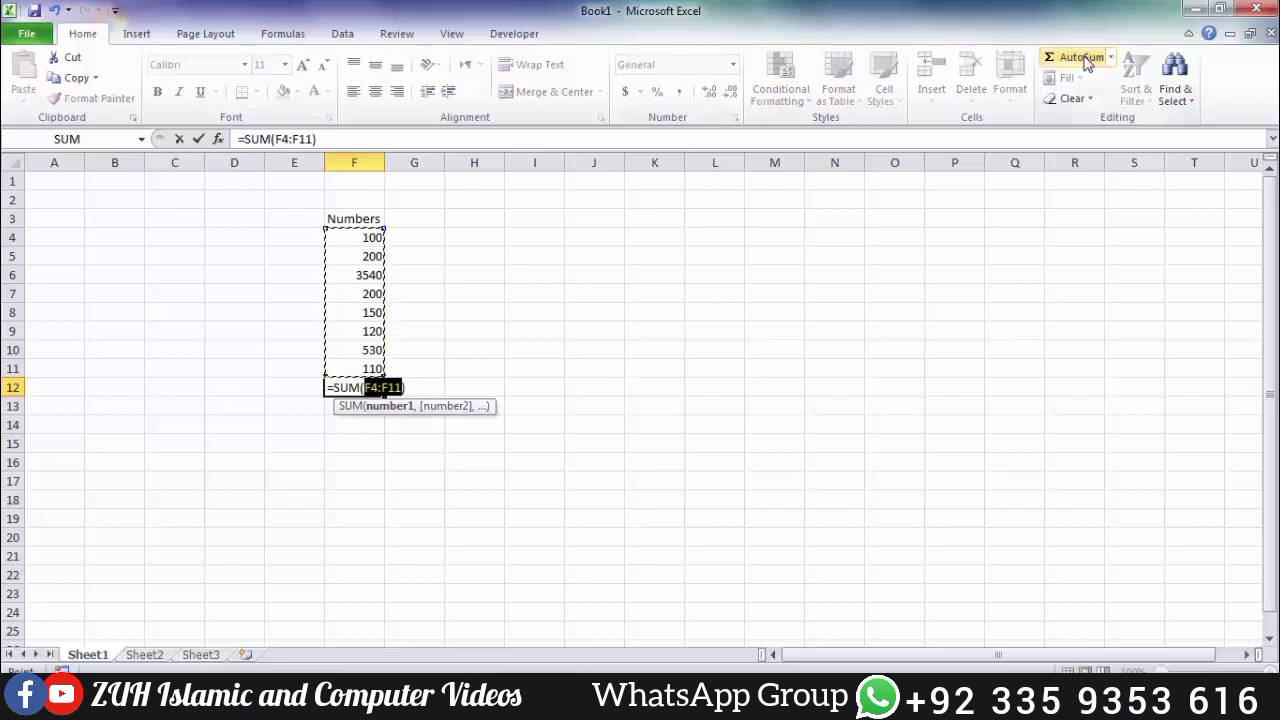
Complete the SUM formula for F4:F11 in cell F12, and clear that cell again.
key("Return")
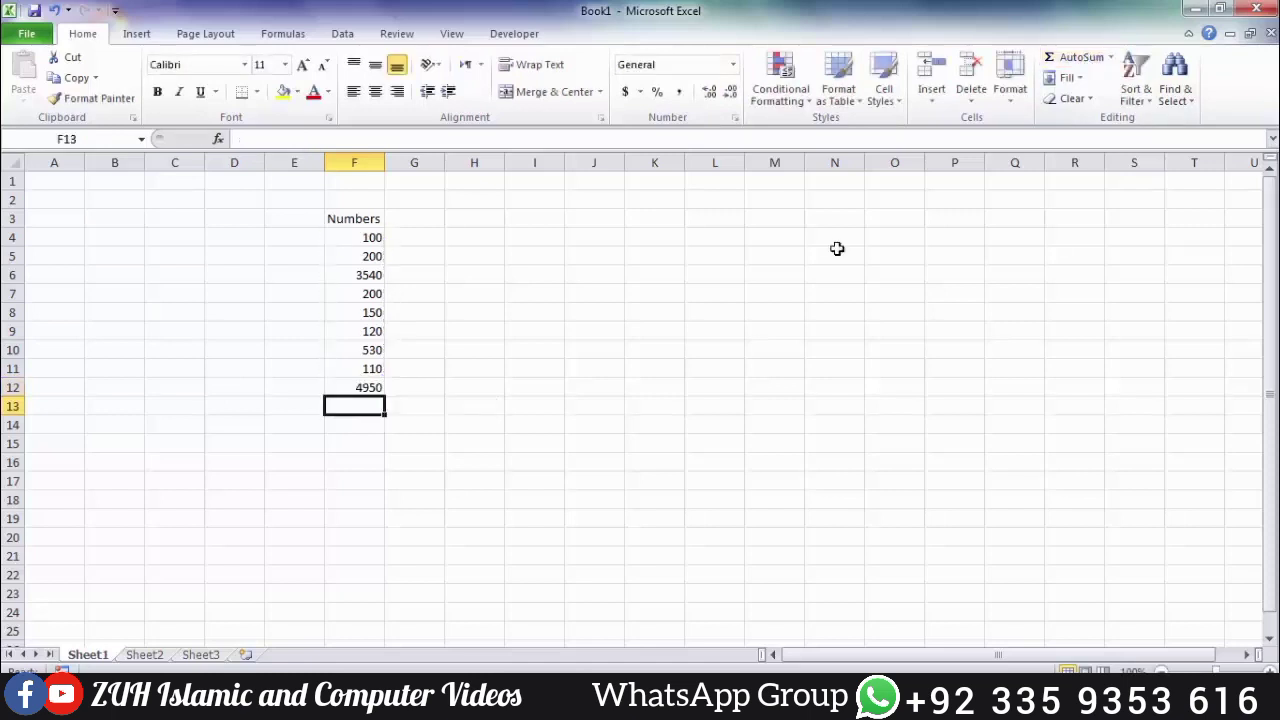
left_click(366, 387)
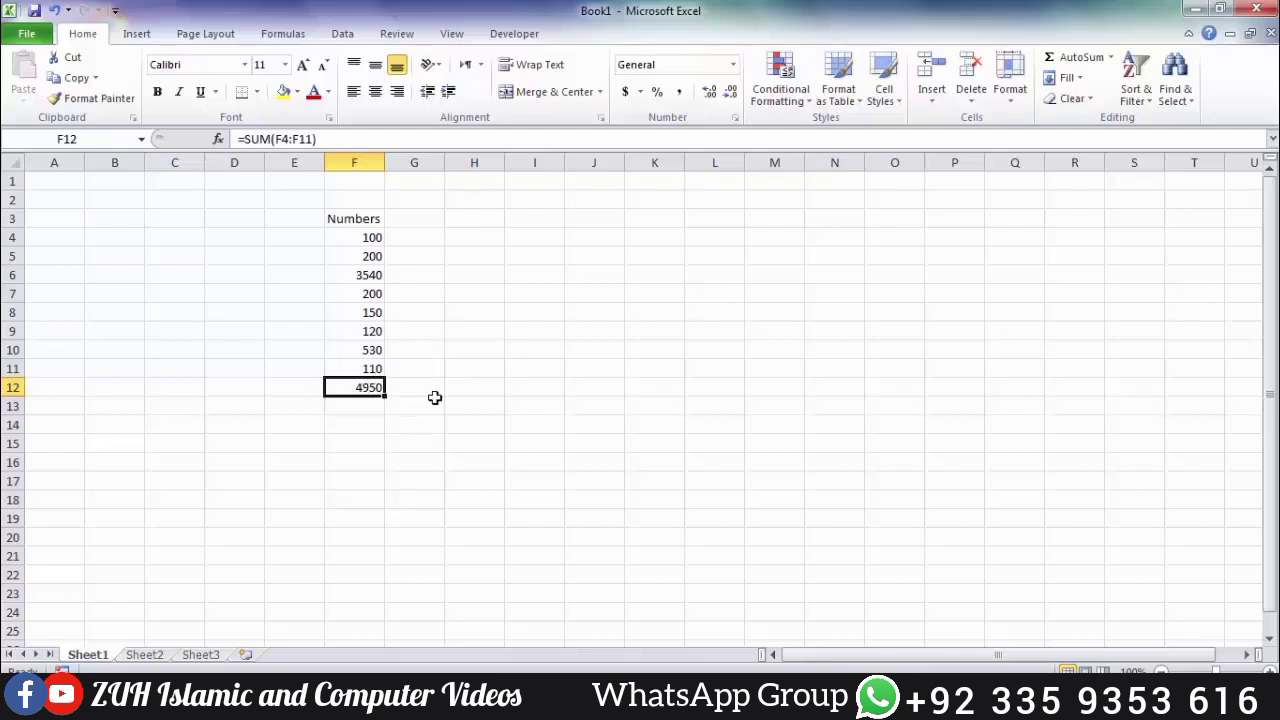
key("Delete")
Insert the Average function in cell F12 for the numbers in F4:F11, and highlight the averaged range.
left_click(1112, 58)
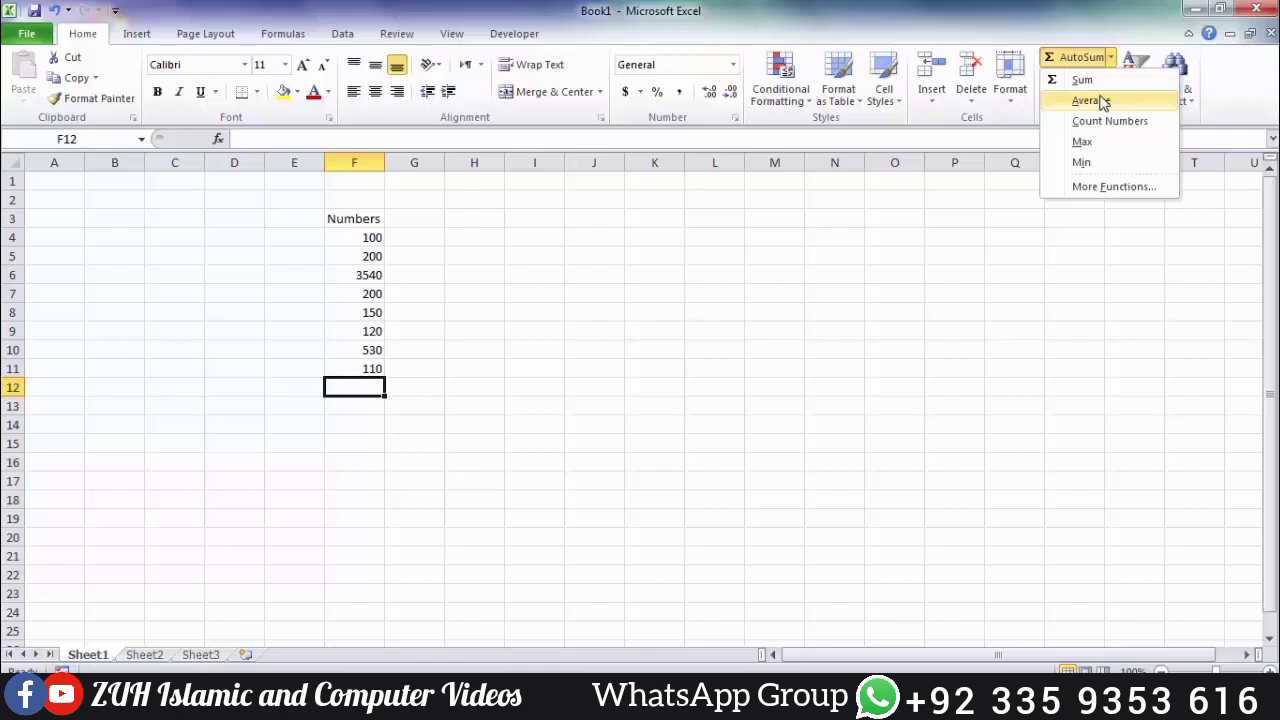
left_click(1100, 101)
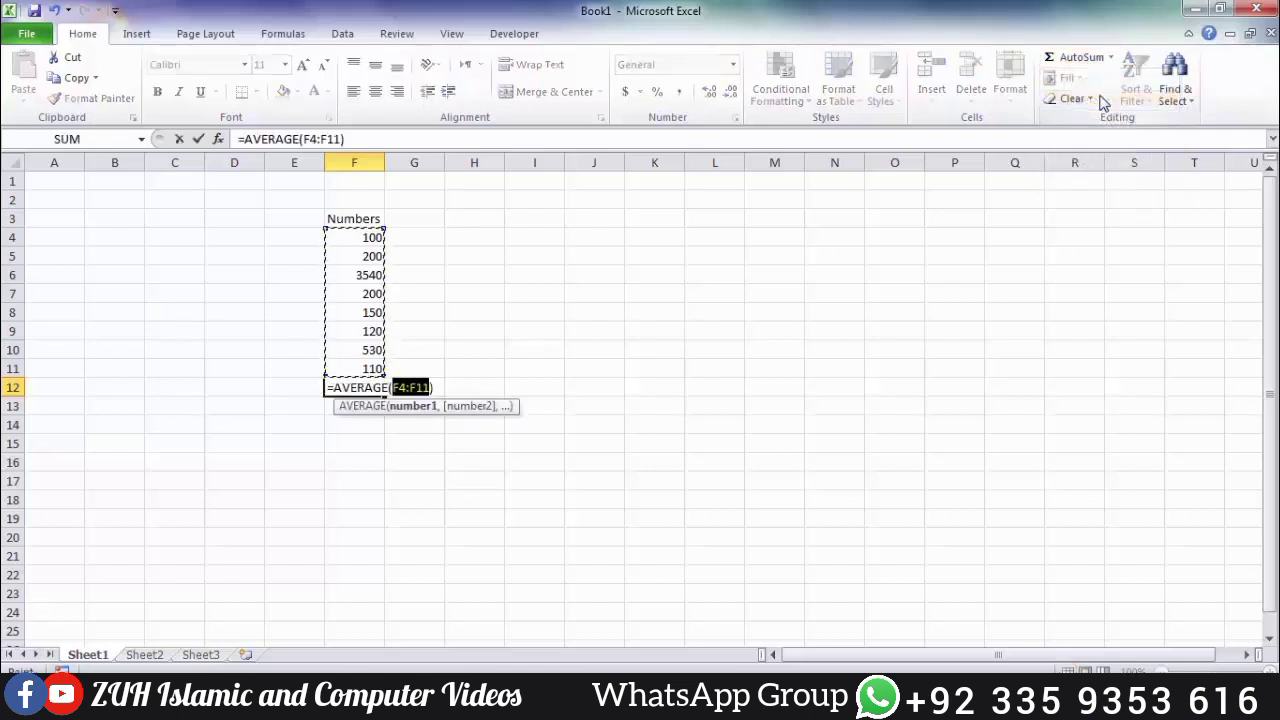
key("Return")
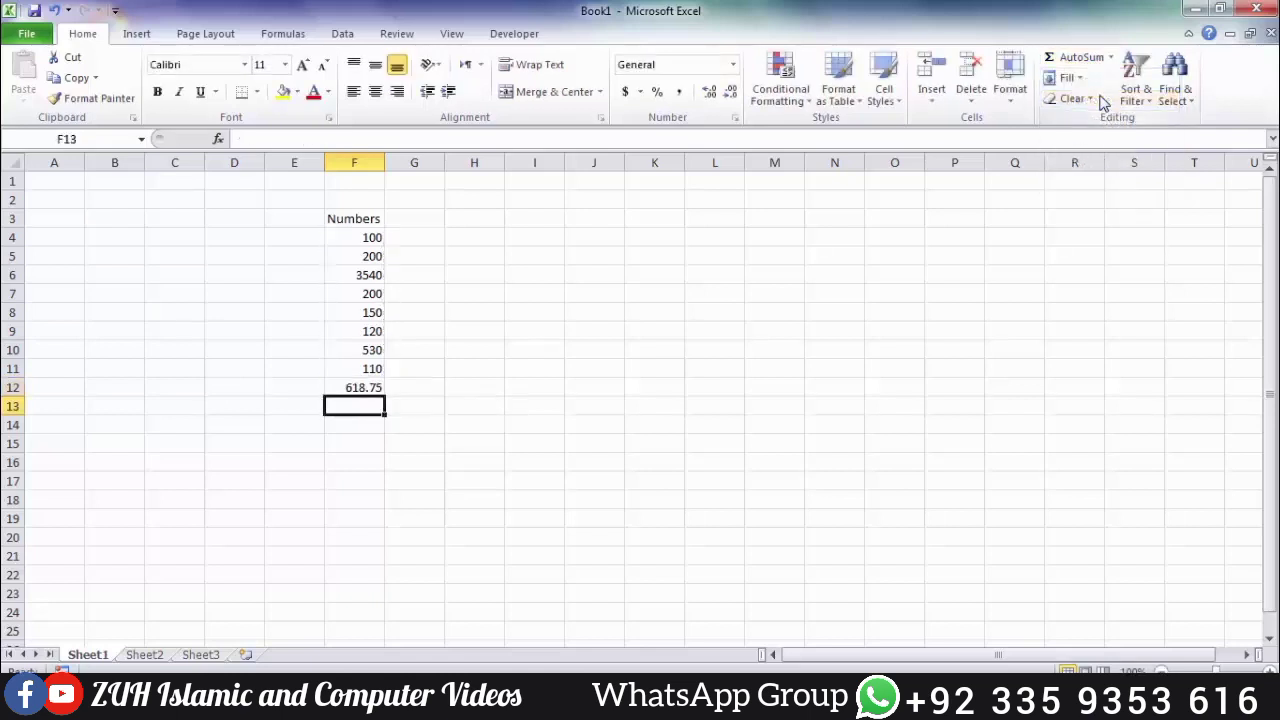
left_click(366, 387)
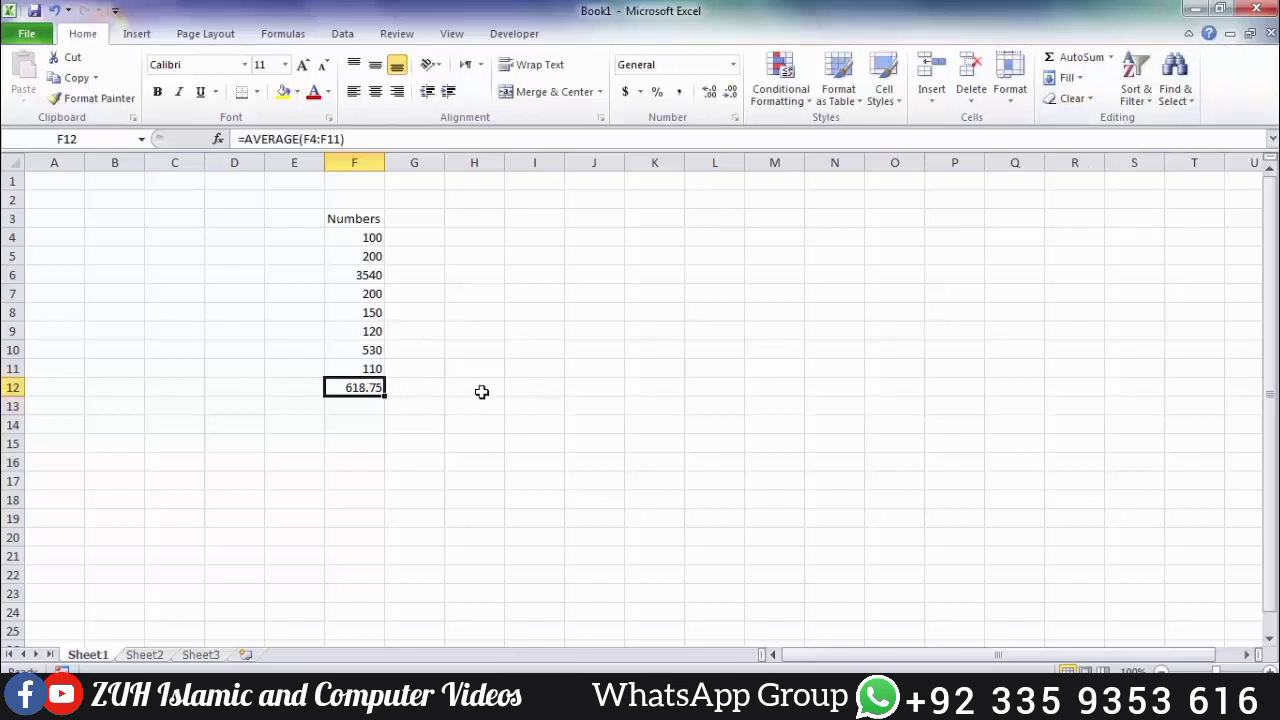
left_click(419, 390)
left_click_drag(364, 240, 360, 372)
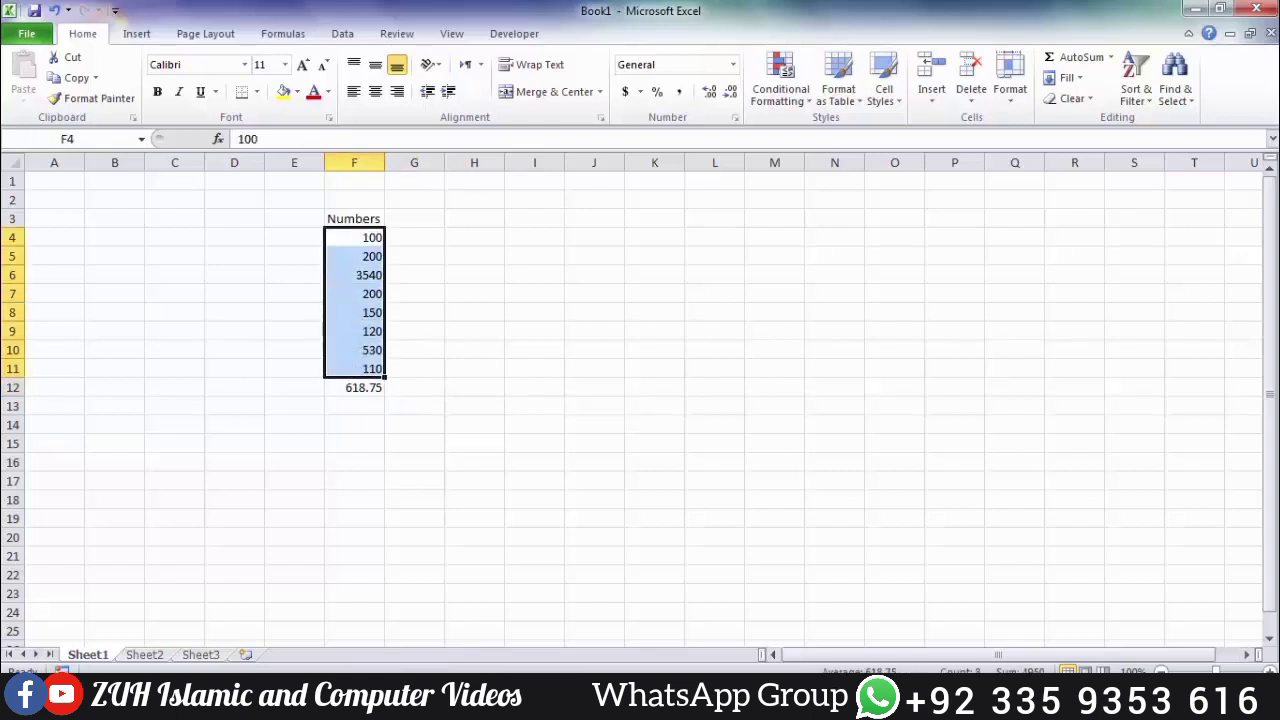
Cross-check the average by entering =SUM(F4:F11)/8 in cell G12, beside the AVERAGE formula.
left_click(427, 388)
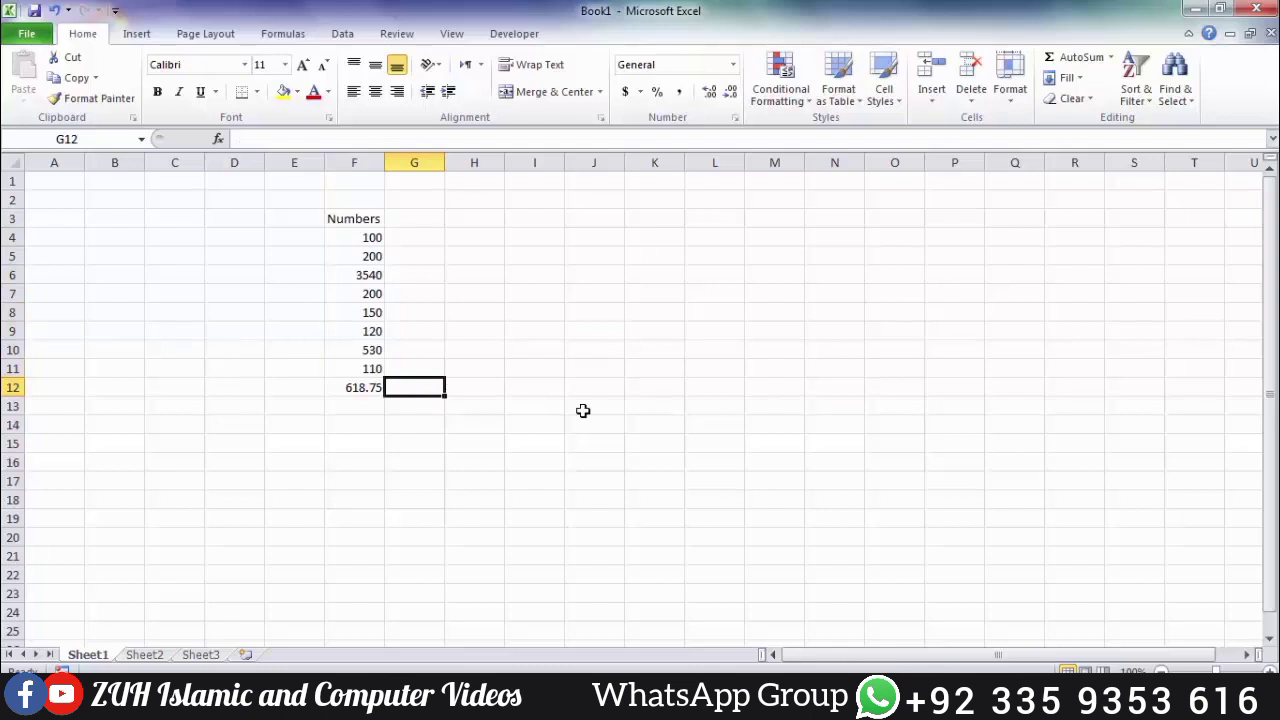
type("=SUM(")
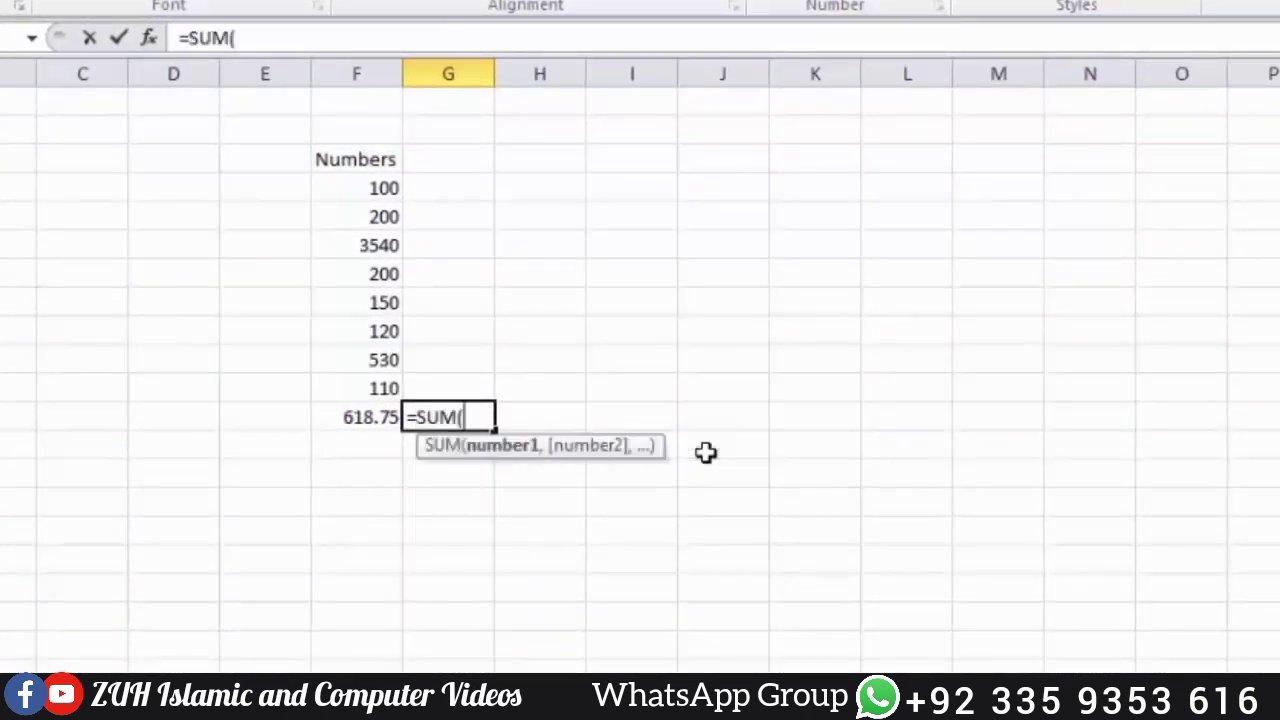
left_click_drag(364, 190, 352, 388)
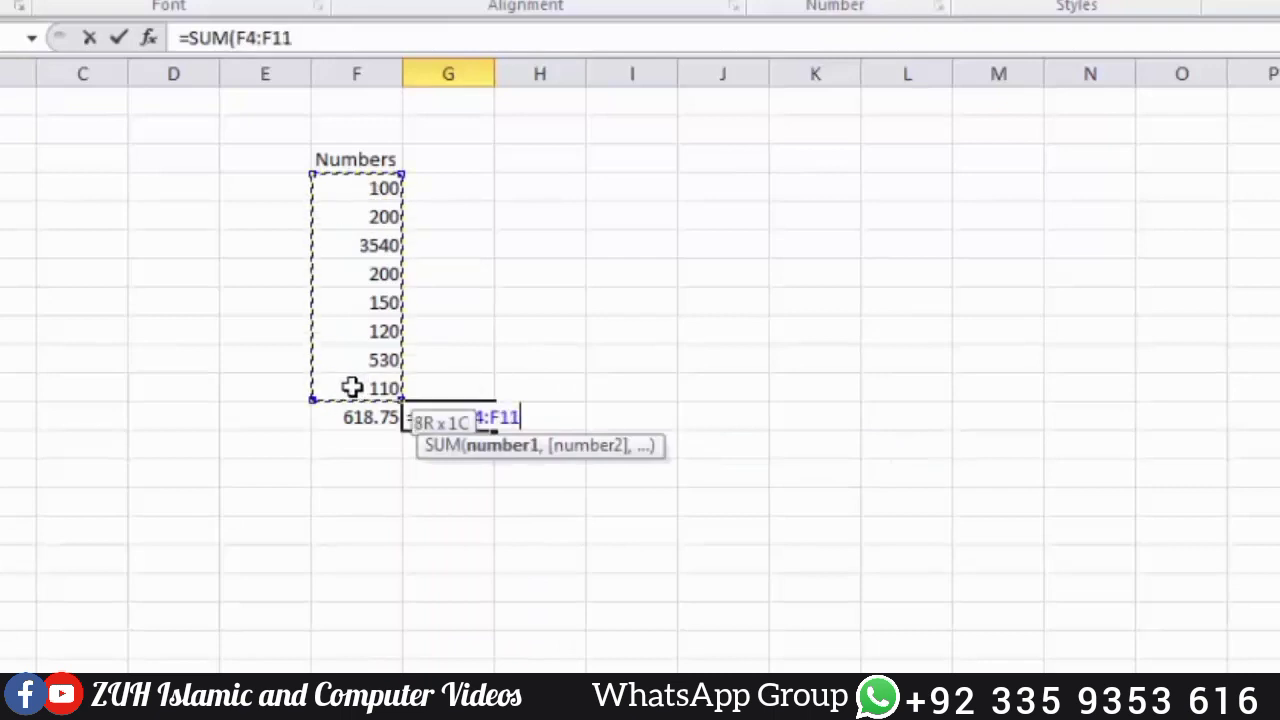
type(")")
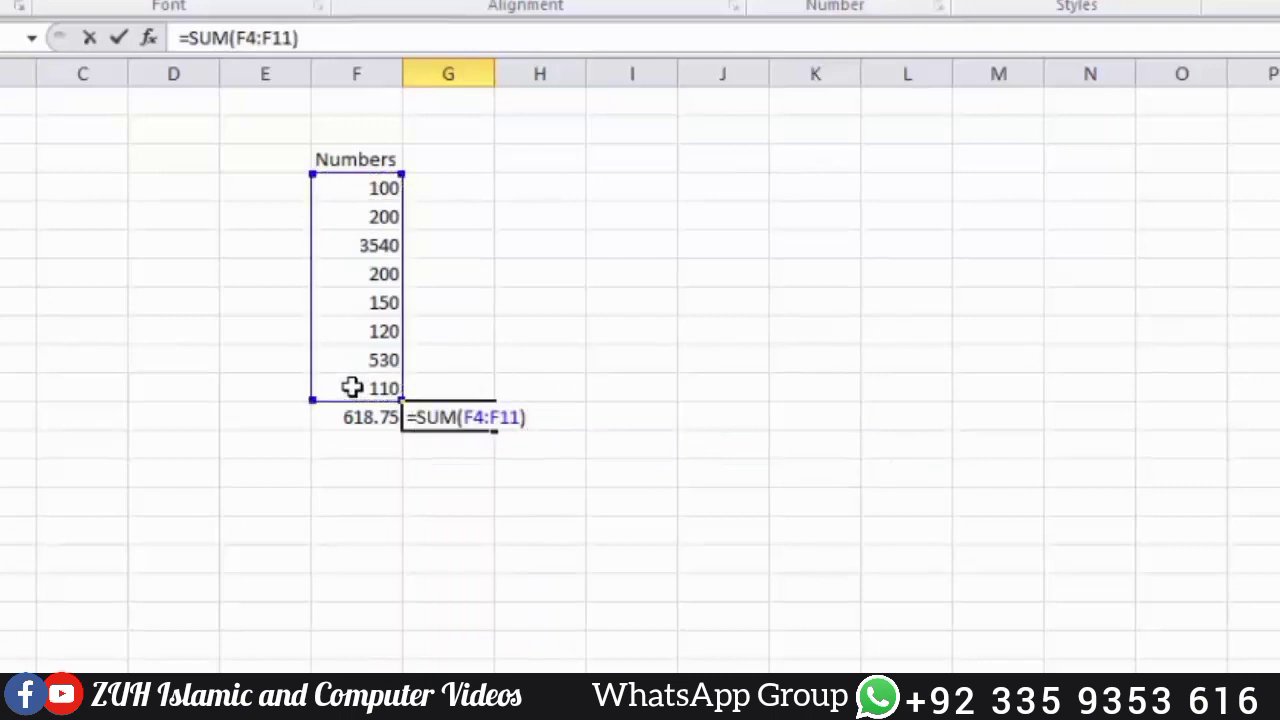
type("/8")
key("ctrl+Return")
key("Left")
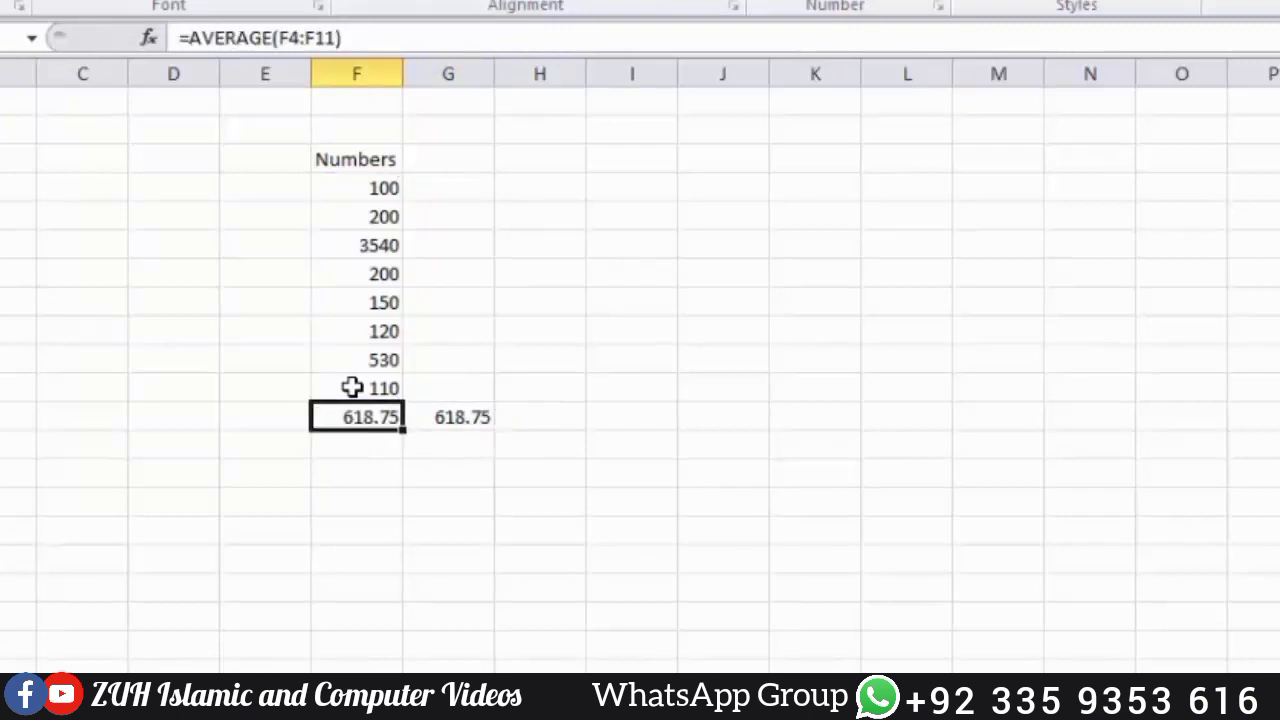
Clear both average formulas from cells G12 and F12.
key("Right")
key("Delete")
key("Left")
key("Delete")
Enter the heading Channel in cell H3, level with the Numbers heading.
key("Right")
key("Right")
key("Up")
key("Up")
key("Up")
key("Up")
key("Up")
key("Up")
key("Up")
key("Up")
key("Up")
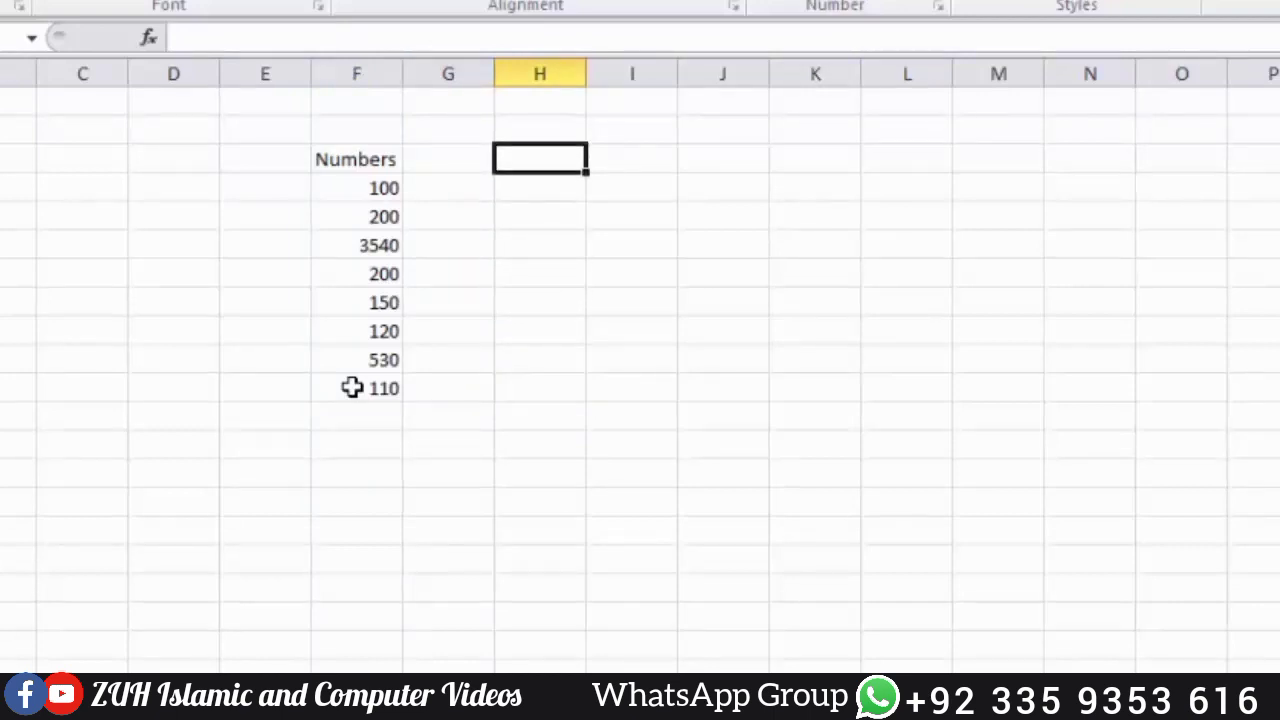
type("Channel")
key("Return")
Fill the Channel column from H4 to H11 with the values 1, 3, 0, 4, 0, 0, 5 and 1.
type("1")
key("Return")
type("3")
key("Return")
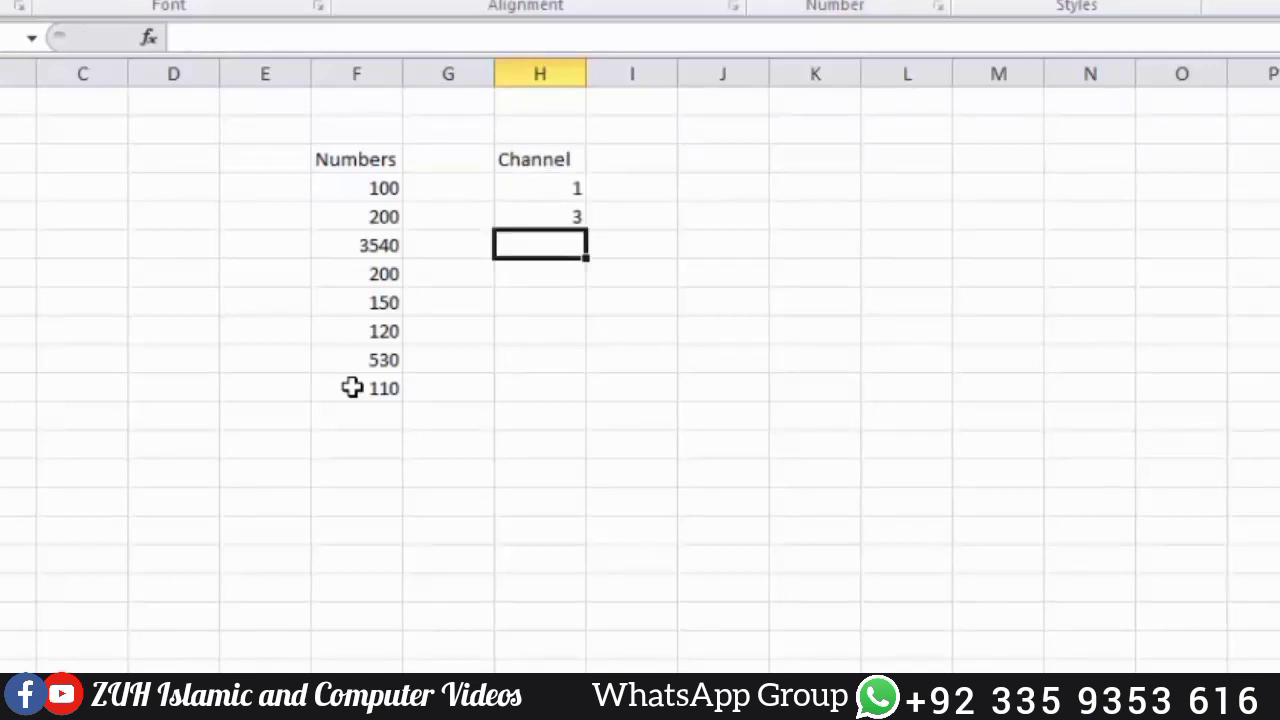
type("0")
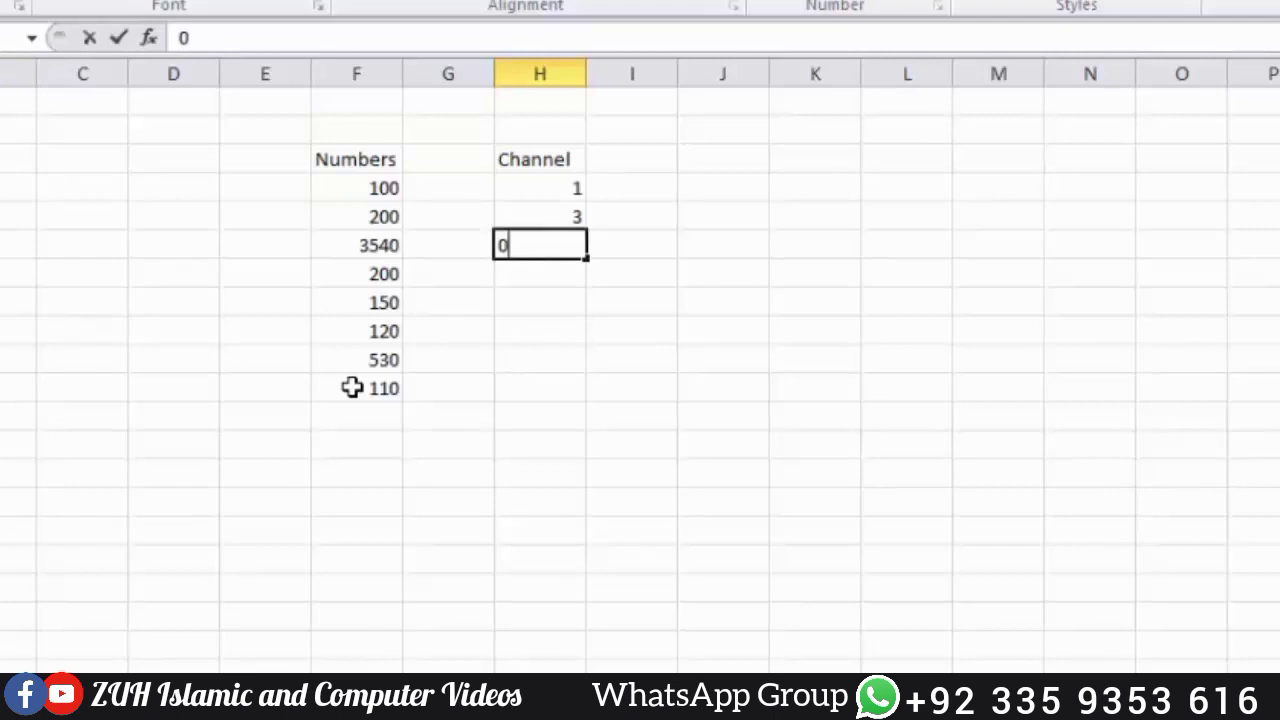
key("Return")
type("4")
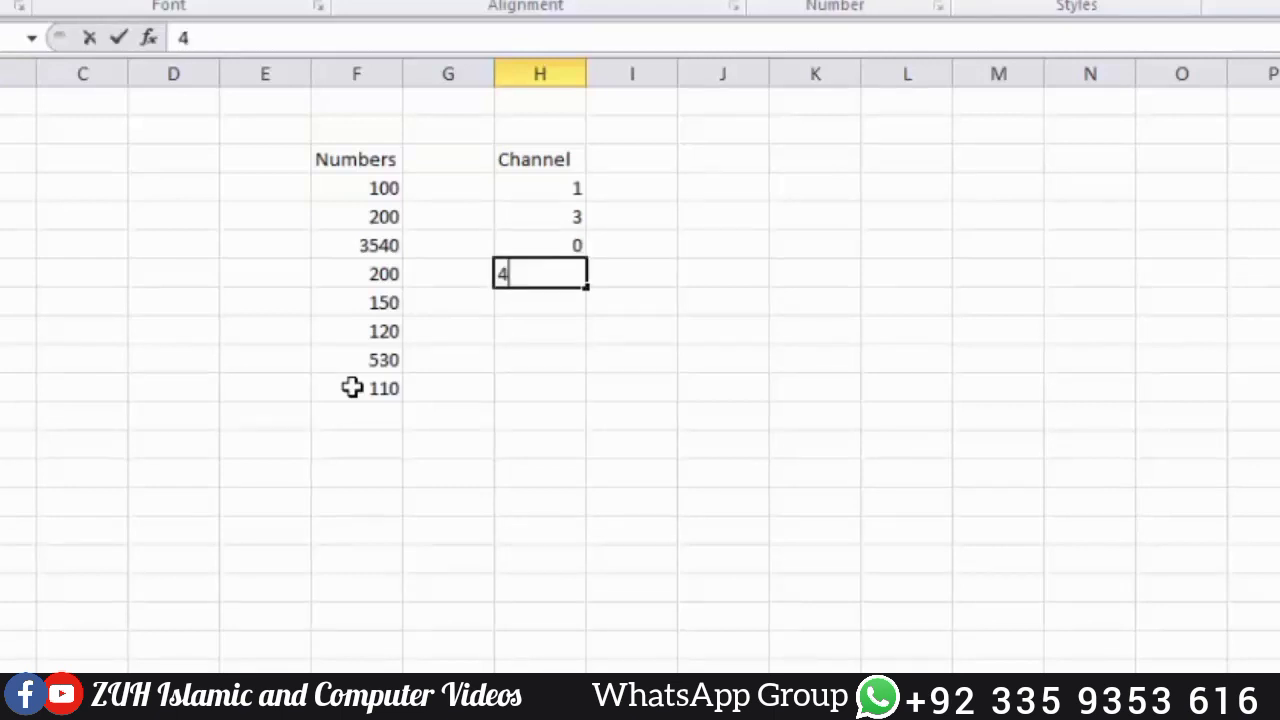
key("Return")
type("0")
key("Return")
type("0")
key("Return")
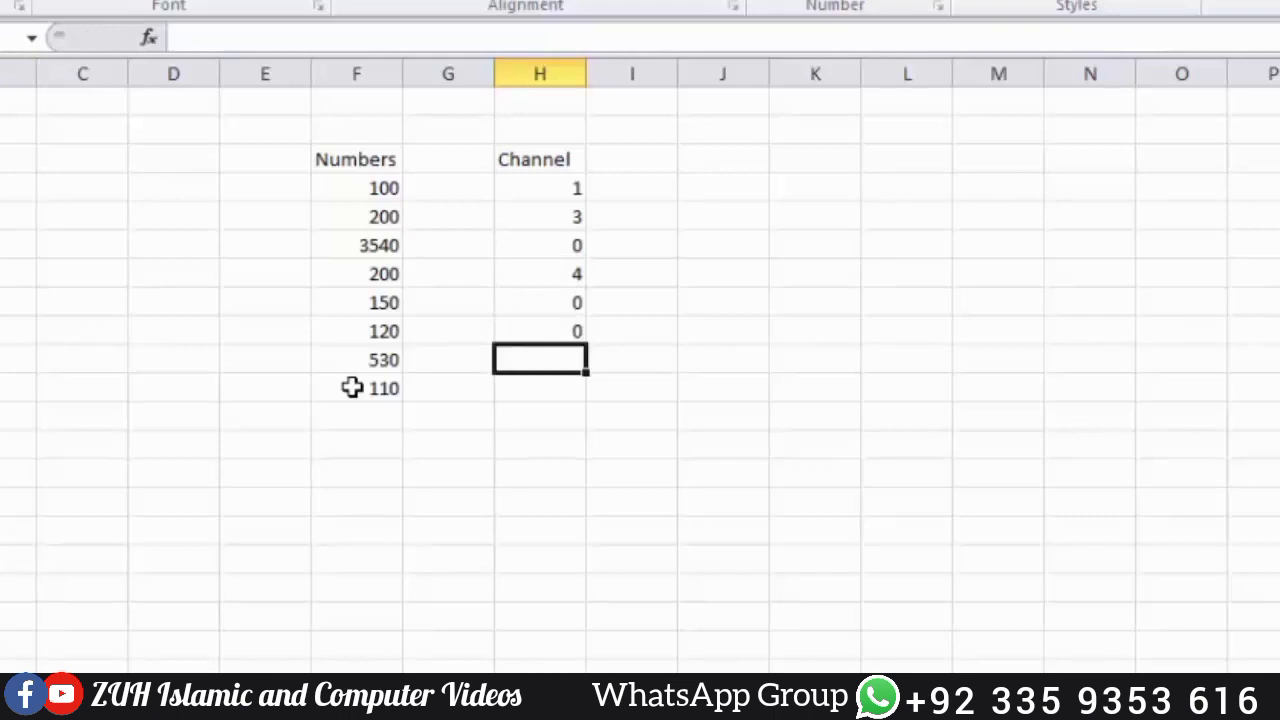
type("5")
key("Return")
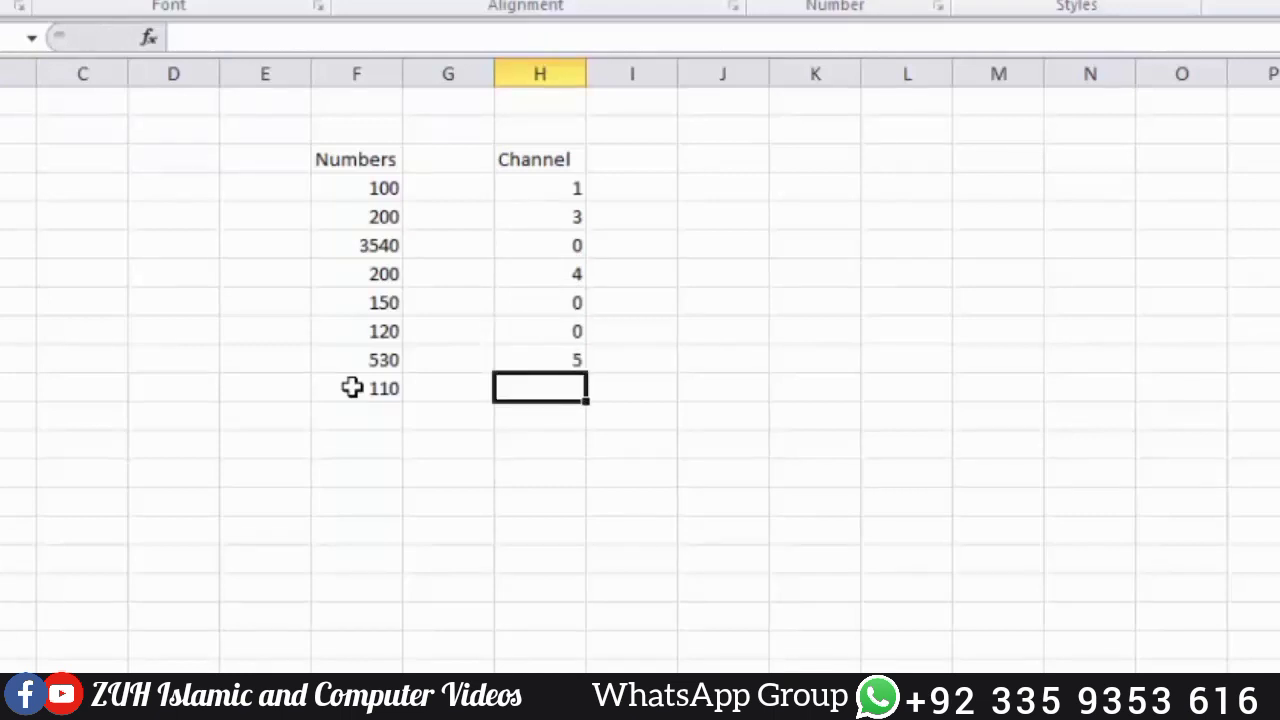
type("1")
key("Return")
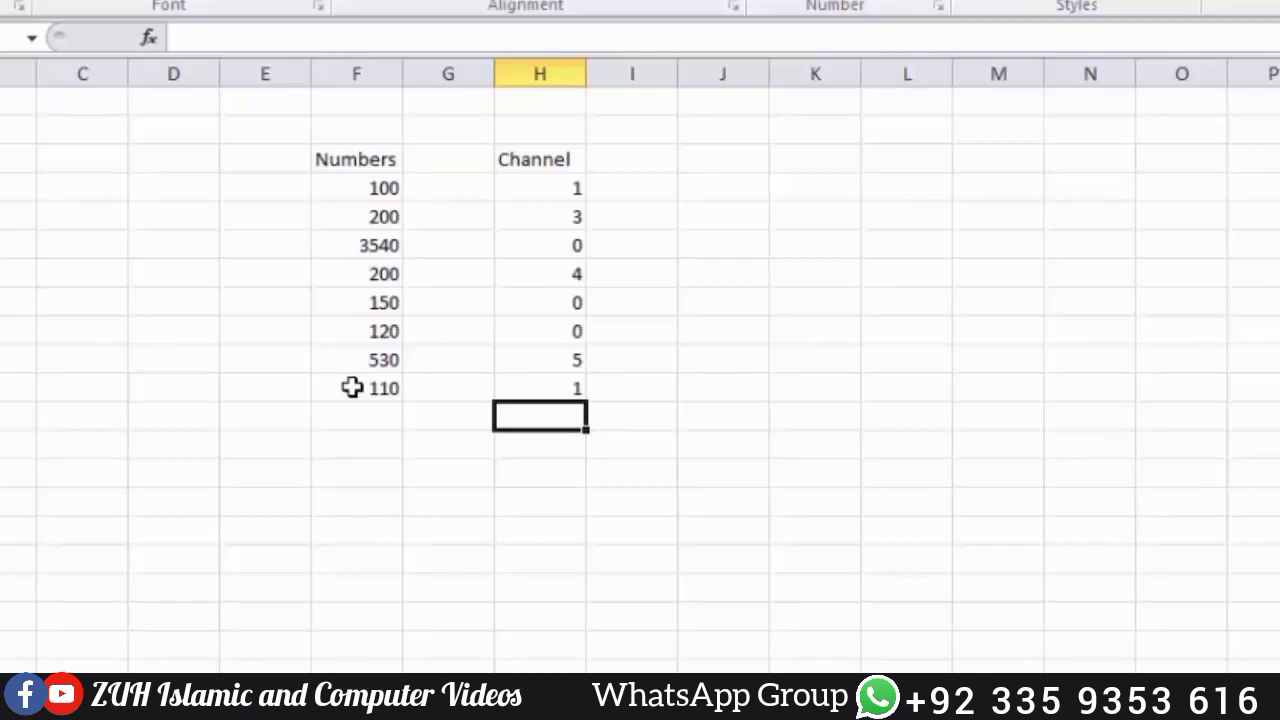
Insert the Average function for the Channel values H4:H11 in cell H12, and check its formula and range.
left_click_drag(529, 188, 541, 388)
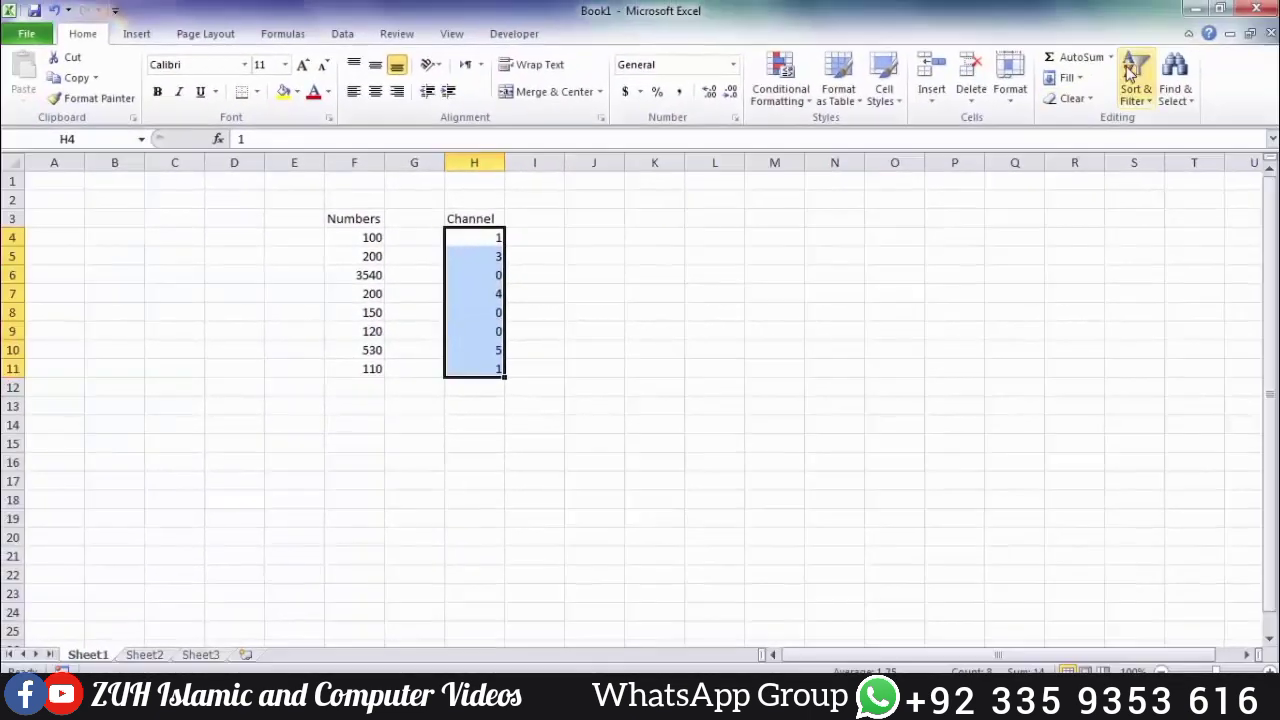
left_click(1261, 5)
left_click(1258, 60)
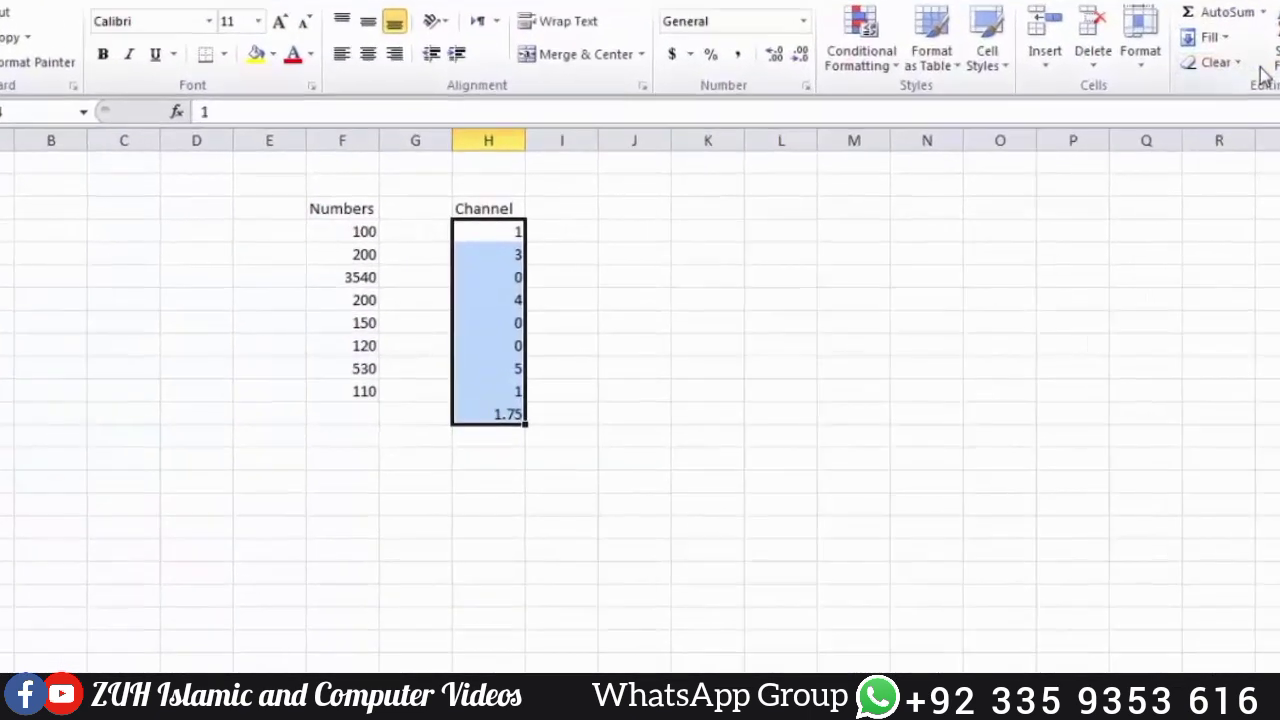
left_click(497, 392)
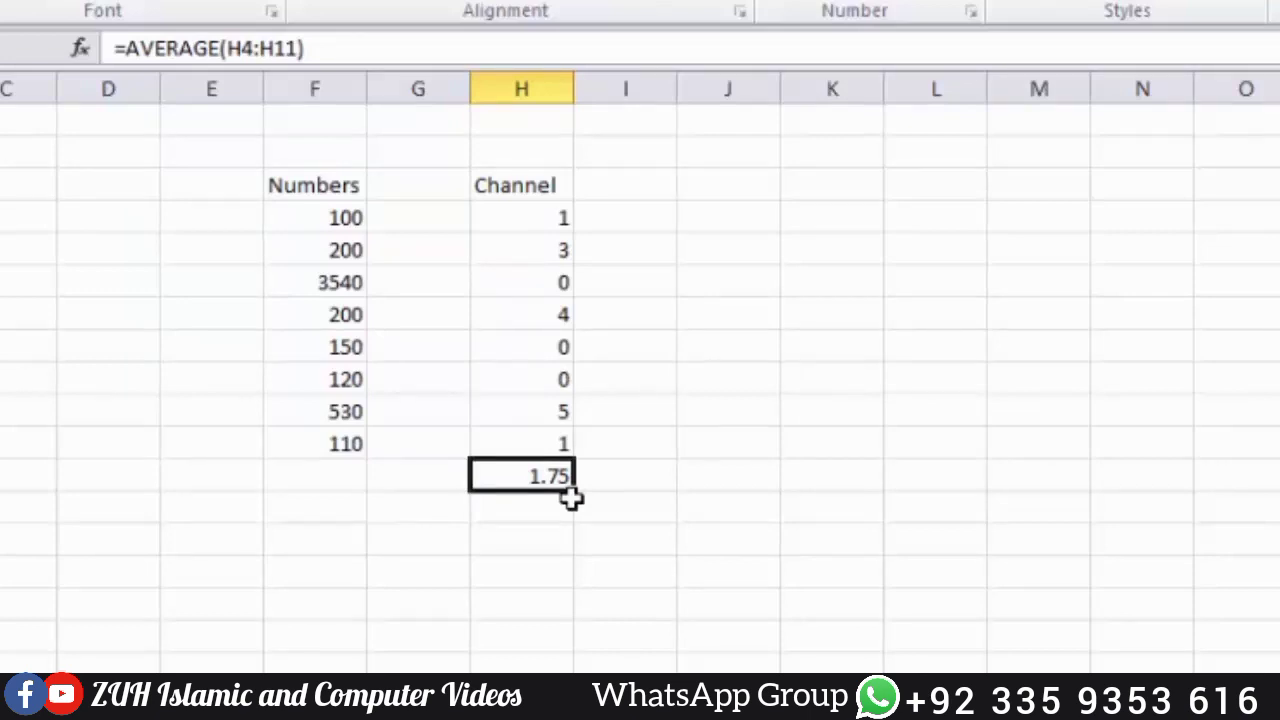
left_click_drag(538, 220, 551, 451)
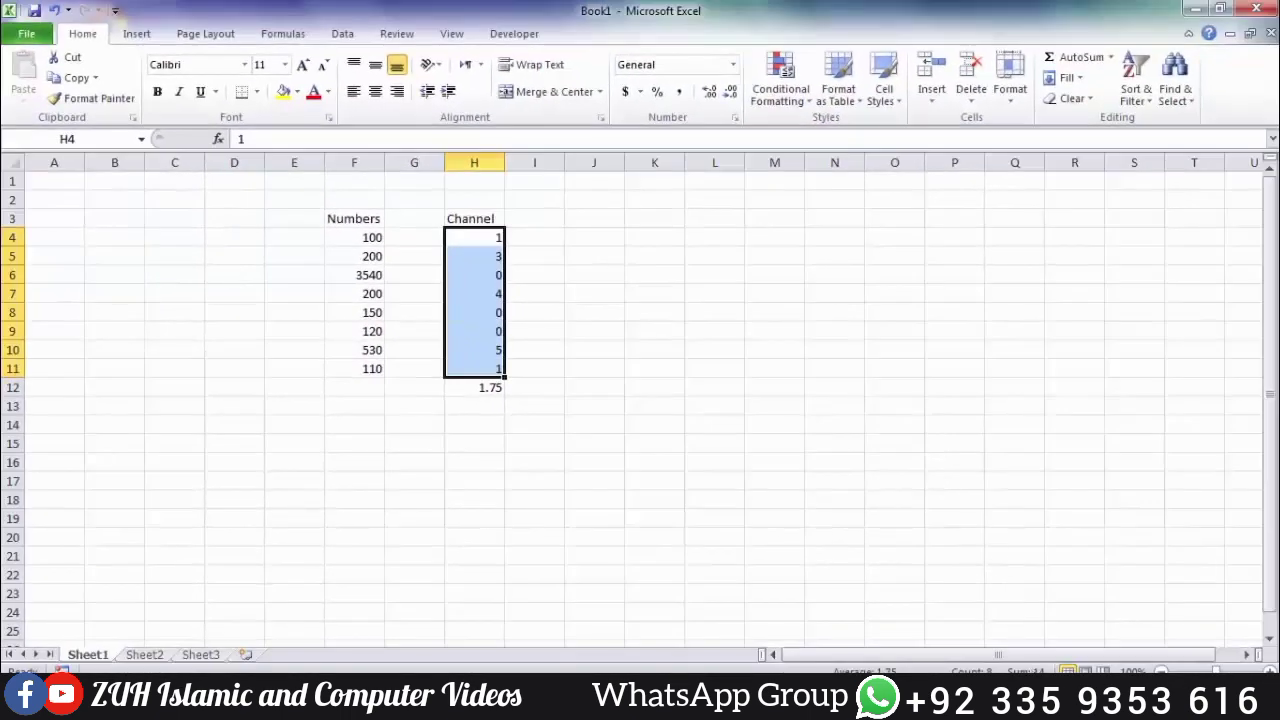
Change the Channel value in H9 to 10 and give the average cell H12 a yellow fill.
left_click(493, 332)
type("10")
key("Return")
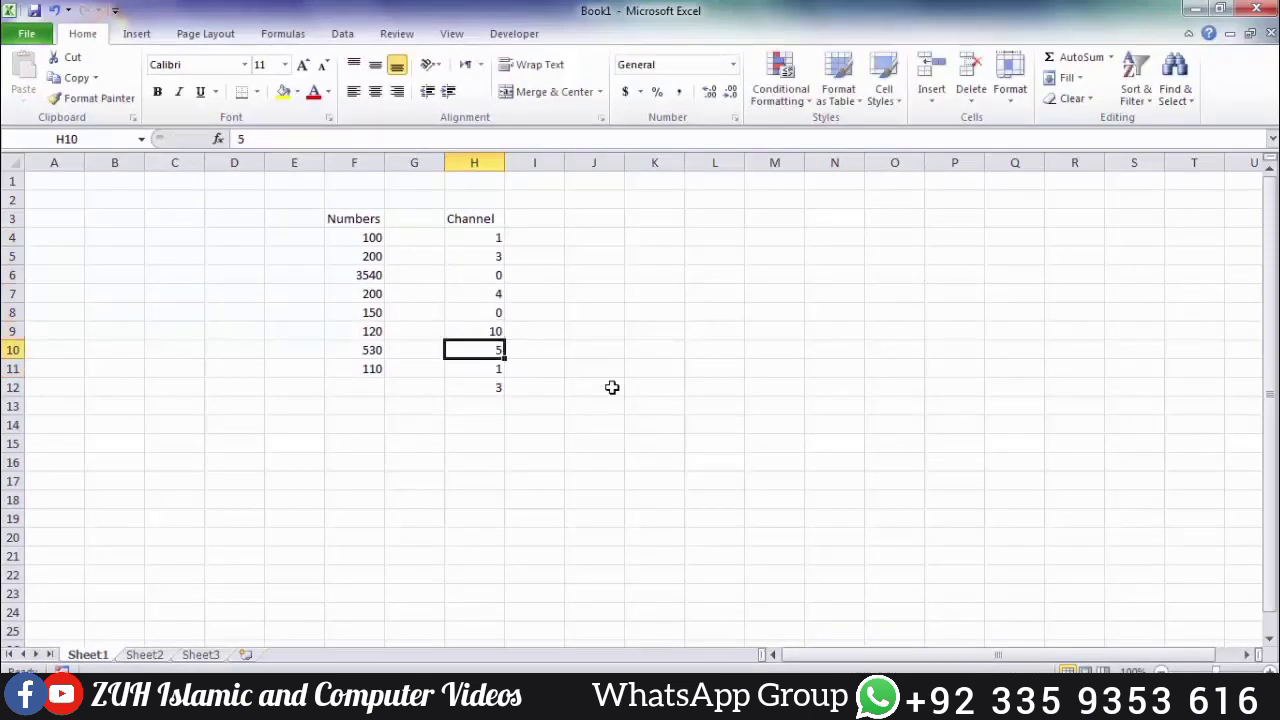
left_click(503, 387)
left_click(284, 91)
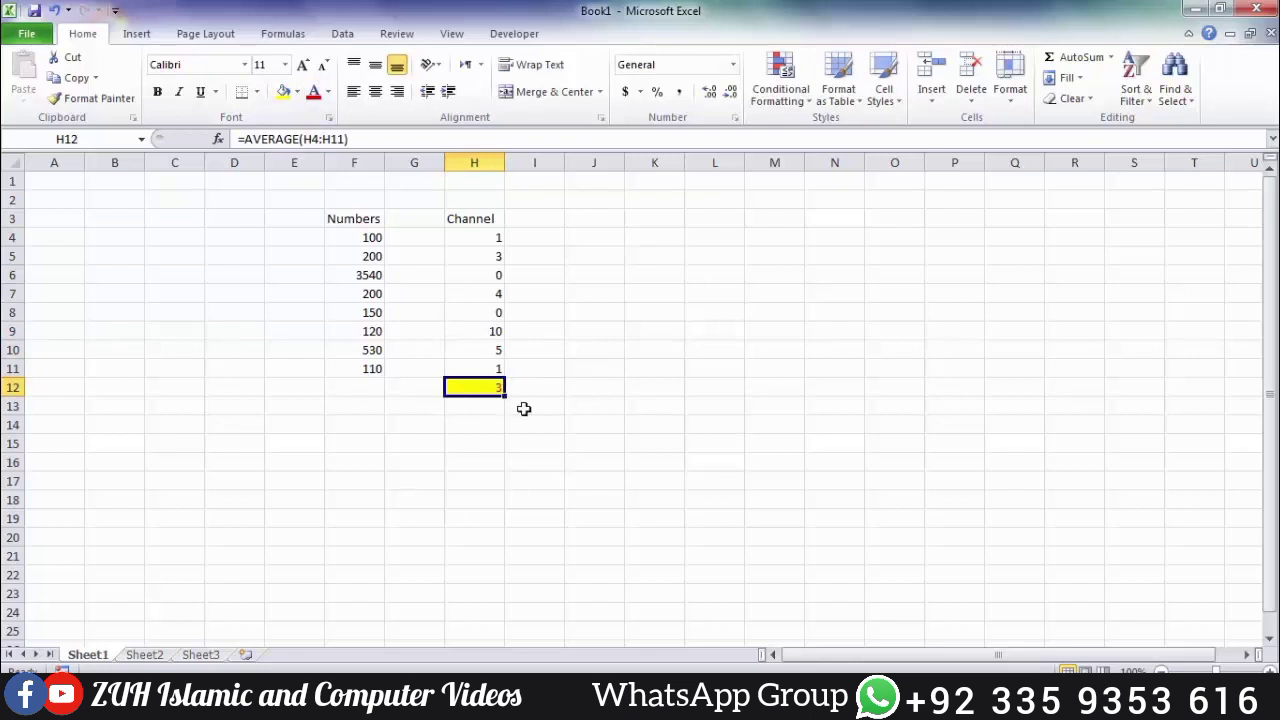
Review the individual Channel values in H4:H11 and the average formula in H12.
left_click(499, 236)
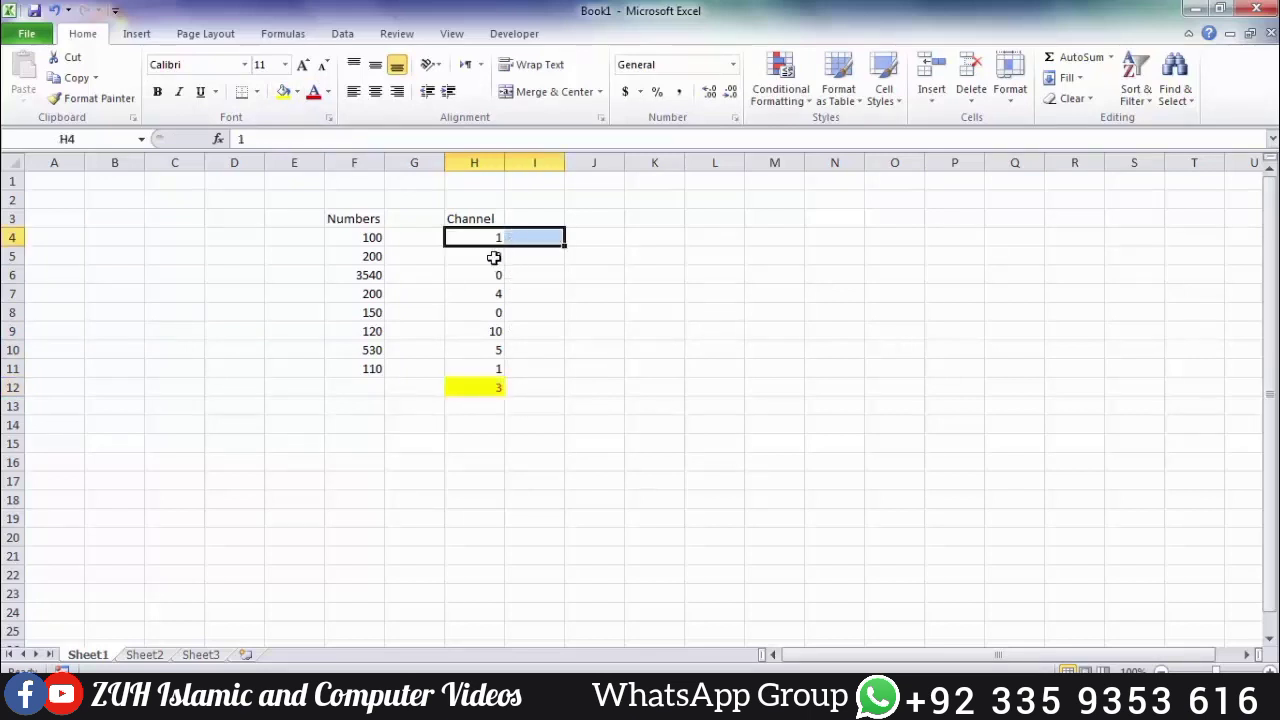
left_click(500, 256)
left_click(502, 274)
left_click_drag(502, 274, 485, 362)
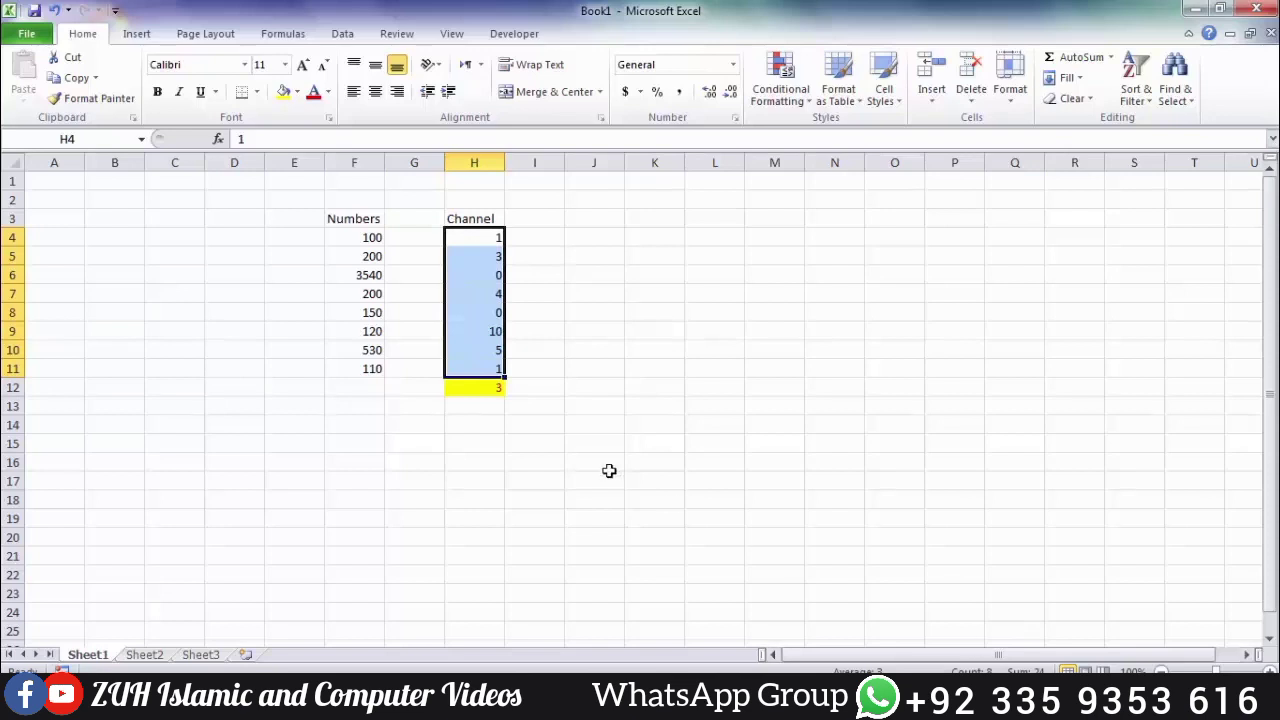
left_click(498, 392)
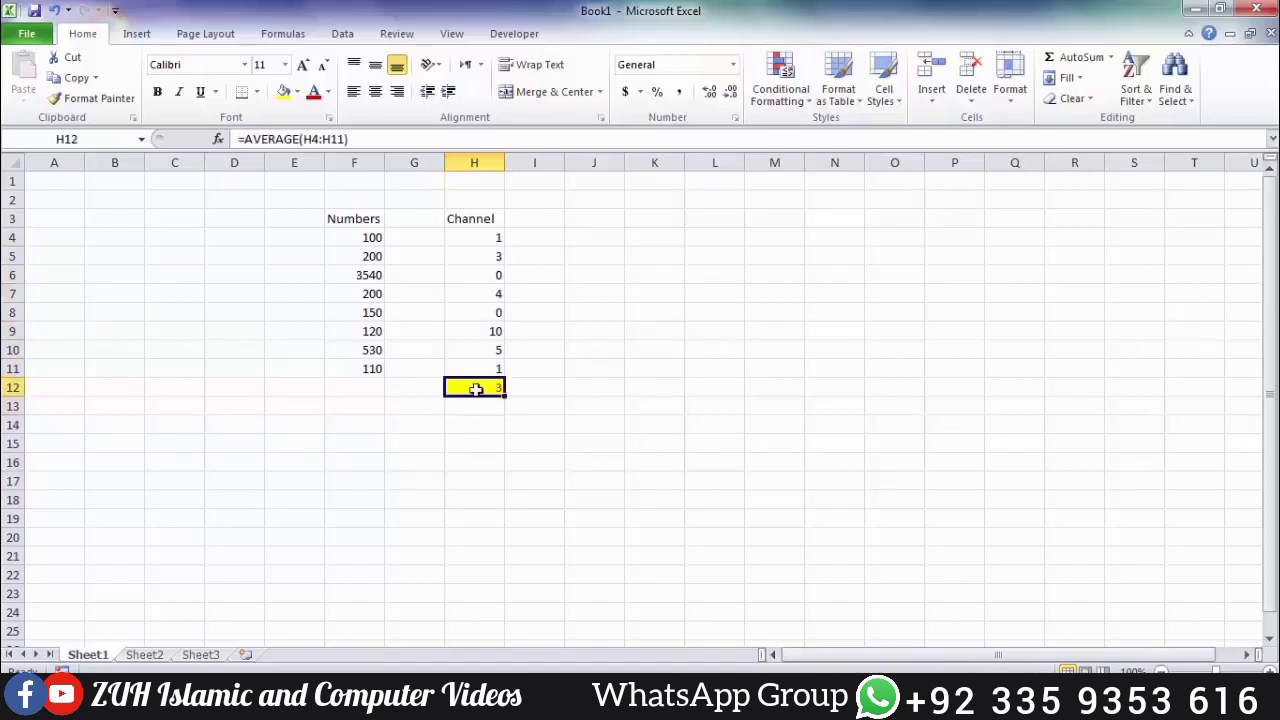
Insert the Count Numbers function for F4:F11 in cell F12, and clear the cell again.
left_click(1110, 58)
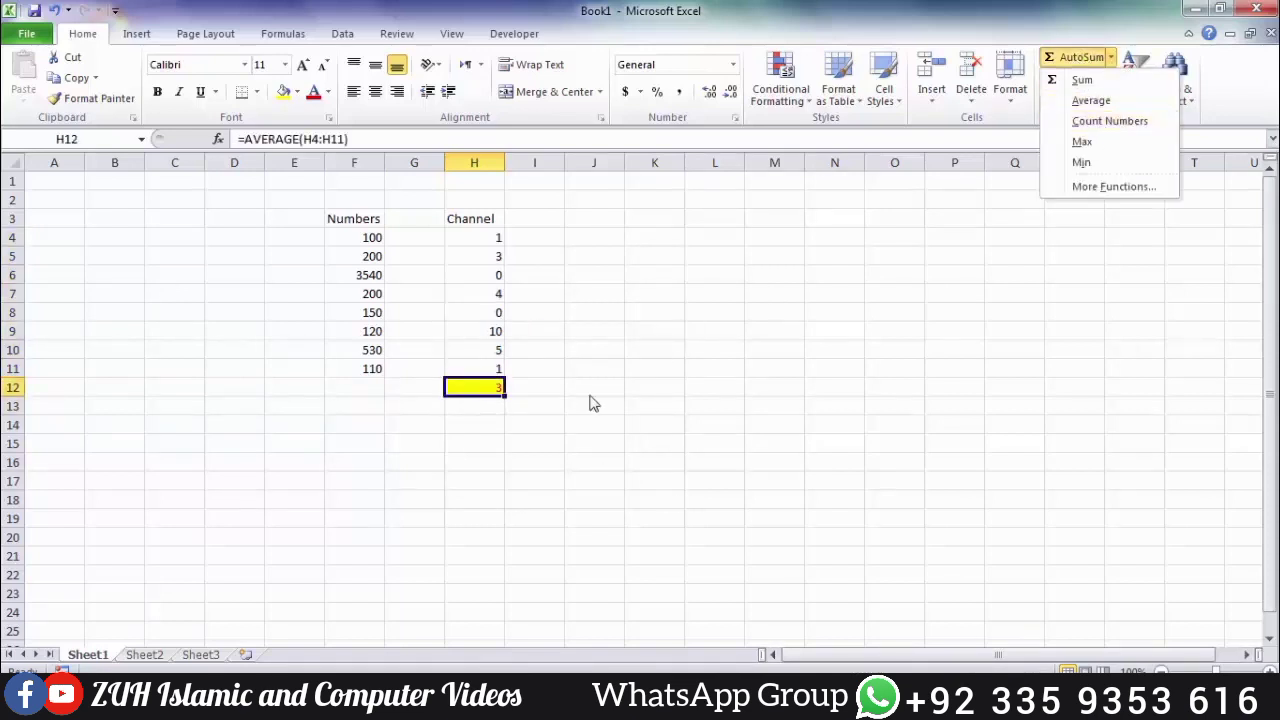
left_click(430, 470)
left_click(360, 380)
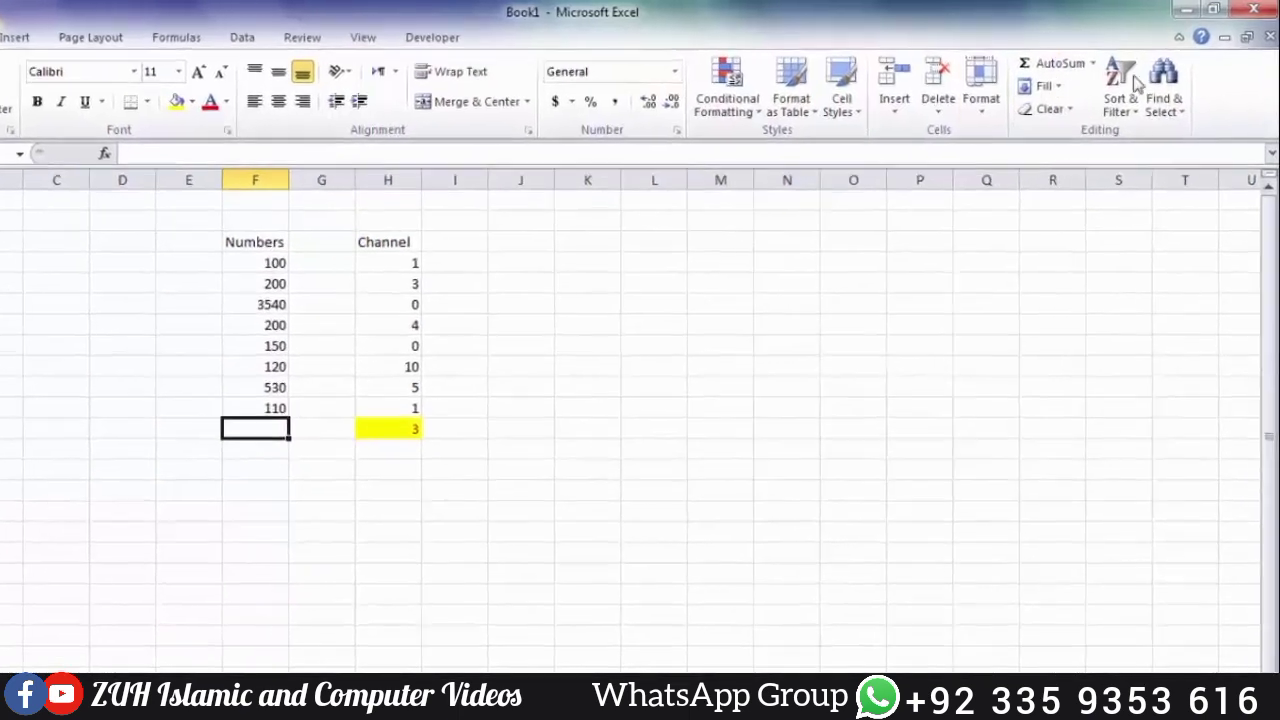
left_click(1092, 63)
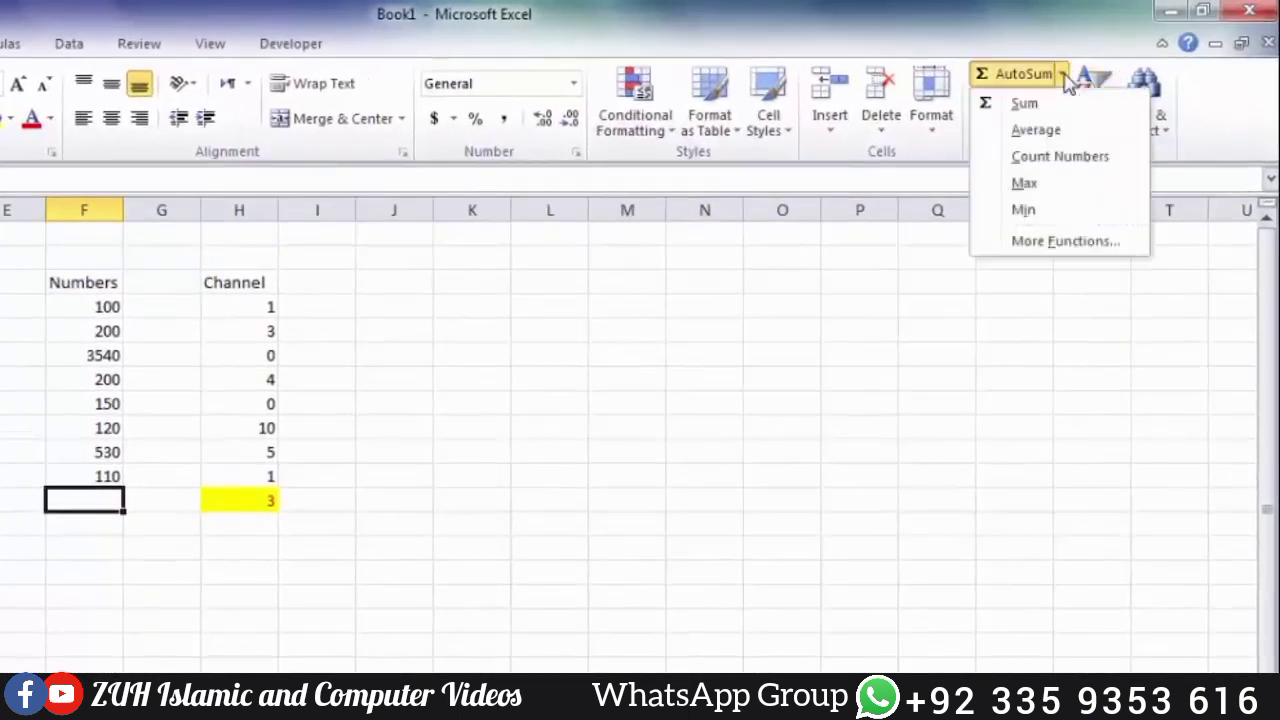
left_click(1034, 158)
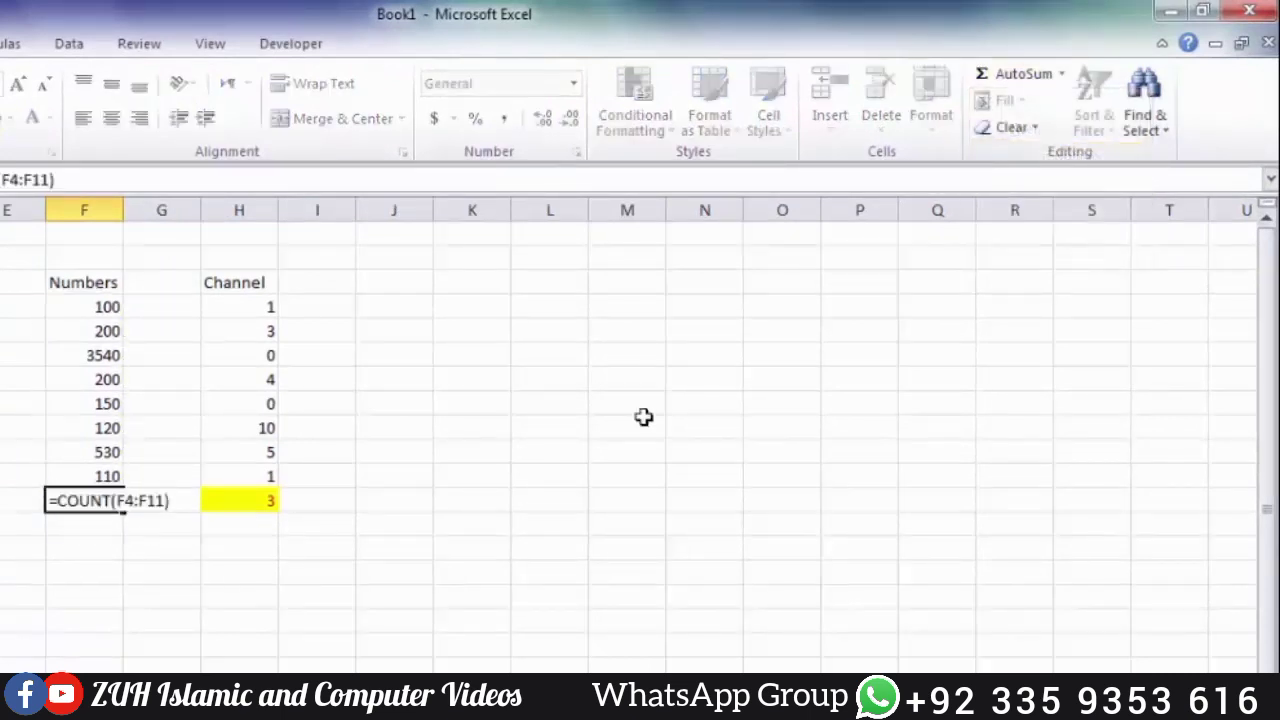
key("Return")
left_click(104, 501)
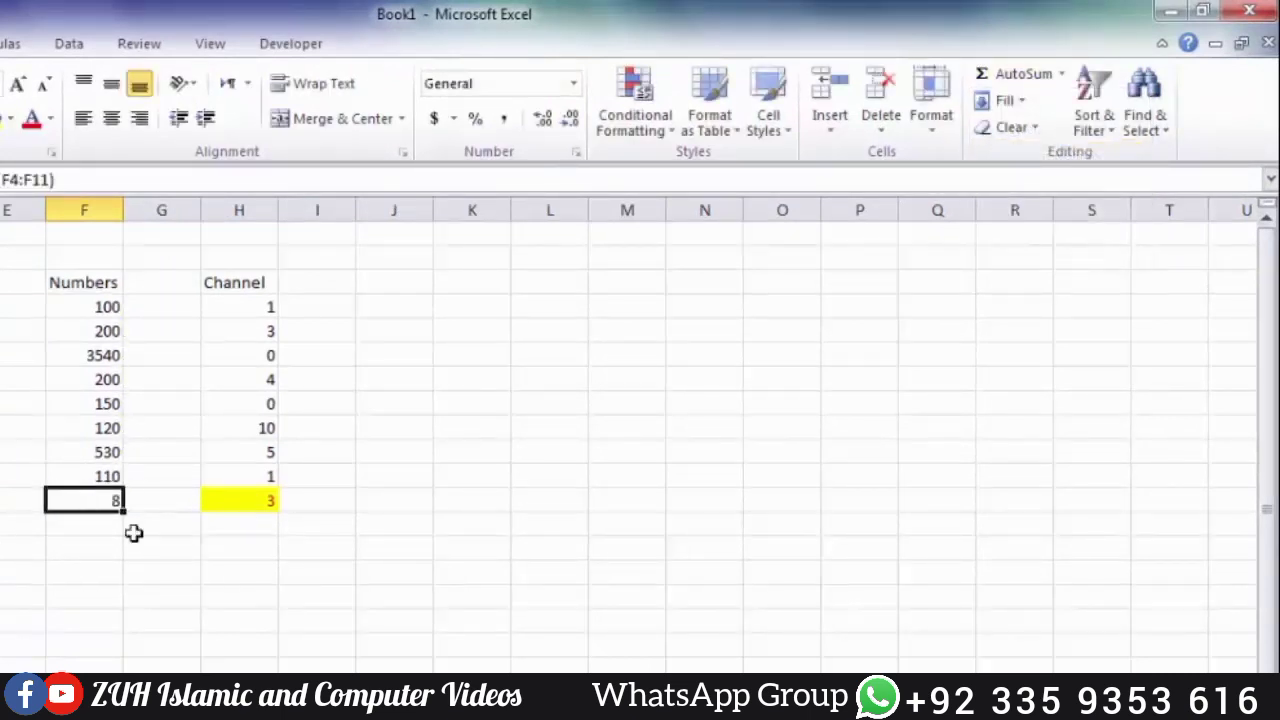
key("Delete")
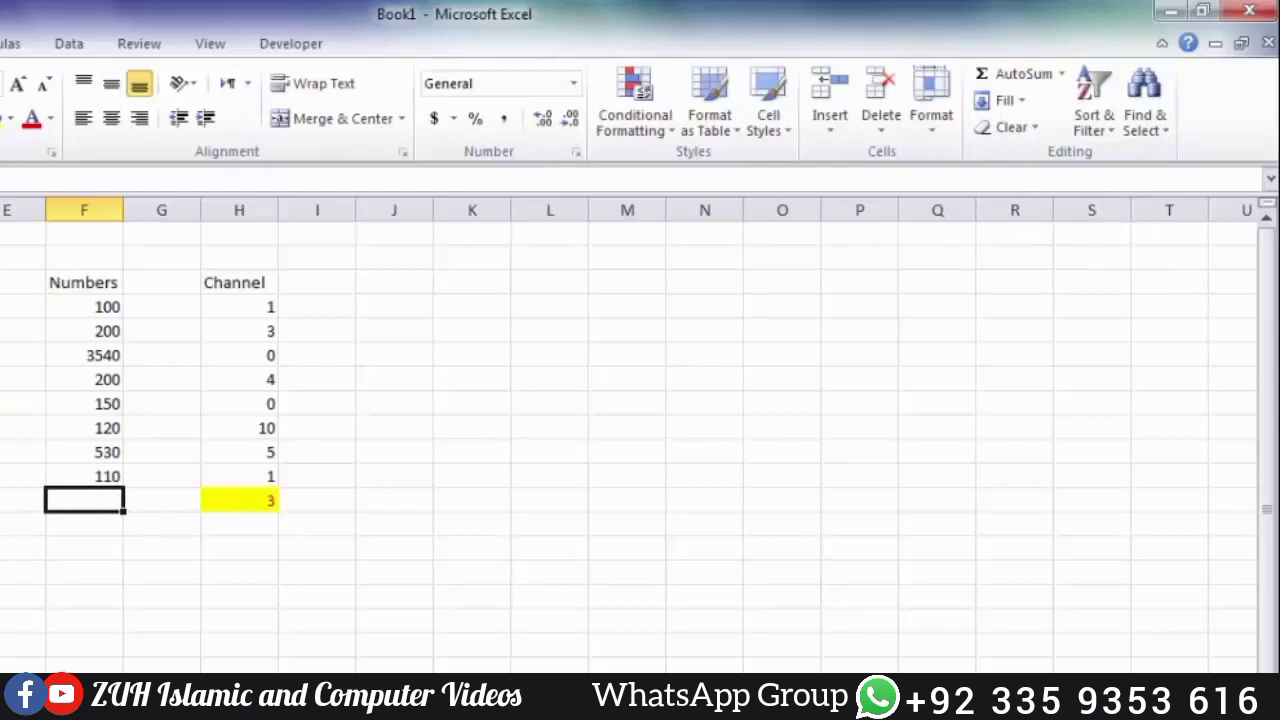
Dismiss the Windows color scheme prompt for good, keeping the current scheme, and insert the Max function for F4:F11 in cell F12.
left_click(1062, 74)
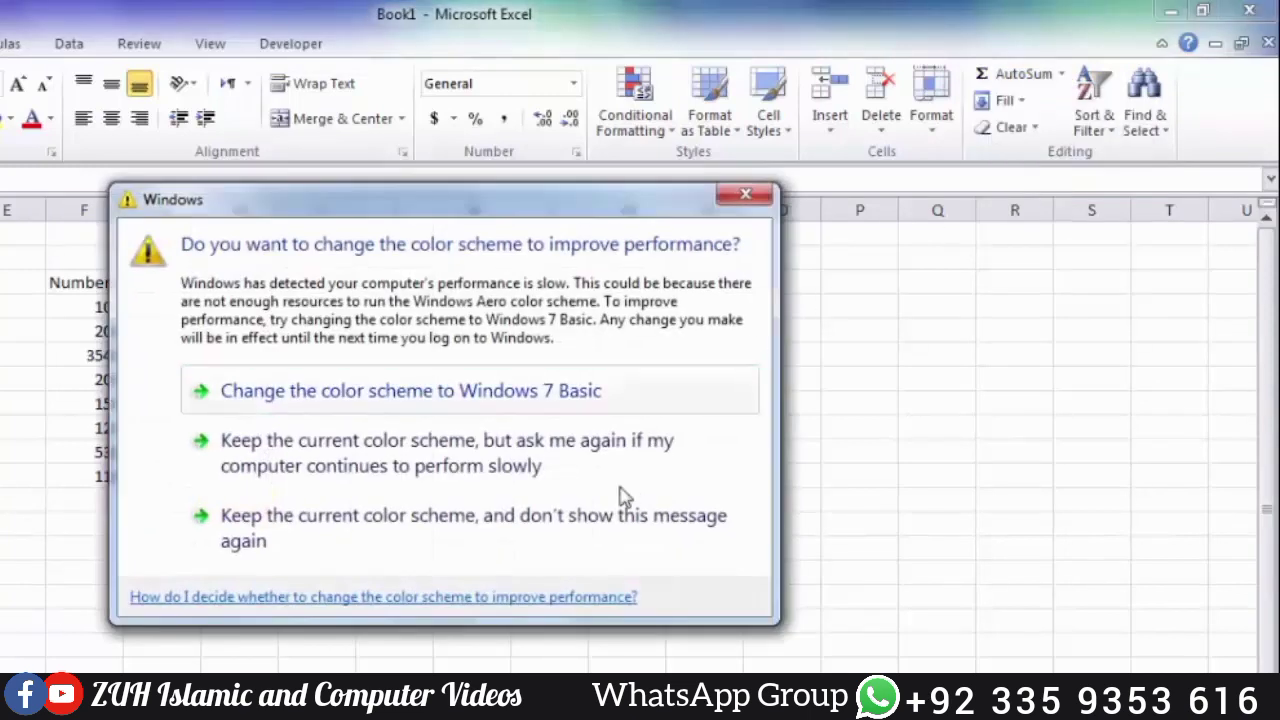
left_click(603, 512)
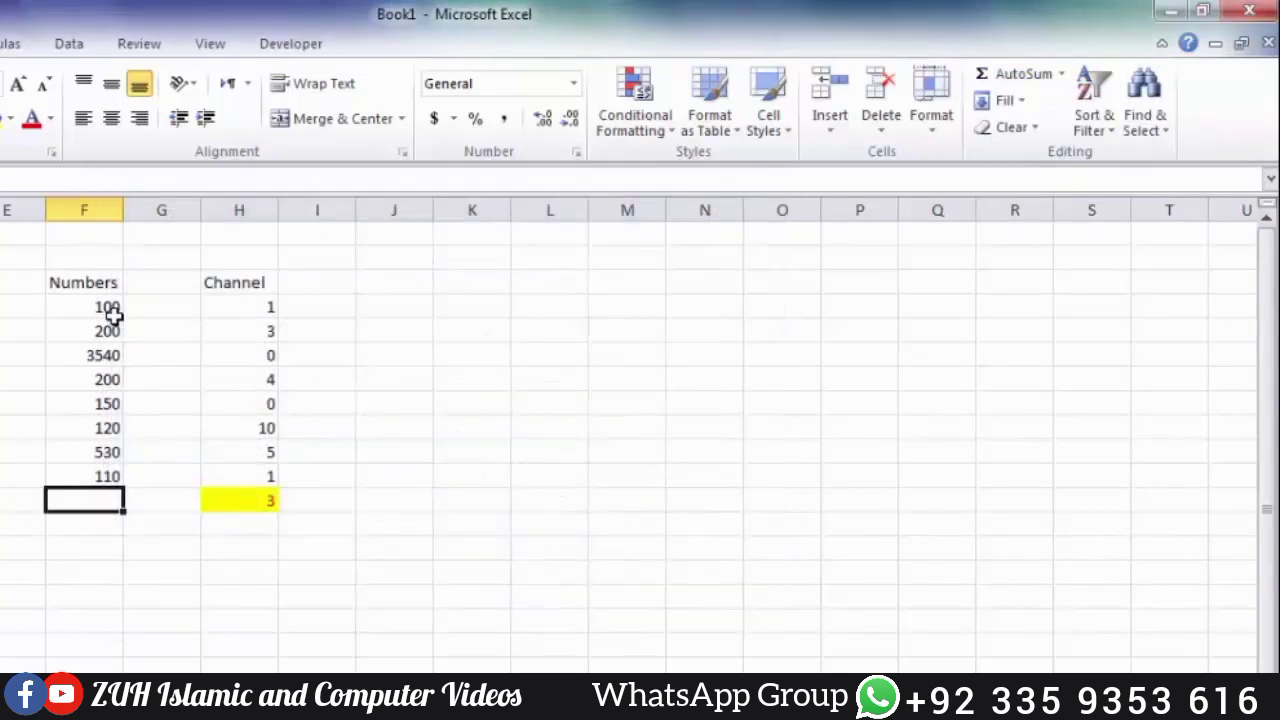
left_click(1061, 75)
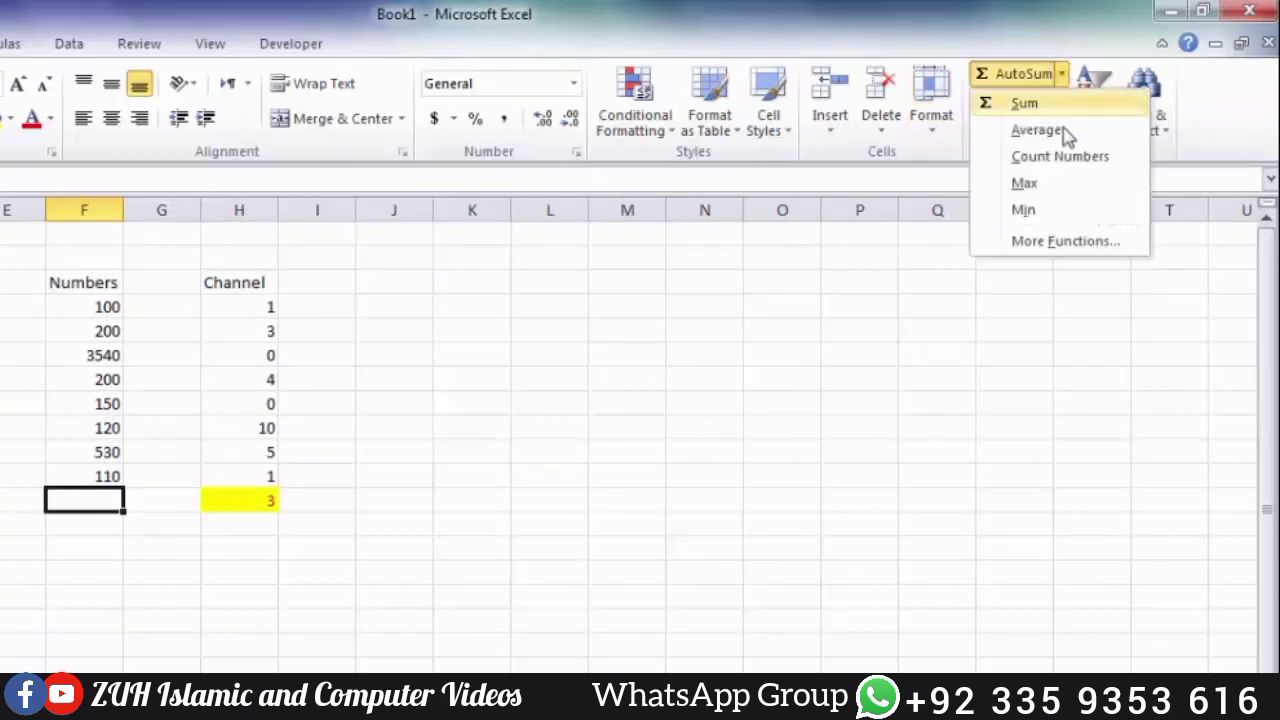
left_click(1030, 184)
key("Return")
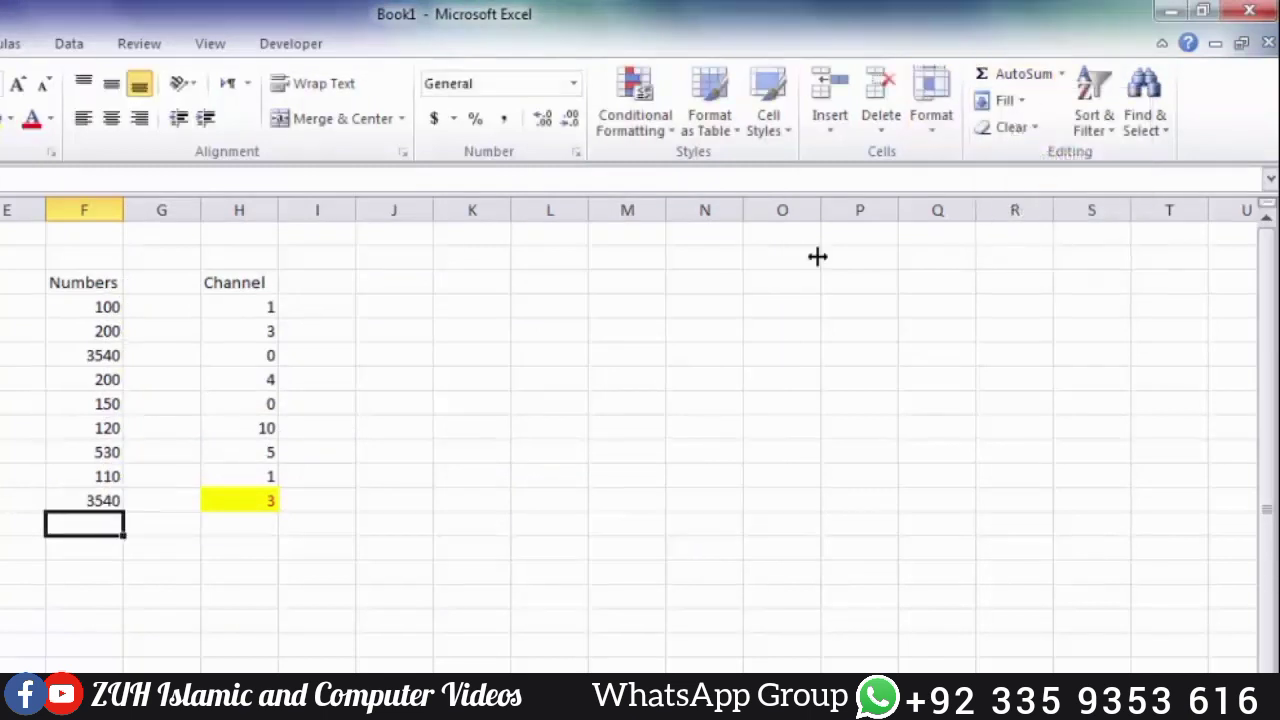
left_click(103, 500)
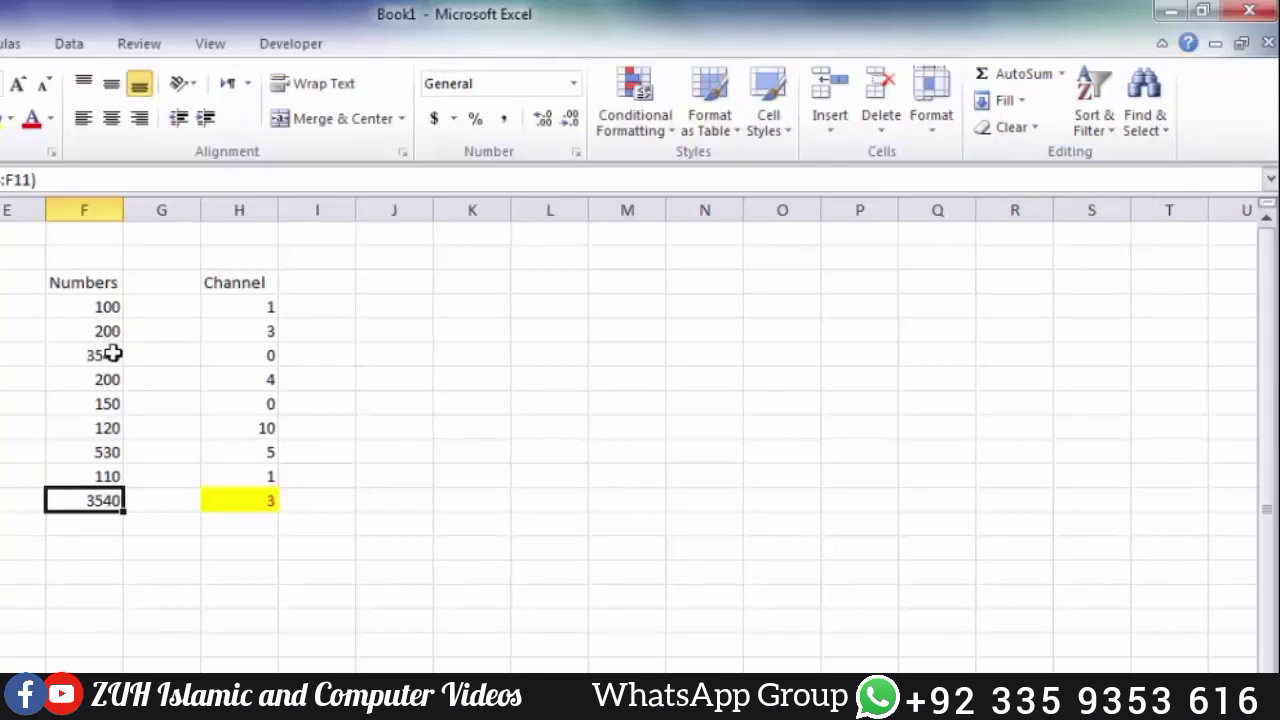
Apply the Max function to the selected Numbers values F4:F11, and undo it.
left_click_drag(106, 306, 93, 474)
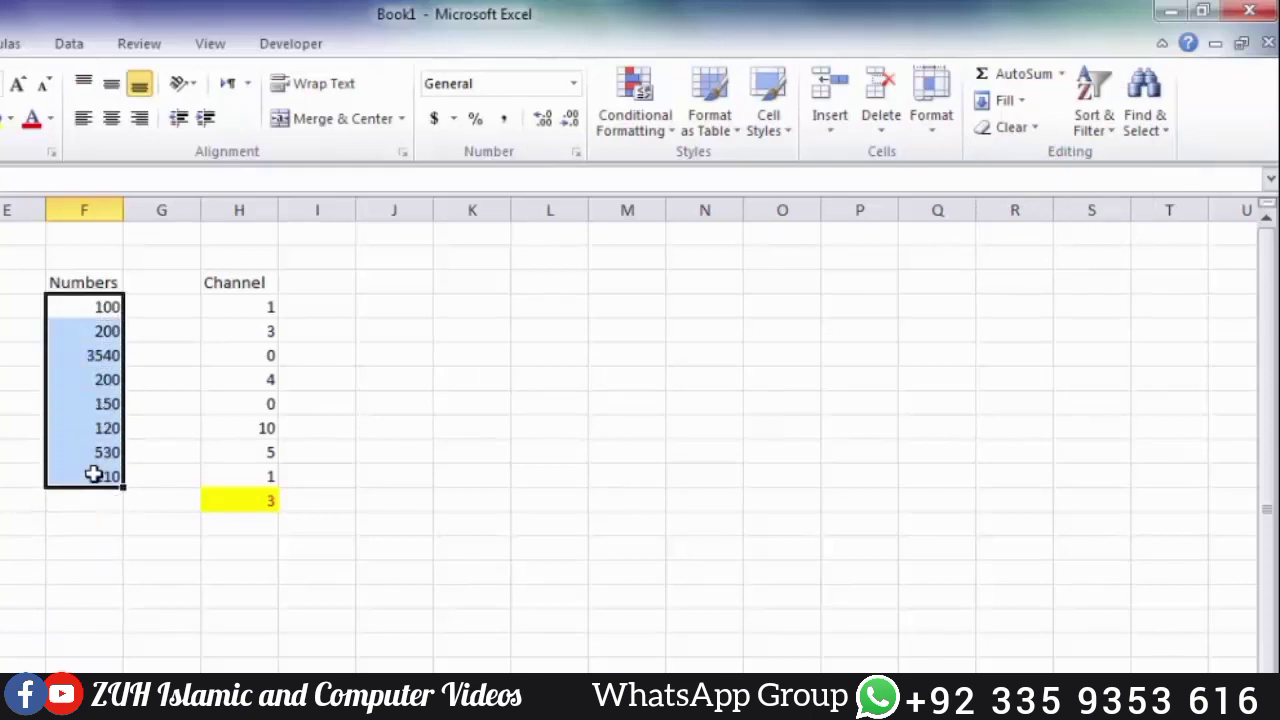
left_click(1062, 74)
left_click(1028, 183)
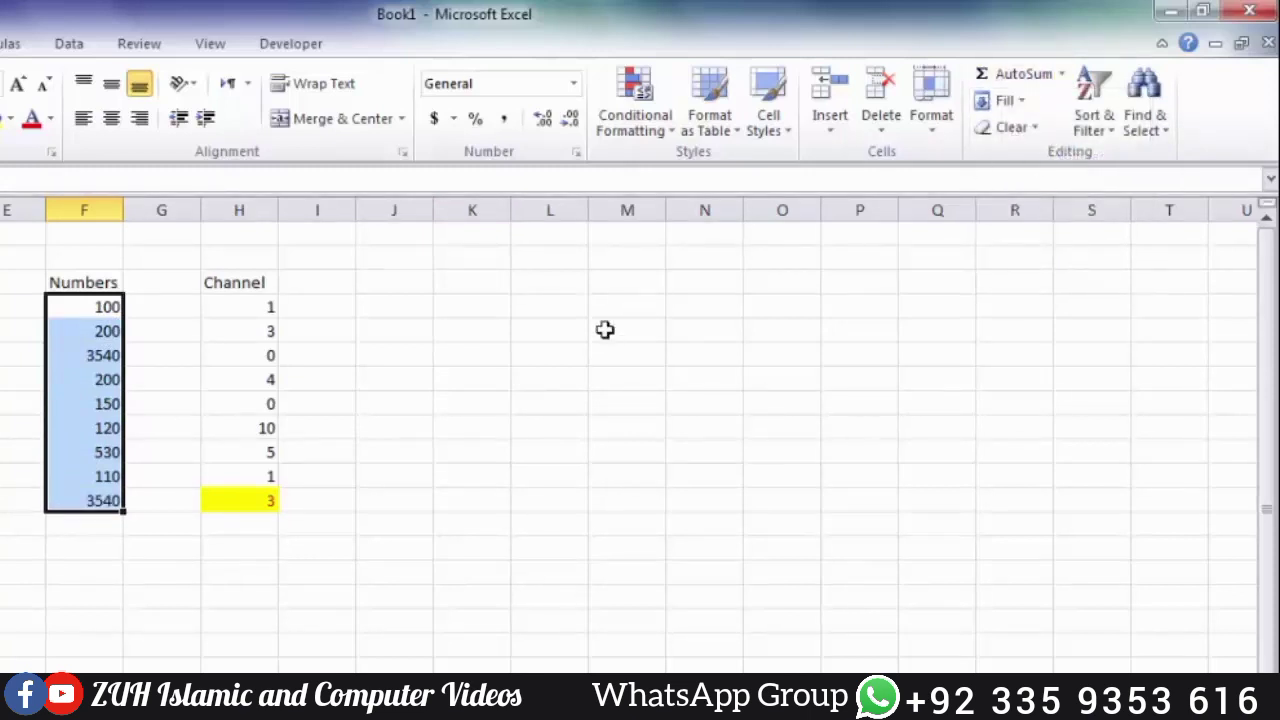
key("ctrl+z")
Apply the Min function to the selected range F4:F11, and clear the result cell F12.
left_click(1064, 76)
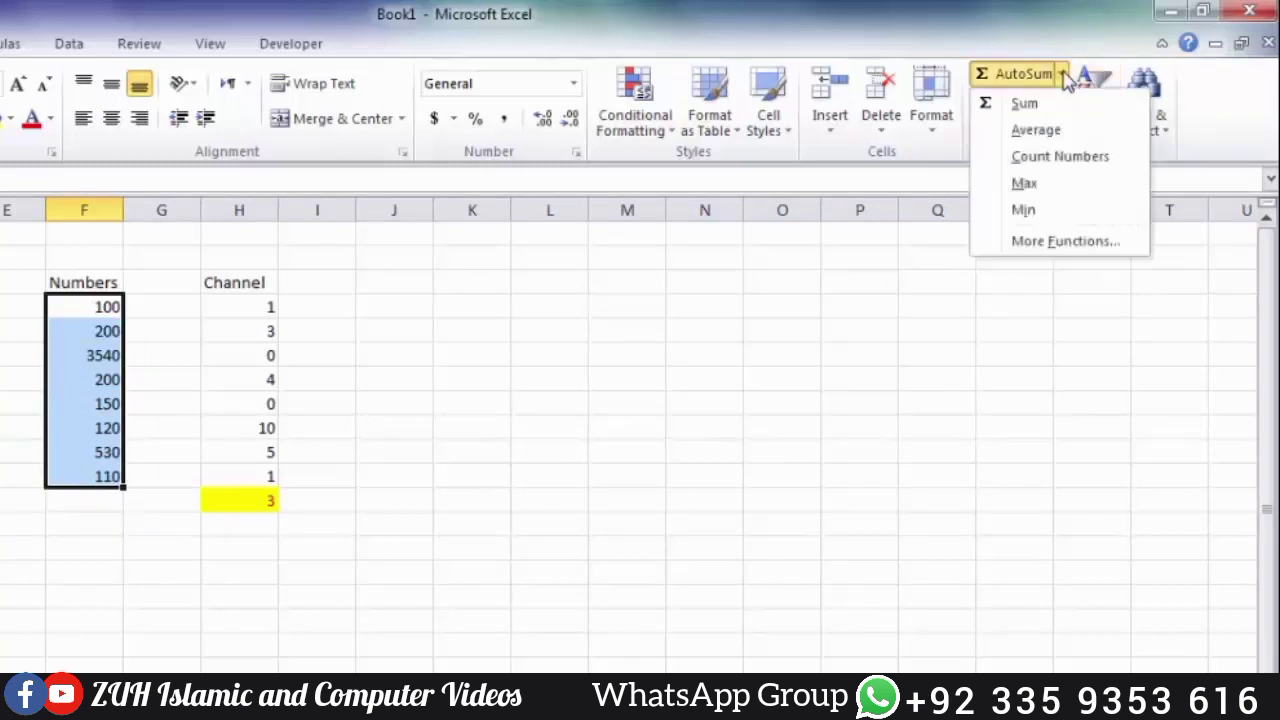
left_click(1024, 210)
left_click(122, 504)
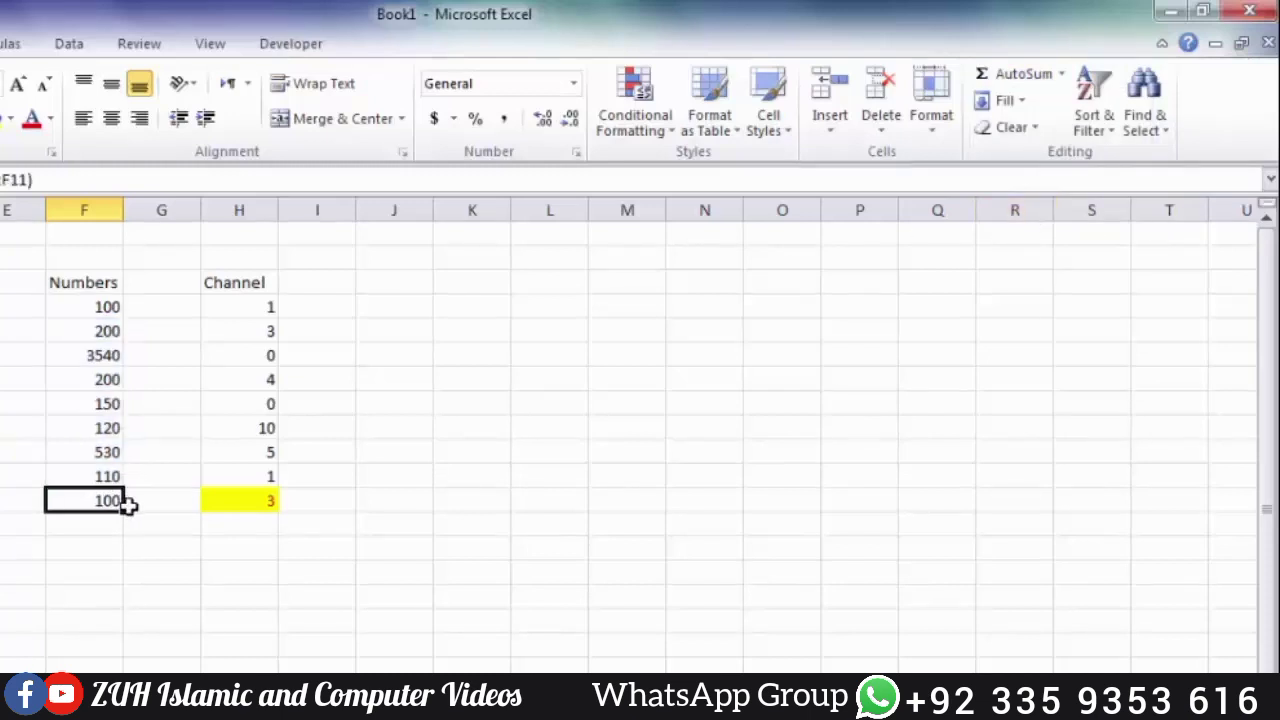
key("Delete")
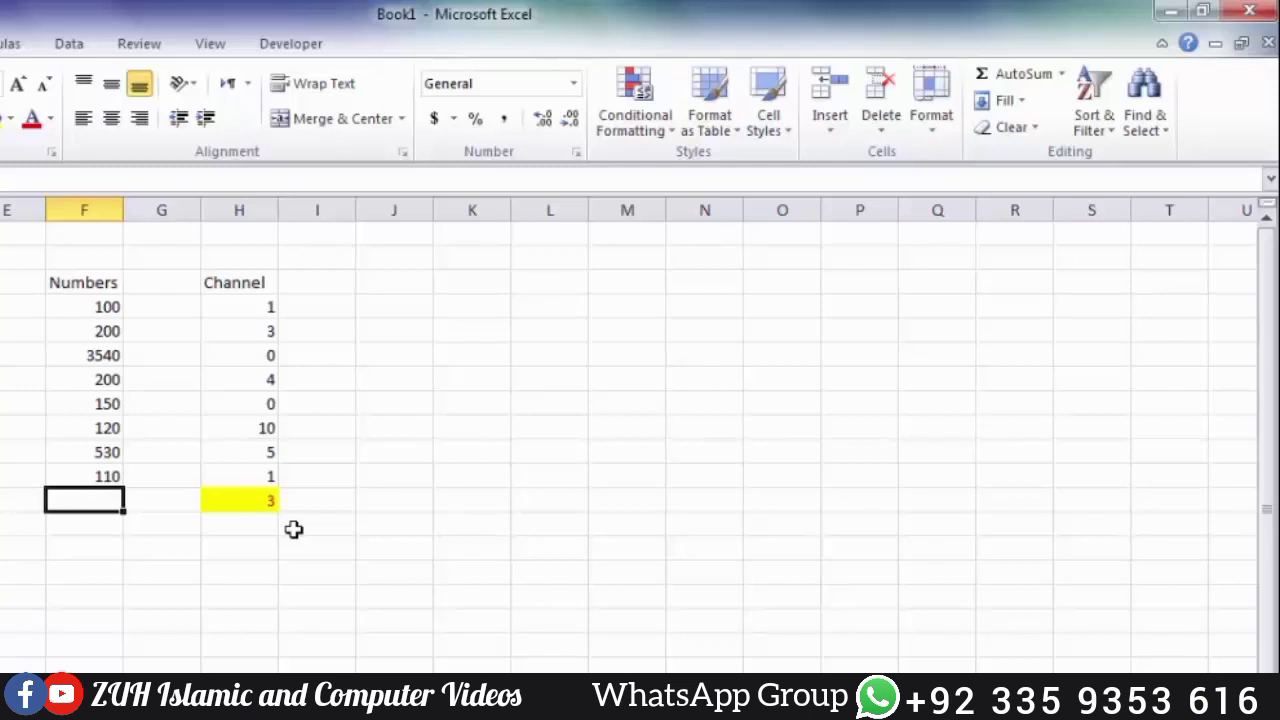
Write the formula =SUM(F4:F11) manually in cell F12, selecting the Numbers values as one range.
type("=sum")
key("Tab")
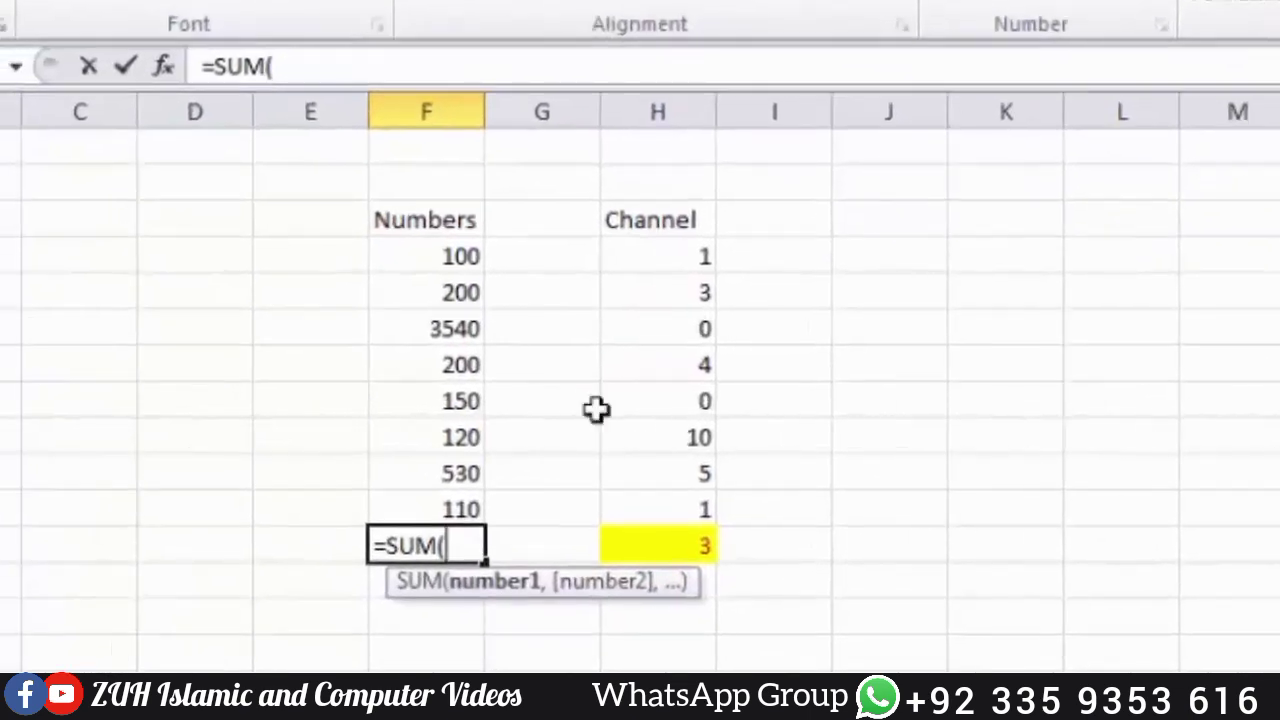
left_click_drag(455, 252, 443, 502)
key("Return")
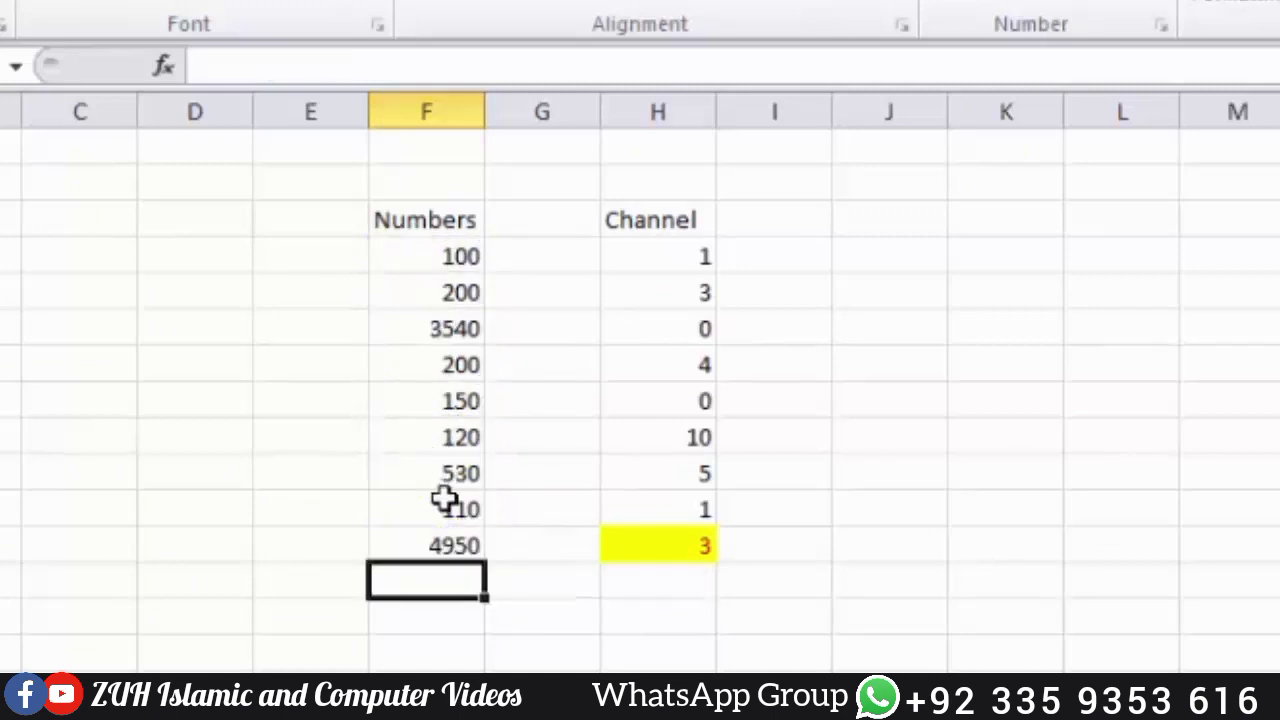
left_click(446, 541)
key("BackSpace")
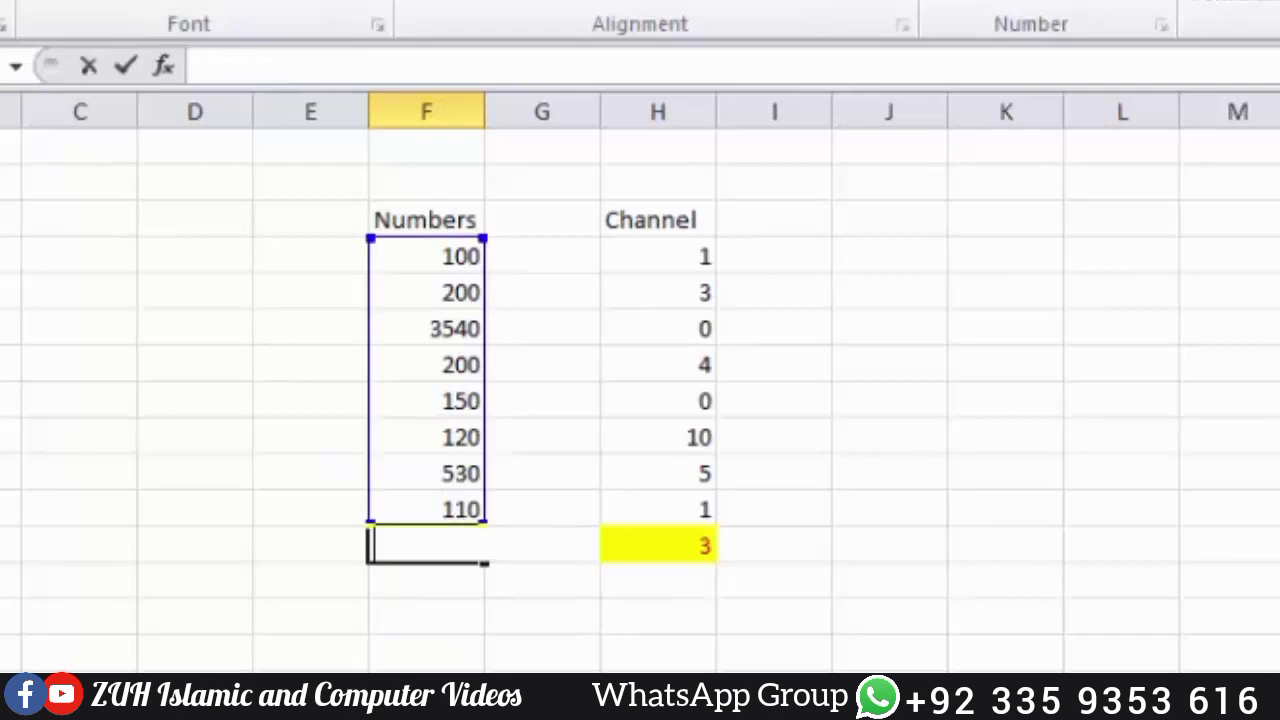
key("Escape")
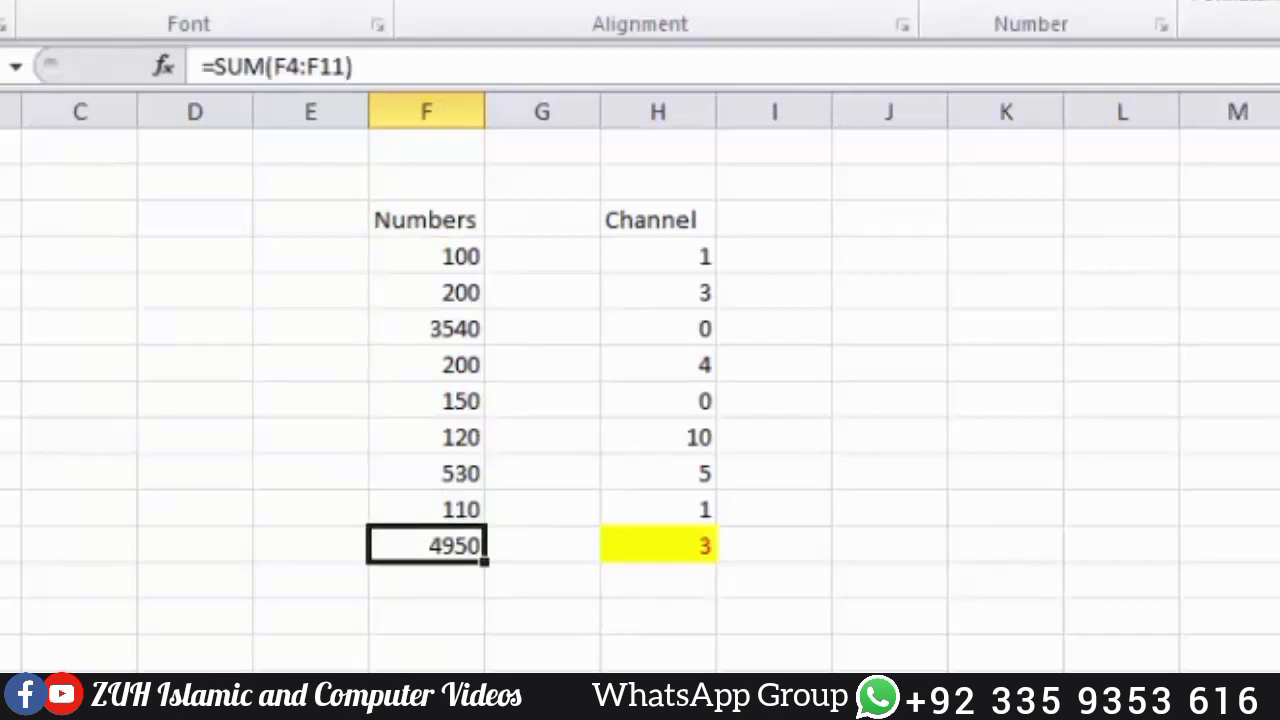
Try out the COUNT, MAX and MIN function names in cell F12, removing each after the equals sign.
type("=coun")
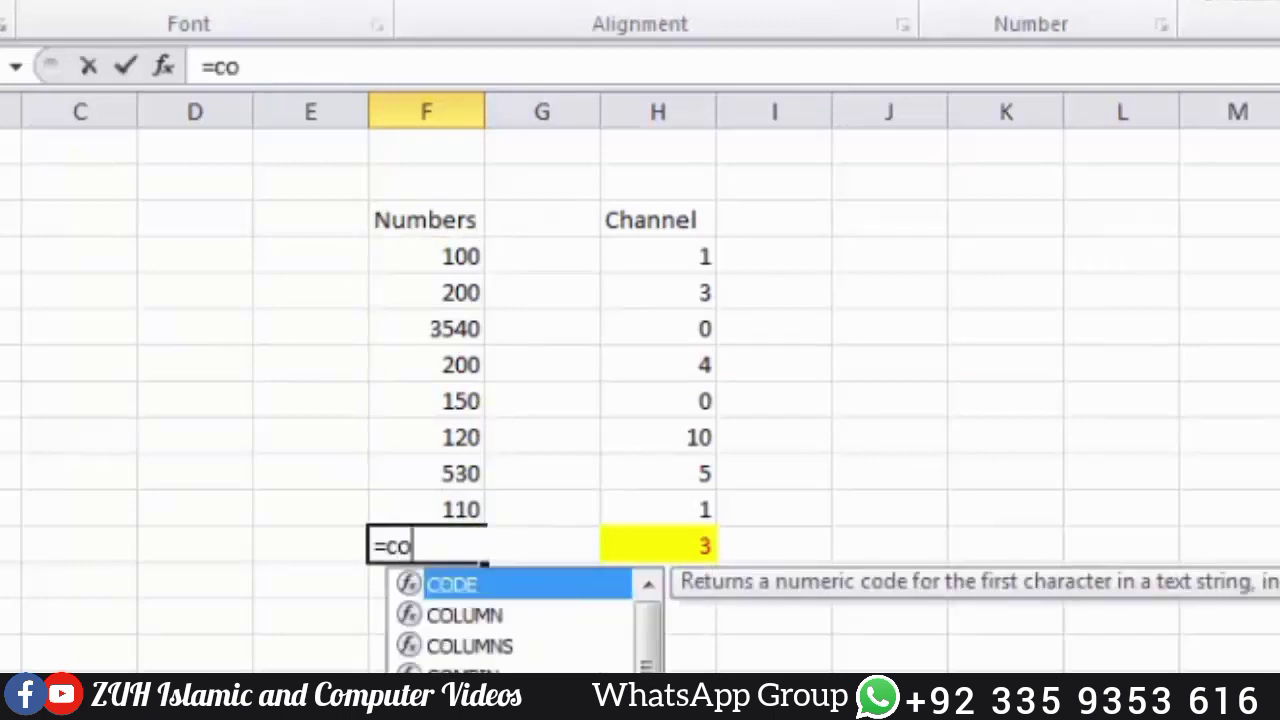
key("BackSpace")
key("BackSpace")
key("BackSpace")
key("BackSpace")
type("mac")
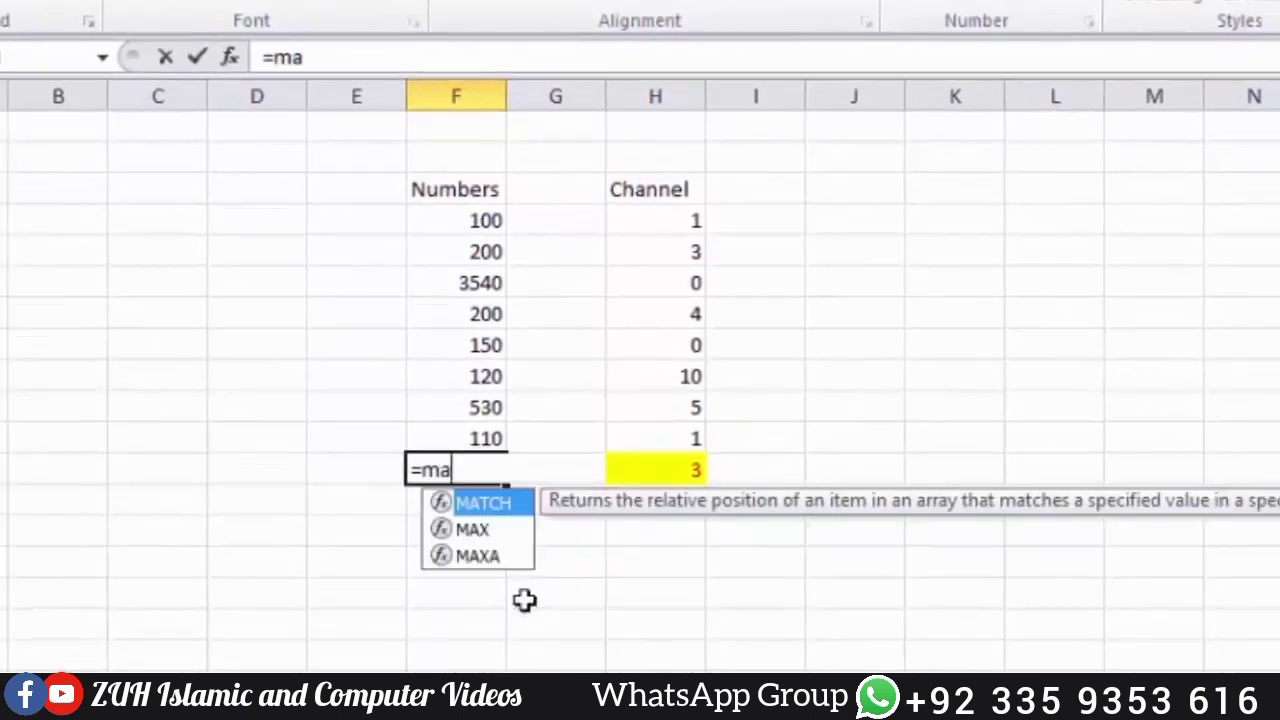
key("BackSpace")
type("x")
key("BackSpace")
key("BackSpace")
key("BackSpace")
type("min")
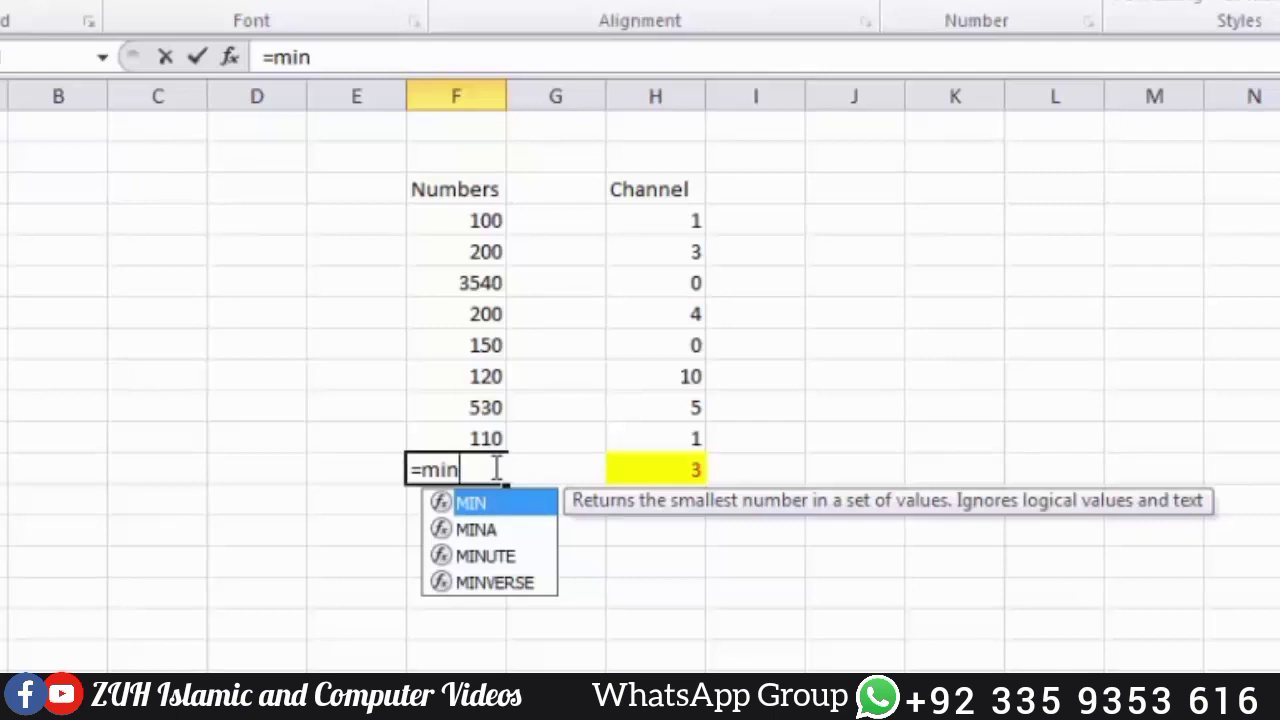
key("BackSpace")
key("BackSpace")
key("BackSpace")
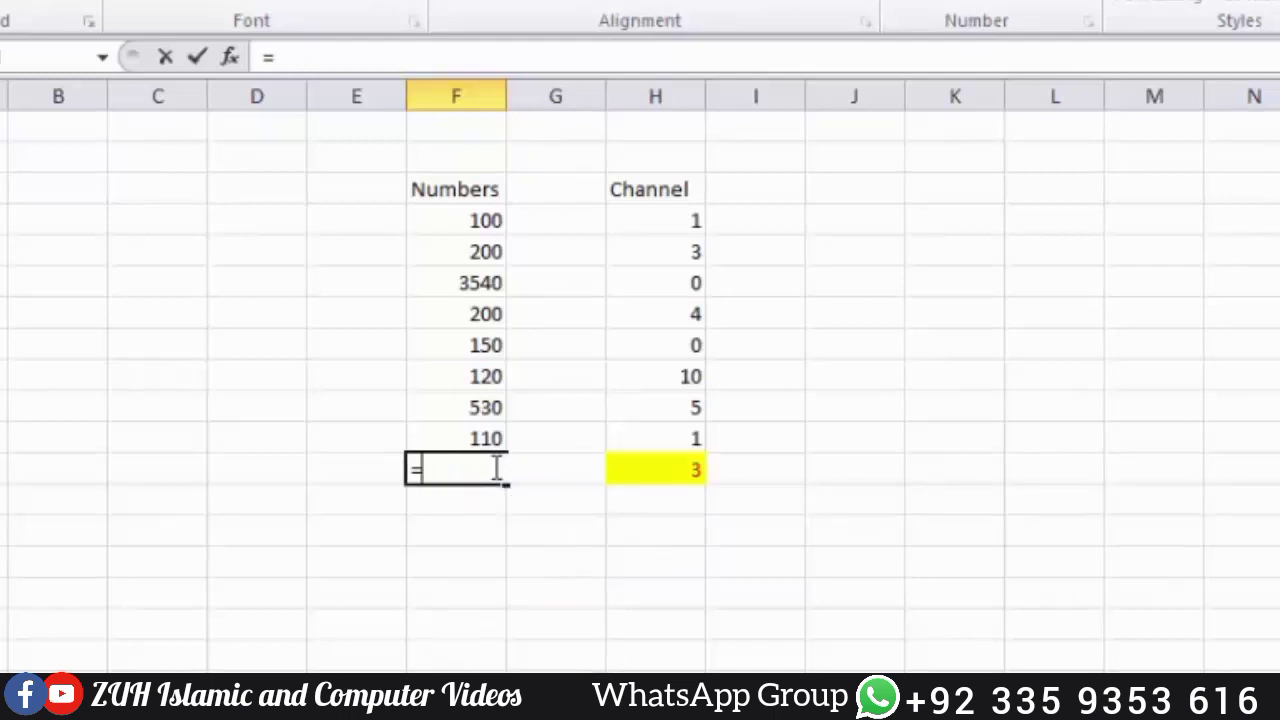
Complete a SUM formula in F12 by picking F4, adding a colon and picking F11 as the range end.
type("su")
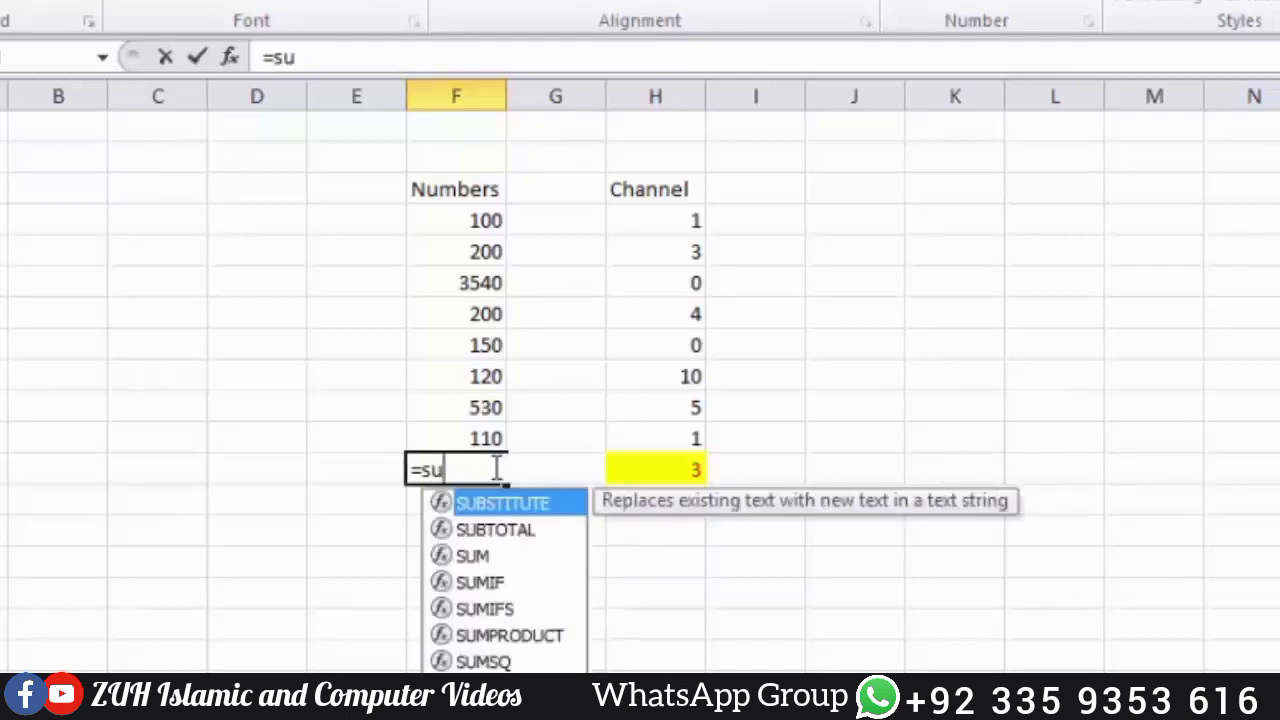
type("m")
key("Tab")
left_click(471, 219)
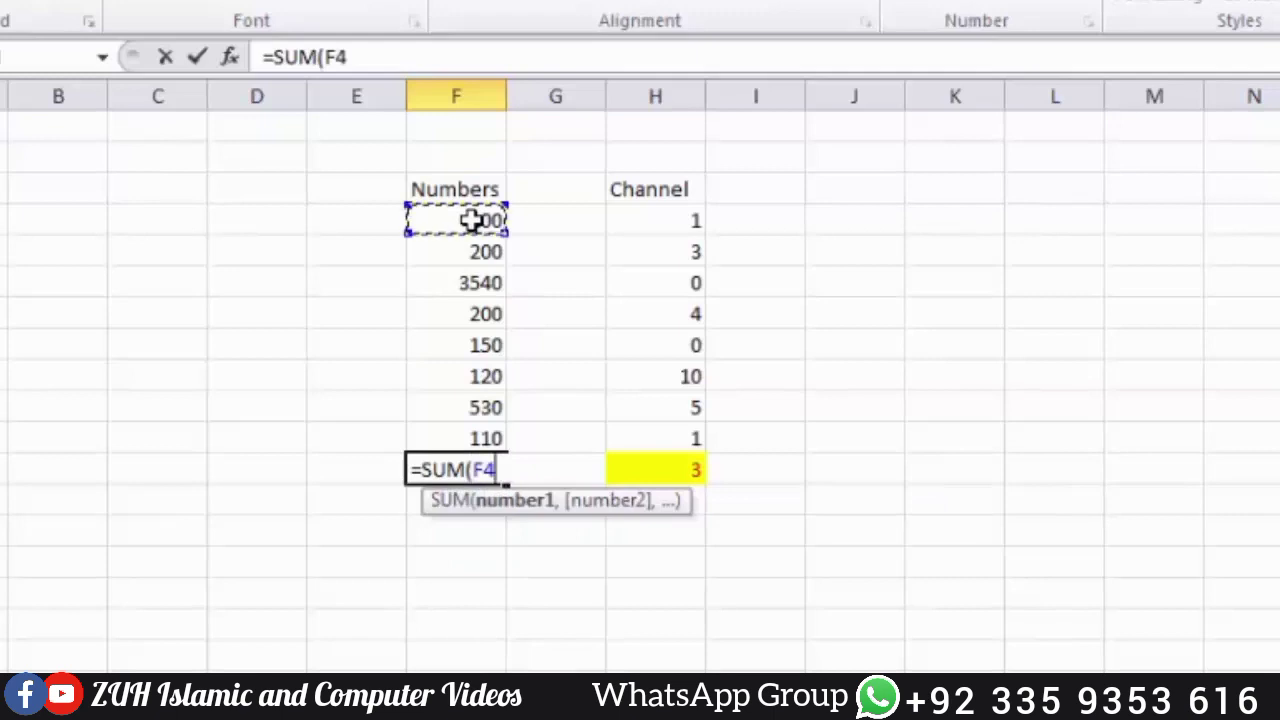
type(":")
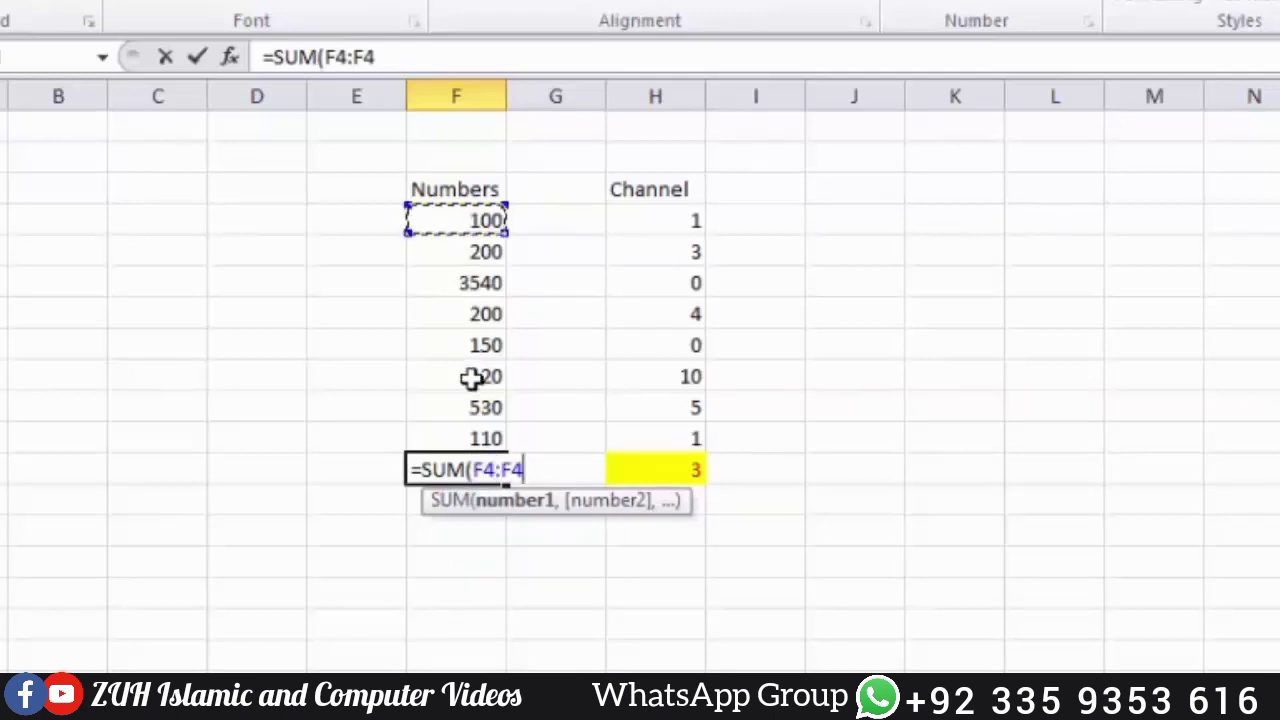
left_click(473, 435)
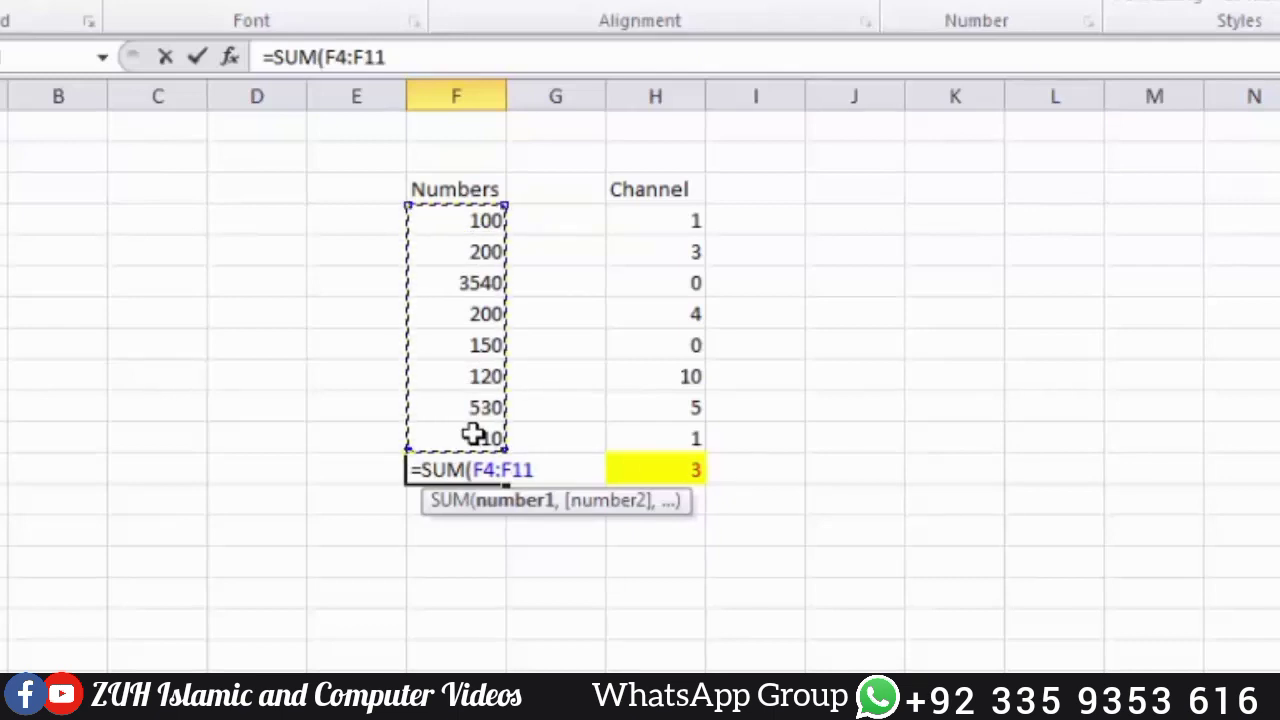
key("Return")
key("Up")
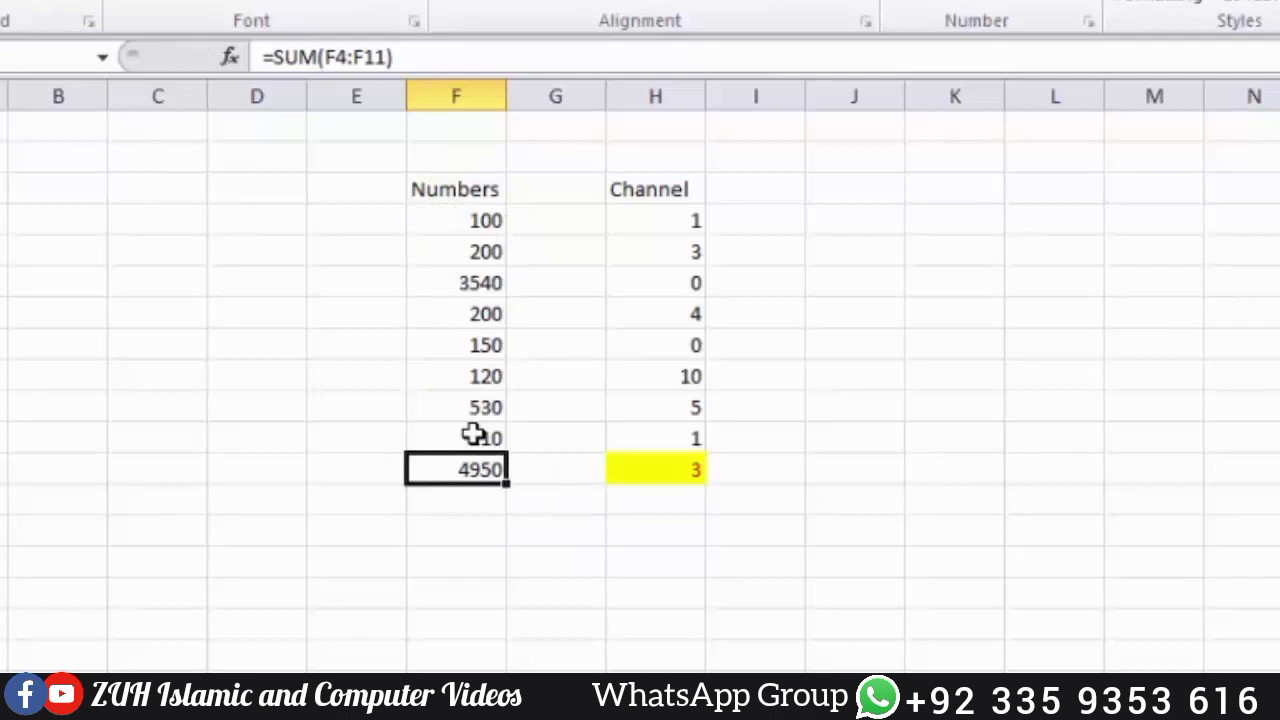
Rewrite the SUM formula in F12 by picking F4 and extending the reference to F11, and clear the cell.
type("=sum")
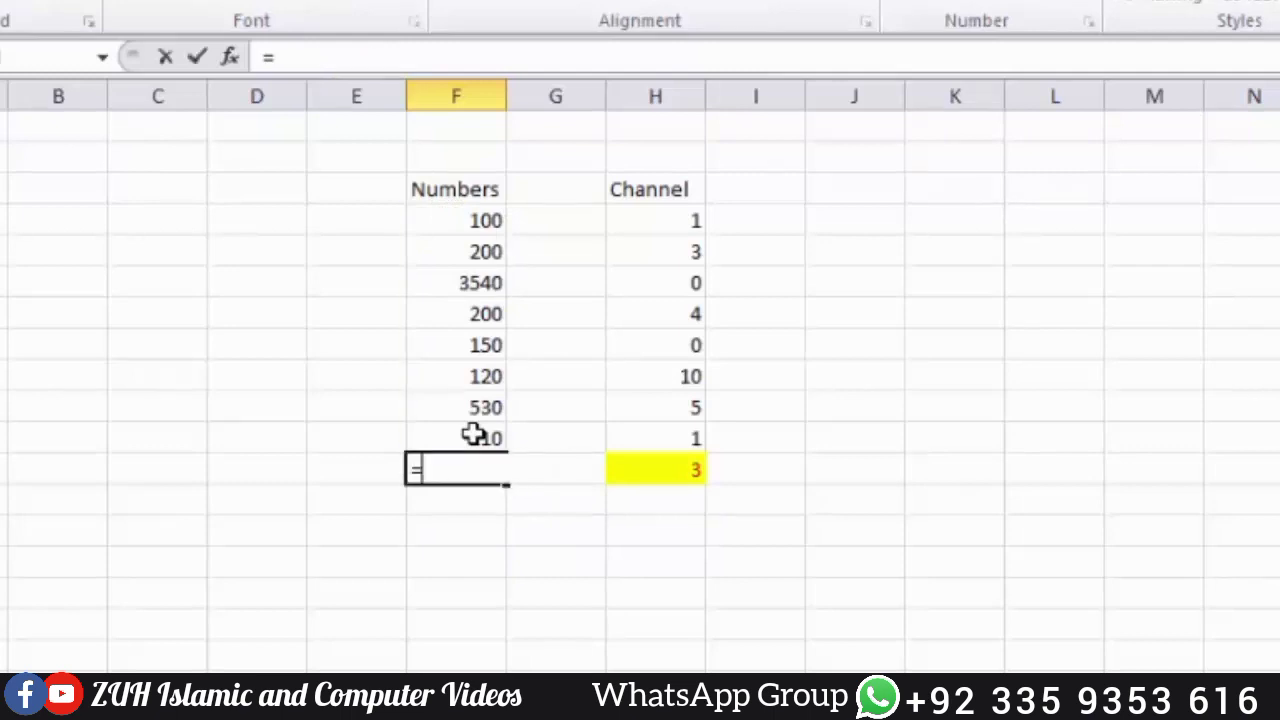
key("Tab")
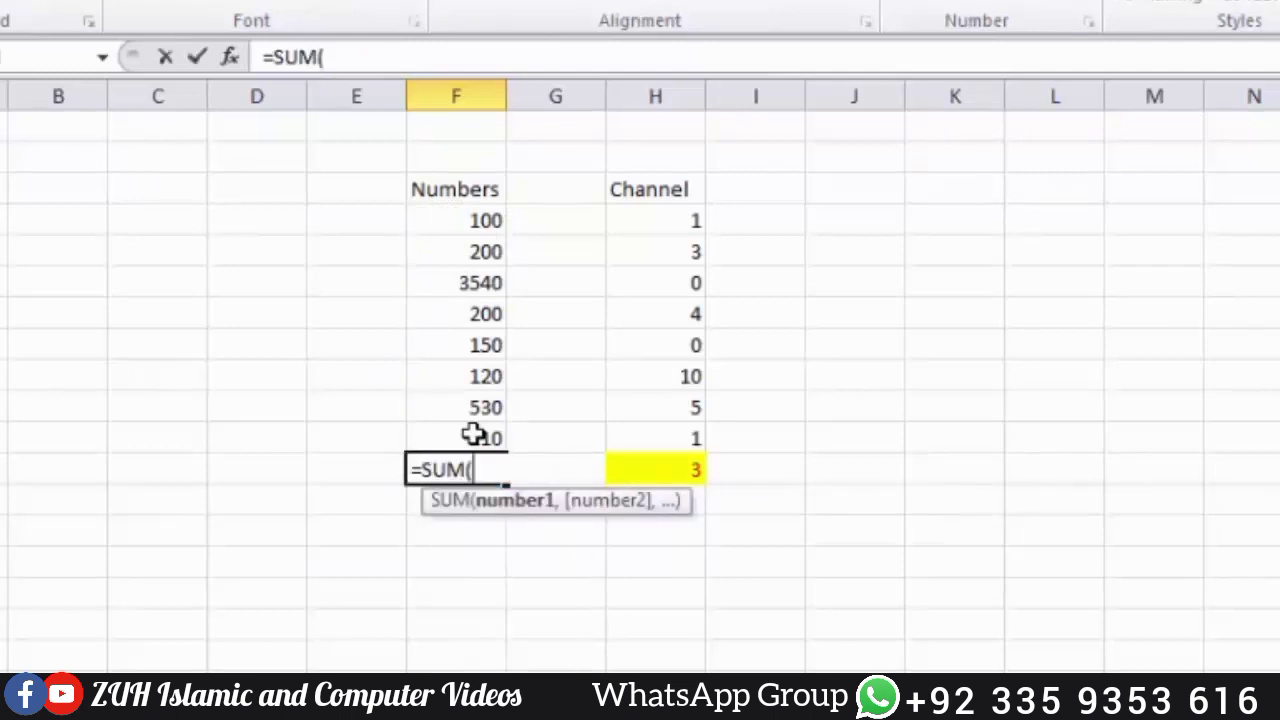
left_click(482, 220)
key("shift")
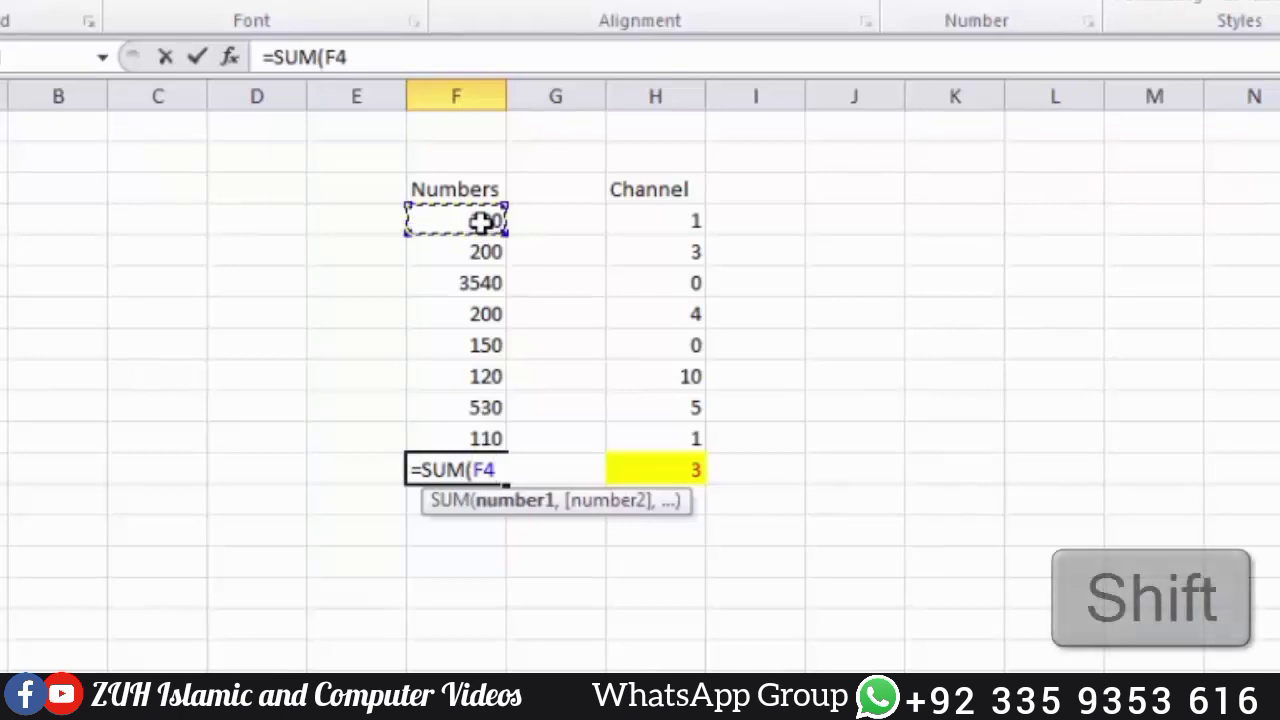
left_click(474, 430, "shift")
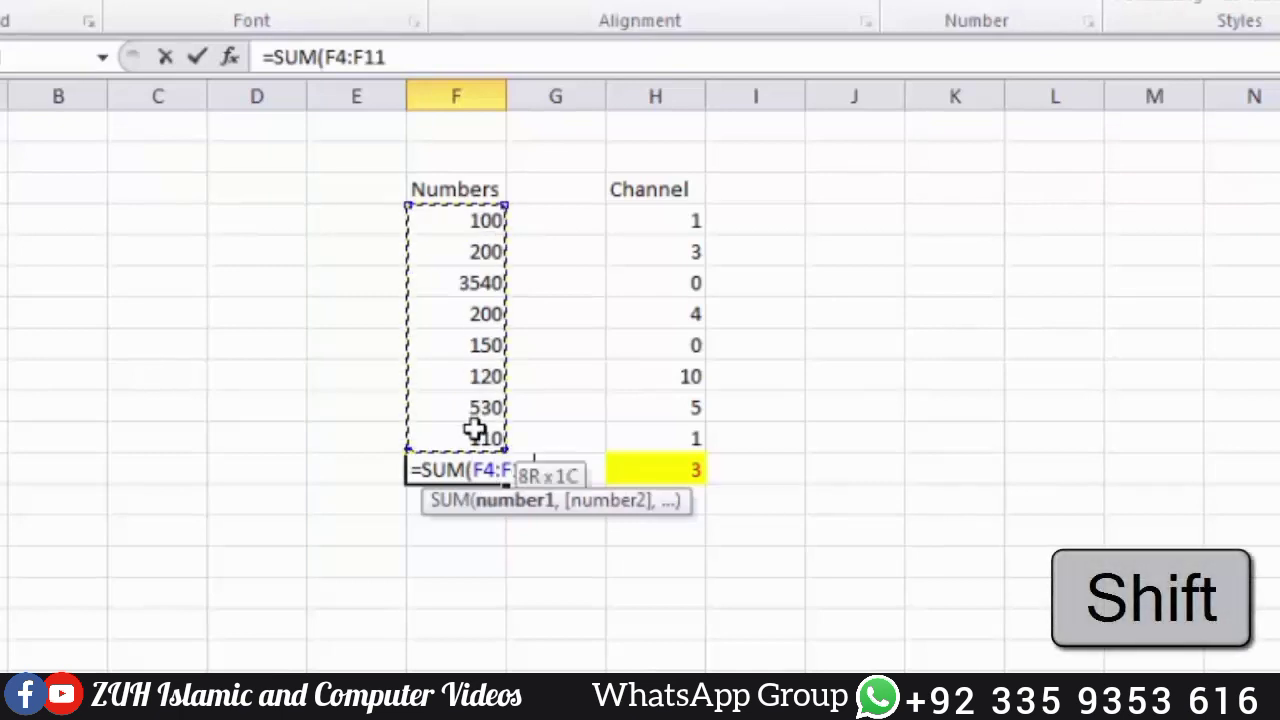
key("Return")
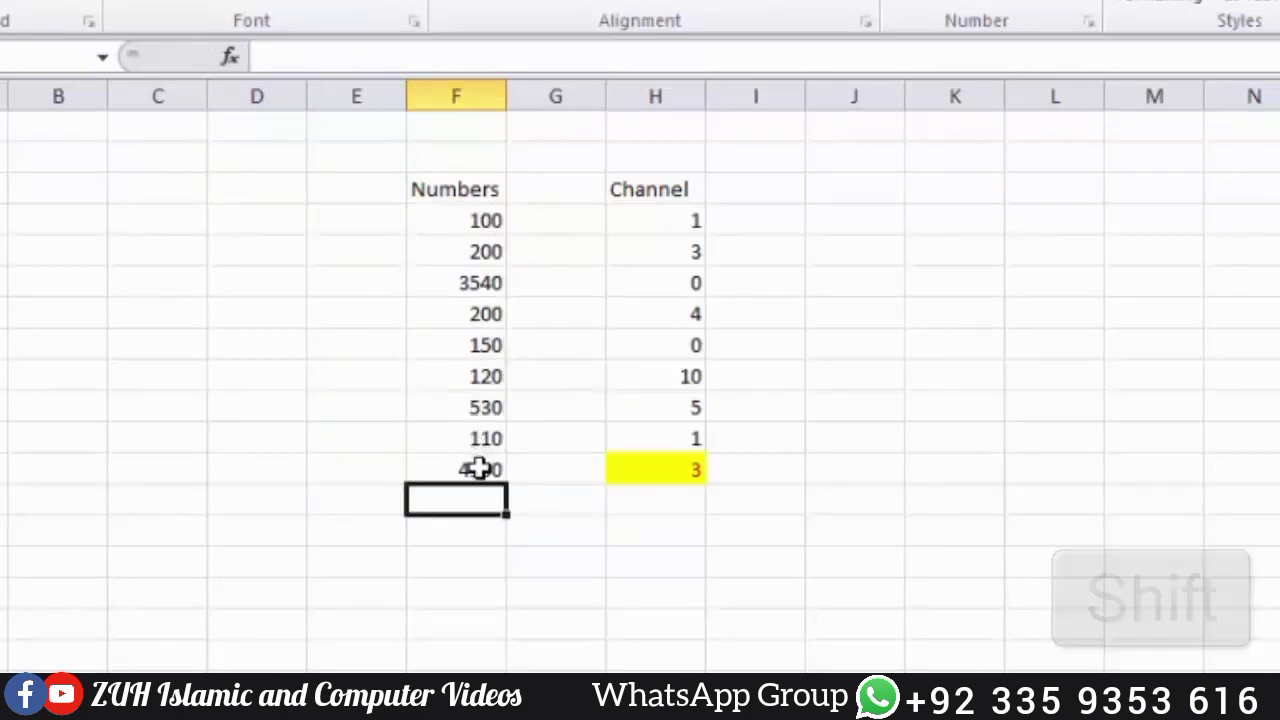
left_click(480, 467)
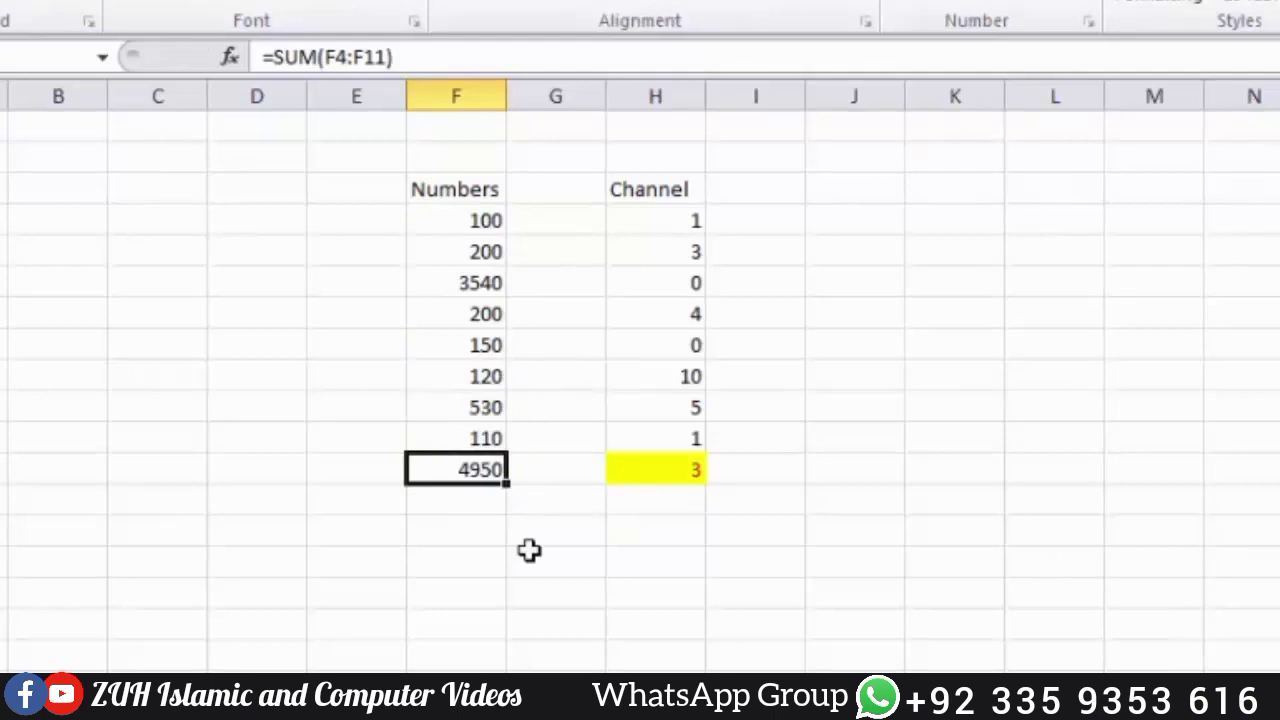
key("Delete")
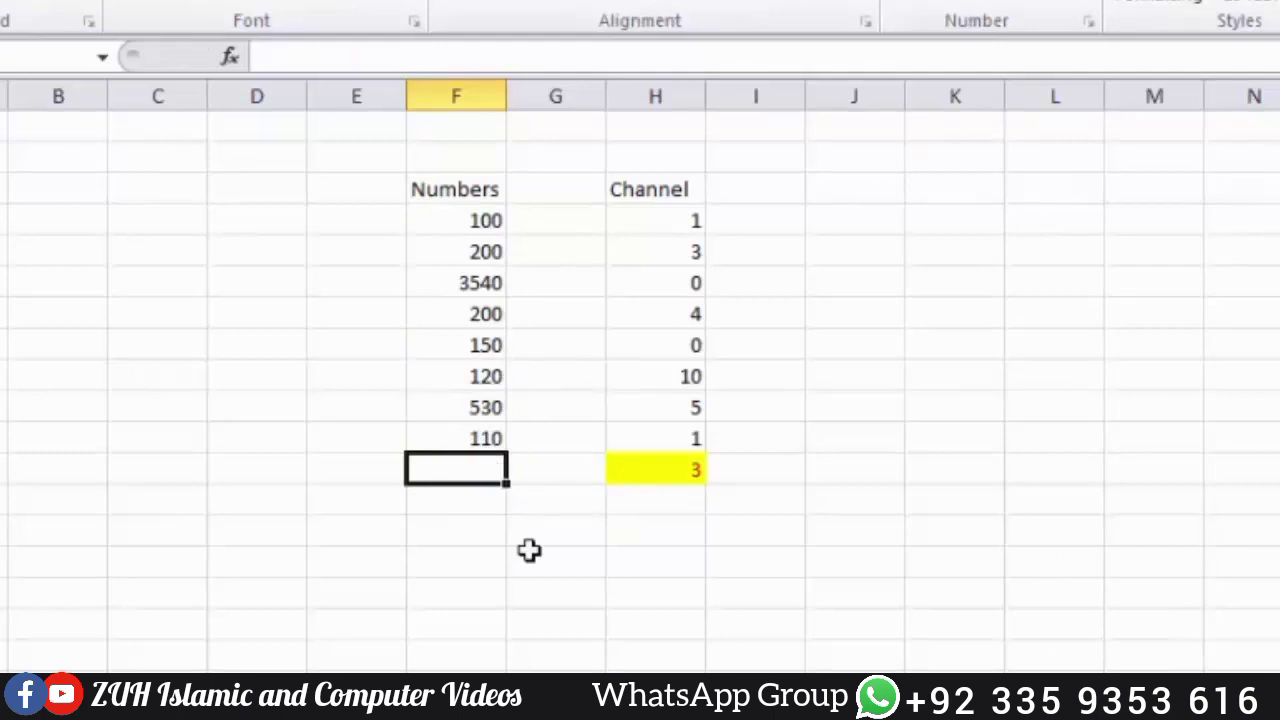
Insert the default AutoSum formula for F4:F13 in cell F14, and clear the cell again.
left_click(477, 528)
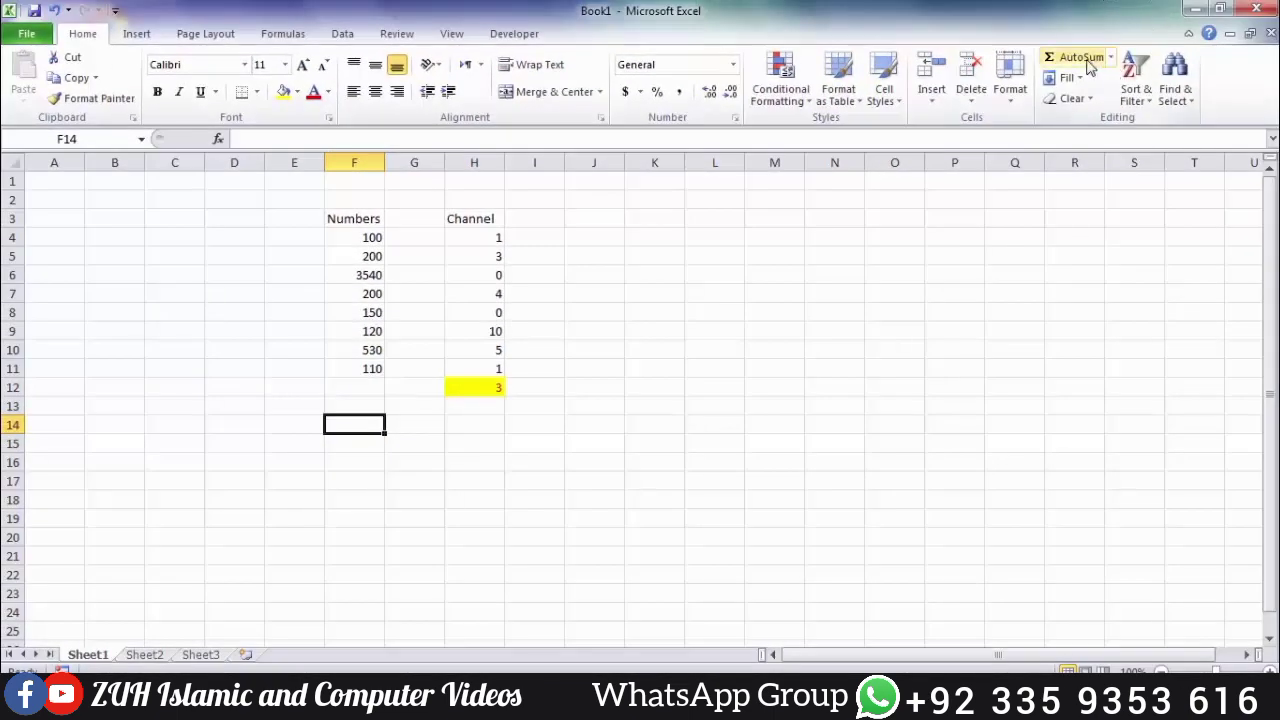
left_click(1082, 58)
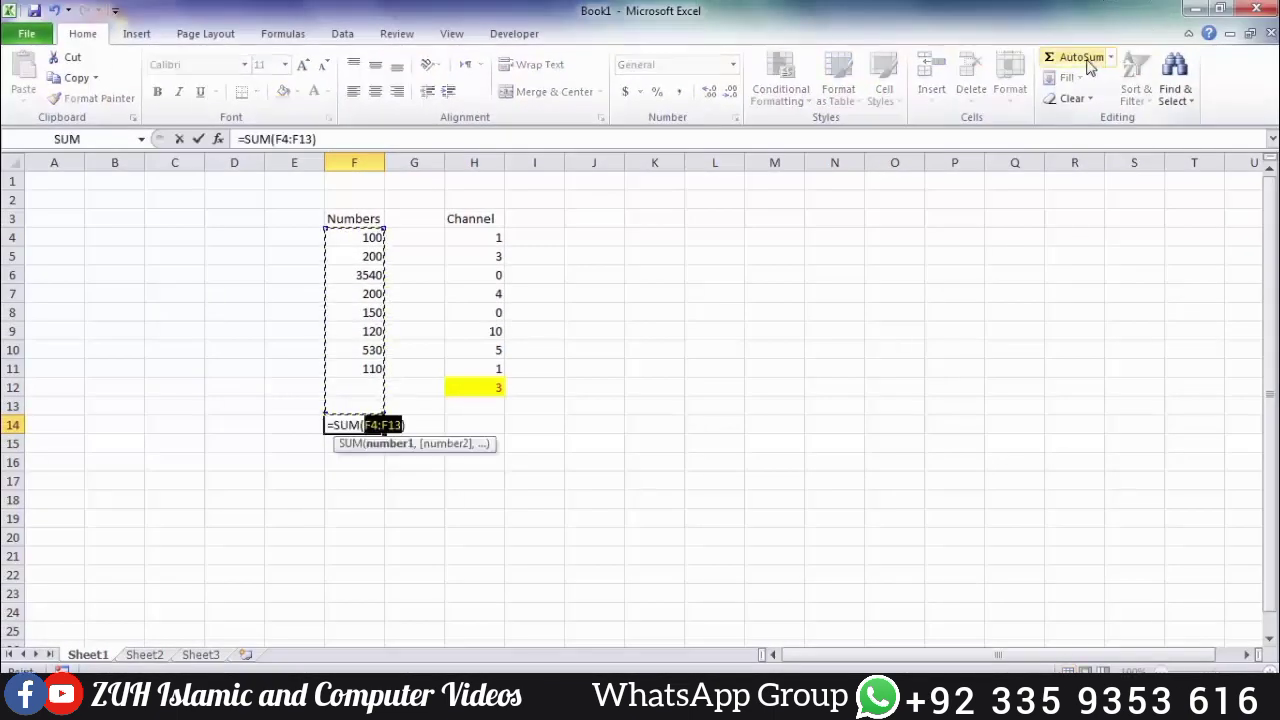
key("Return")
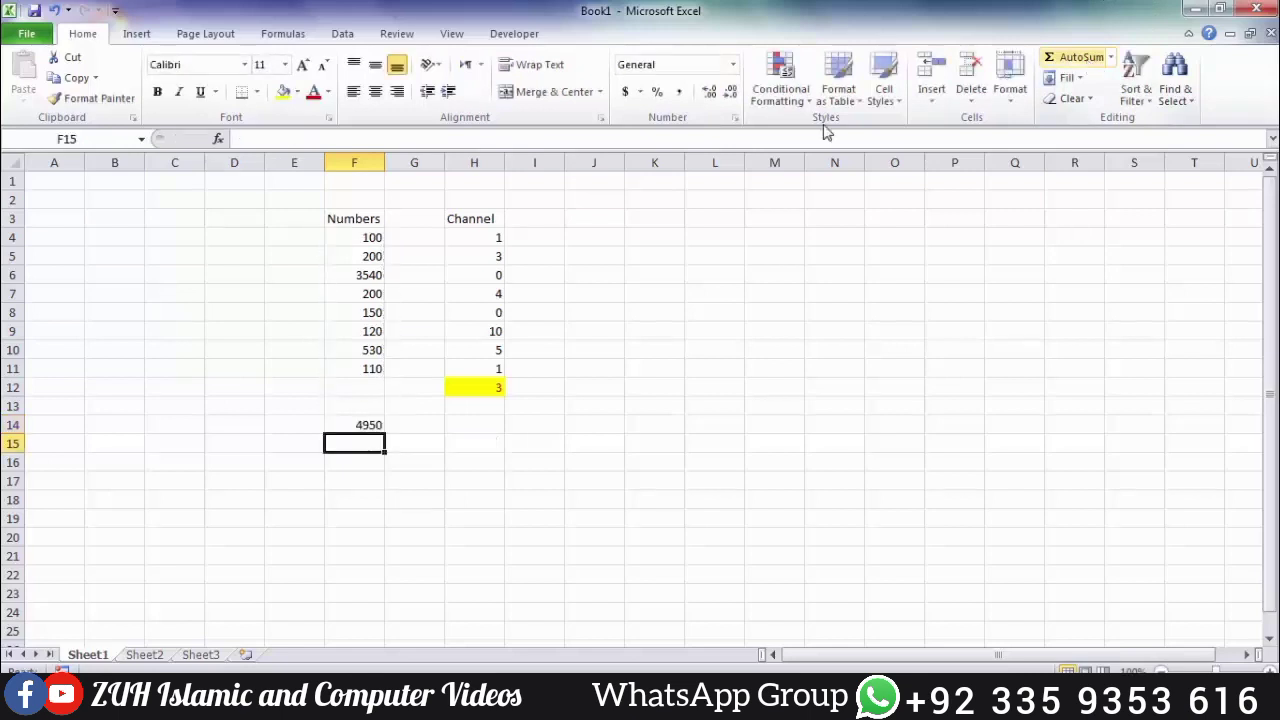
left_click(363, 426)
key("Delete")
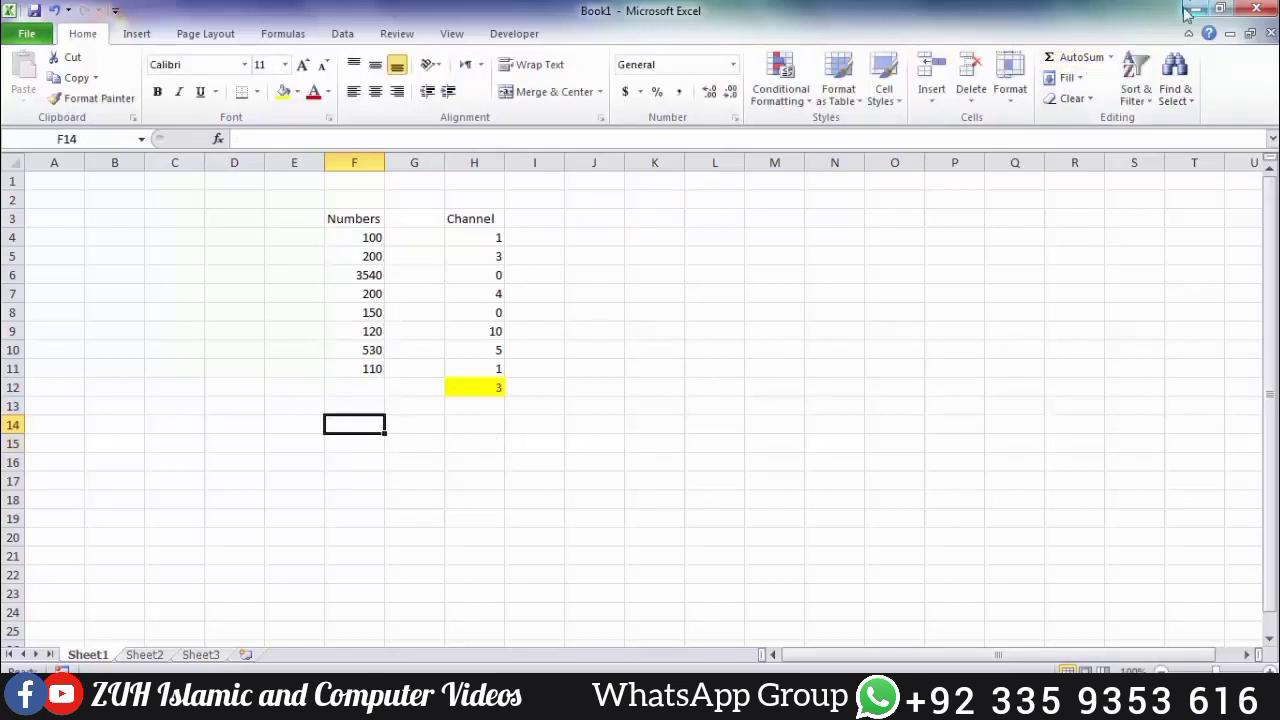
Insert an AutoSum Sum formula over F4:F13 in cell F14, and clear the cell again.
left_click(1110, 57)
left_click(1078, 82)
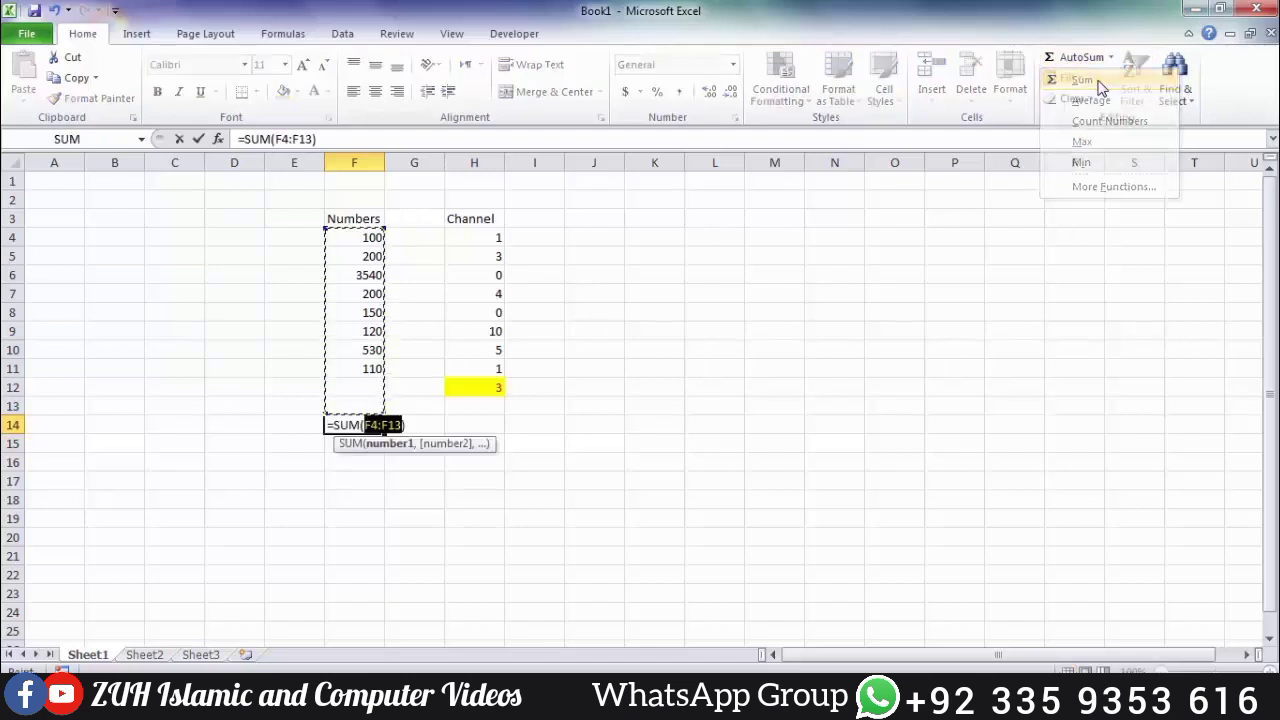
key("Return")
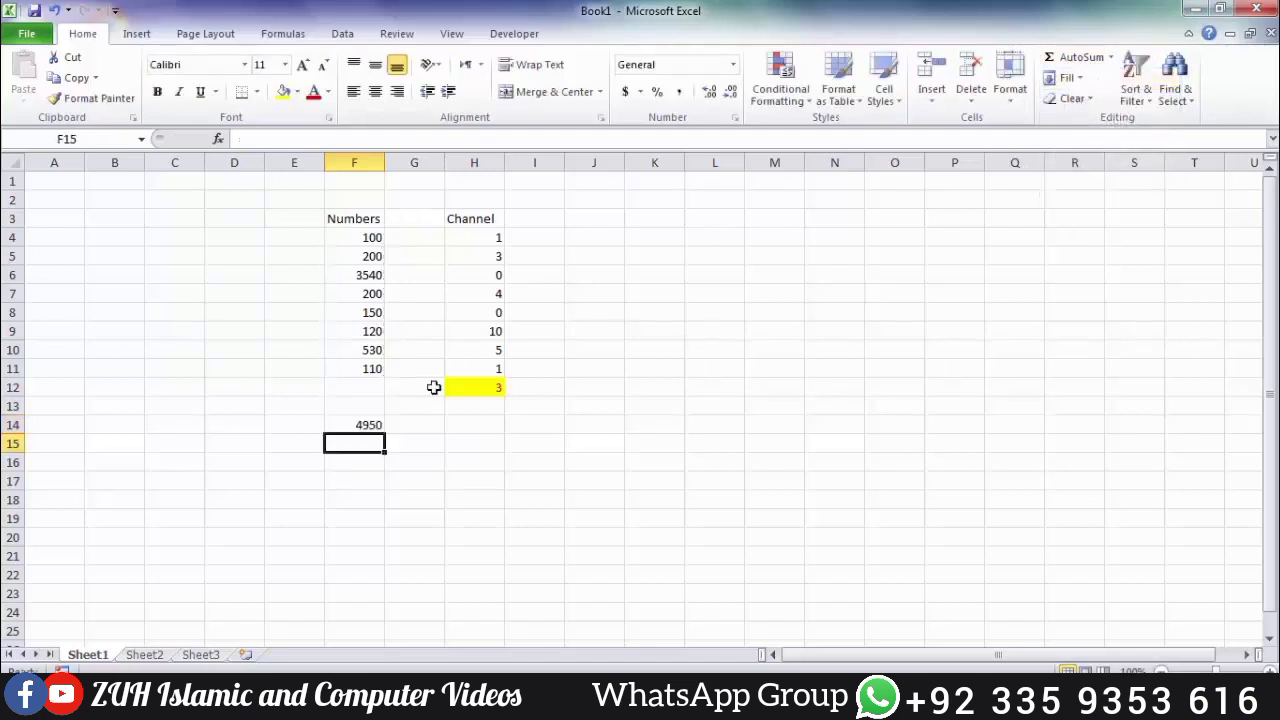
left_click(357, 426)
key("Delete")
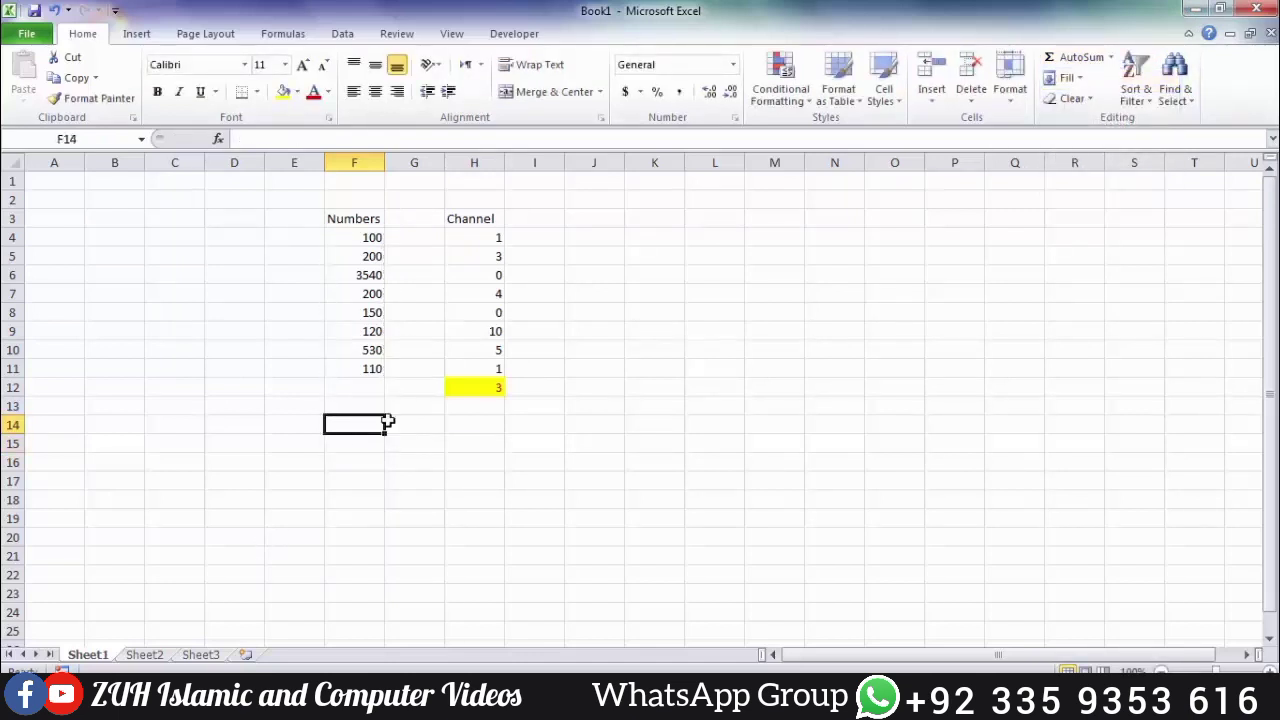
Bring up the Insert Function dialog for F14 through AutoSum's More Functions option, and cancel it.
left_click(1110, 58)
left_click(1113, 188)
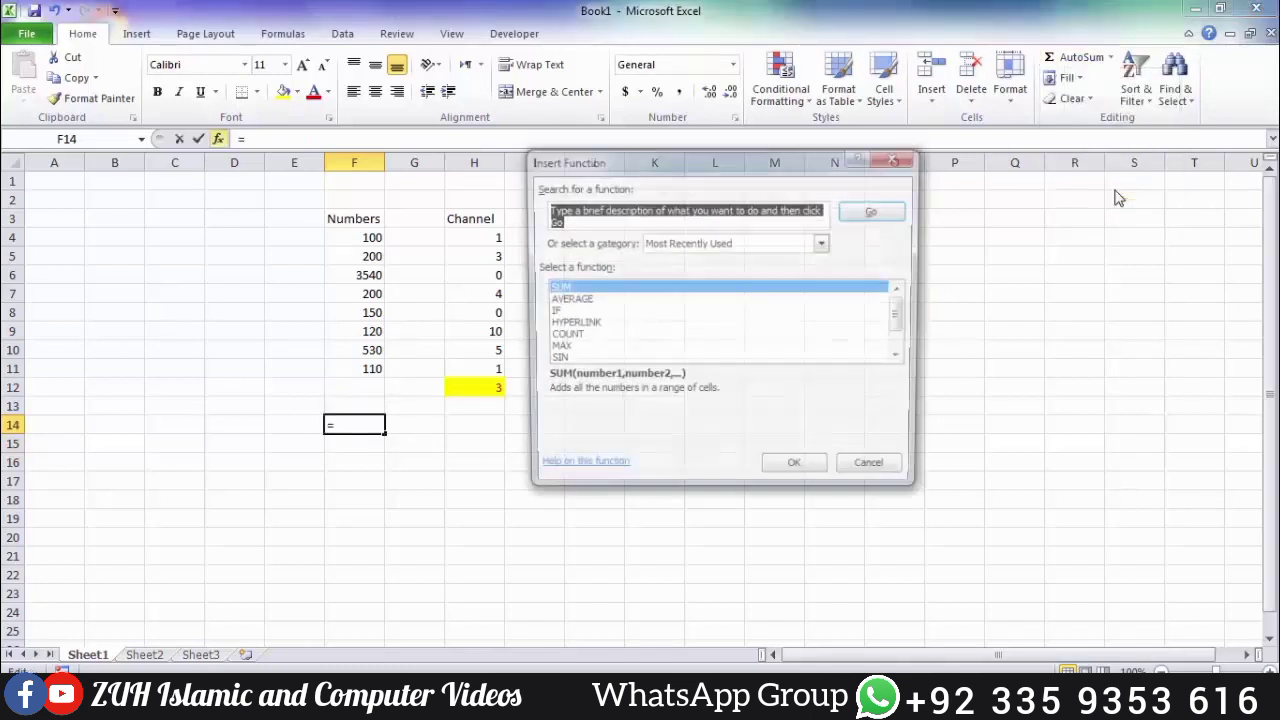
left_click_drag(715, 161, 590, 165)
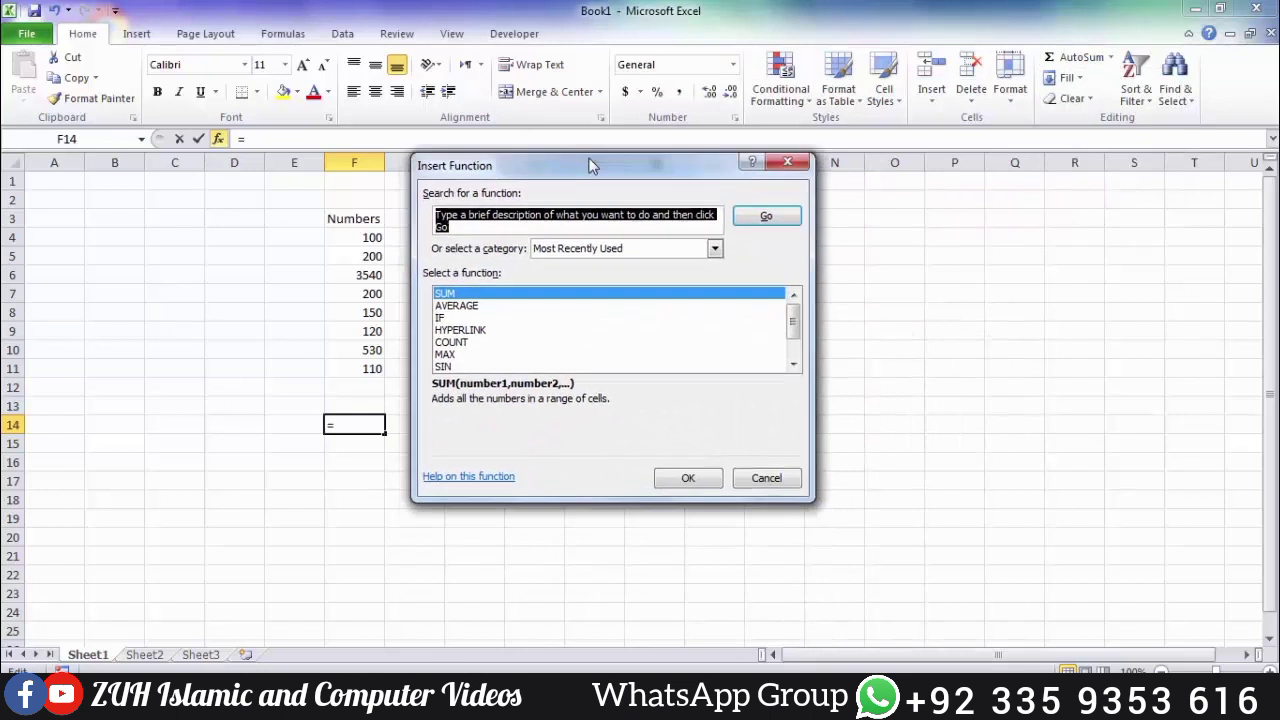
left_click(760, 478)
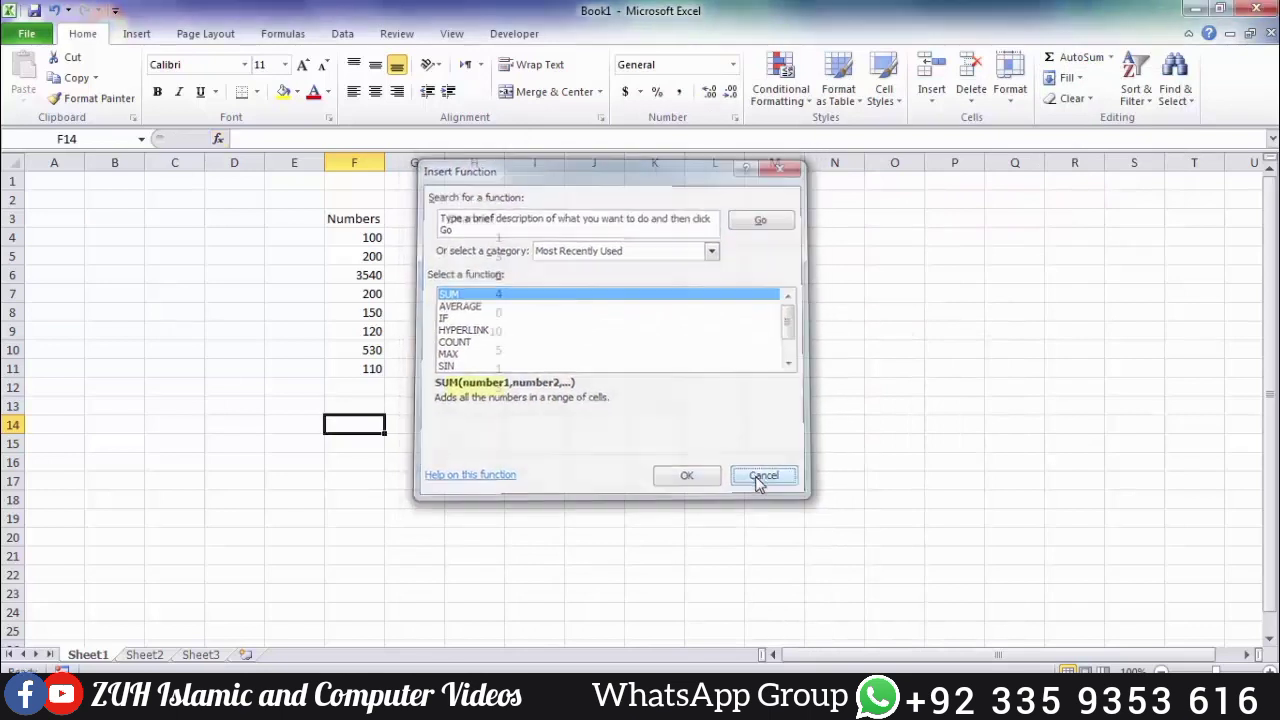
Search Insert Function for "sum" with F14 active, open the SUM function's arguments, and cancel without inserting it.
left_click(219, 138)
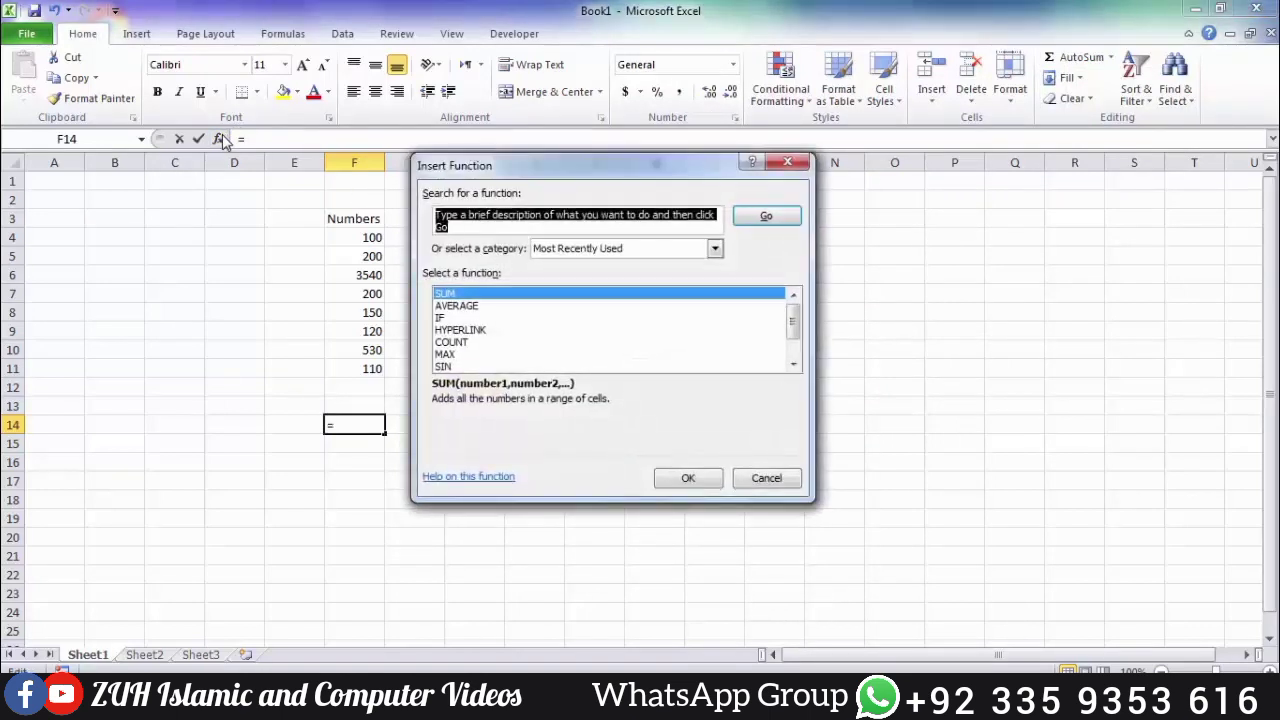
left_click_drag(570, 167, 527, 100)
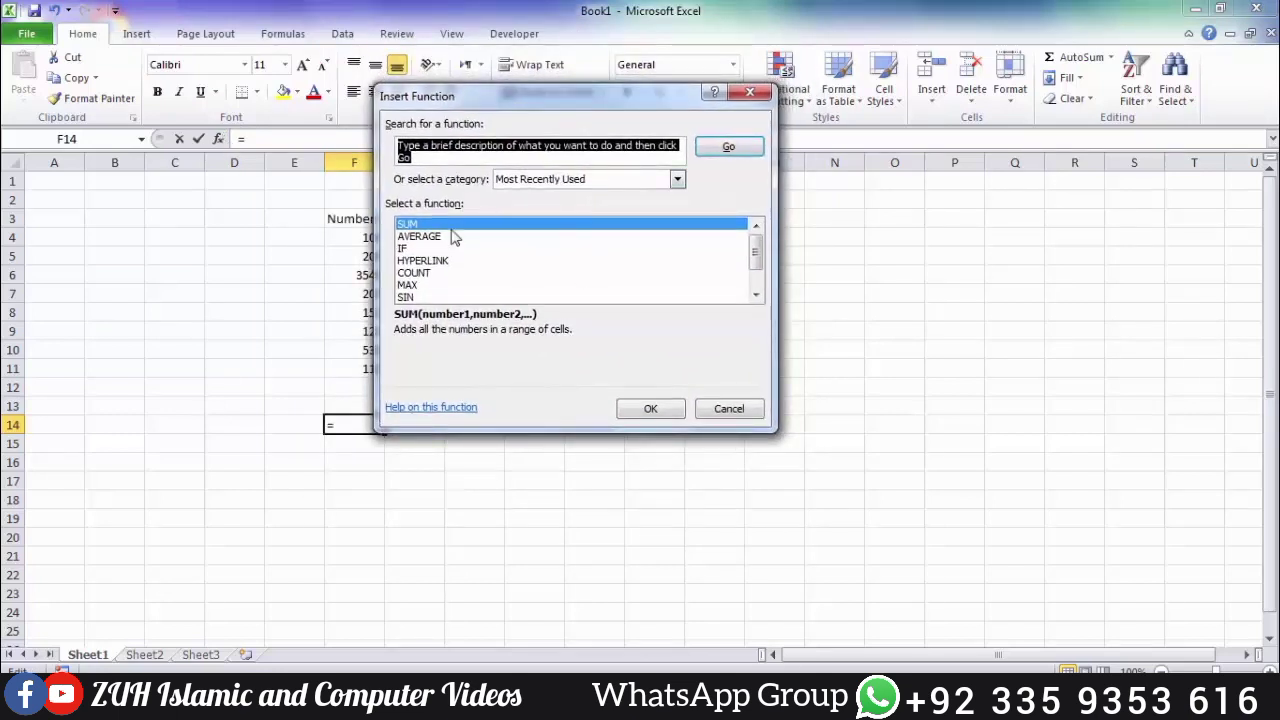
left_click_drag(425, 238, 413, 250)
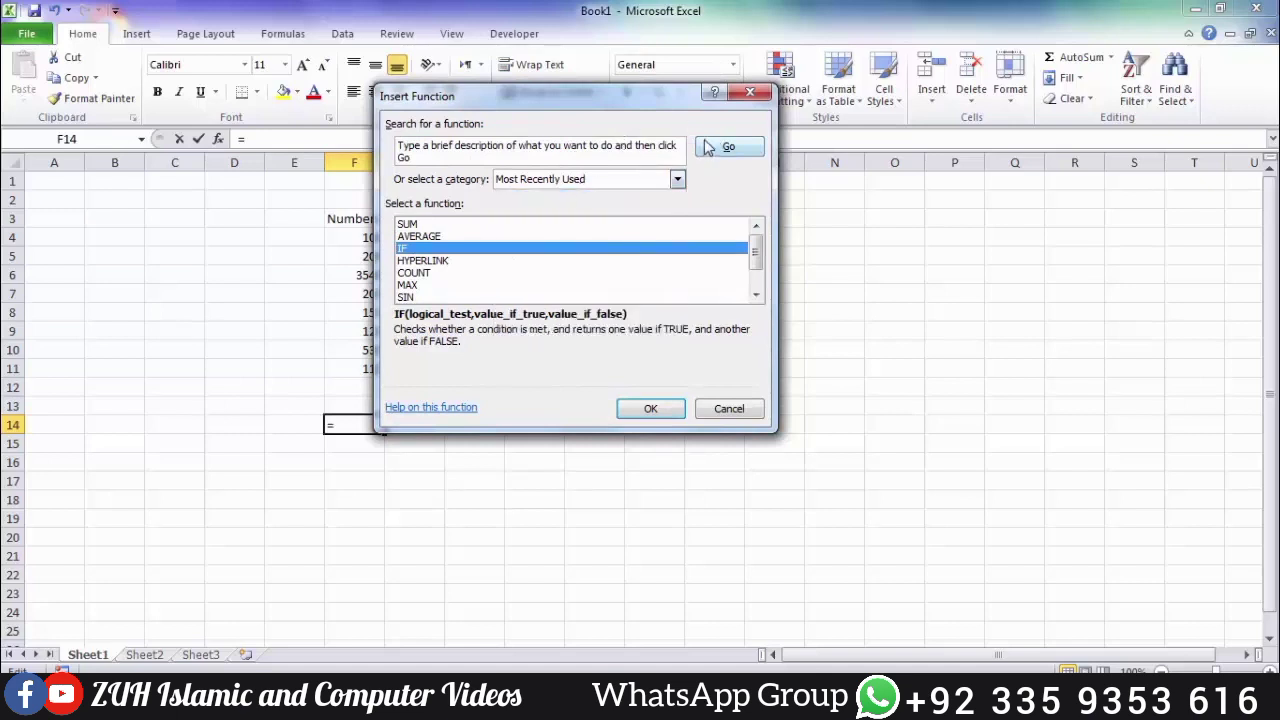
left_click(398, 152)
type("sum")
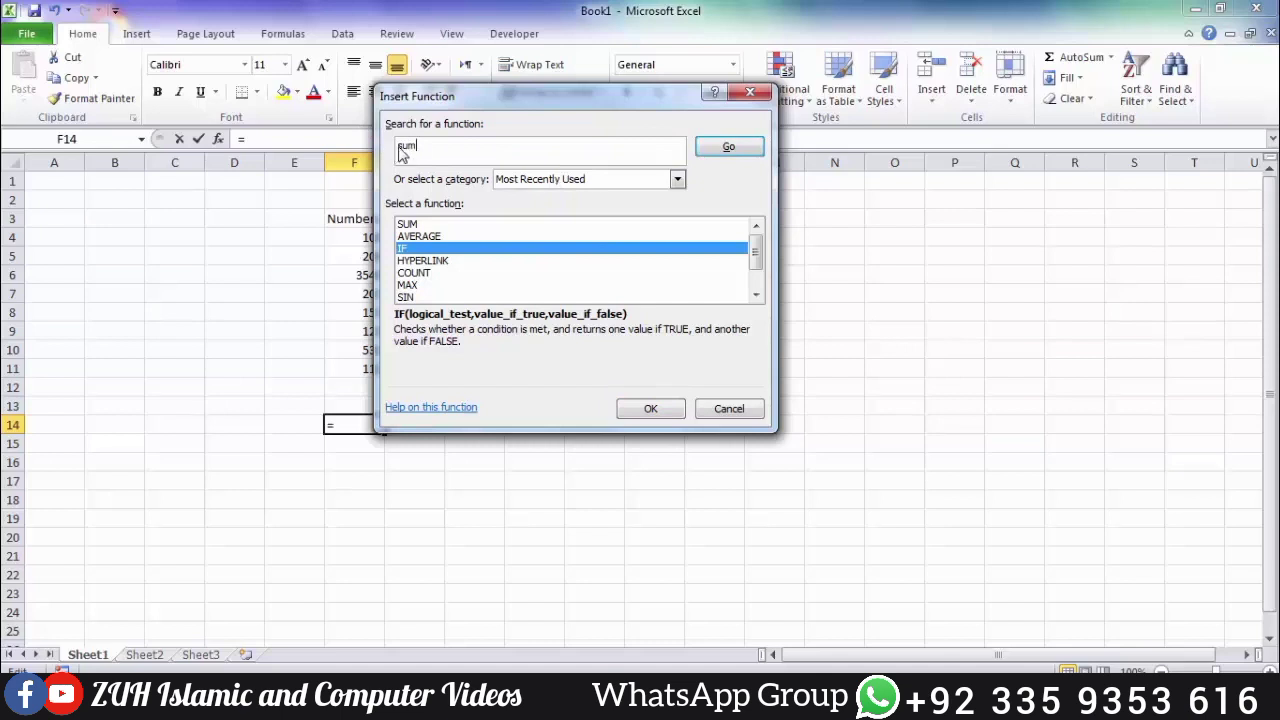
left_click(737, 146)
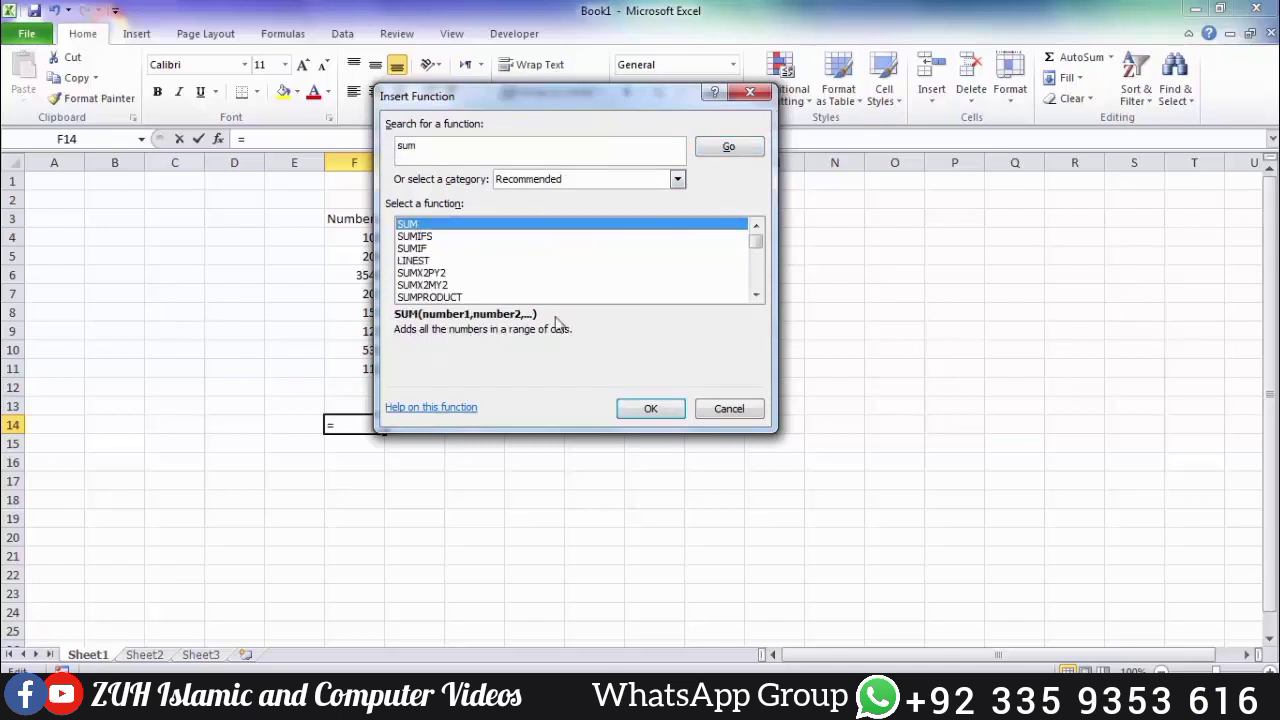
left_click(650, 408)
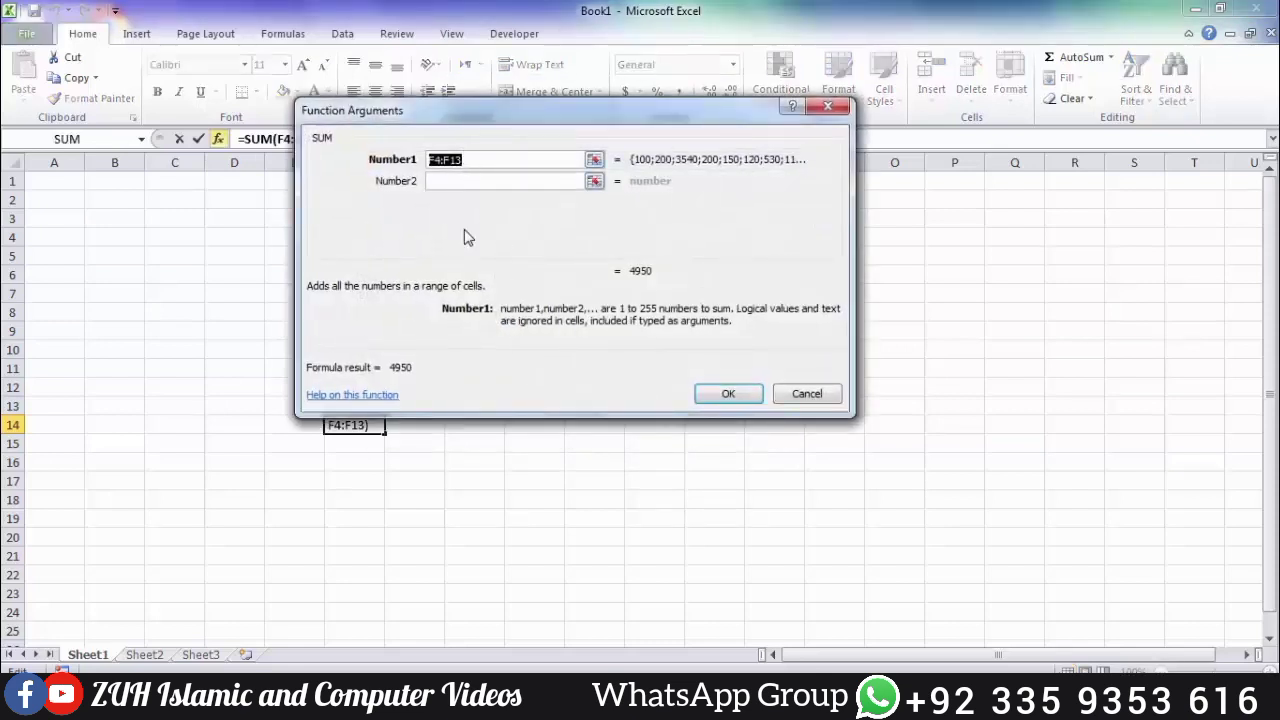
left_click_drag(472, 107, 556, 180)
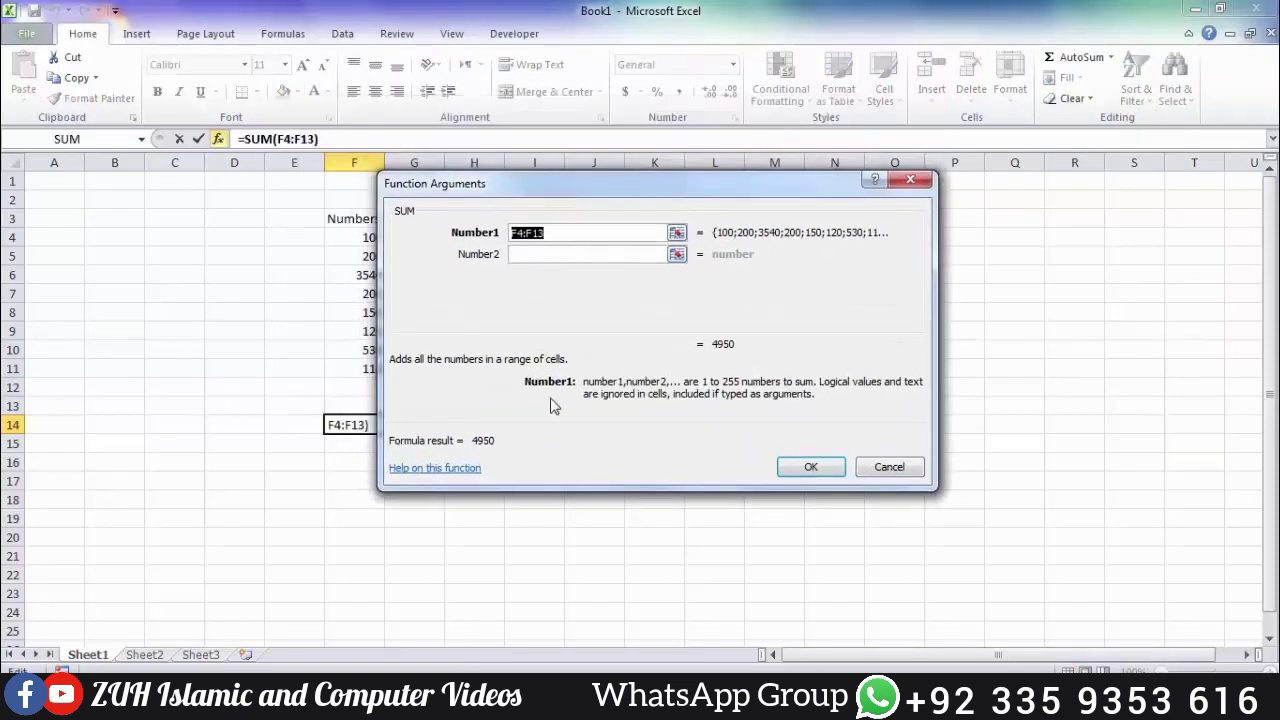
left_click(891, 470)
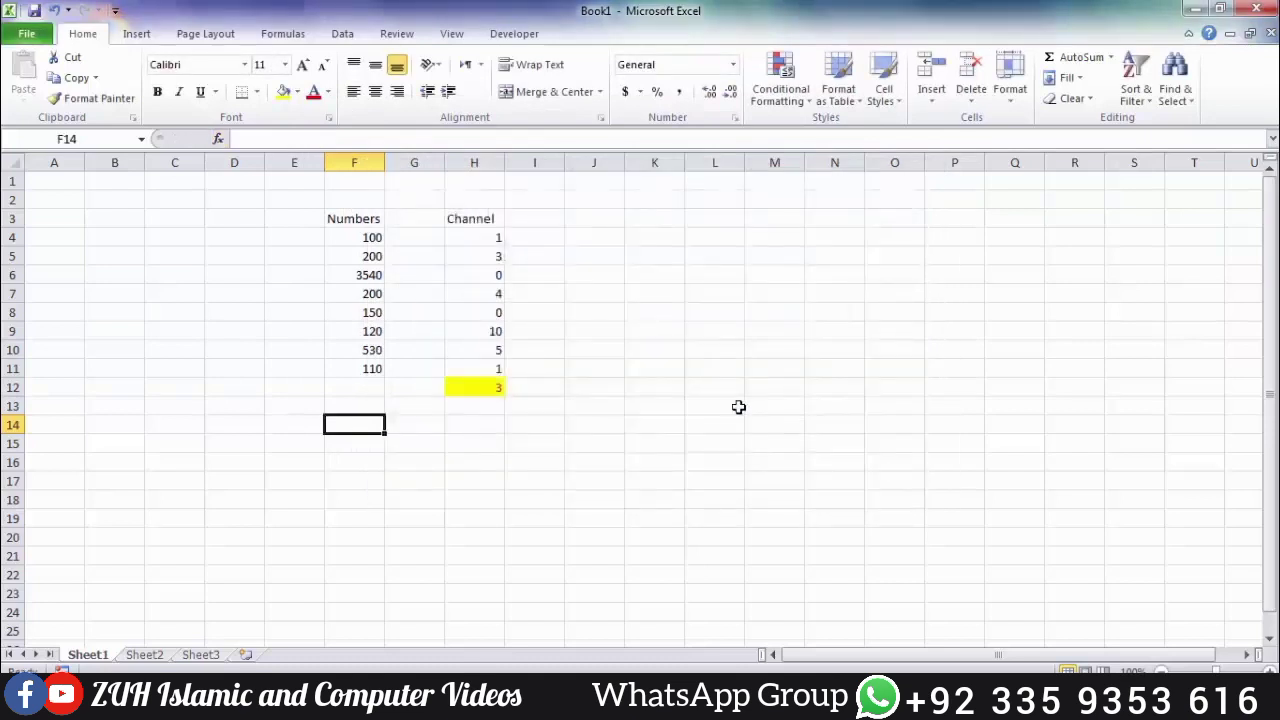
Enter a sample first name in K6 and fill it down through K21.
left_click(1067, 80)
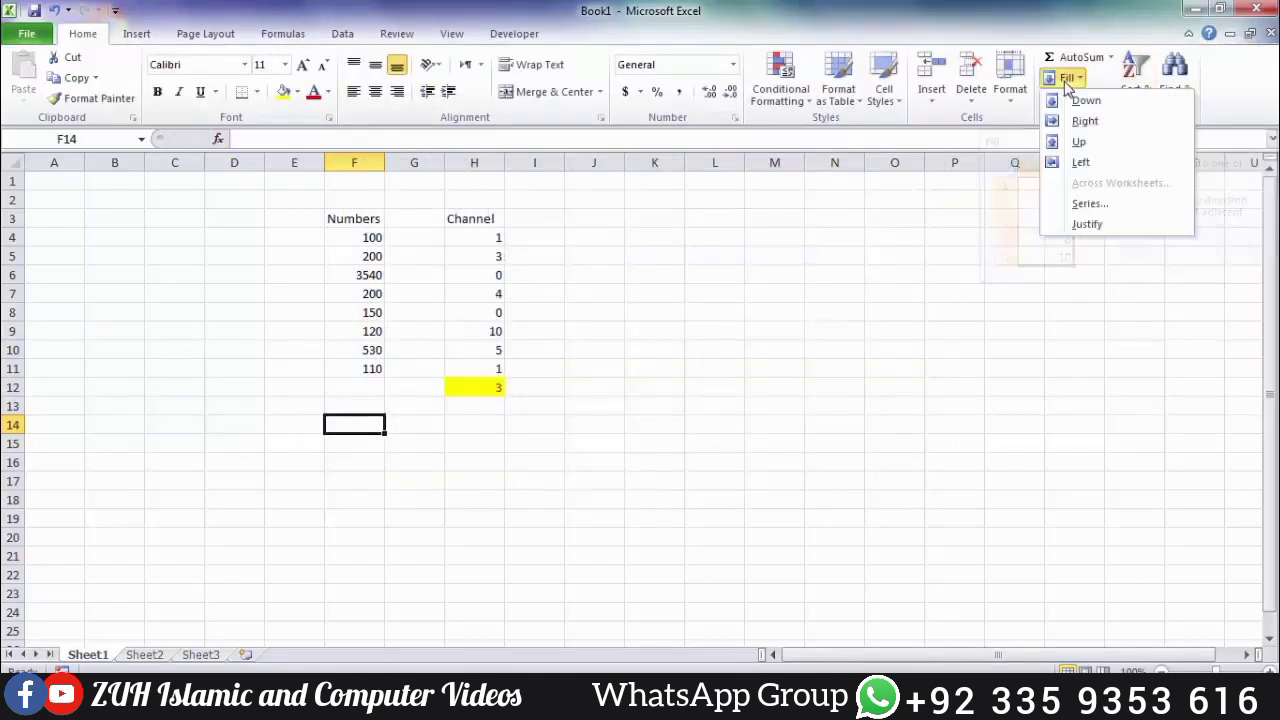
left_click(1081, 162)
left_click(651, 274)
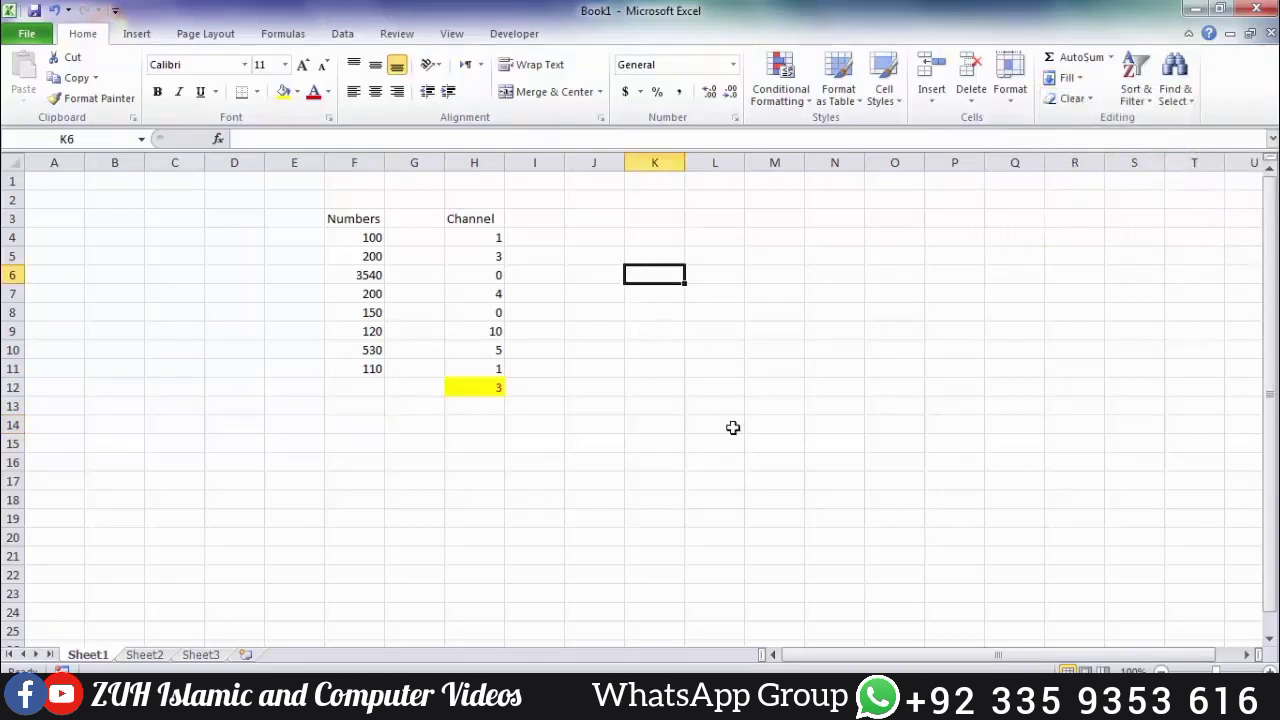
type("Ahmad")
key("Return")
left_click_drag(662, 270, 656, 558)
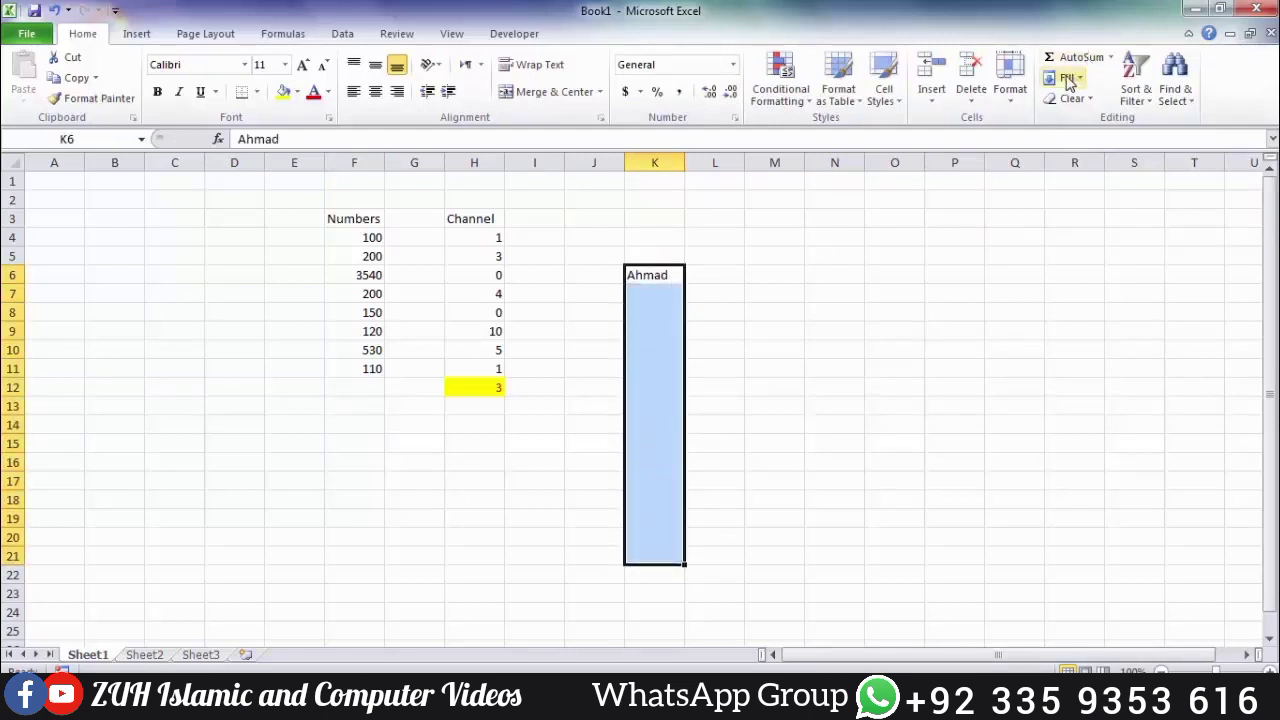
left_click(1068, 79)
left_click(1086, 101)
key("ctrl+d")
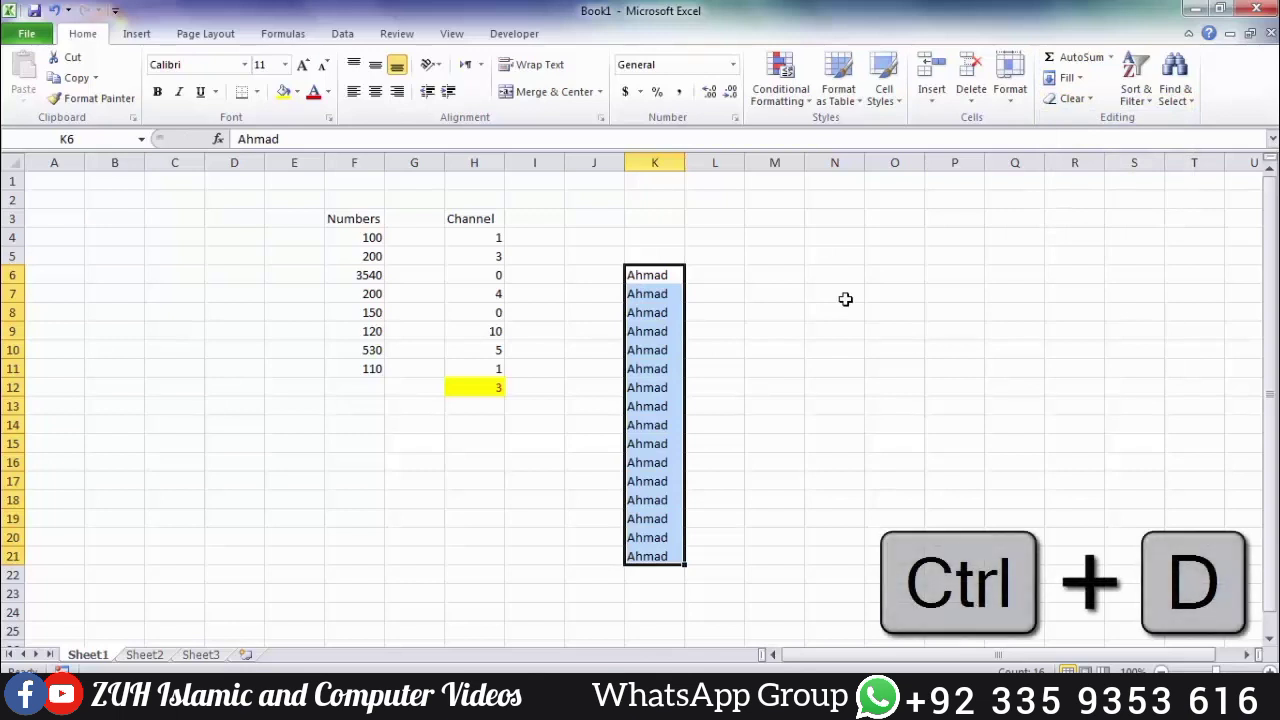
Fill the name in K21 rightward across row 21 through R21.
left_click(714, 388)
left_click_drag(654, 551, 1094, 549)
left_click(1078, 79)
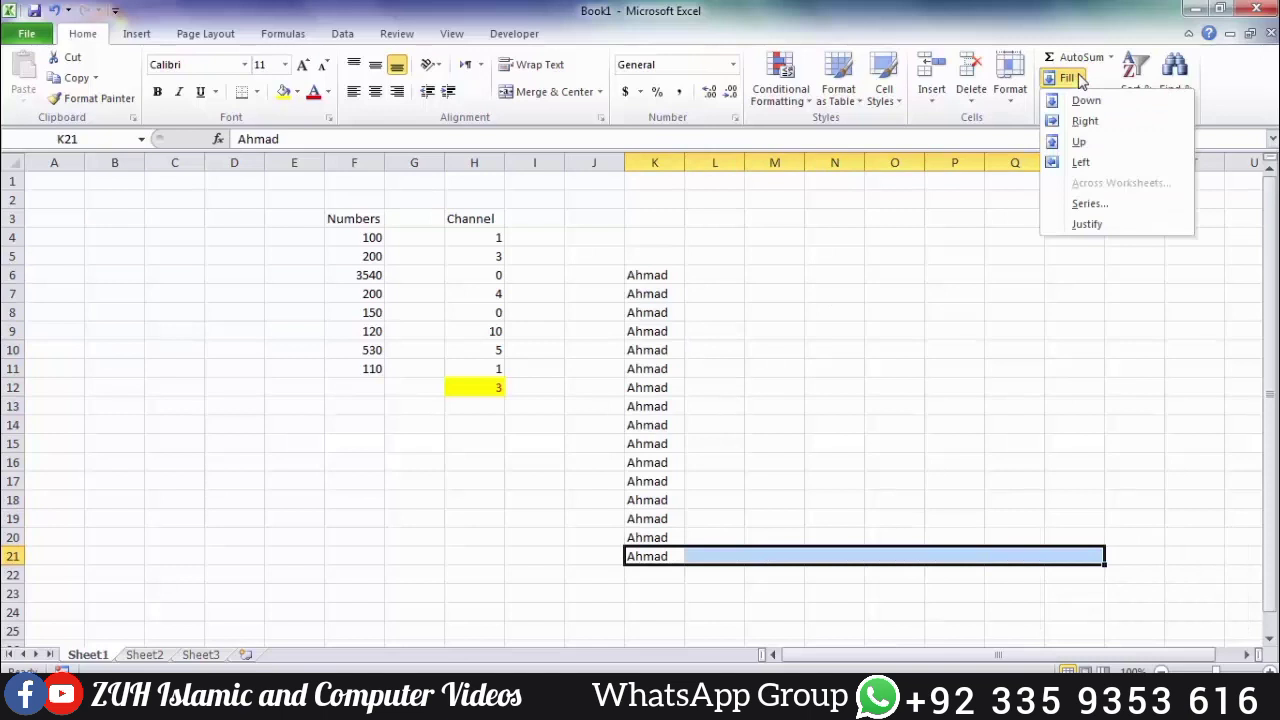
left_click(1083, 120)
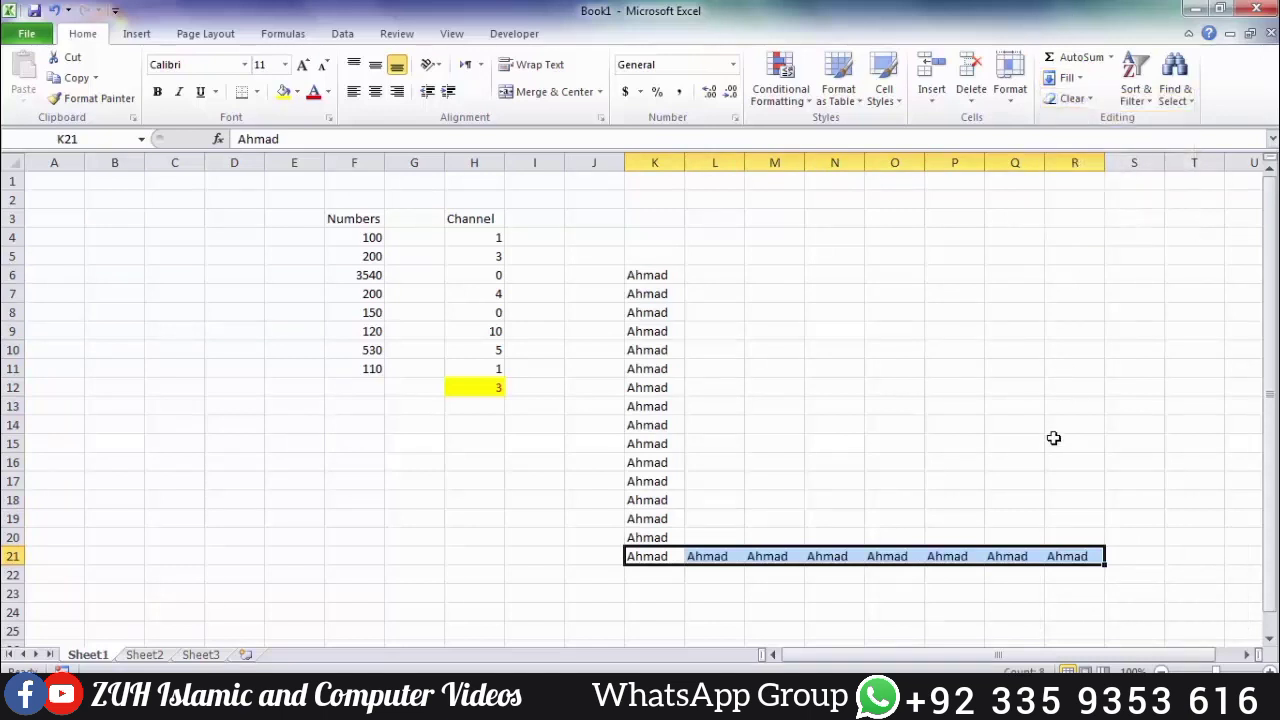
left_click(1056, 440)
key("ctrl+r")
Fill the name in R21 upward through R5.
left_click_drag(1063, 548, 1058, 257)
left_click(1067, 78)
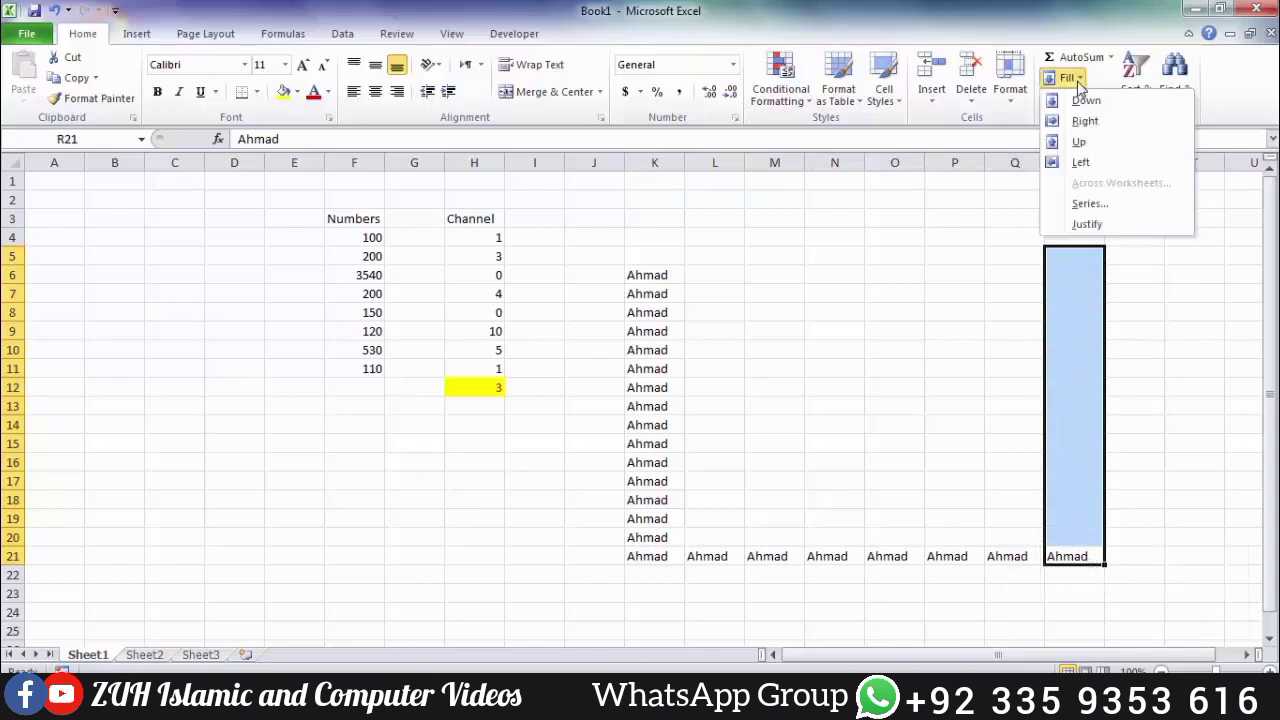
left_click(1079, 141)
Fill the name in R5 leftward across row 5 through K5.
left_click_drag(1077, 251, 650, 256)
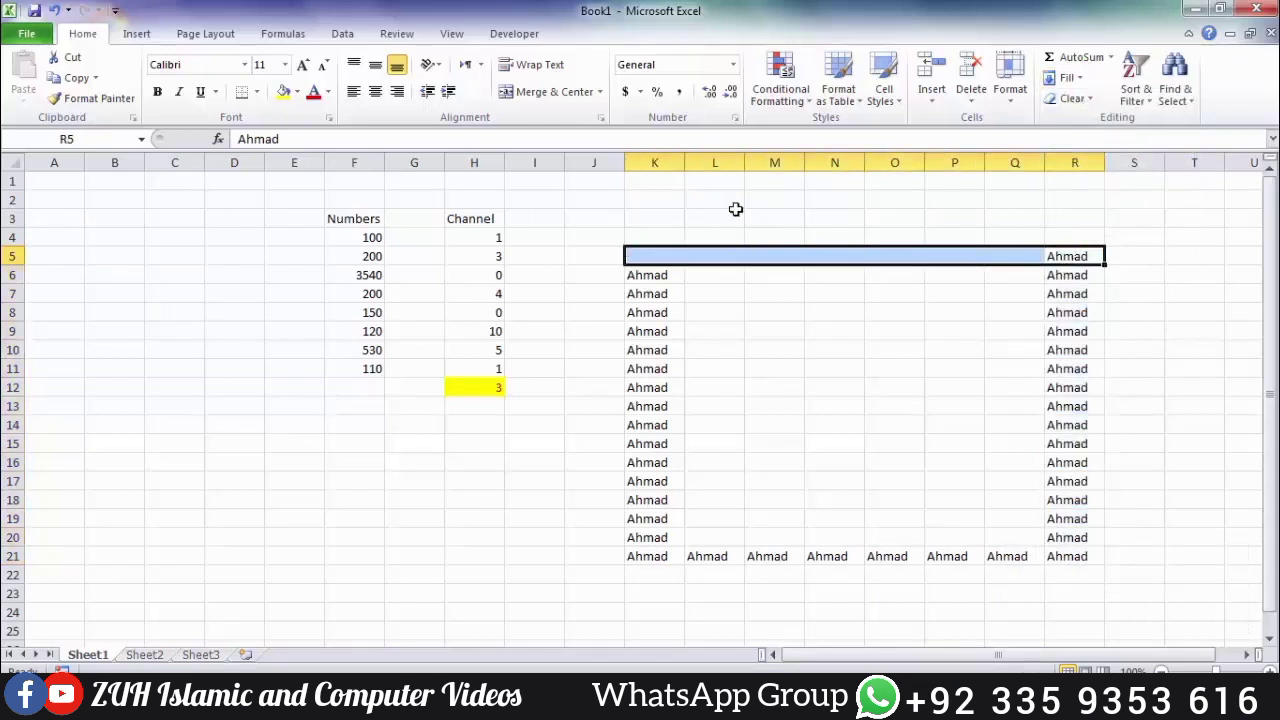
left_click(1067, 78)
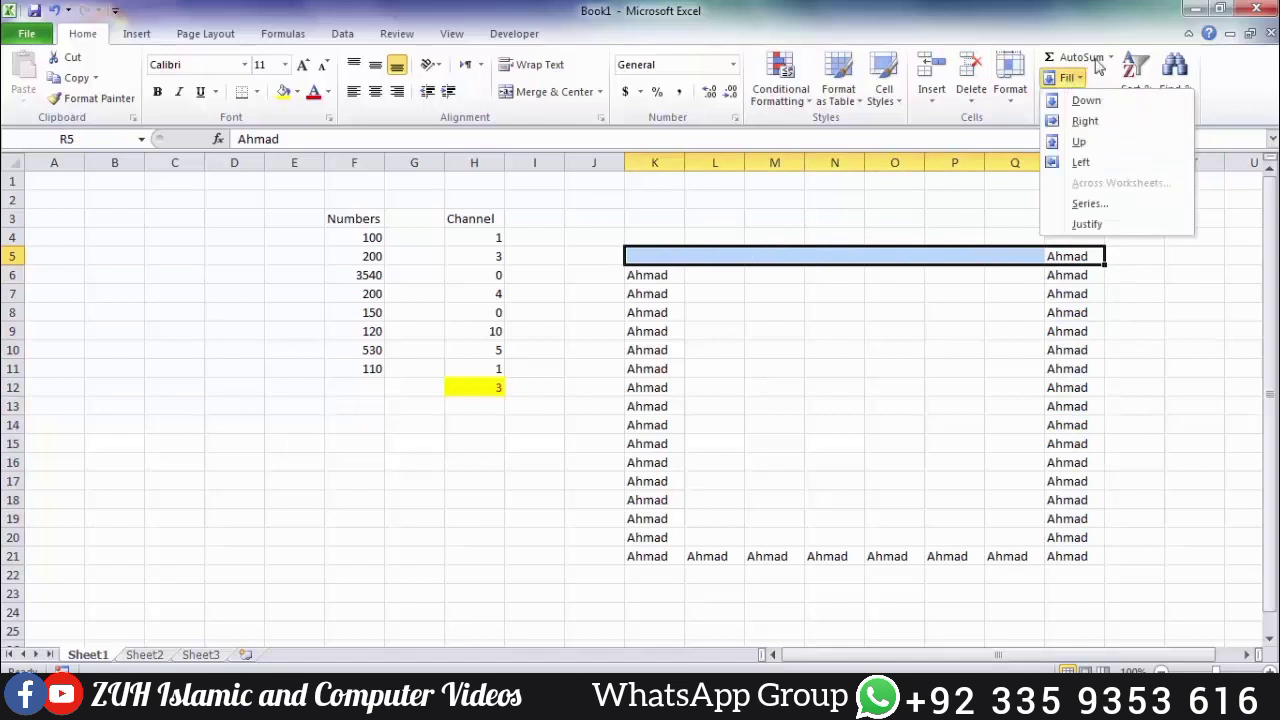
left_click(1080, 162)
left_click(848, 356)
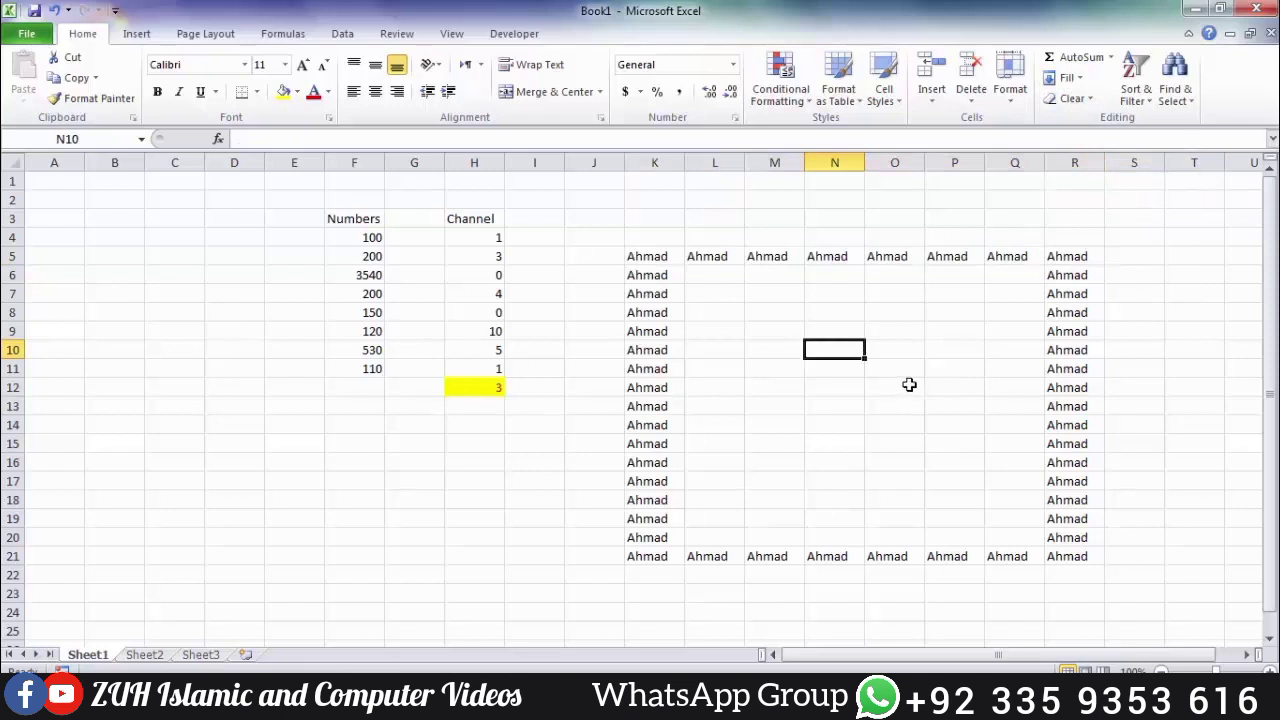
Fill the AVERAGE formula in H12 leftward through F12, and check the copied formula in F12.
left_click(414, 441)
left_click(470, 387)
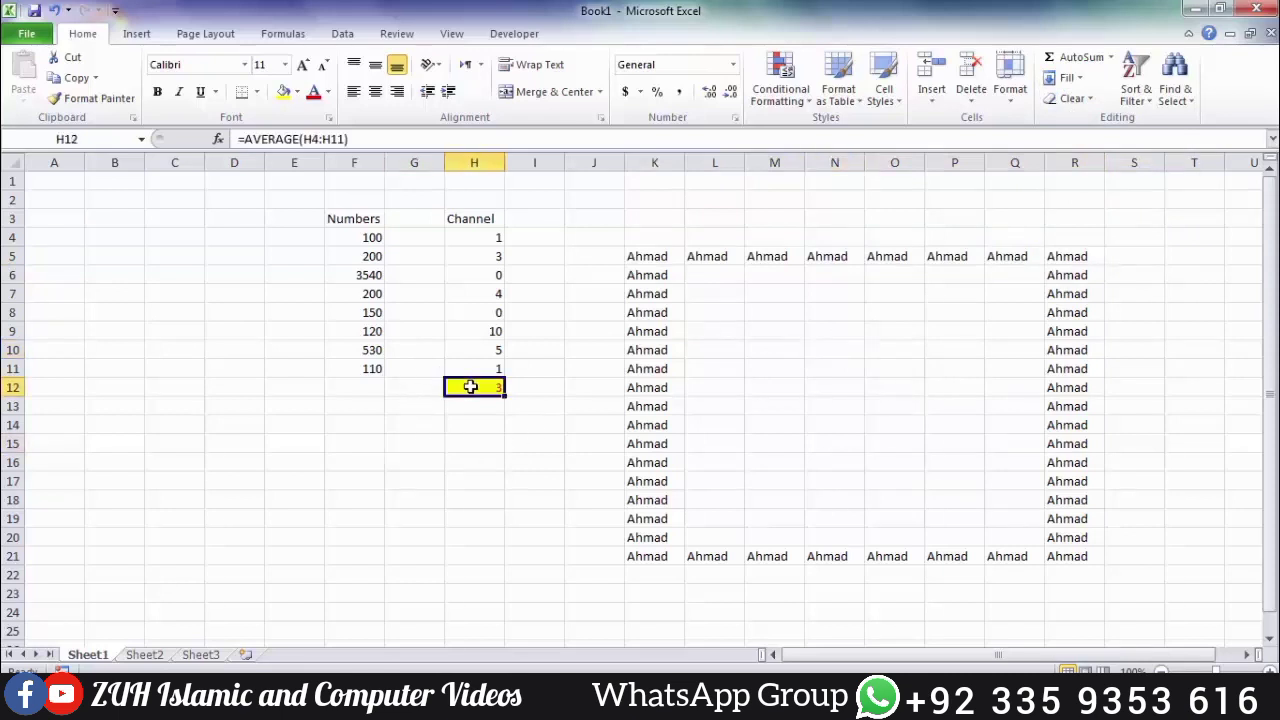
left_click_drag(479, 387, 371, 383)
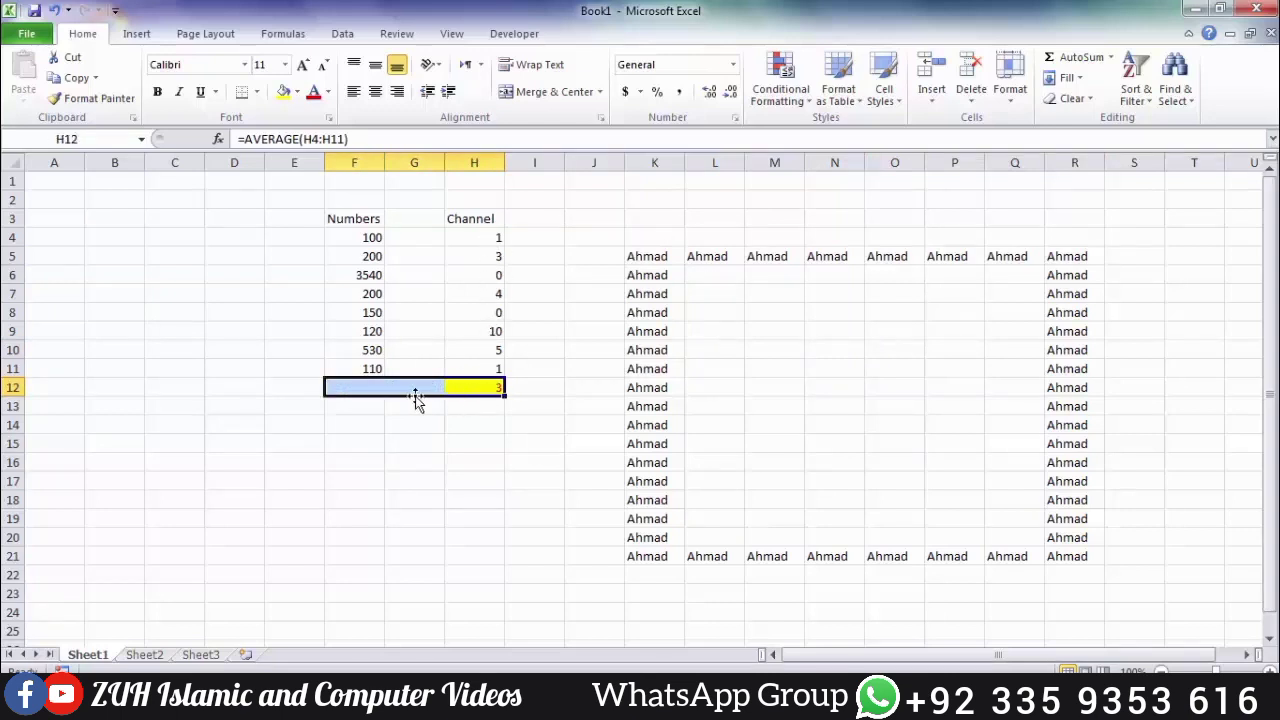
left_click(1067, 77)
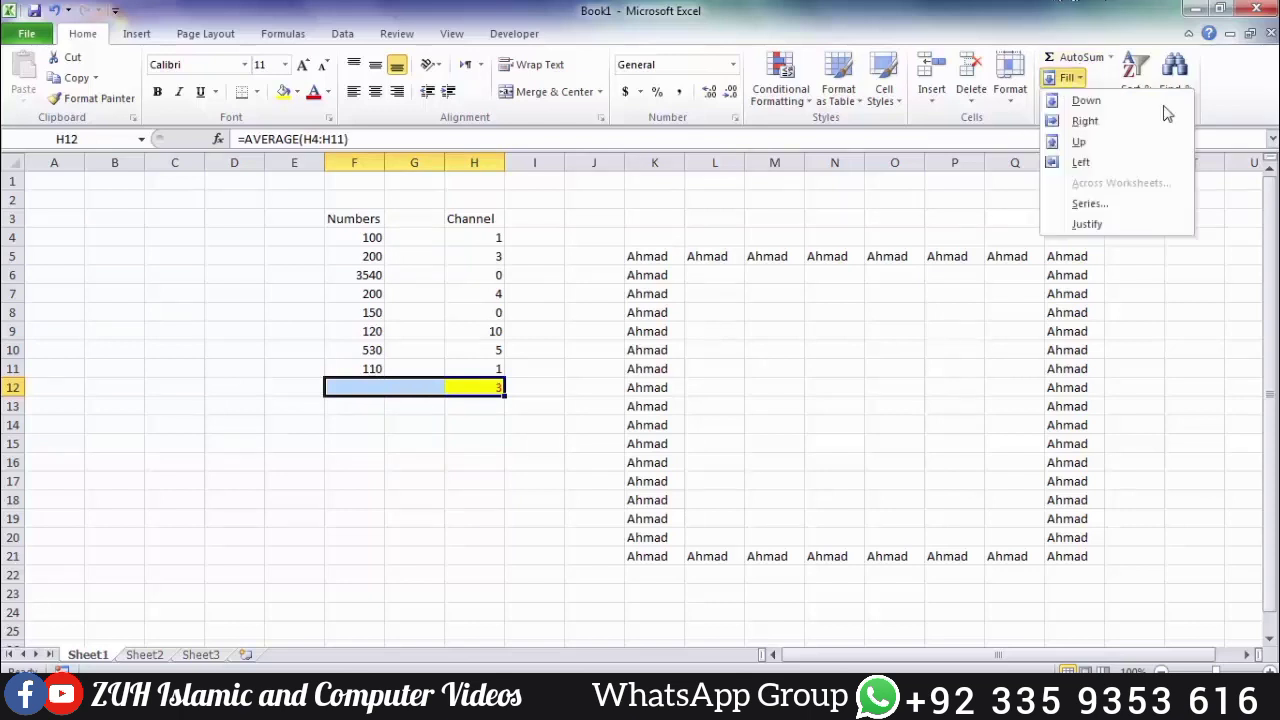
left_click(1080, 162)
left_click(362, 387)
double_click(366, 388)
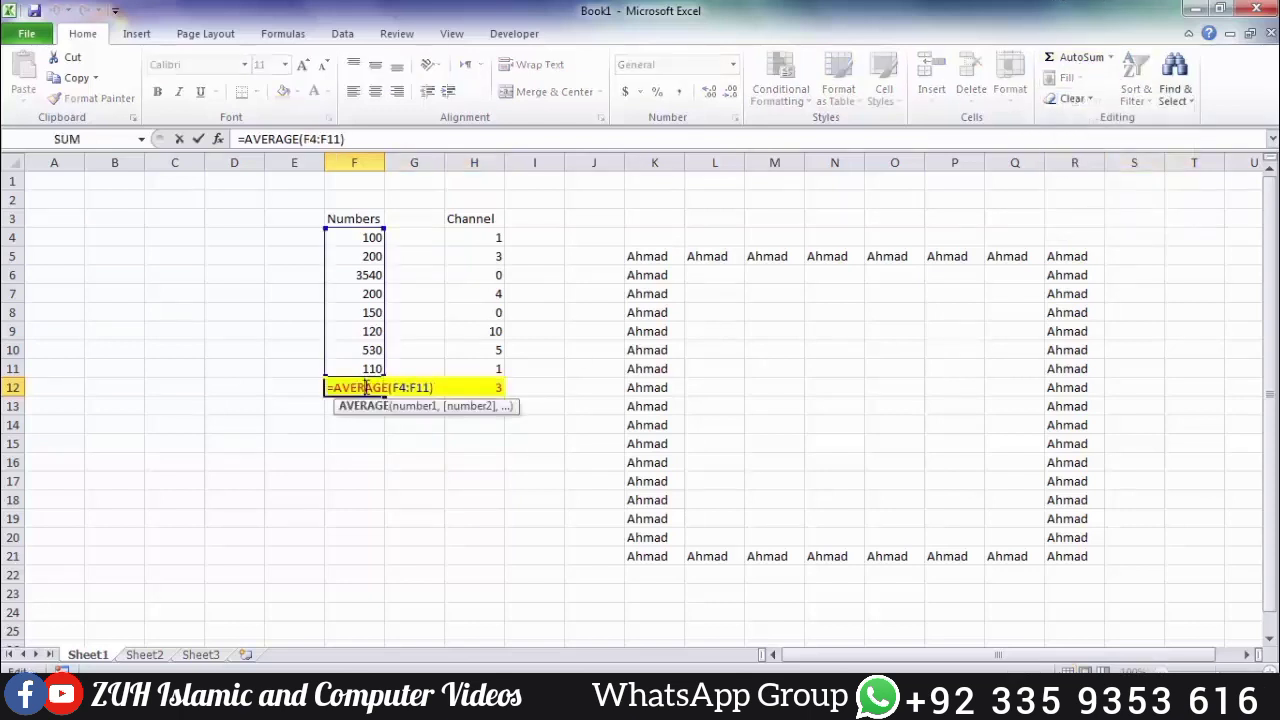
key("Return")
Inspect the copied AVERAGE formula in G12 and delete it.
left_click(417, 382)
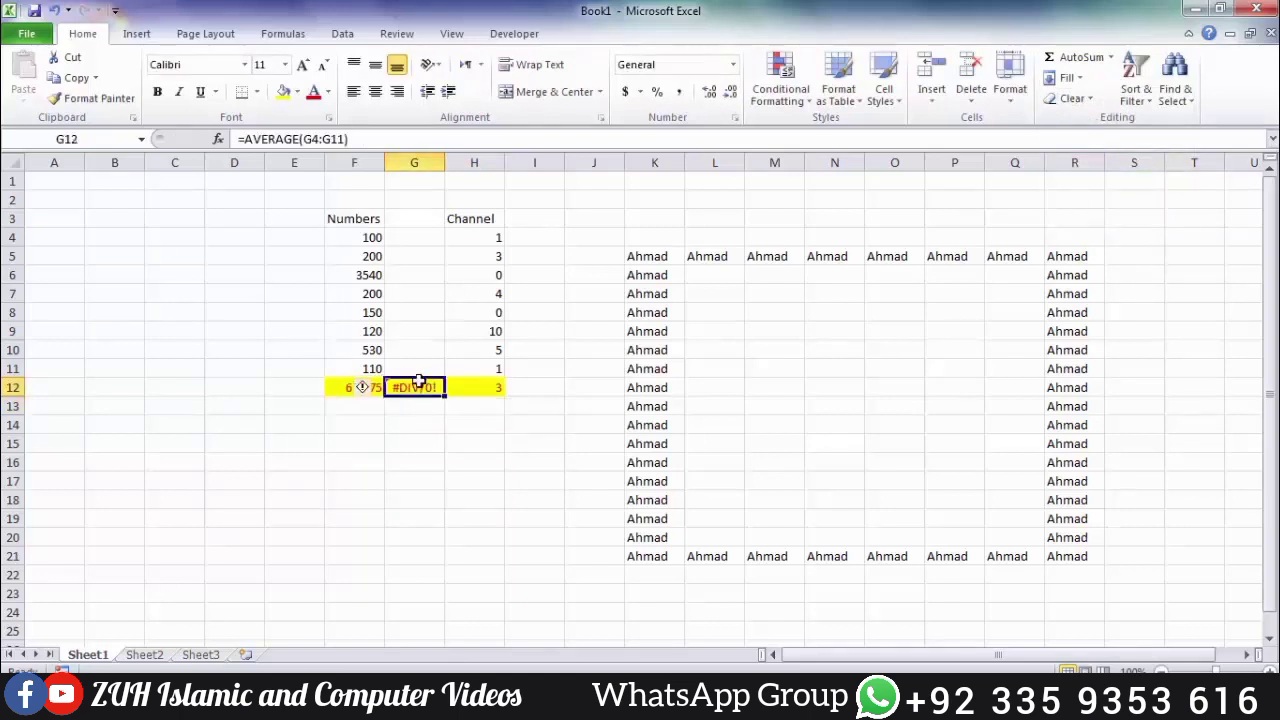
double_click(420, 386)
key("Return")
left_click(418, 382)
key("Delete")
Fill the blank, unformatted cell G9 down through G16 to remove the yellow highlight from G12.
left_click_drag(415, 331, 420, 457)
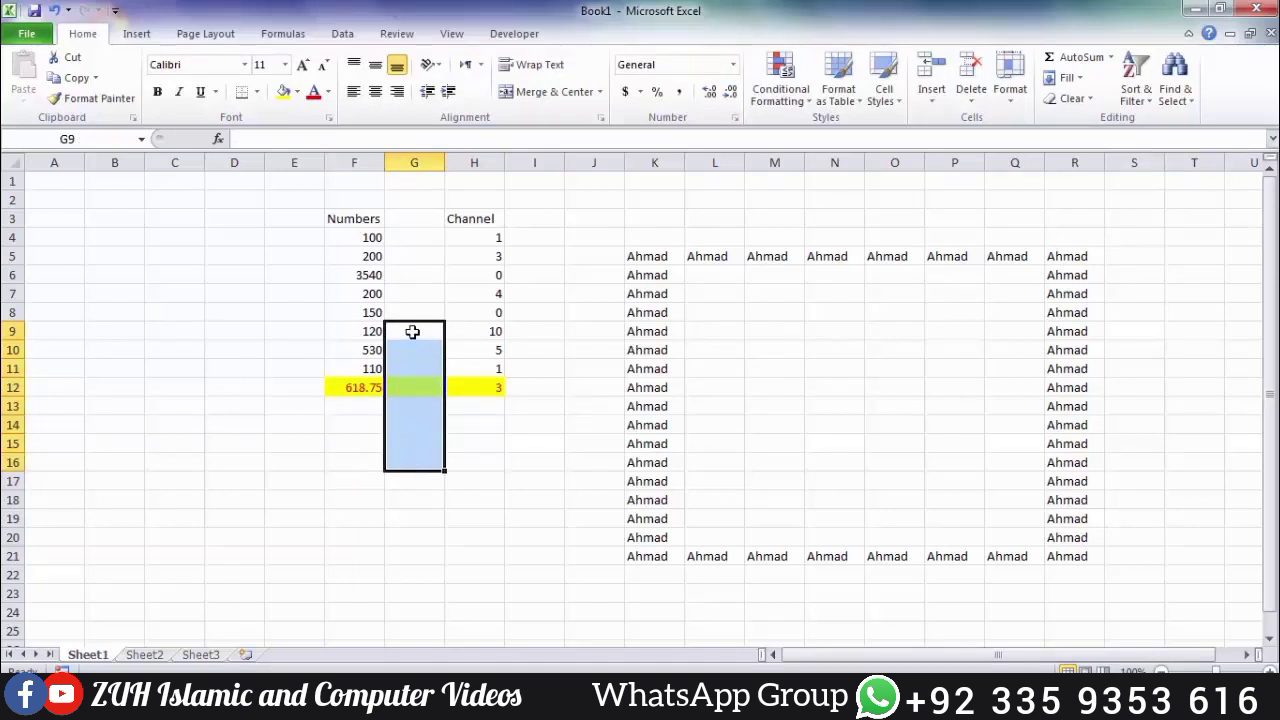
key("ctrl+d")
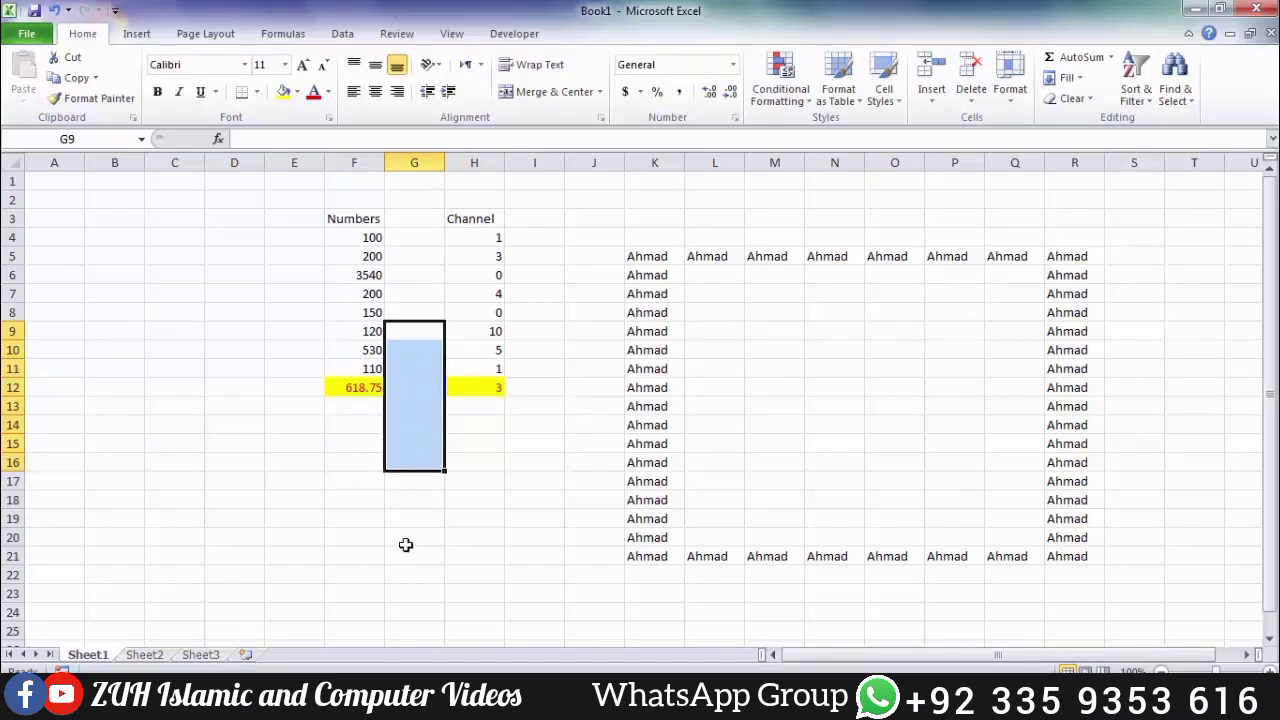
left_click(543, 443)
Check the Across Worksheets fill option, group Sheet1, Sheet2 and Sheet3, and select cell C12.
left_click(1068, 78)
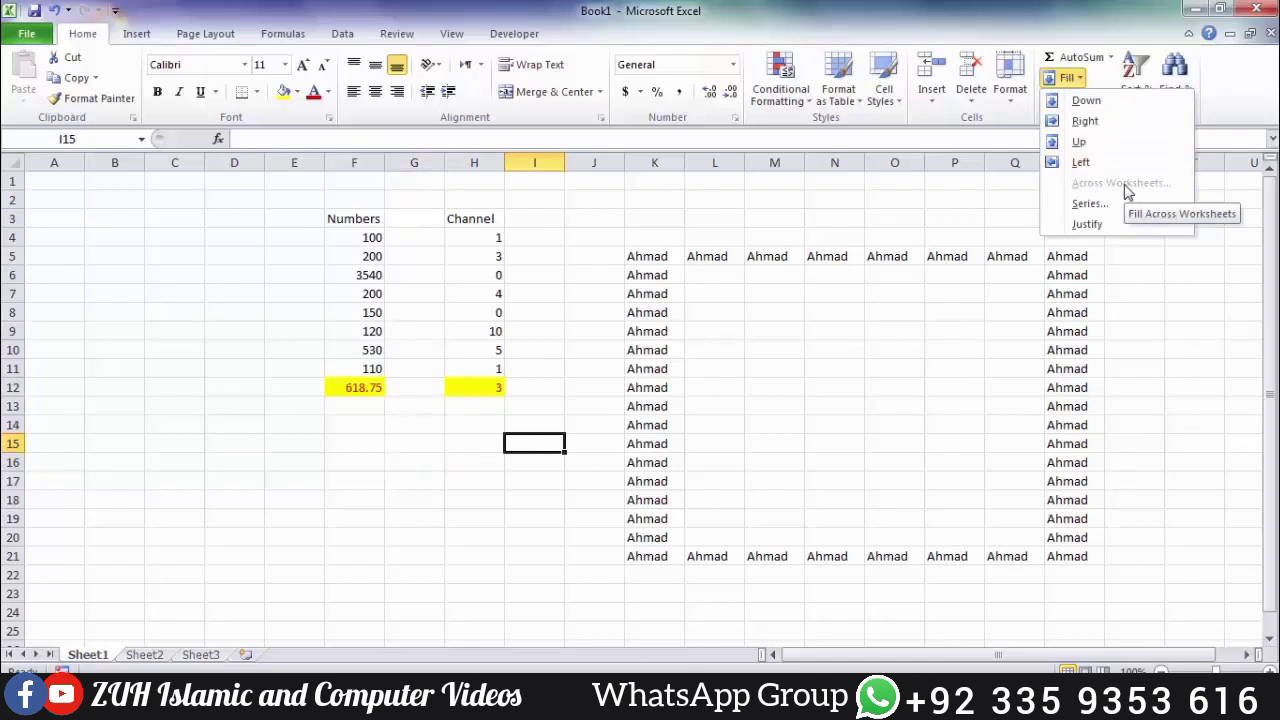
left_click(297, 458)
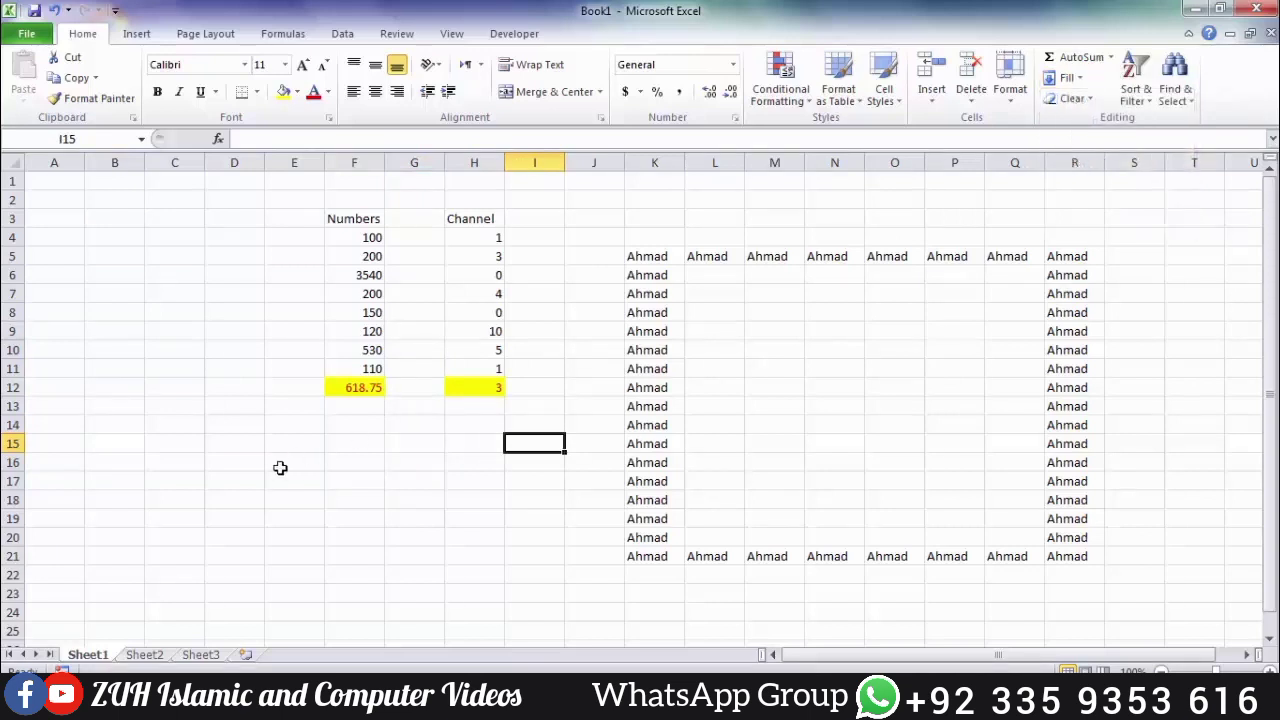
left_click(145, 655, "ctrl")
left_click(200, 655, "ctrl")
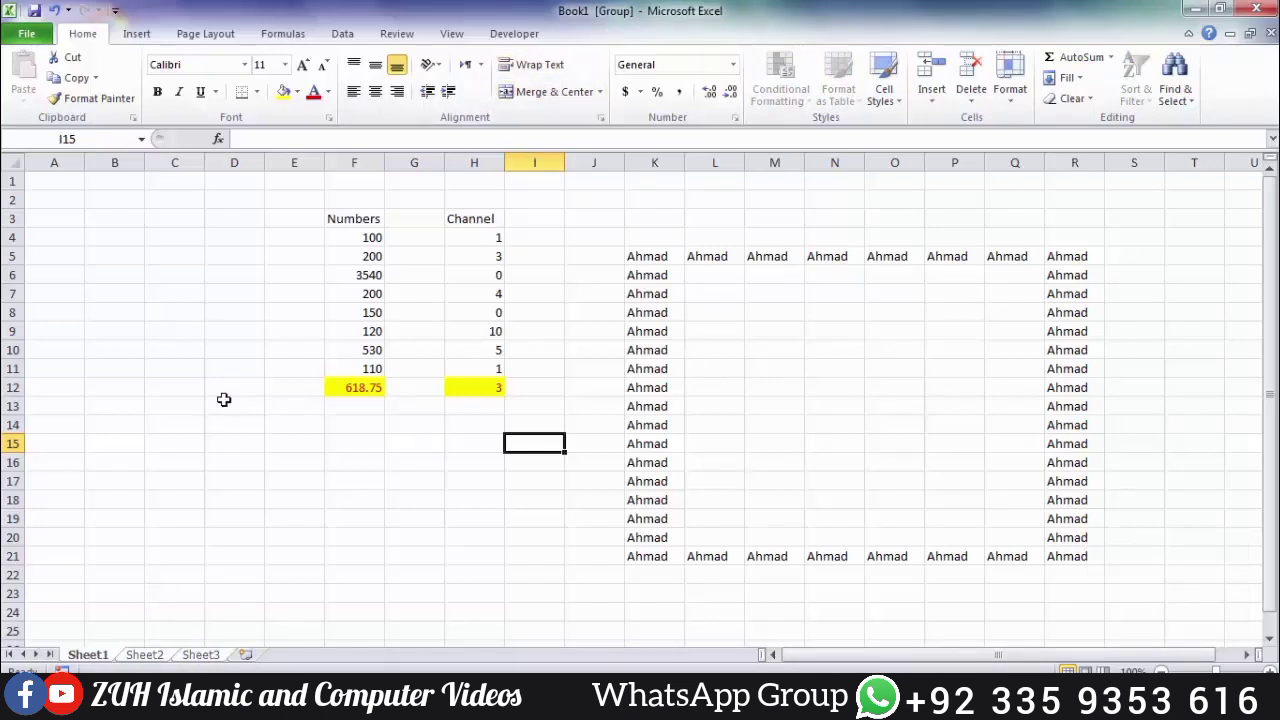
left_click(190, 380)
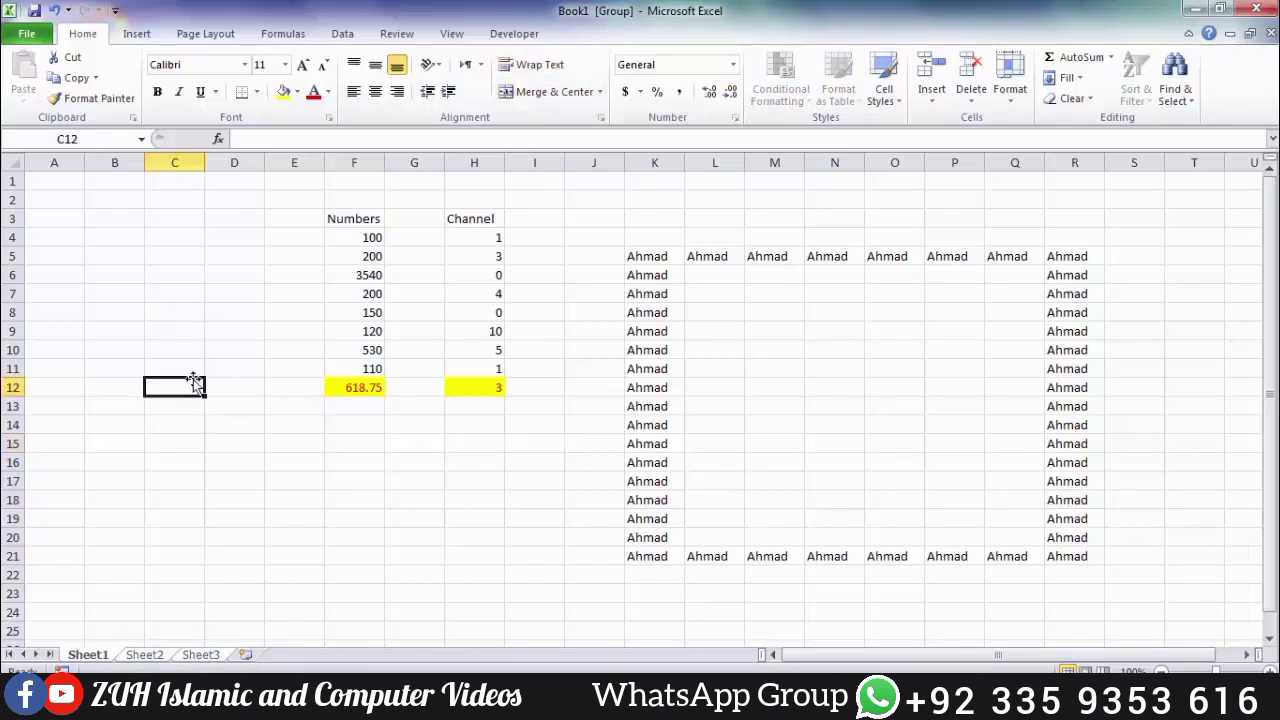
Ungroup the worksheets and group only Sheet1 with Sheet3, leaving Sheet2 out of the group.
left_click(155, 655)
left_click(200, 655)
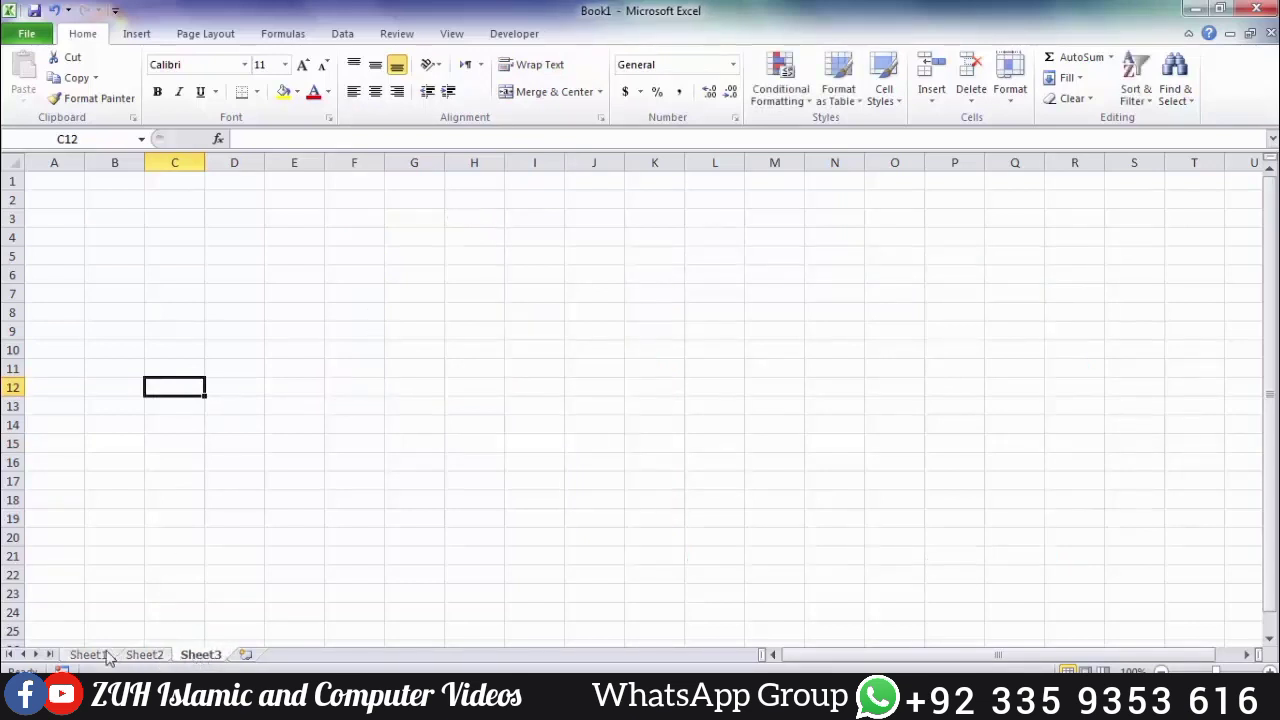
left_click(90, 655)
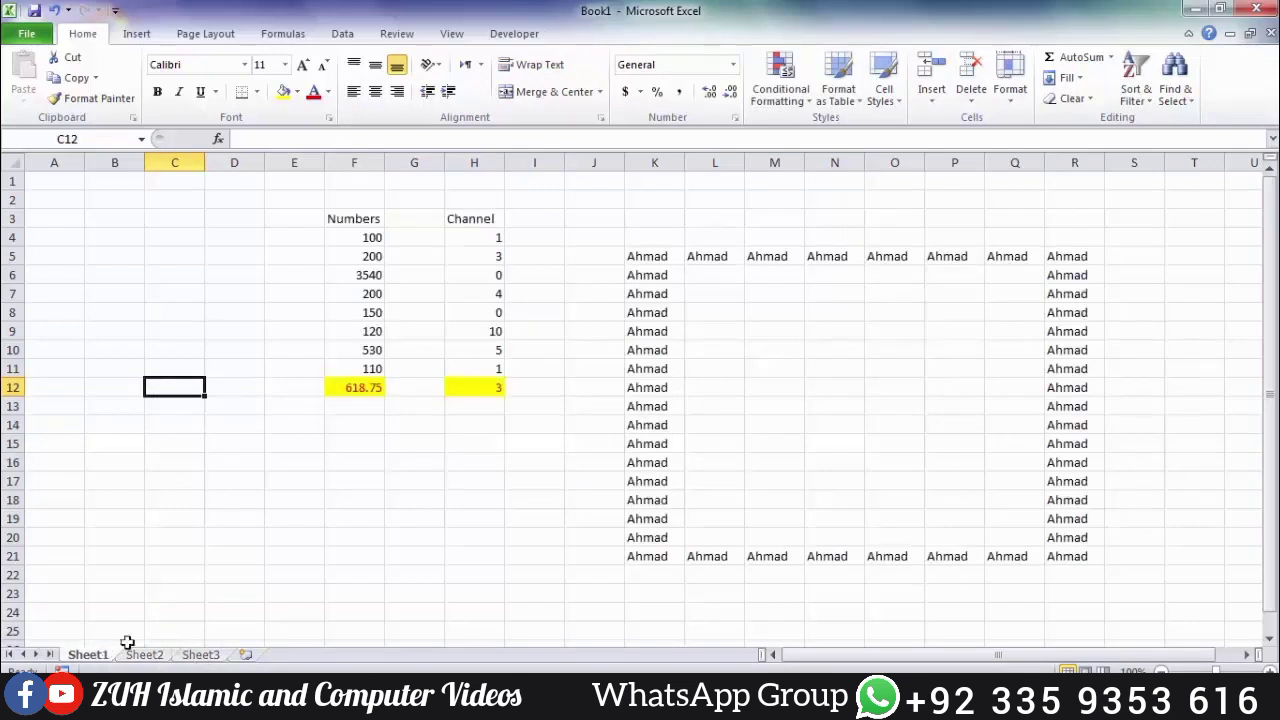
left_click(203, 655, "shift")
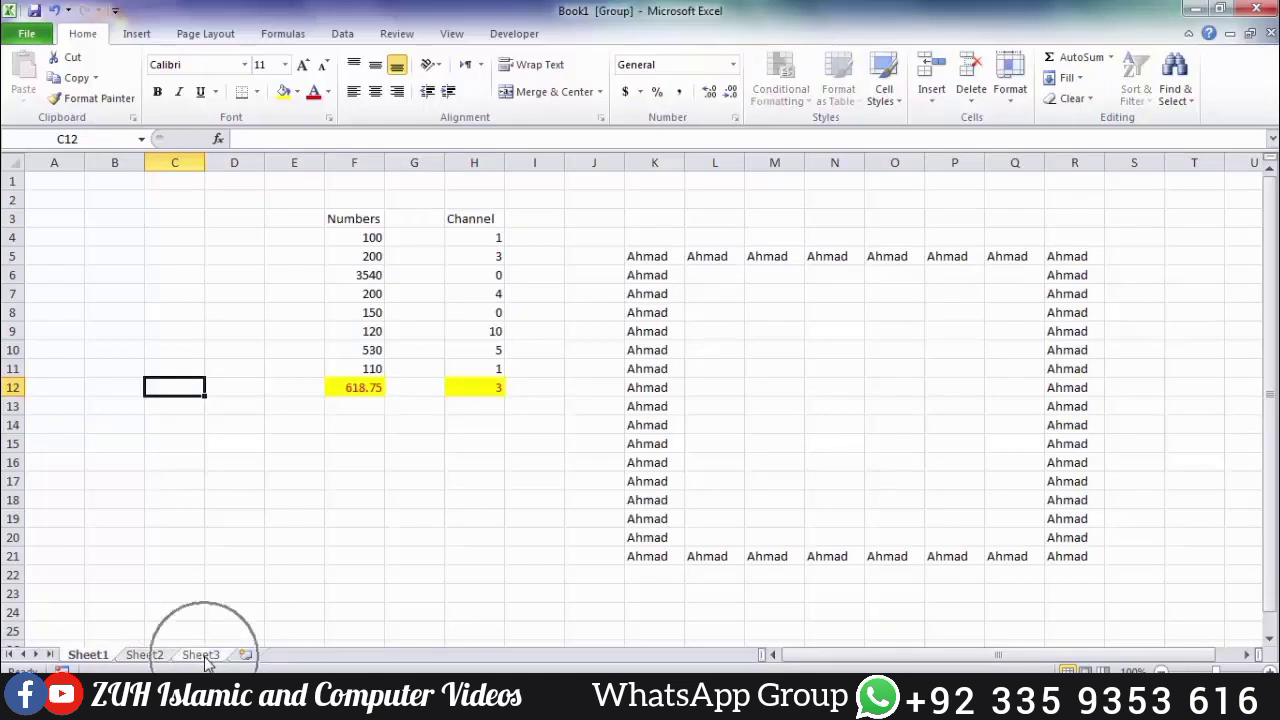
left_click(203, 655)
left_click(90, 655)
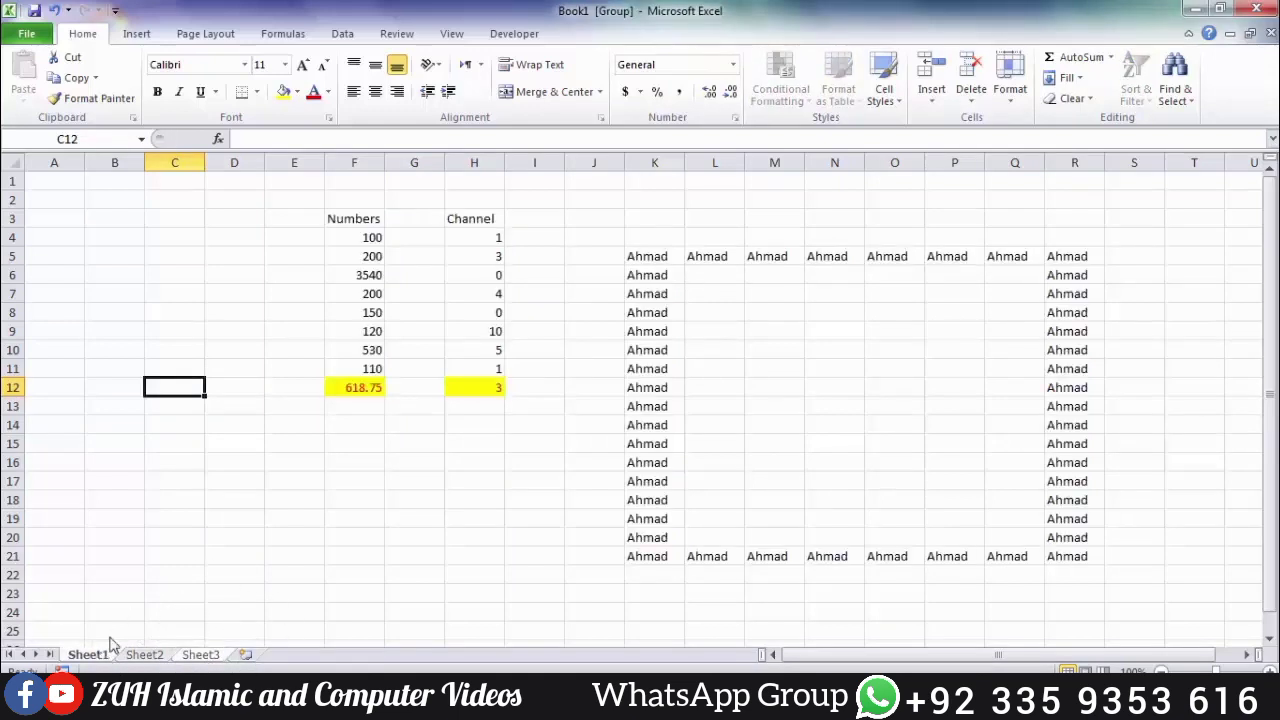
Enter the headers Name, Program and Fee in C7:E7 of the grouped sheets, and check Sheet2 and Sheet3 for them.
left_click(190, 298)
type("Name")
key("Tab")
type("Progr")
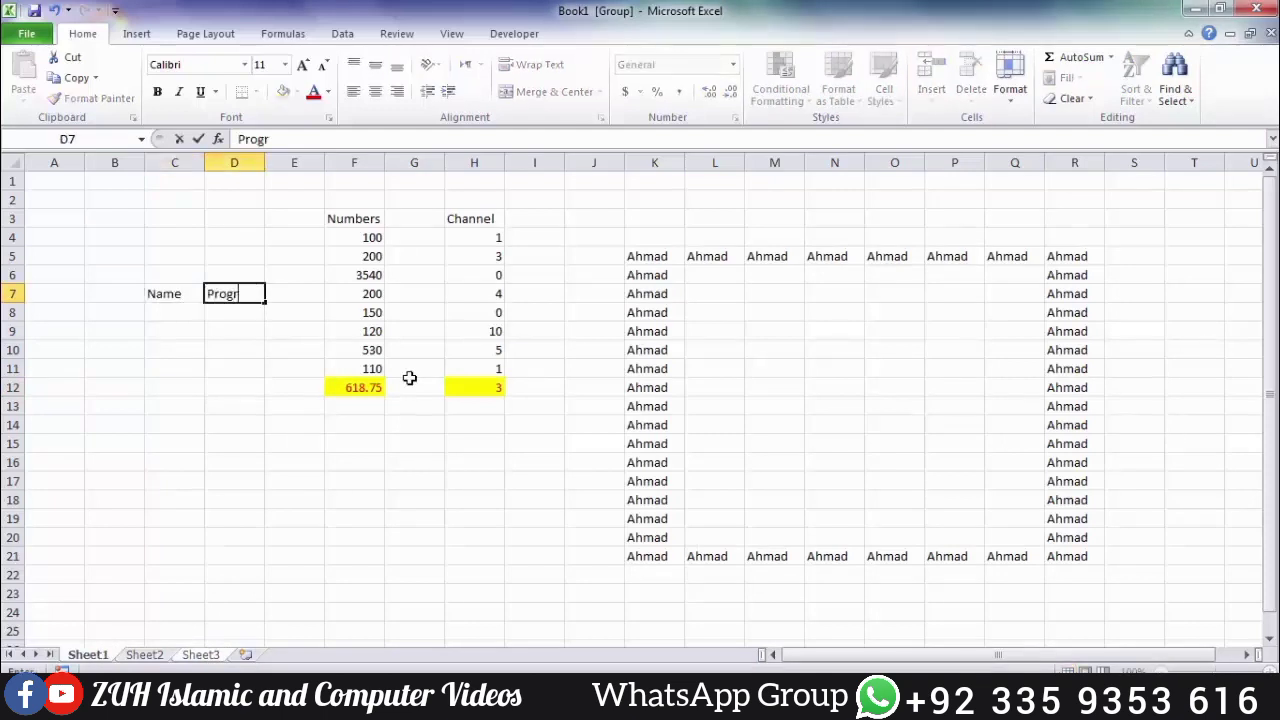
type("am")
key("Tab")
type("Fee")
key("Return")
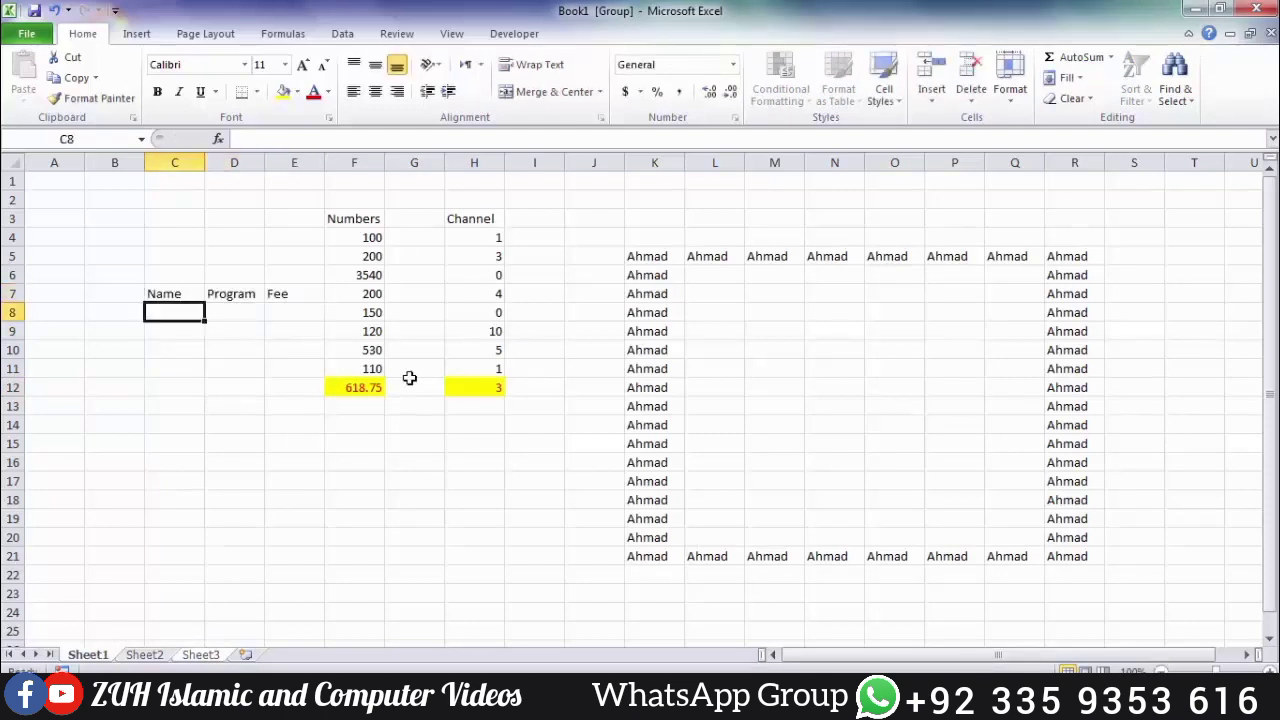
left_click(147, 655)
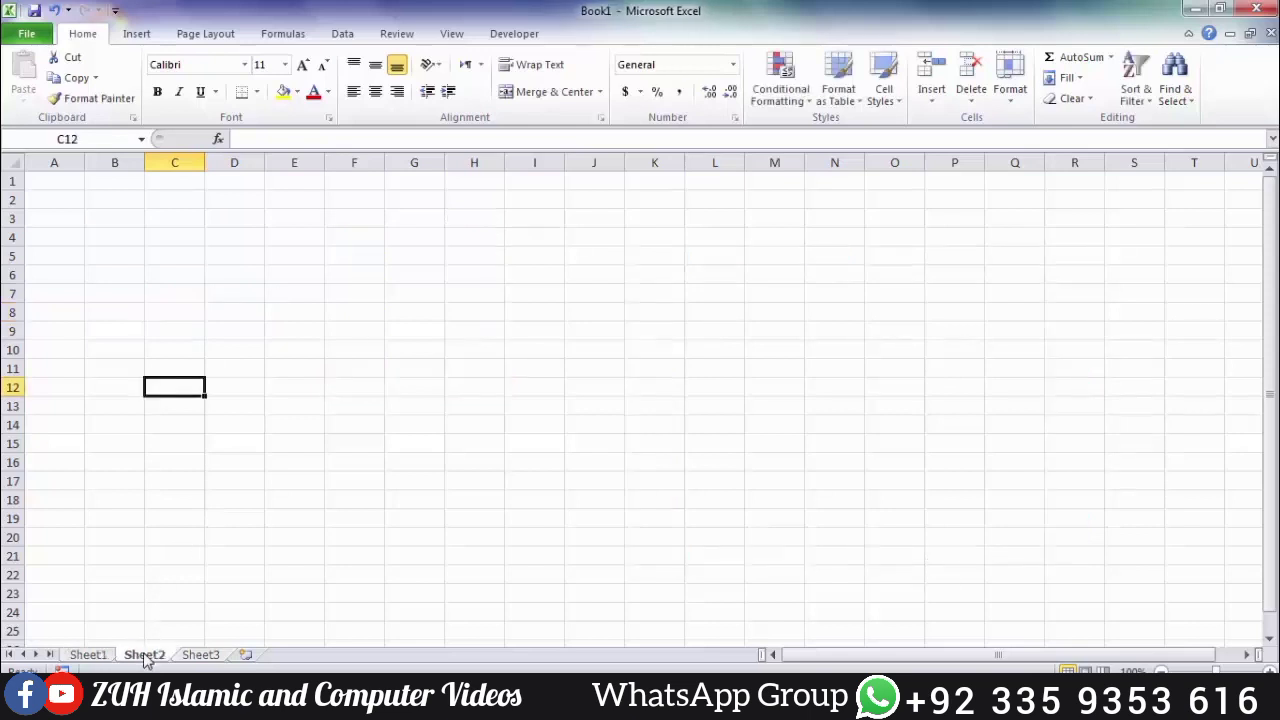
left_click(199, 655)
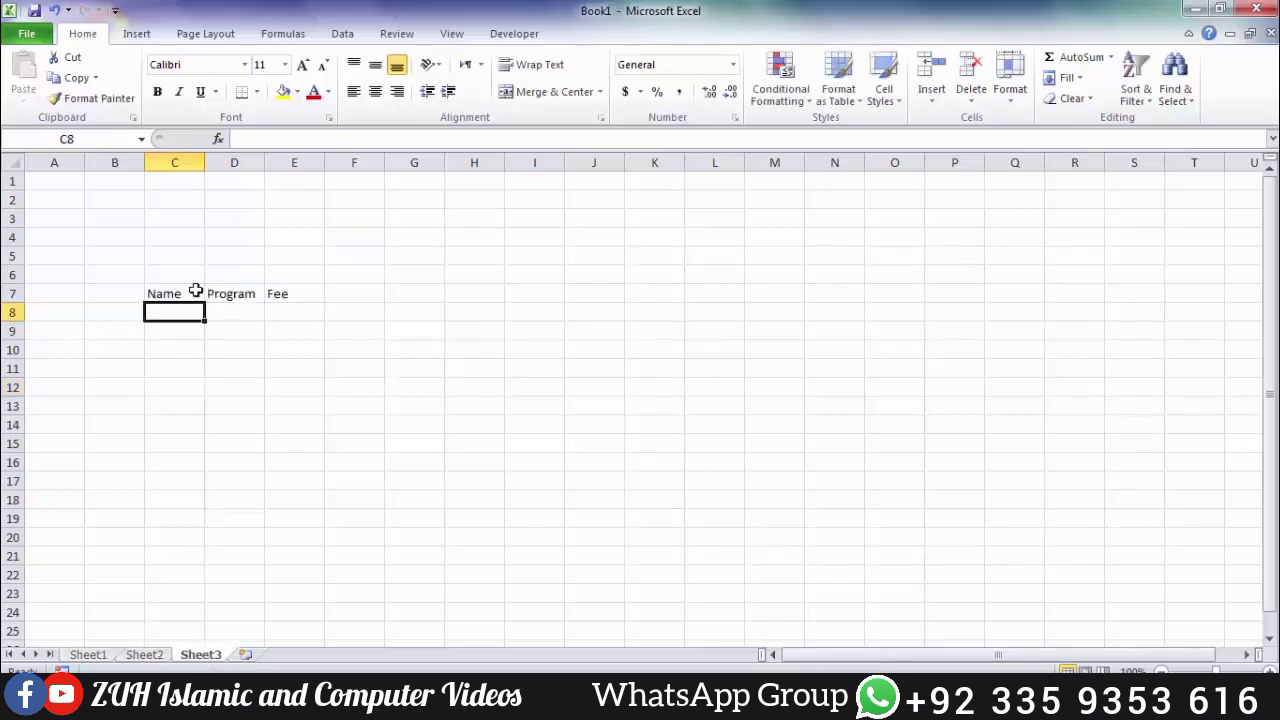
left_click(90, 656)
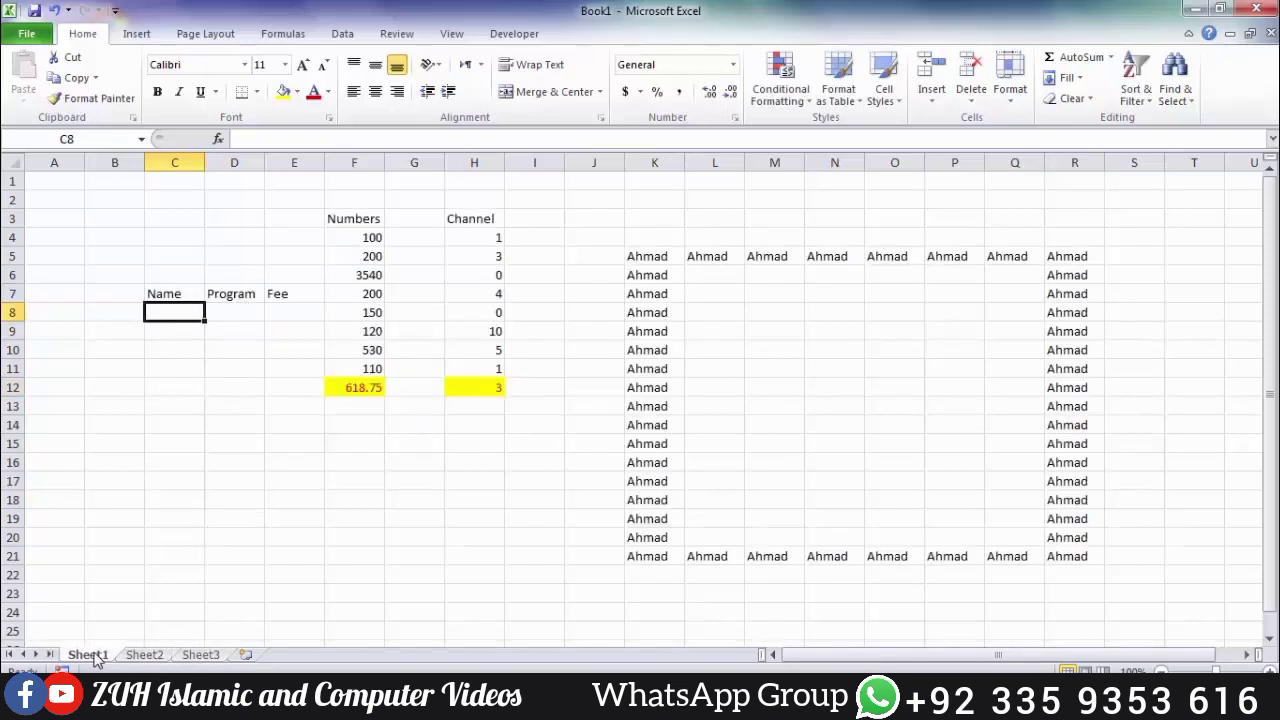
Enter sample people's names down the Name column from C8 on Sheet1 and select the table range C7:E15.
left_click(187, 383)
left_click(173, 312)
type("Ali")
key("Return")
type("Wali")
key("Return")
type("Tahir")
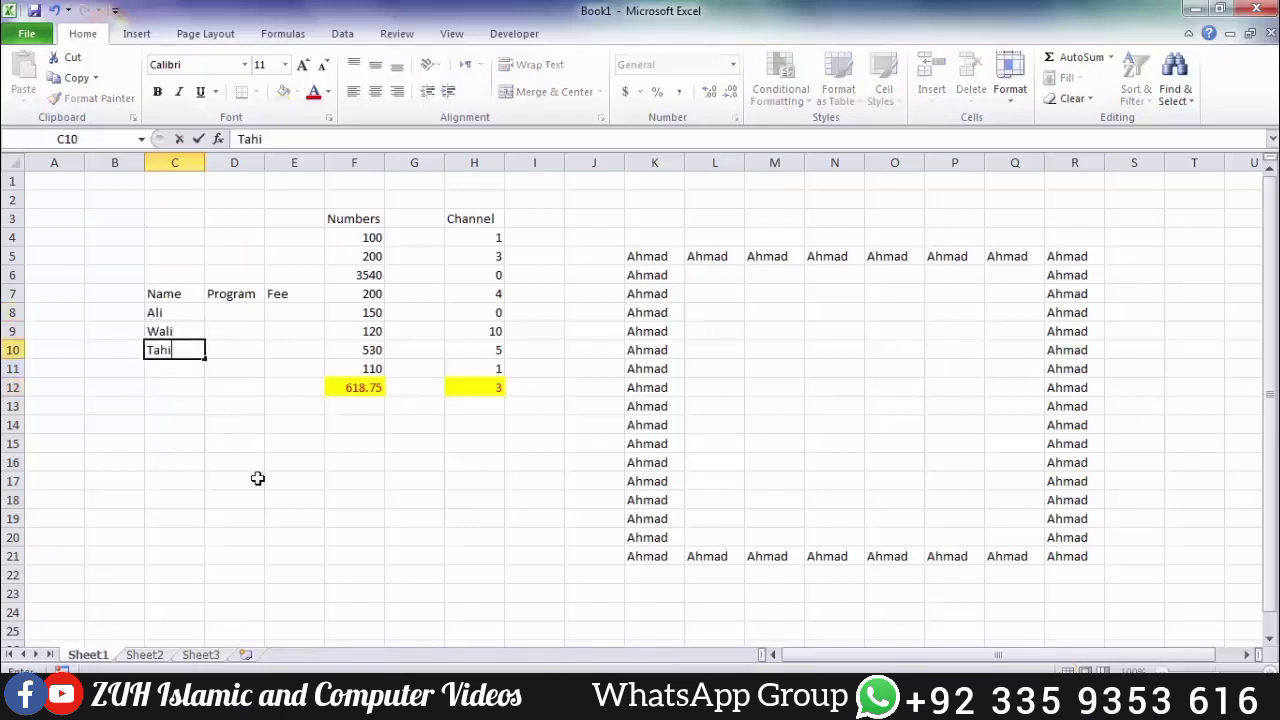
key("Return")
type("Wakeel")
left_click_drag(166, 443, 288, 292)
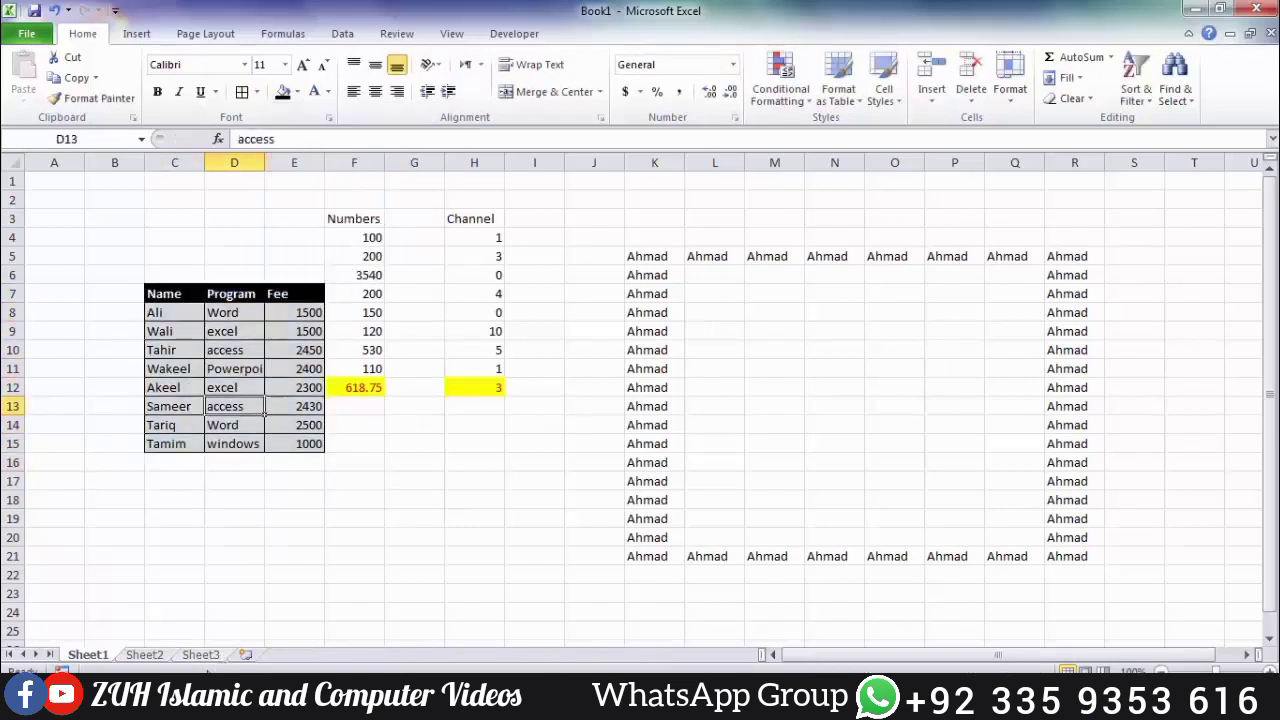
Inspect the table area under the headers on Sheet3 and return to Sheet1.
left_click(200, 654)
left_click_drag(178, 295, 300, 595)
left_click_drag(177, 310, 277, 545)
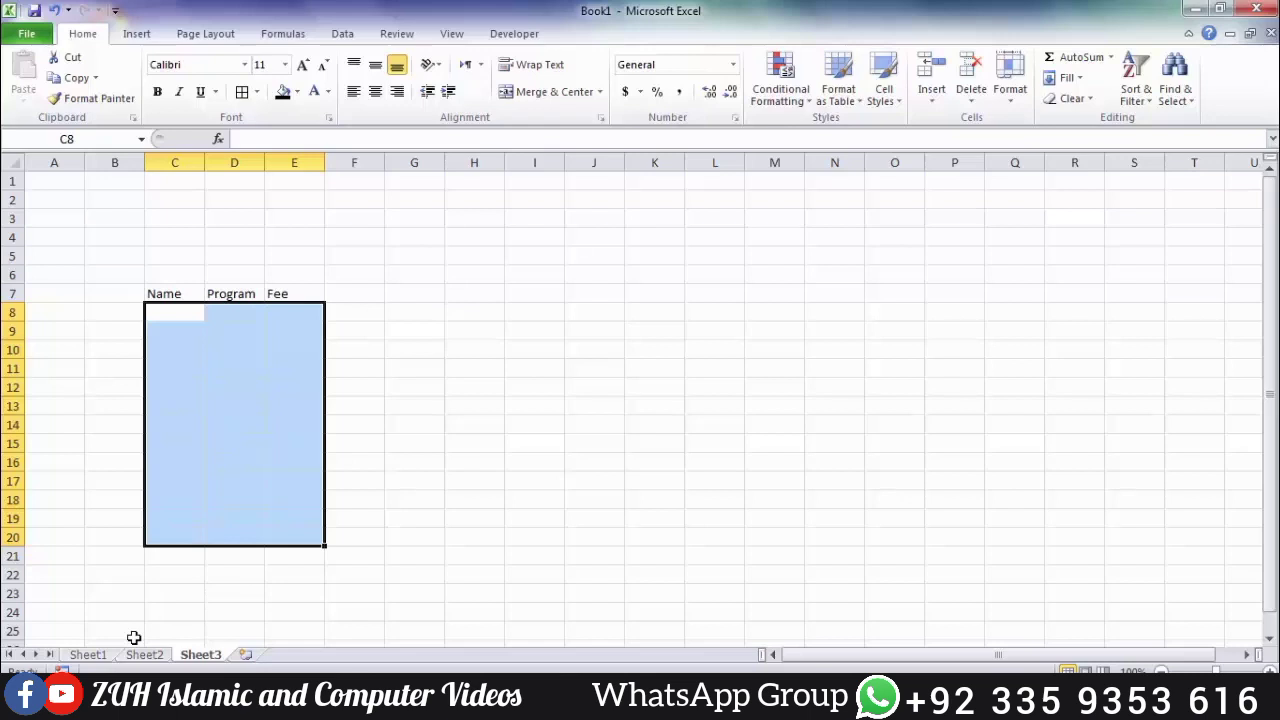
left_click(100, 655)
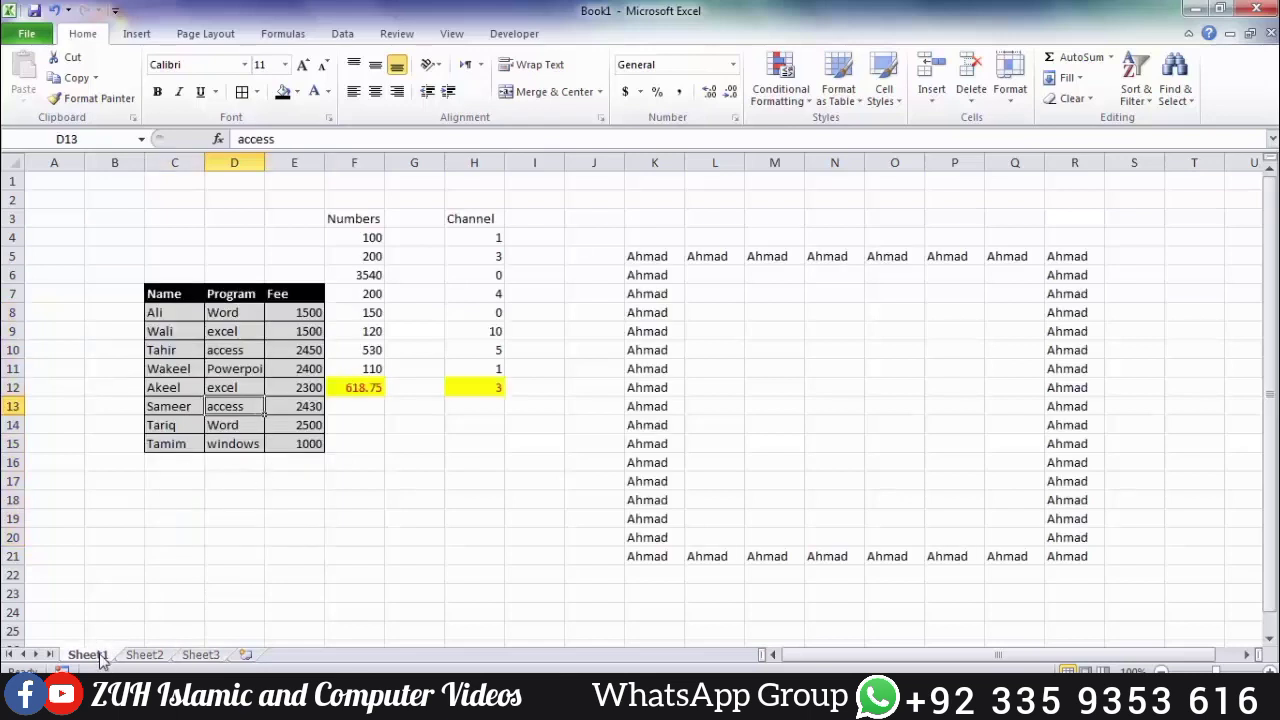
Group Sheet1 with Sheet3 and open the Fill Across Worksheets options for the table in C7:E15.
left_click(200, 655, "shift")
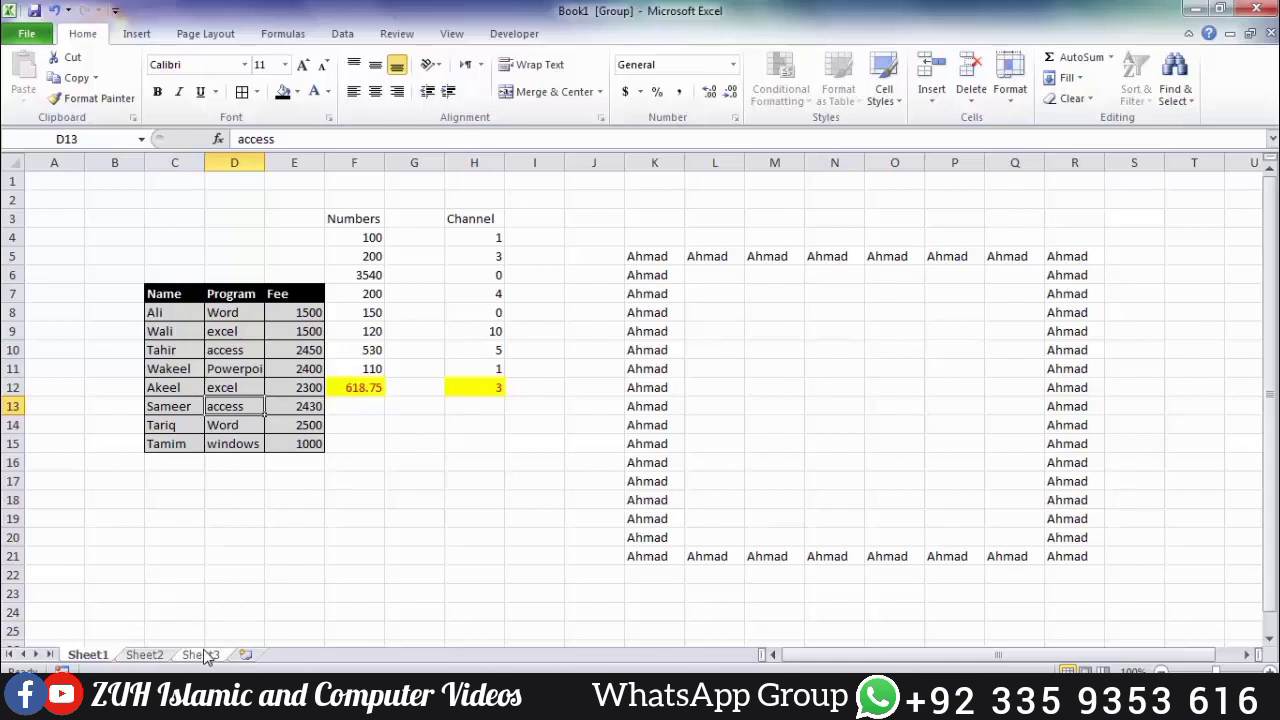
left_click_drag(192, 298, 309, 446)
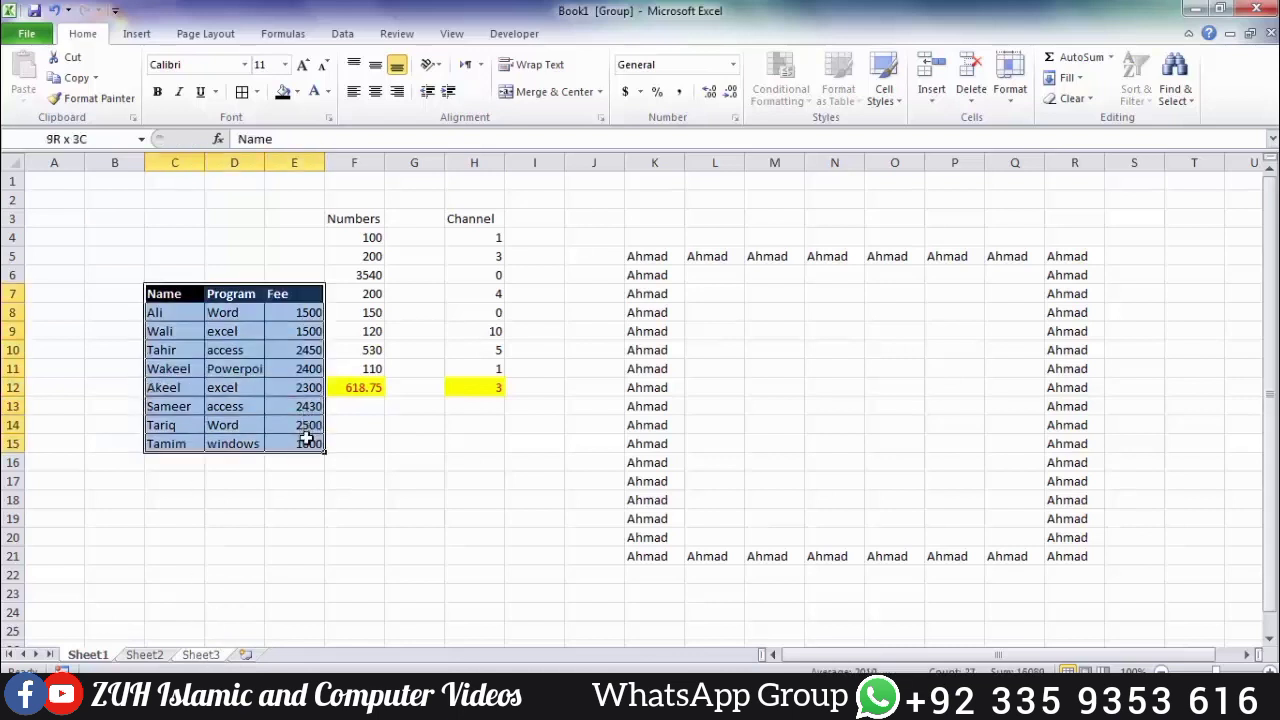
left_click(1077, 80)
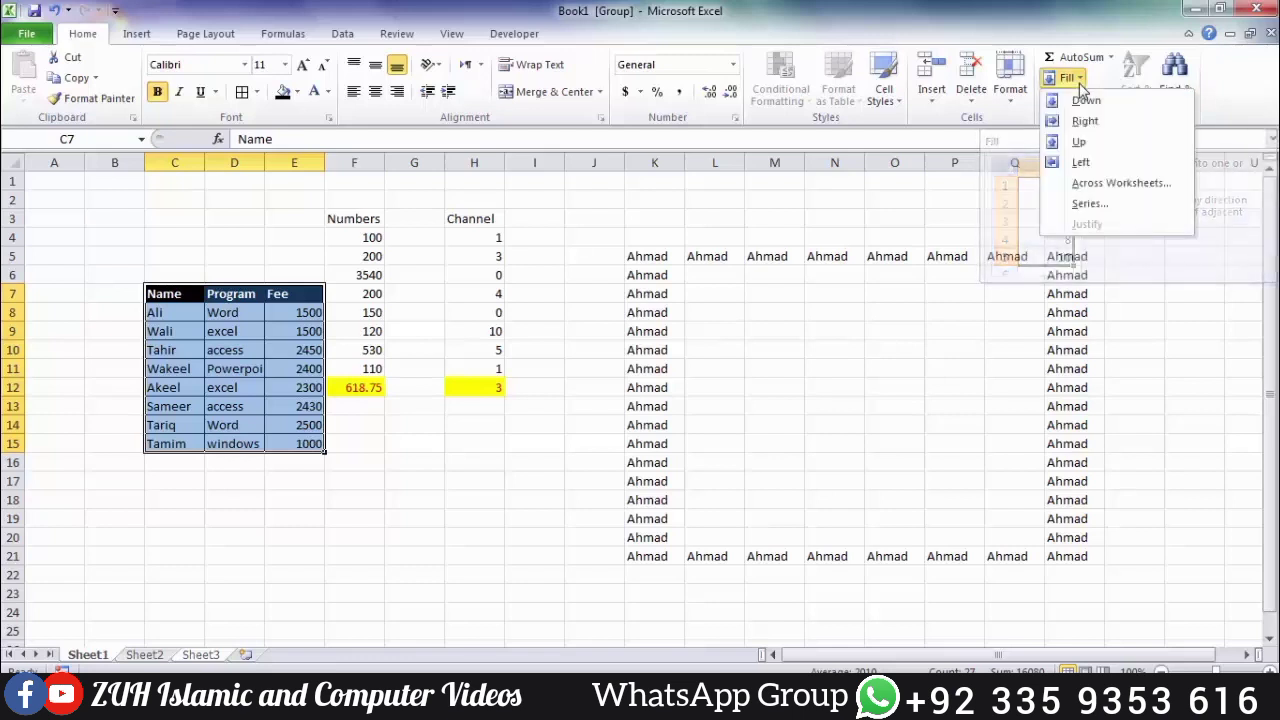
left_click(1095, 184)
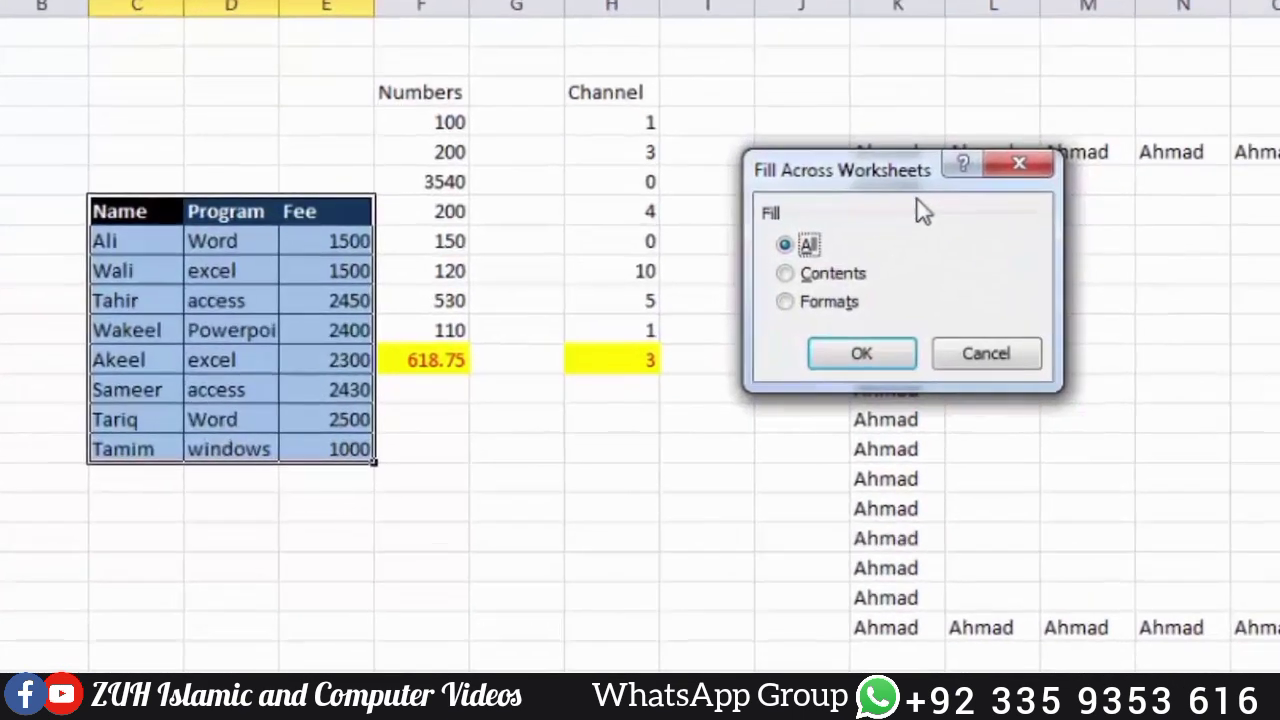
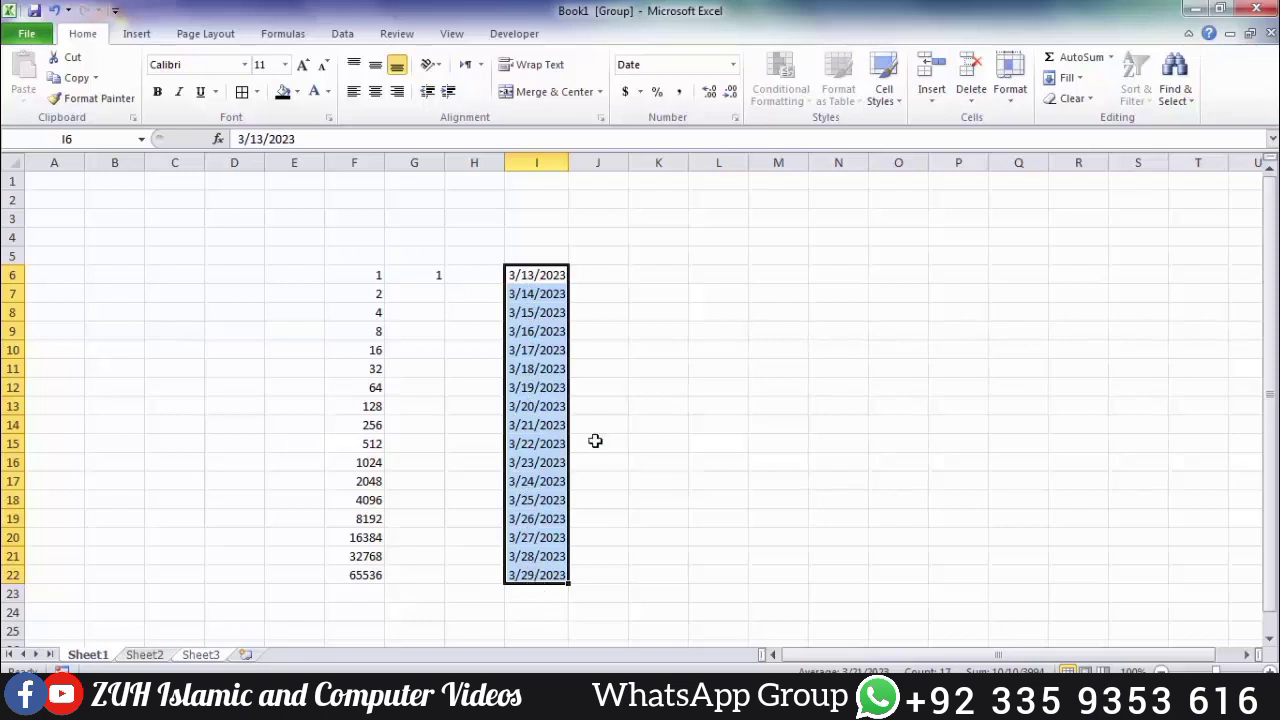
Undo the daily date fill in I6:I22, try a date series by weekday there, and undo it too.
key("ctrl+z")
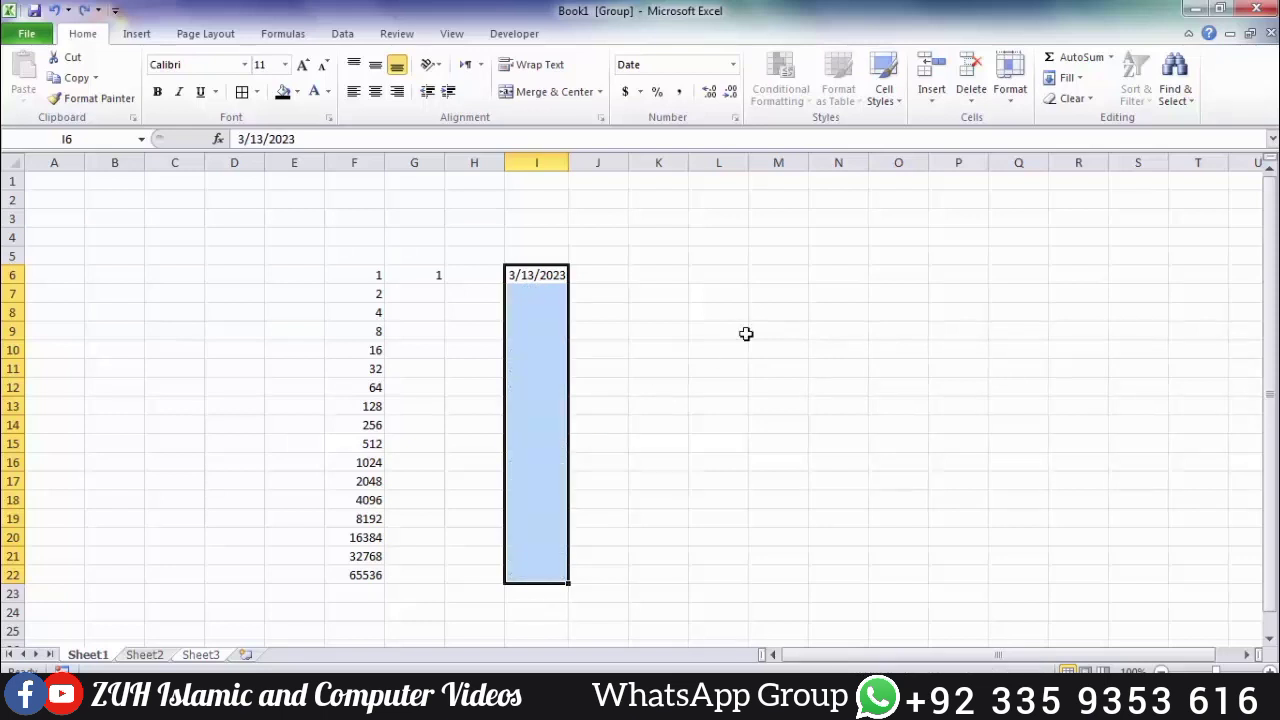
left_click(1084, 86)
left_click(1088, 208)
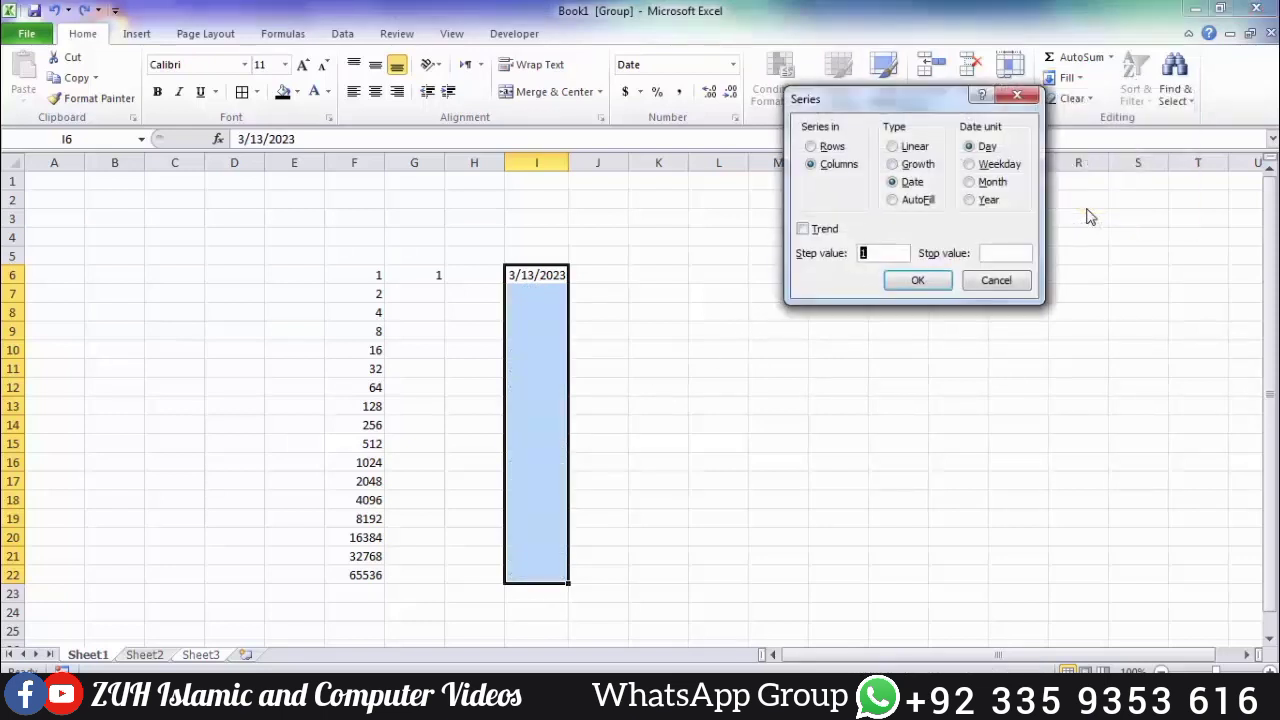
left_click_drag(901, 110, 843, 187)
left_click(926, 246)
left_click(860, 358)
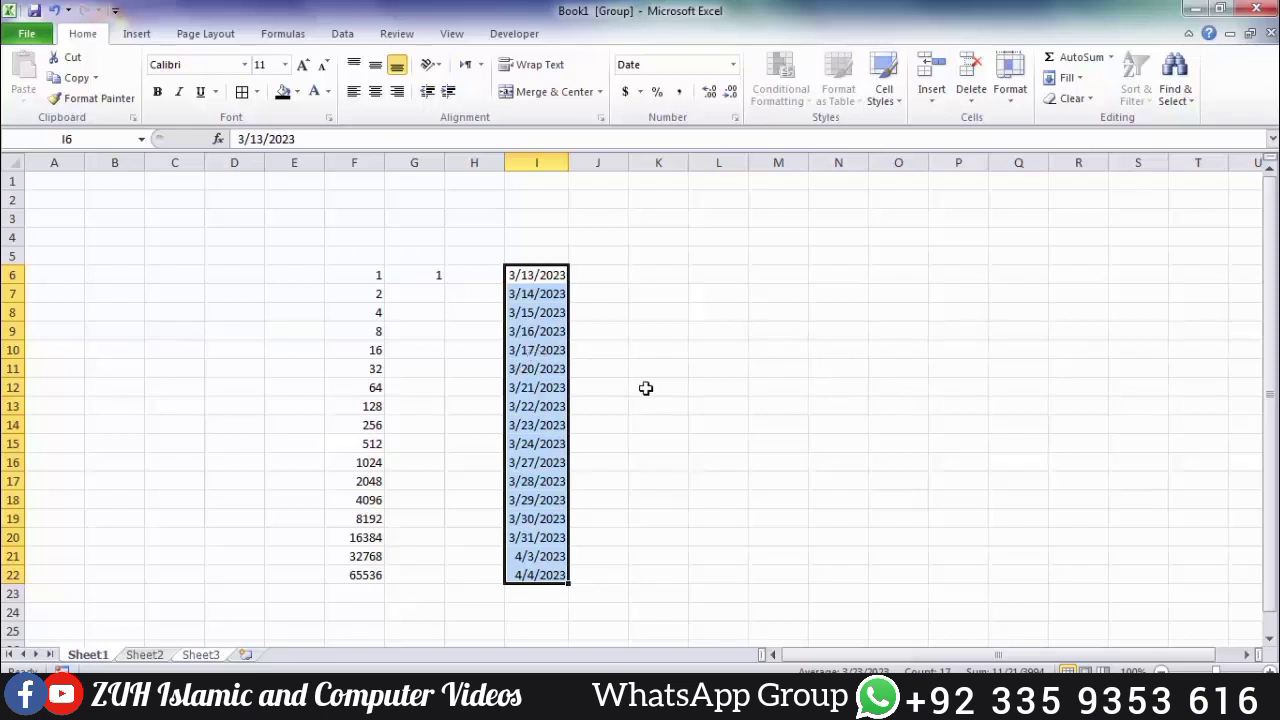
key("Delete")
Try filling I6:I22 with a date series by month, autofit column I, and undo both changes.
left_click(1068, 78)
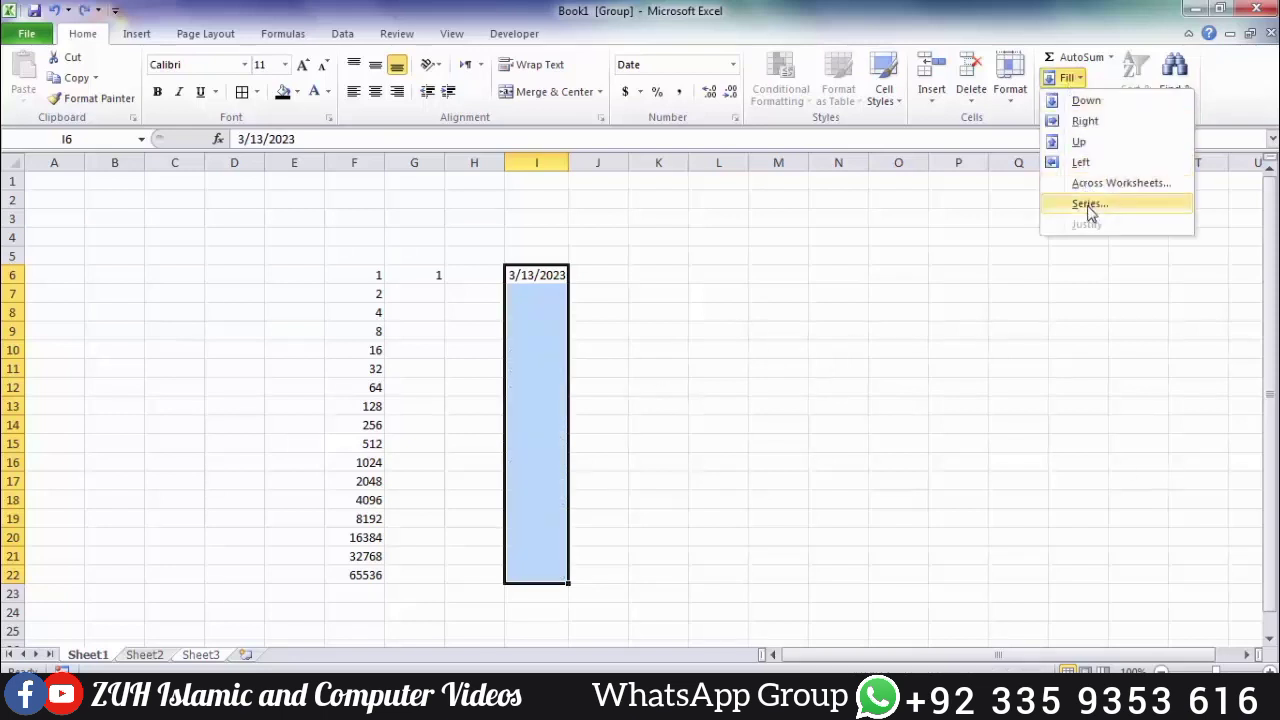
left_click(1090, 205)
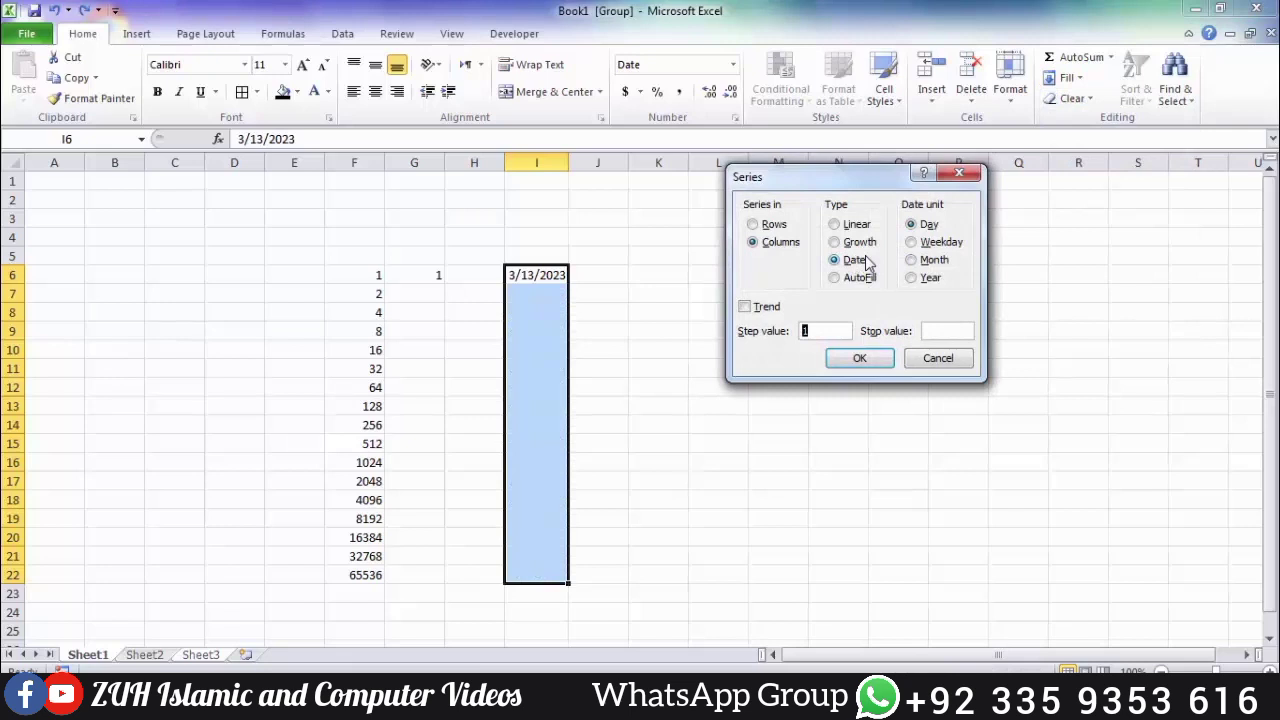
left_click(932, 261)
left_click(860, 362)
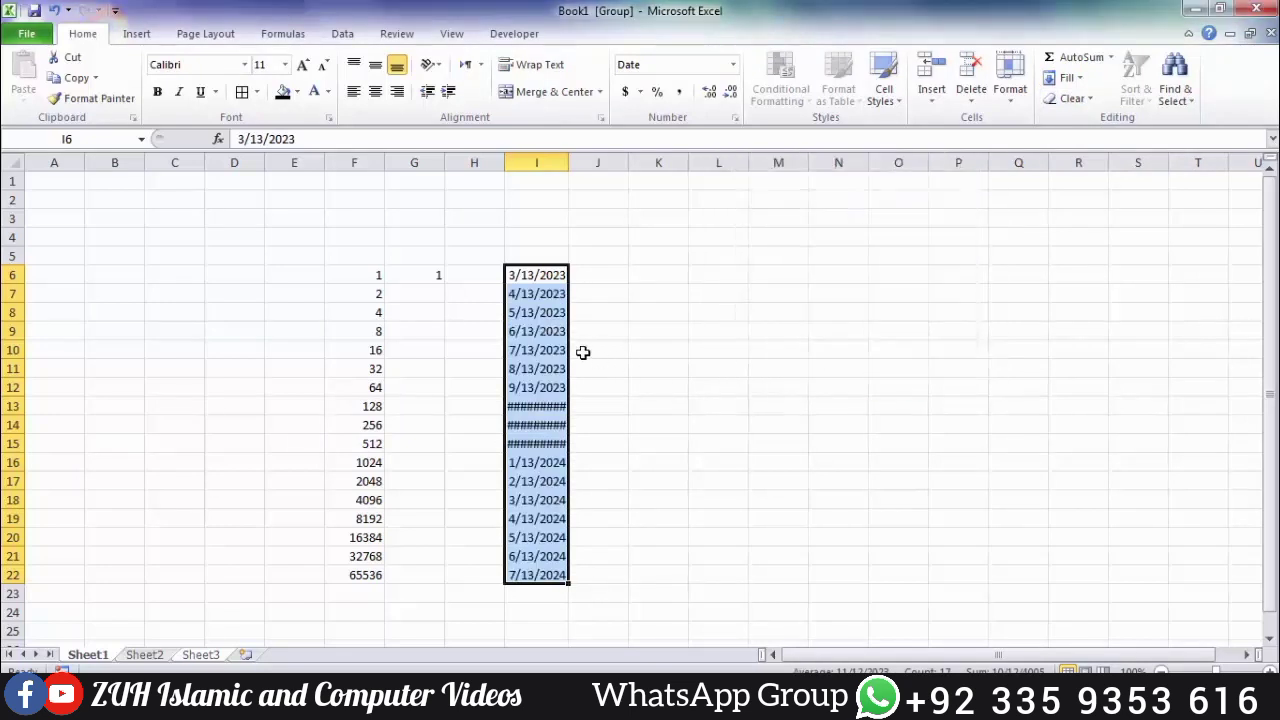
double_click(569, 163)
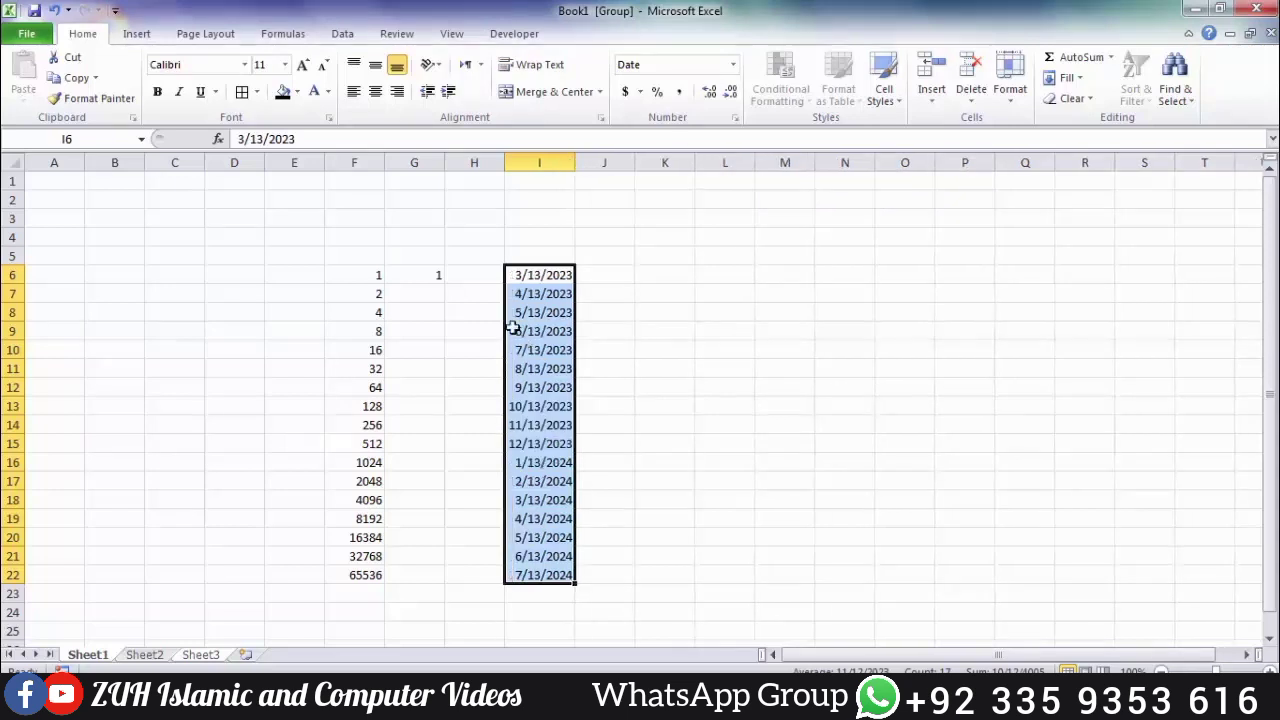
key("ctrl+z")
key("ctrl+z")
Try filling I6:I22 with a date series by year, and undo the fill.
left_click(1068, 78)
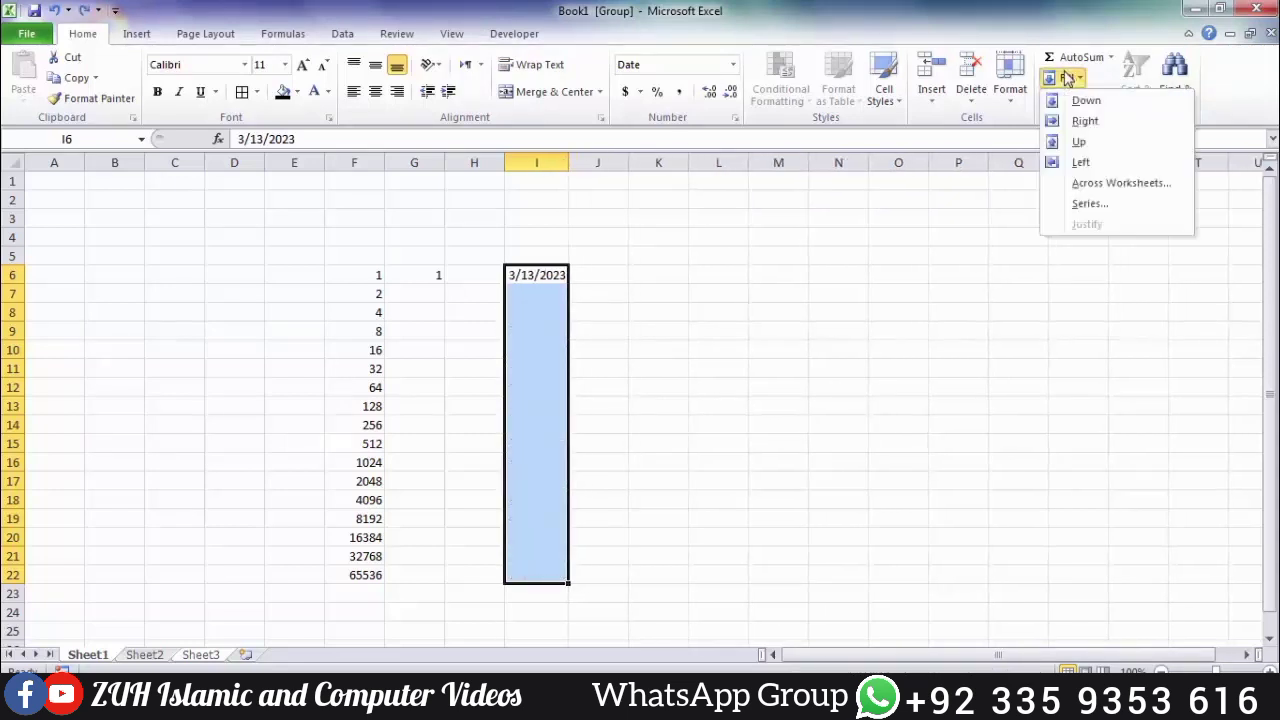
left_click(1089, 204)
left_click(928, 281)
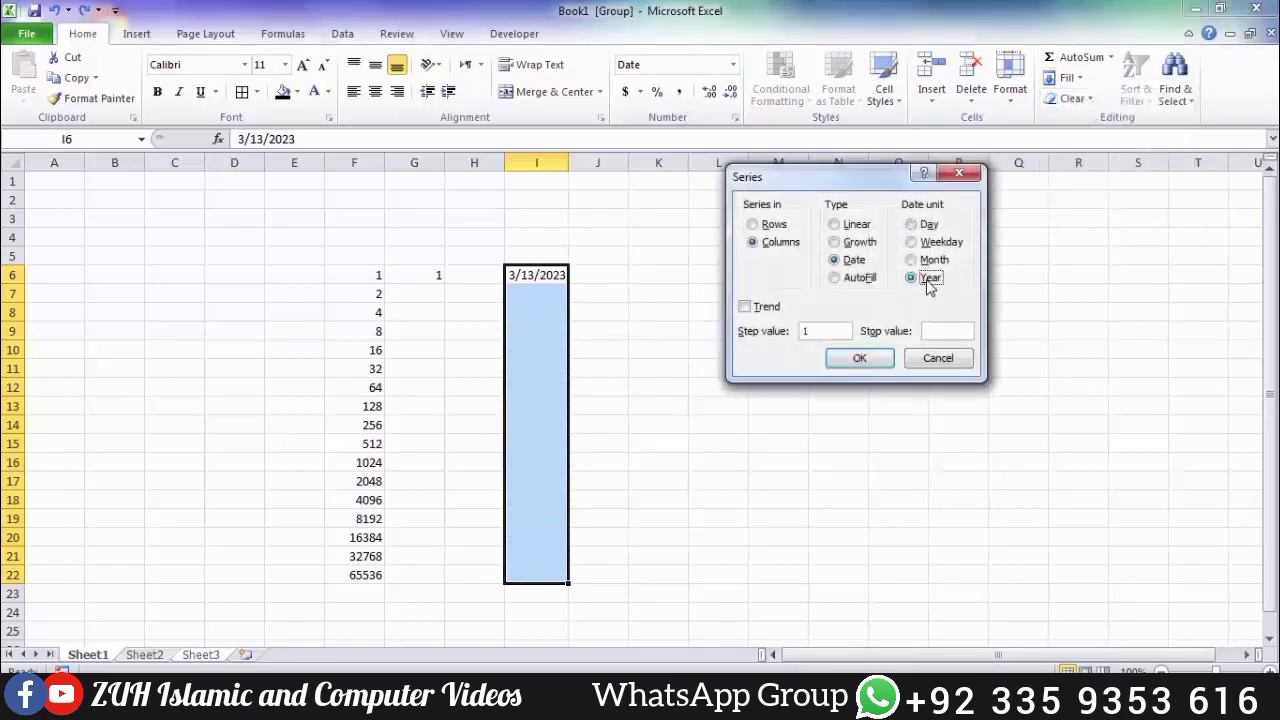
left_click(859, 358)
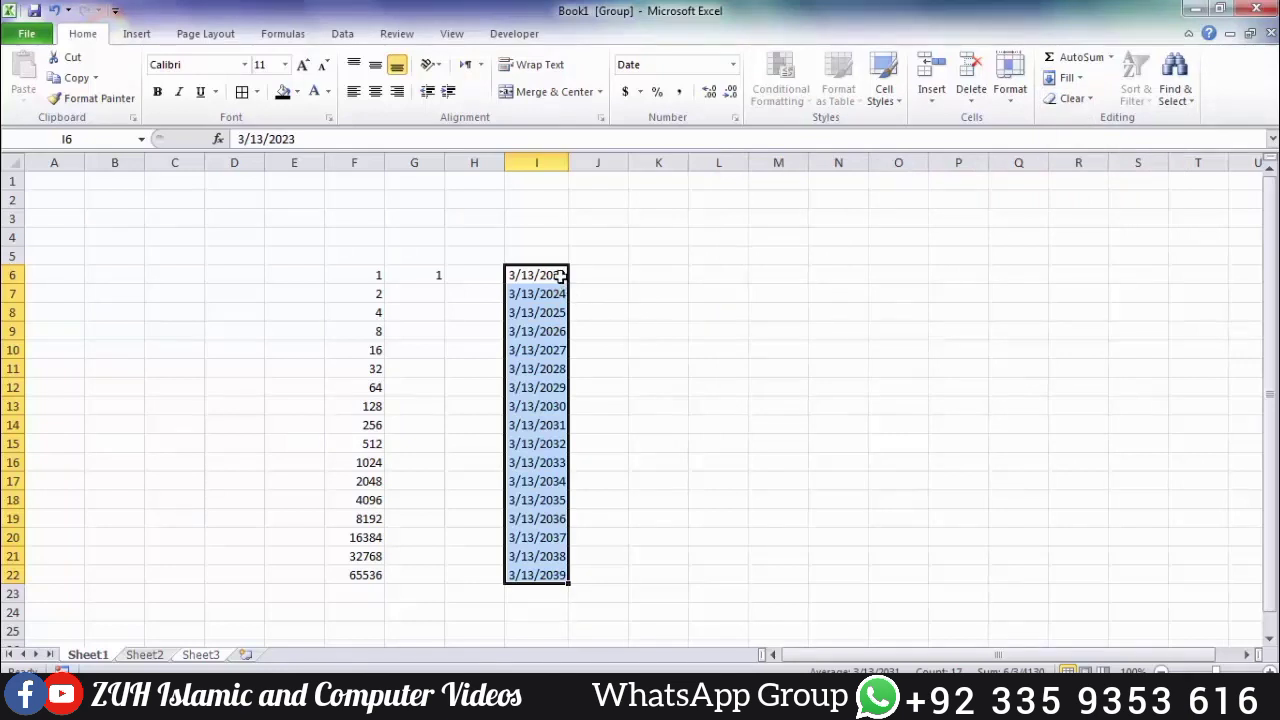
key("ctrl+z")
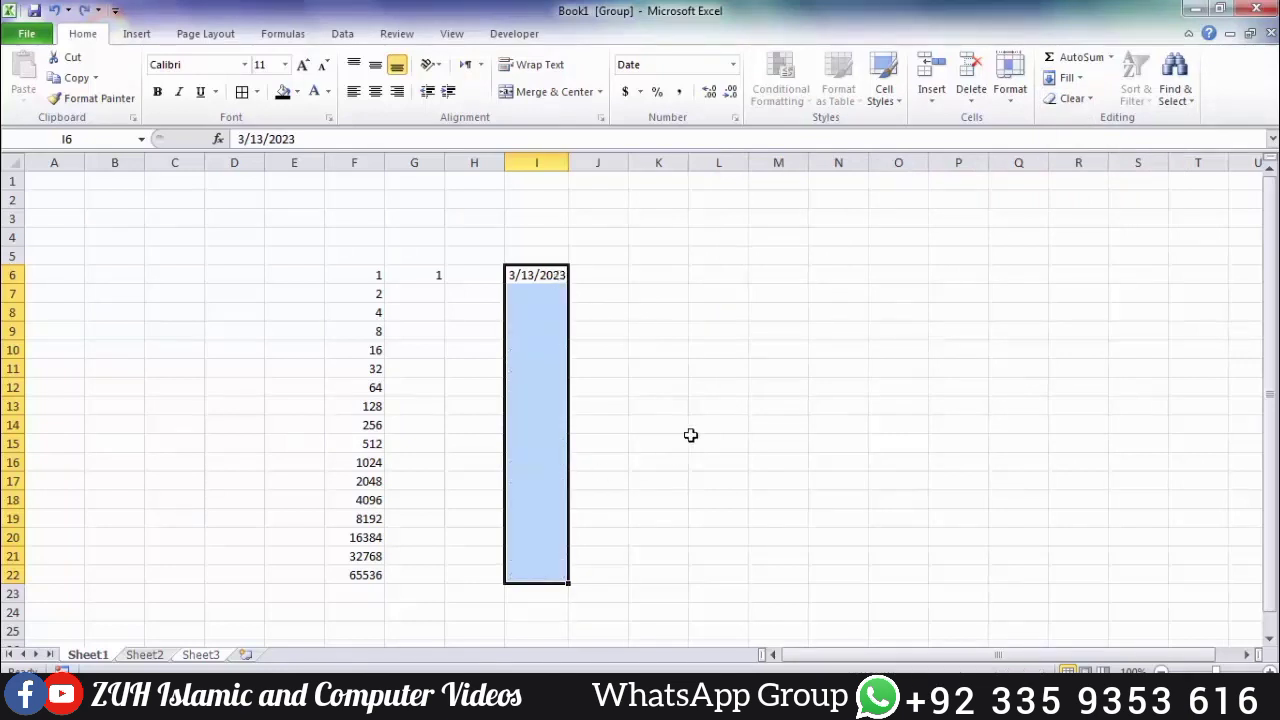
Try filling I6:I22 with an AutoFill series from the date in I6, and undo the fill.
left_click(1068, 78)
left_click(1088, 203)
left_click(856, 278)
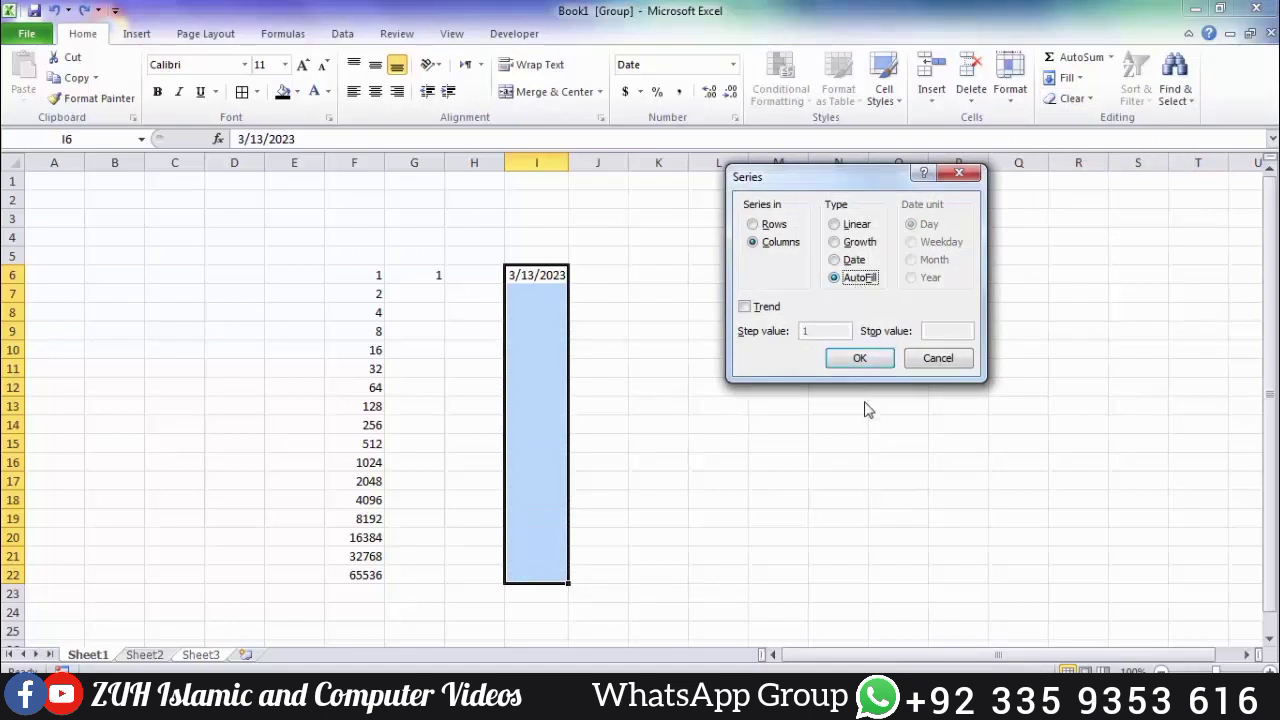
left_click(859, 358)
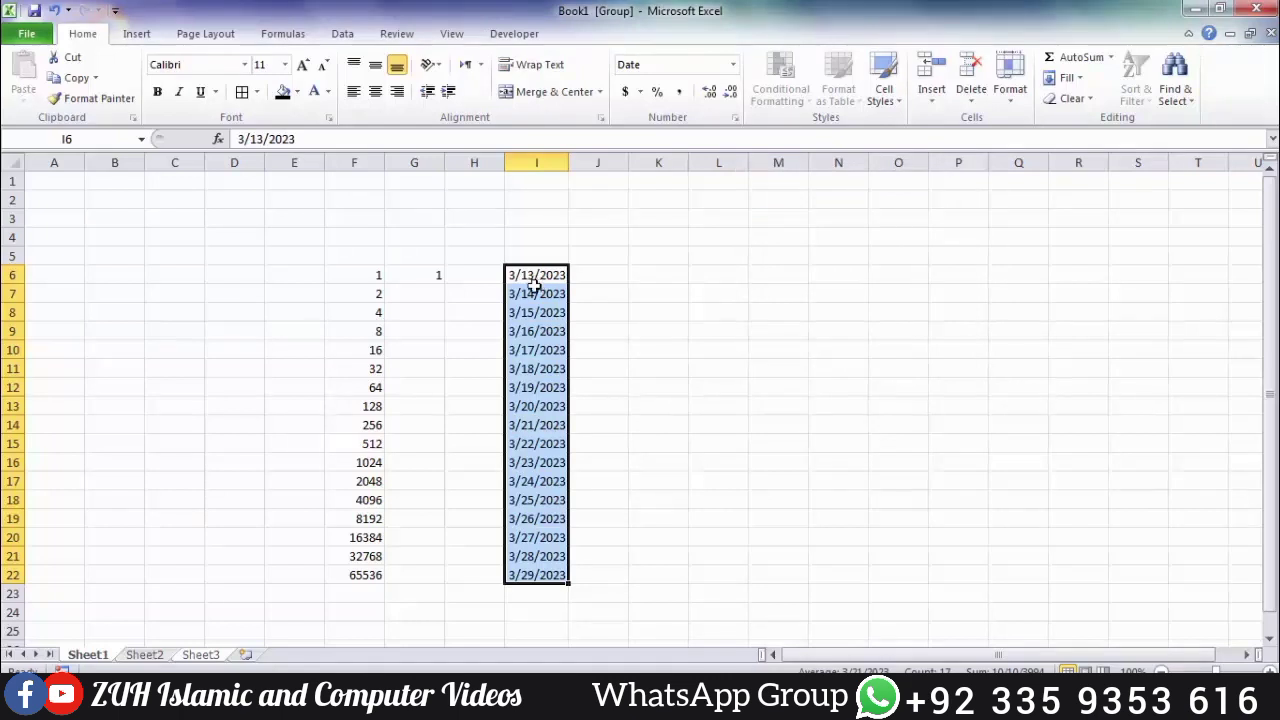
key("ctrl+z")
Enter the starting numbers 1 and 2 in cells K6 and K7.
left_click(647, 272)
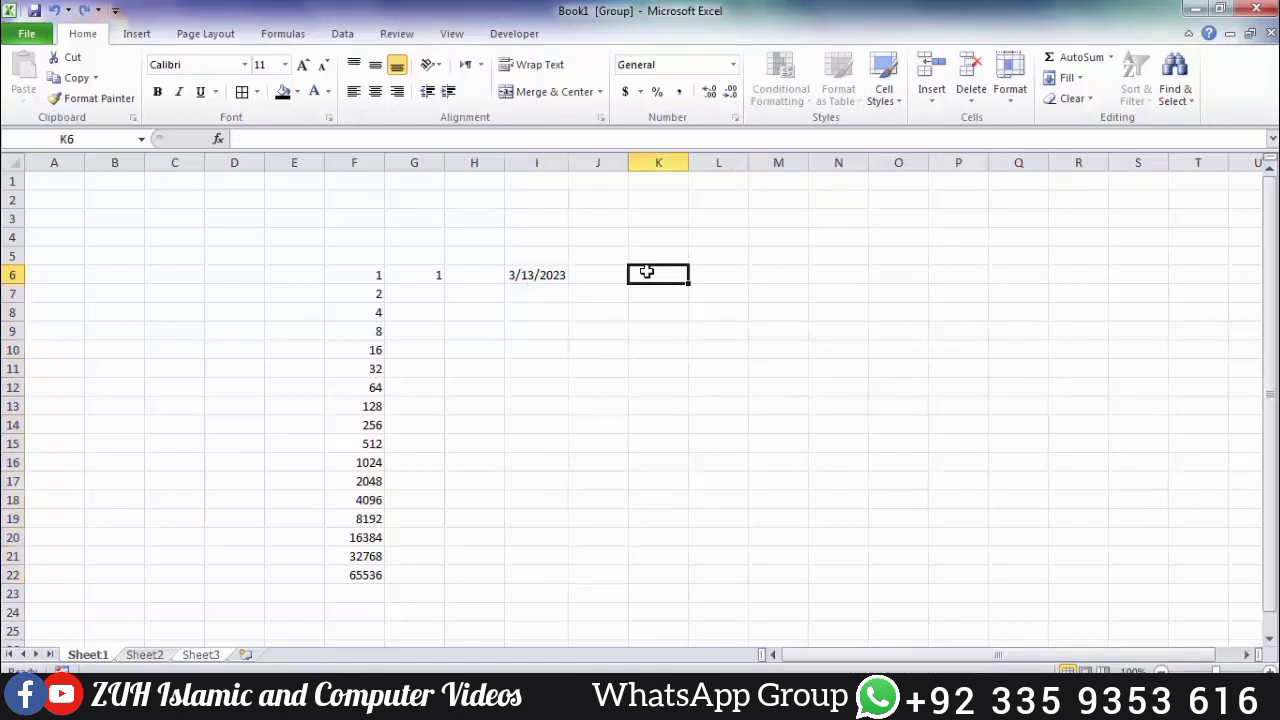
type("1")
key("Return")
type("2")
key("Return")
Try extending the numbers through K6:K20 with an AutoFill series in columns, and undo the fill.
left_click_drag(666, 274, 669, 537)
left_click(1071, 77)
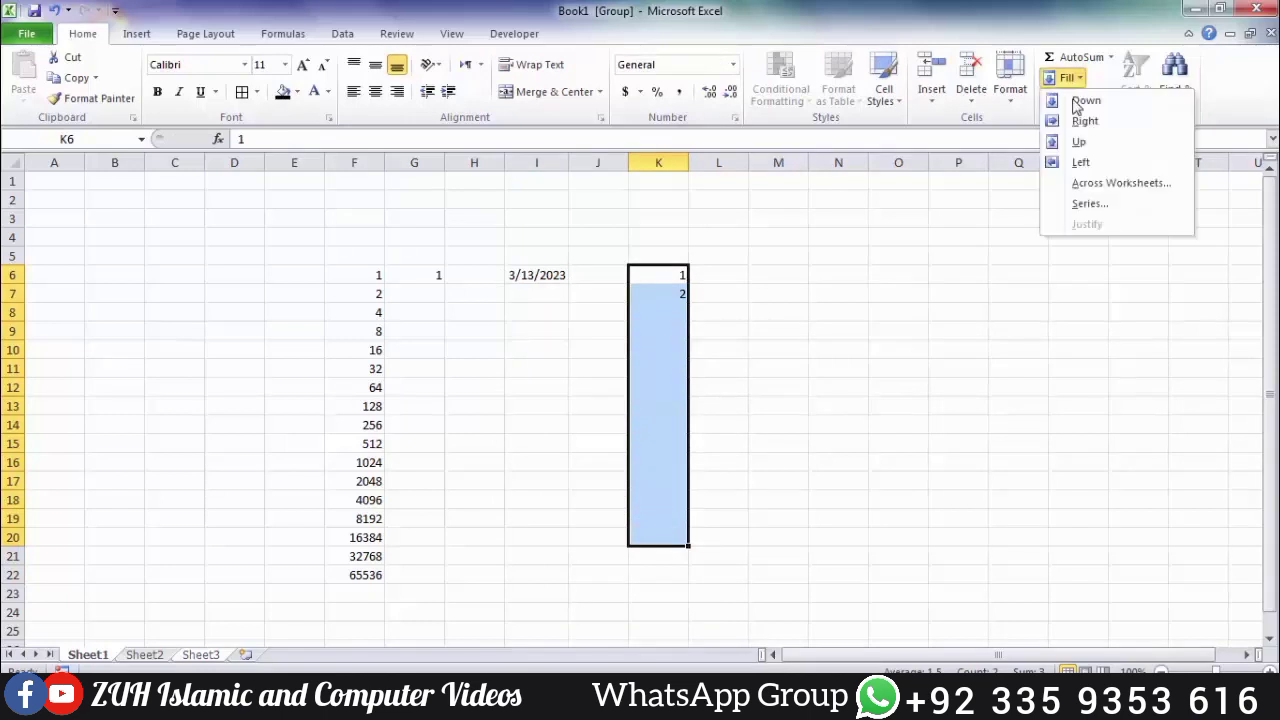
left_click(1085, 204)
left_click(852, 314)
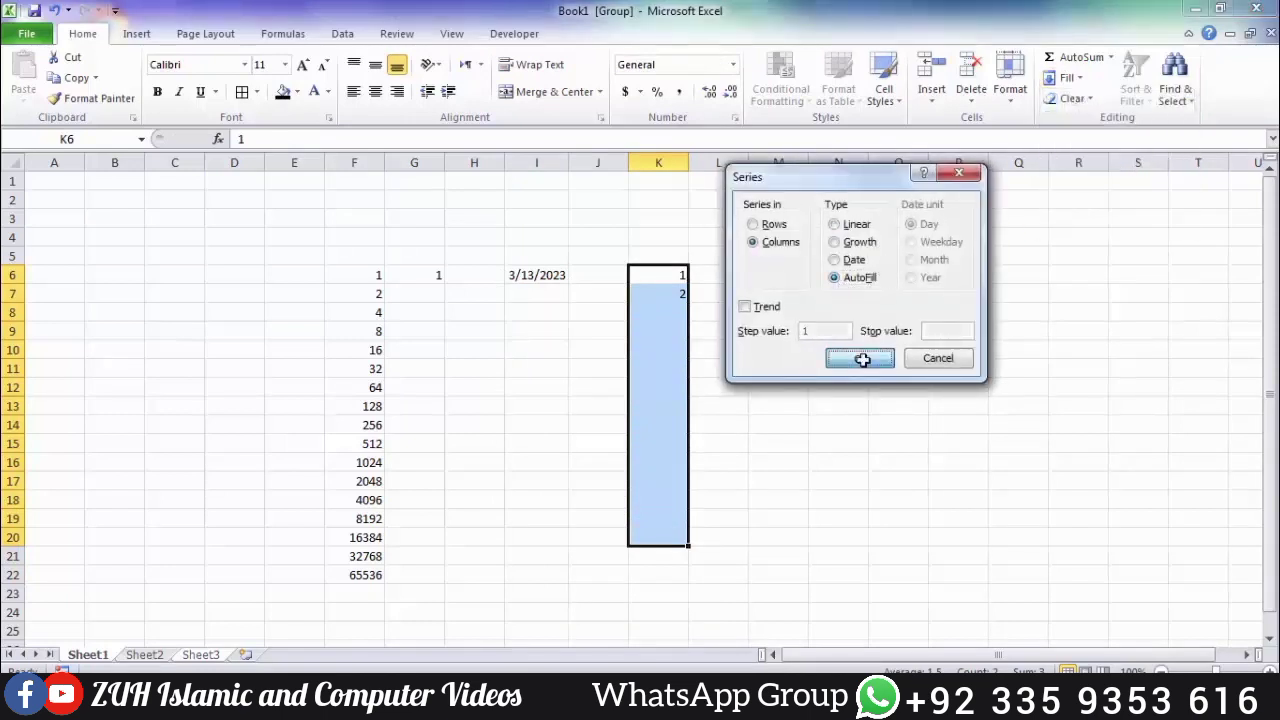
left_click(862, 357)
key("ctrl+z")
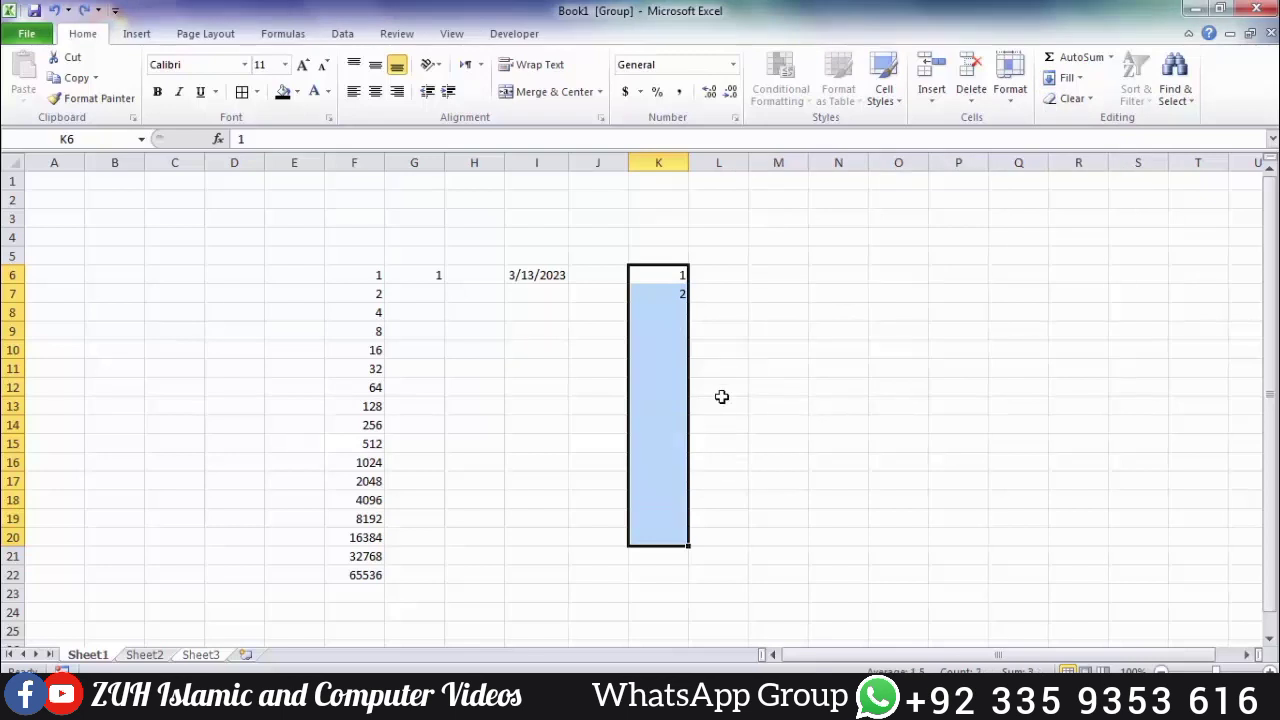
Enter the starting numbers 0 and 5 in cells L6 and L7.
left_click(723, 281)
type("0")
key("Return")
type("5")
key("Return")
Extend the numbers through L6:L21 with an AutoFill series in columns.
left_click_drag(726, 272, 726, 556)
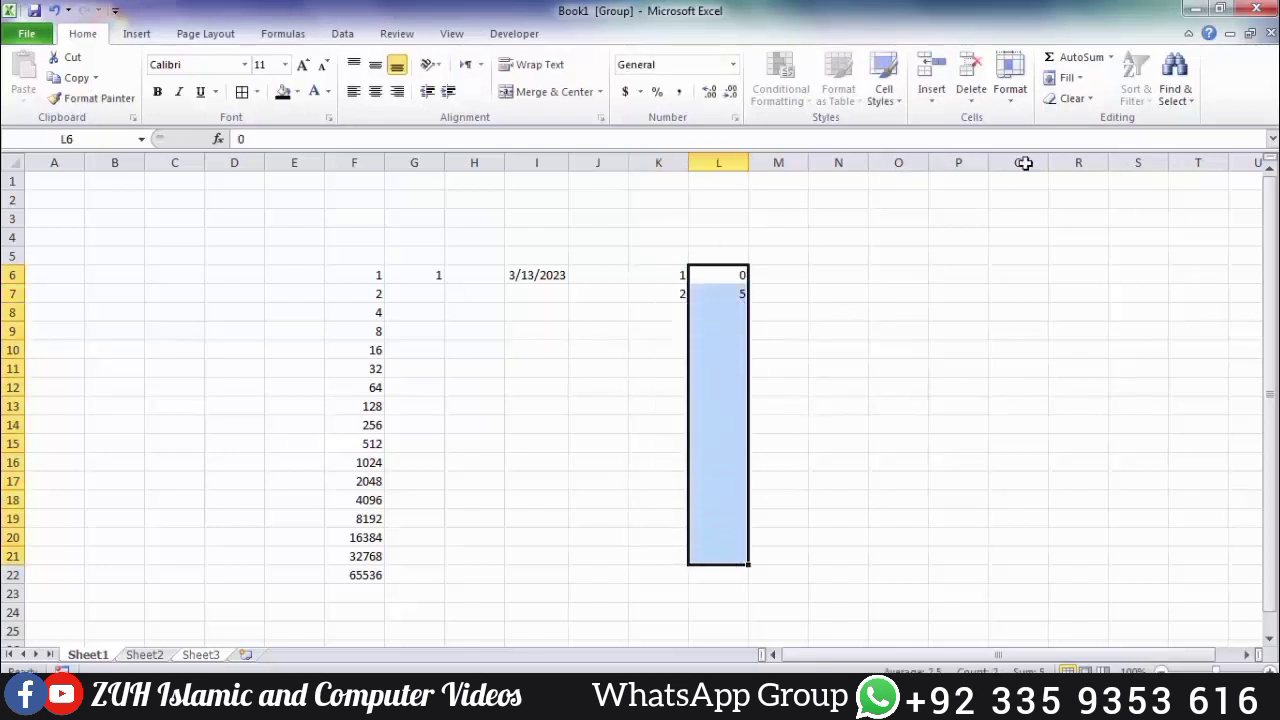
left_click(1066, 78)
left_click(1088, 203)
left_click(834, 277)
left_click(860, 360)
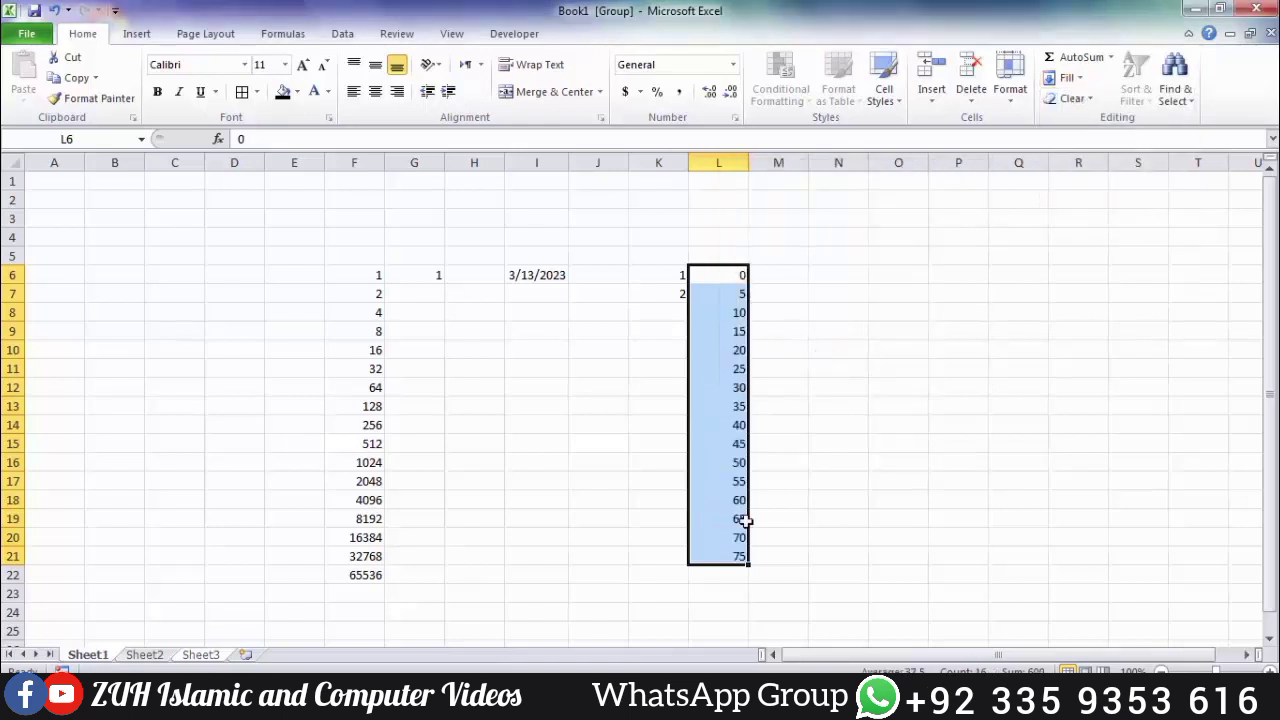
Enter Sat in cell M6 and extend the weekday names through M6:M12 with an AutoFill series.
key("Right")
type("Sat")
key("Return")
left_click_drag(776, 275, 786, 390)
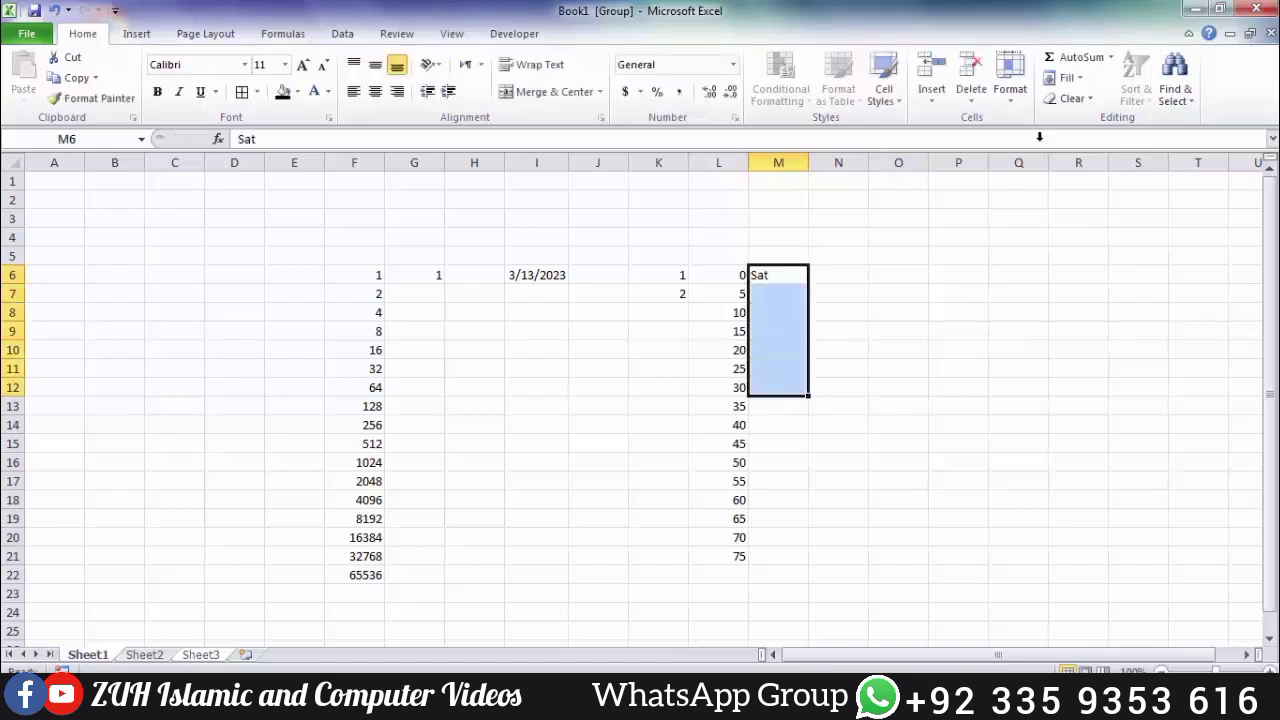
left_click(1066, 77)
left_click(1088, 205)
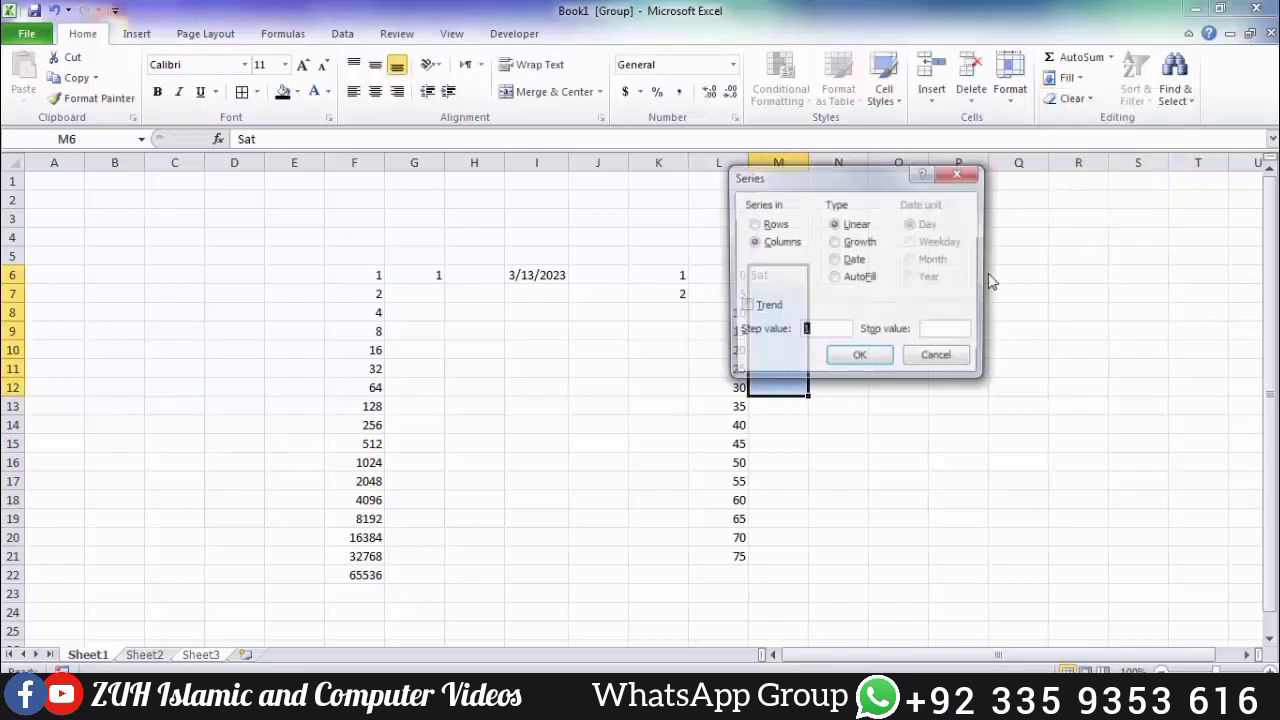
left_click(835, 277)
left_click(862, 359)
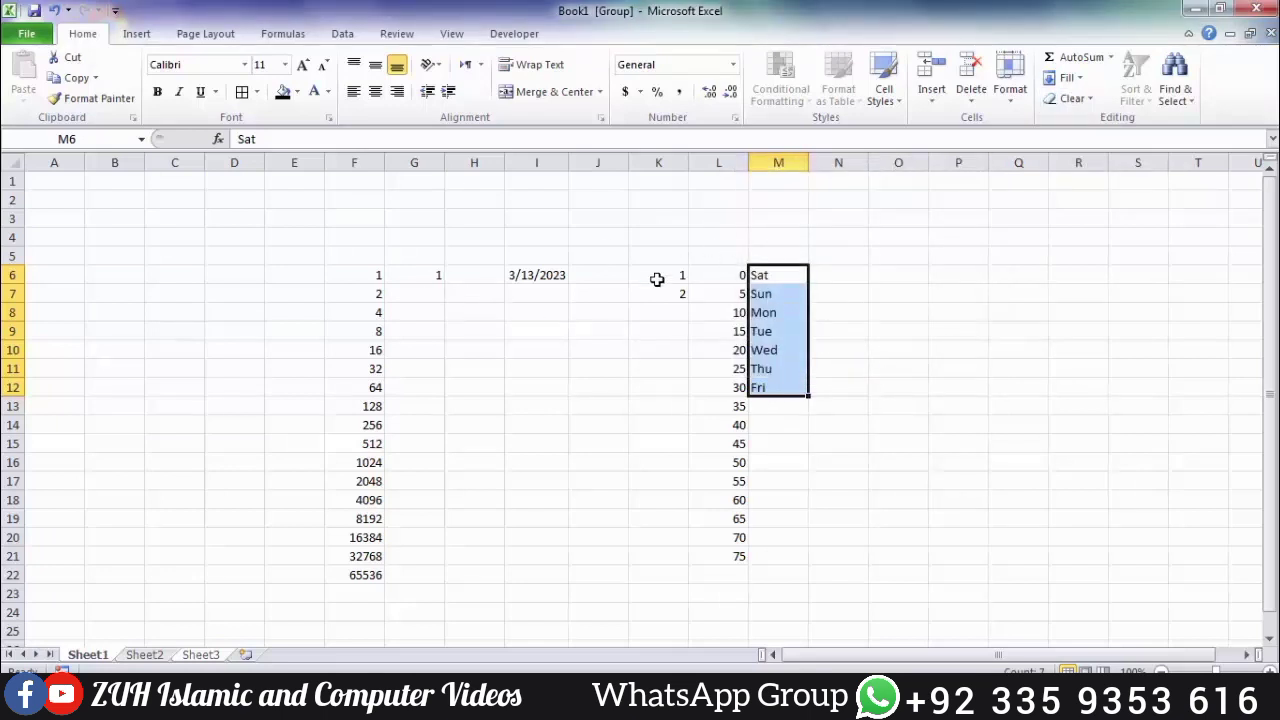
Try extending the numbers in K6:K7 down to K22 with the fill handle, and undo the fill.
left_click_drag(674, 273, 672, 298)
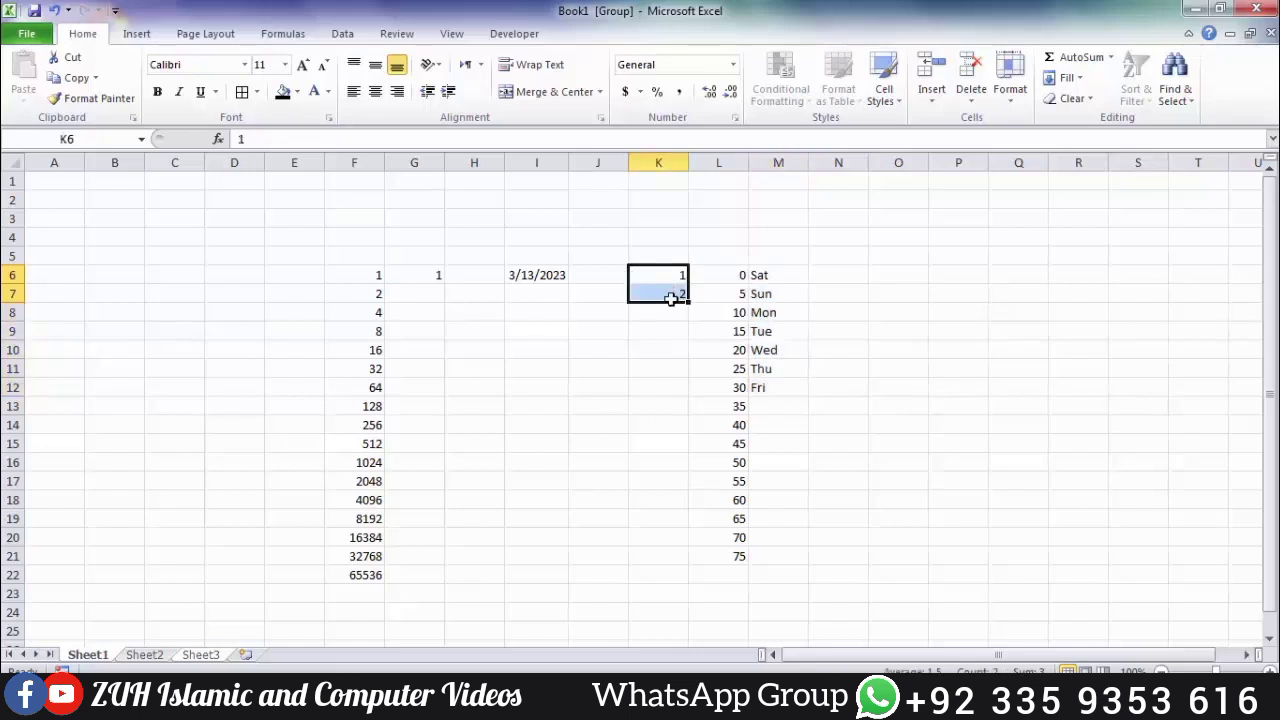
left_click_drag(688, 301, 688, 582)
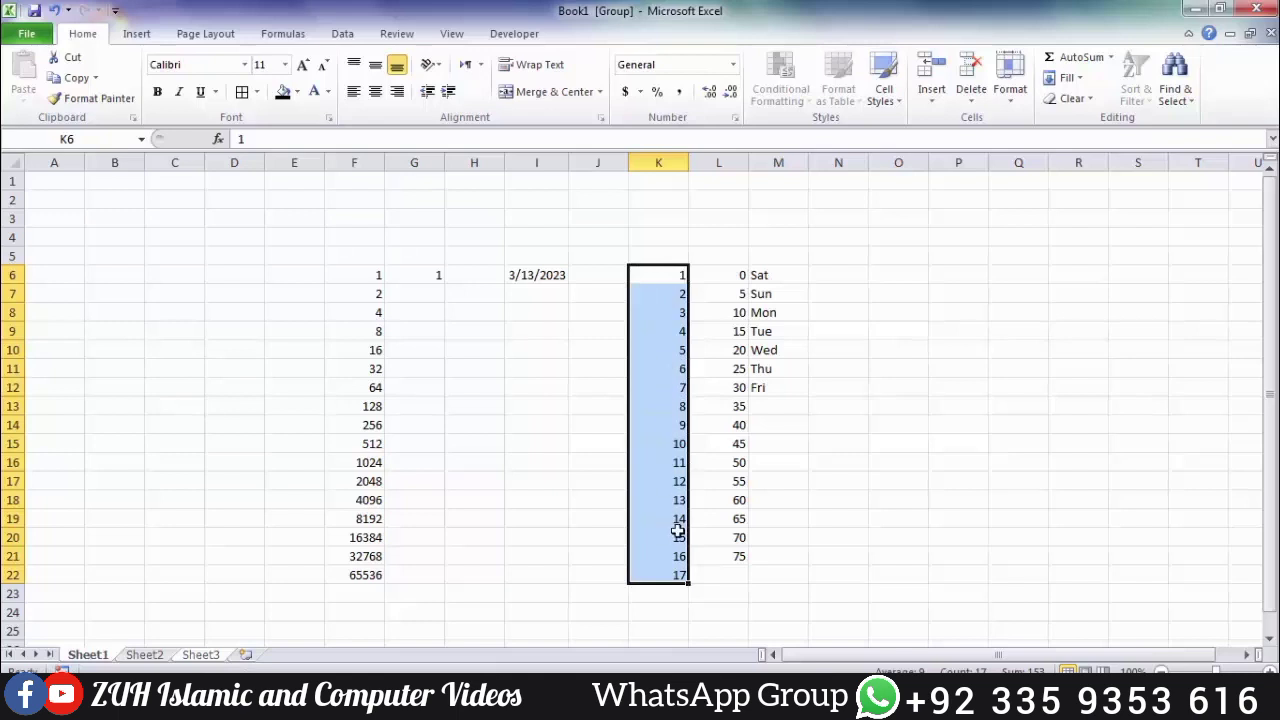
key("ctrl+z")
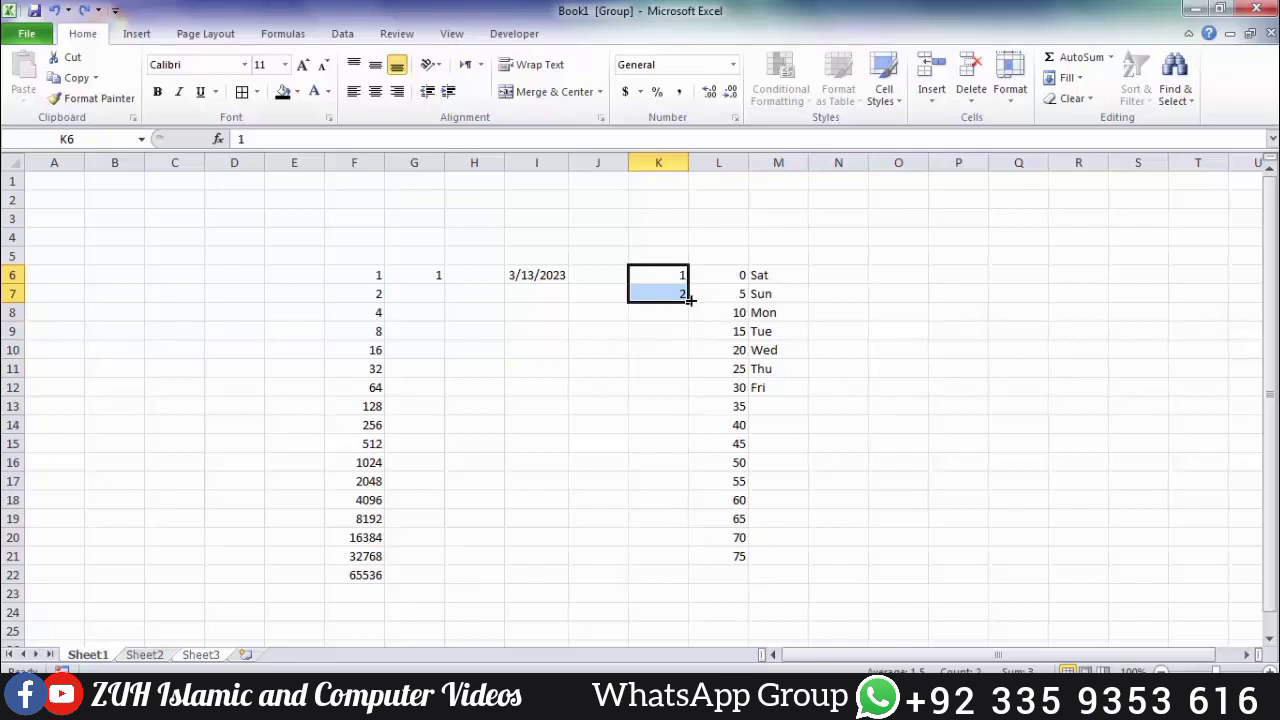
Try filling K6:K19 with a growth trend based on the starting numbers 1 and 2.
left_click_drag(689, 298, 701, 541)
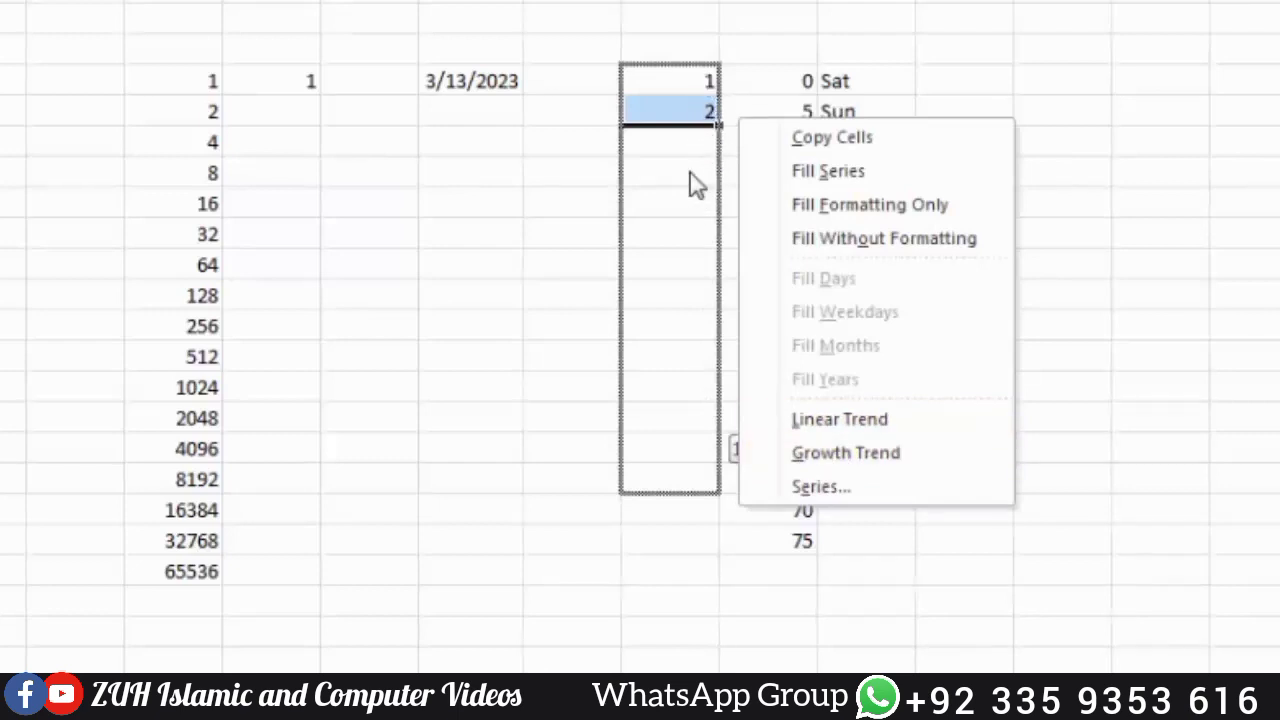
left_click(838, 455)
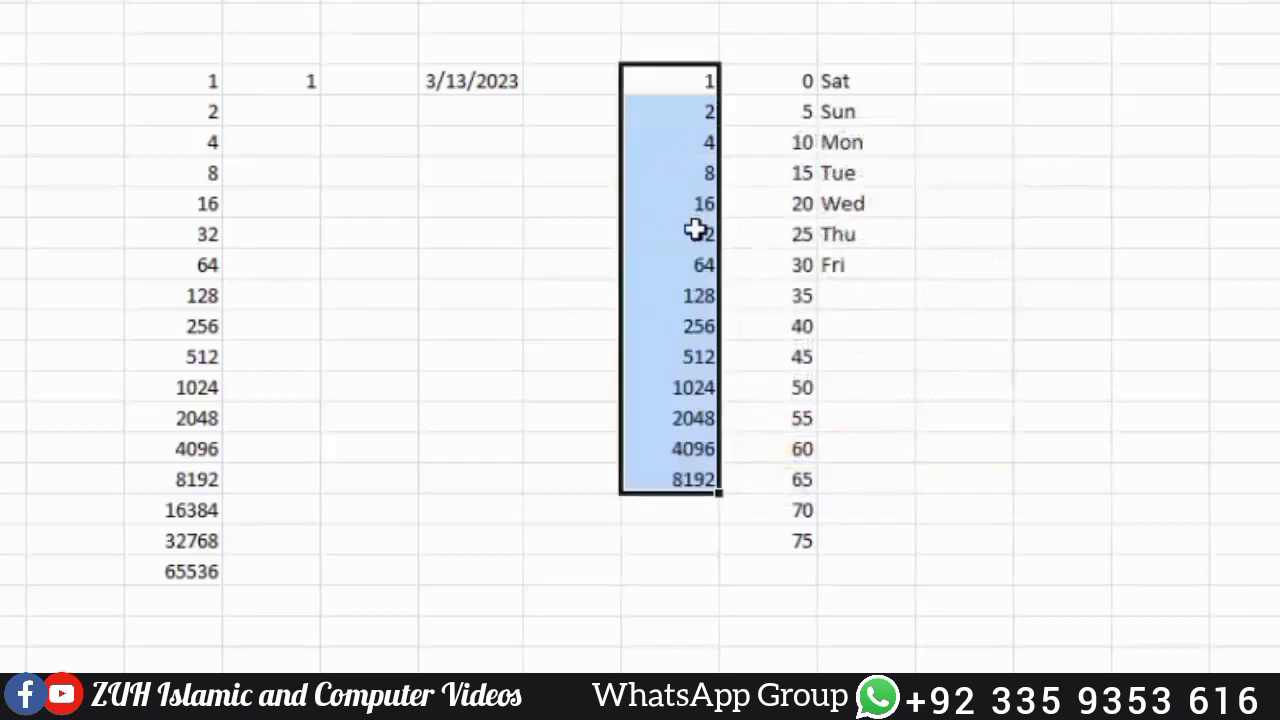
Try a growth trend through K6:K19 with 3 as the second starting number in K7, and clear the range.
left_click(707, 98)
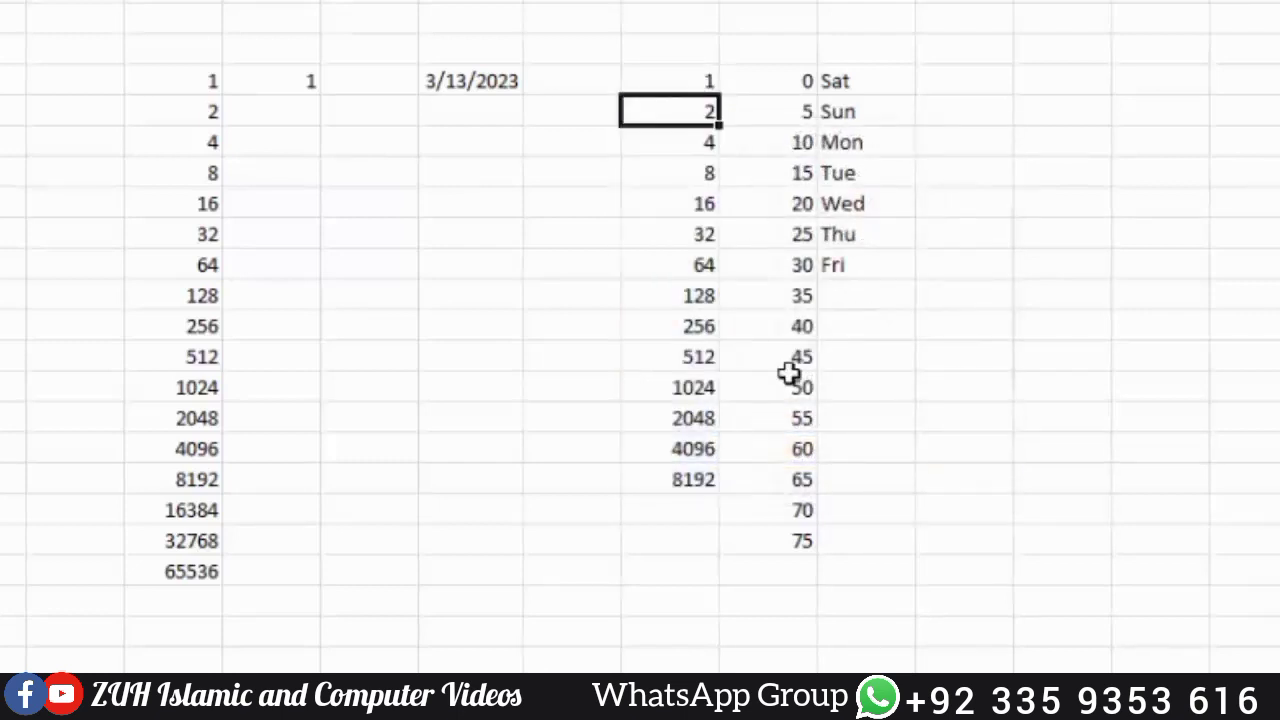
type("3")
key("Return")
left_click_drag(700, 150, 697, 511)
key("Delete")
left_click_drag(684, 90, 712, 496)
left_click(794, 440)
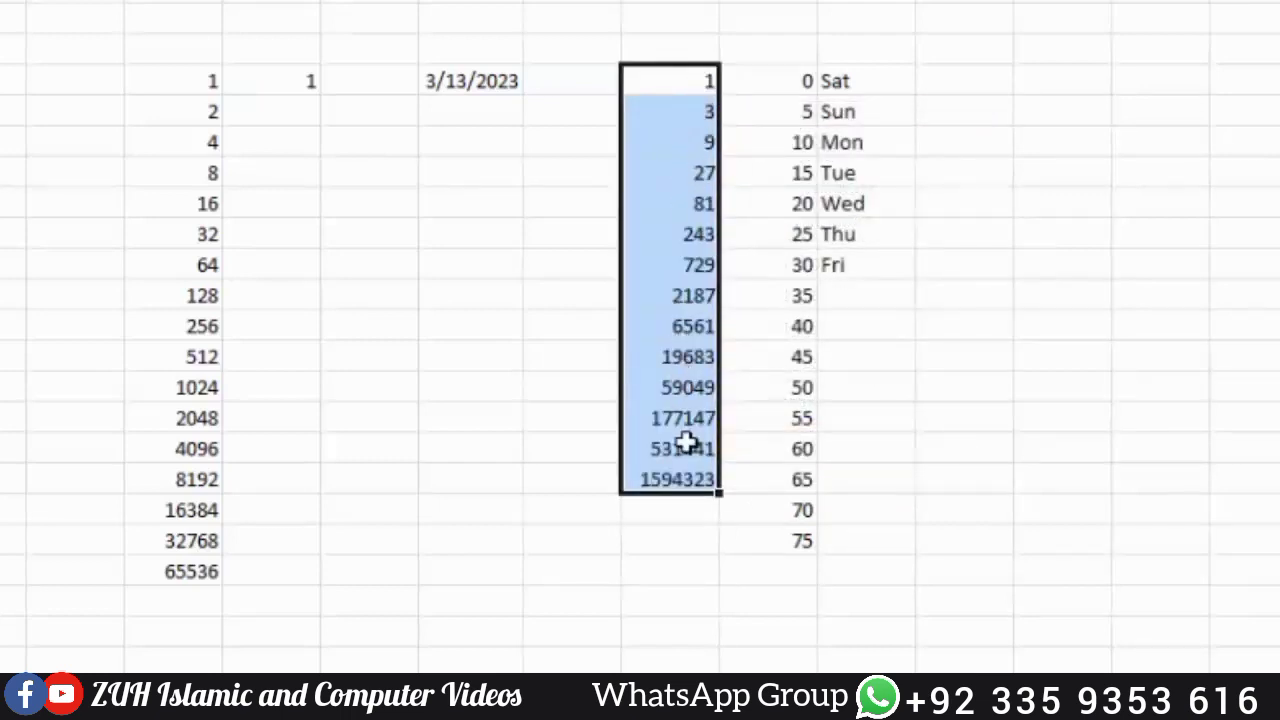
key("Delete")
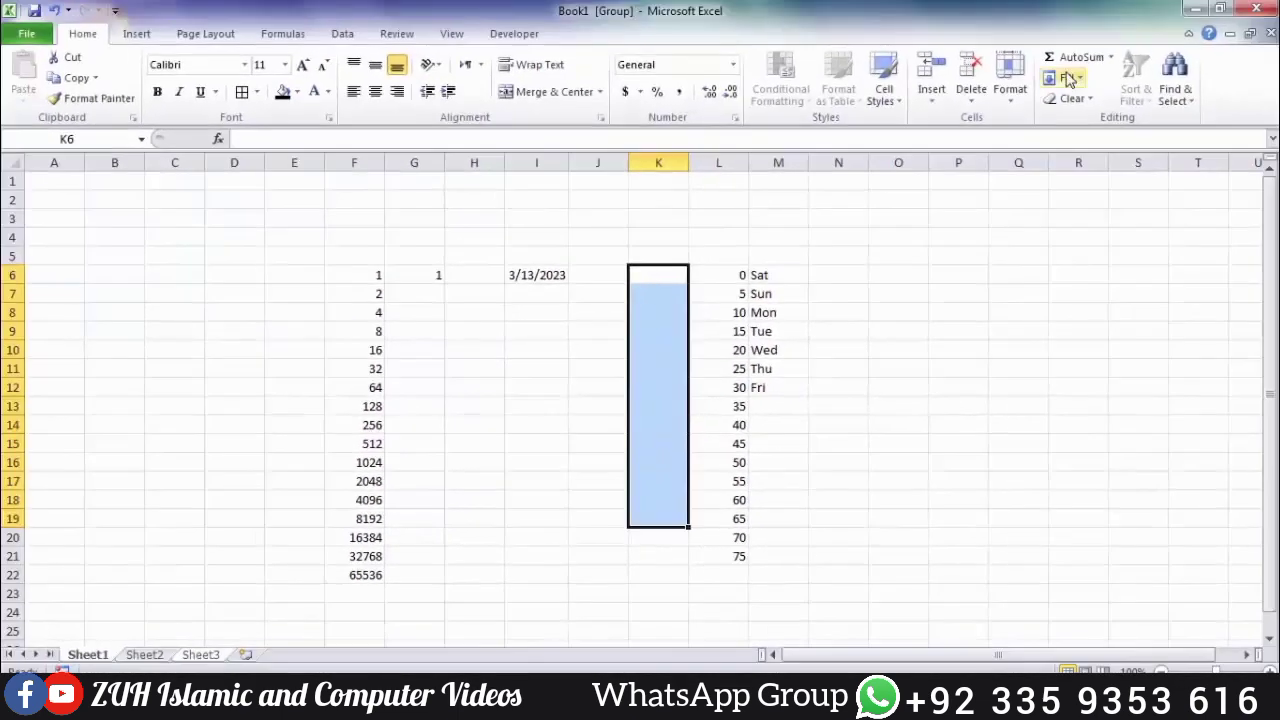
left_click(1068, 78)
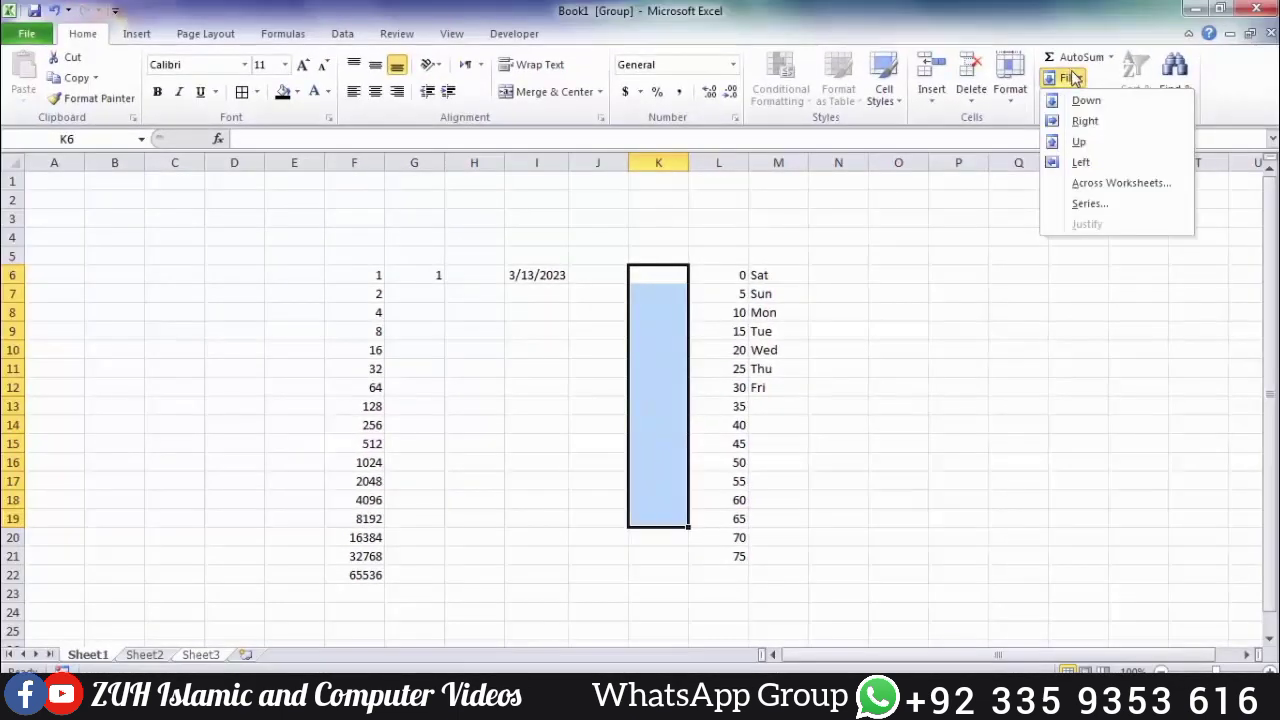
left_click(1089, 204)
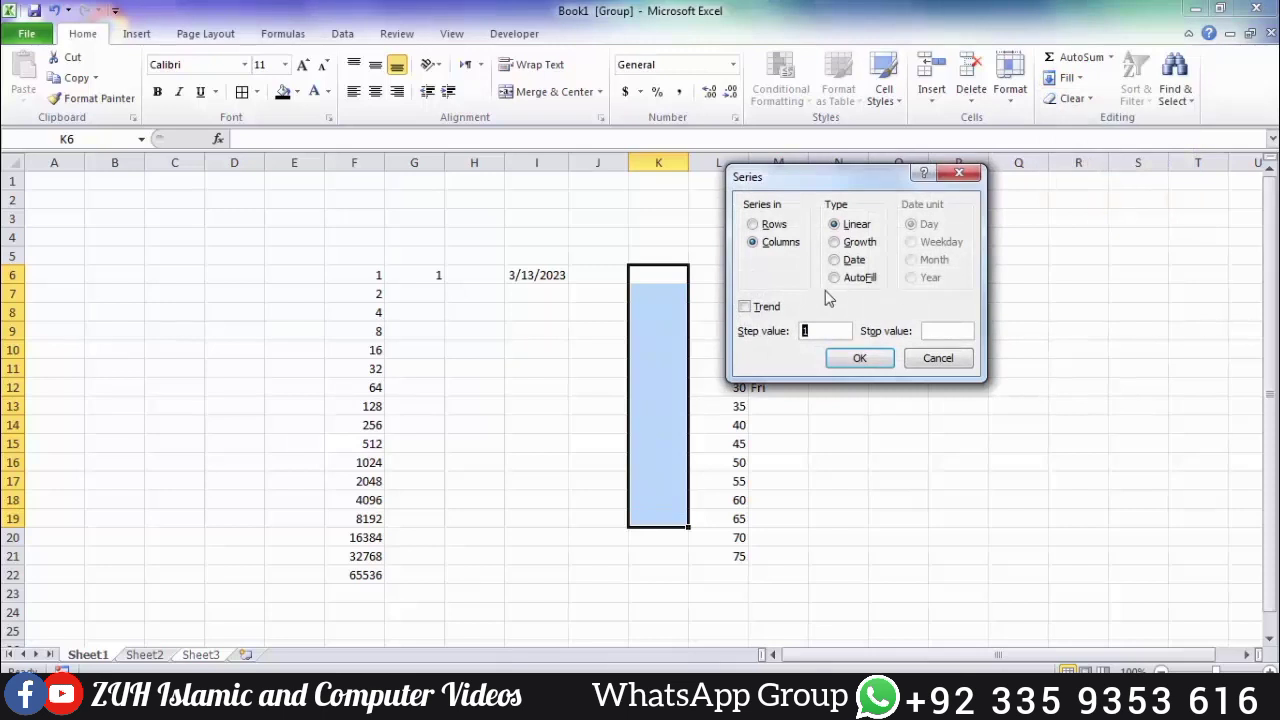
left_click(759, 312)
left_click(759, 312)
left_click(913, 352)
Fill the F6:O15 grid by rows with a linear trend series, using its numbered top row and first column.
left_click_drag(286, 226, 840, 588)
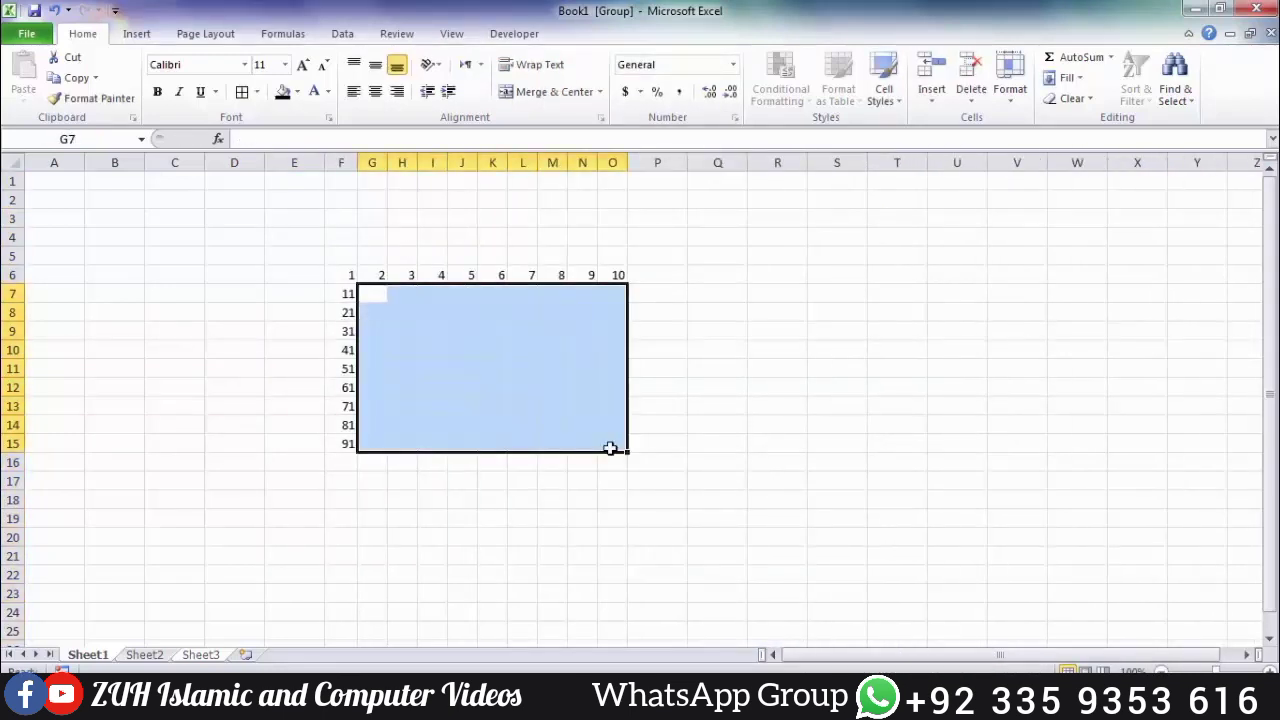
left_click_drag(341, 277, 606, 440)
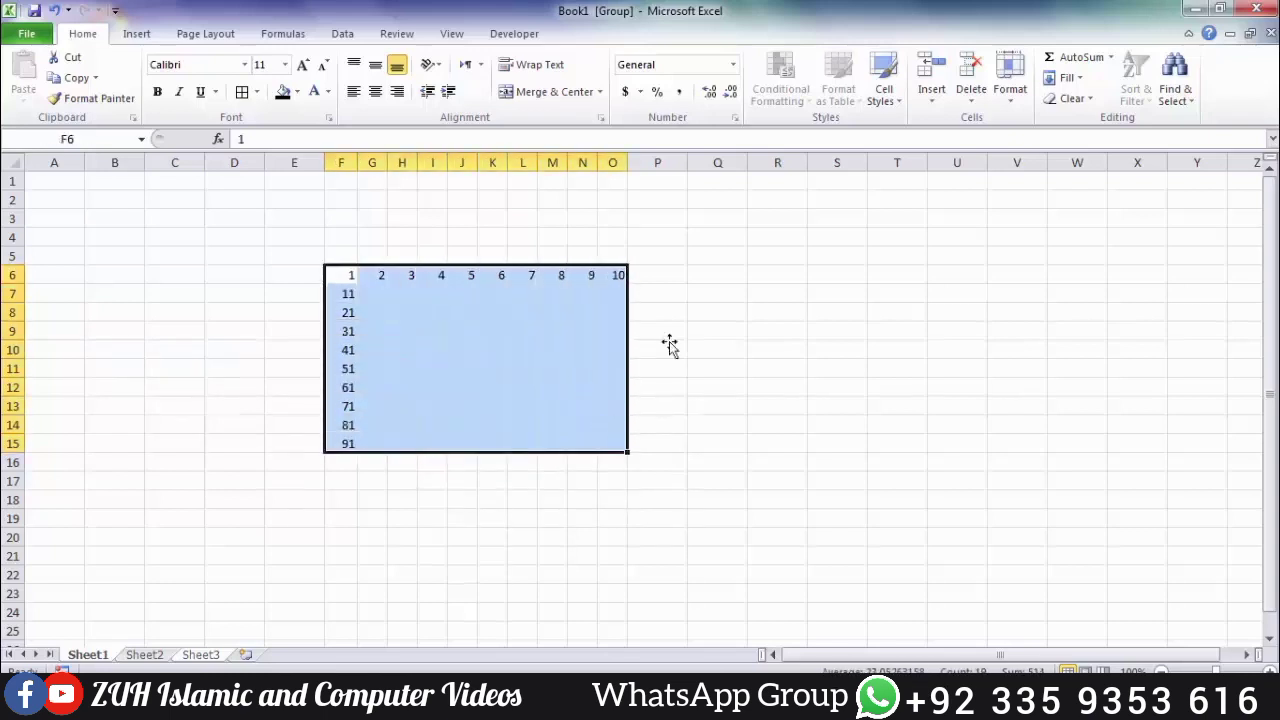
left_click(1083, 80)
left_click(1089, 204)
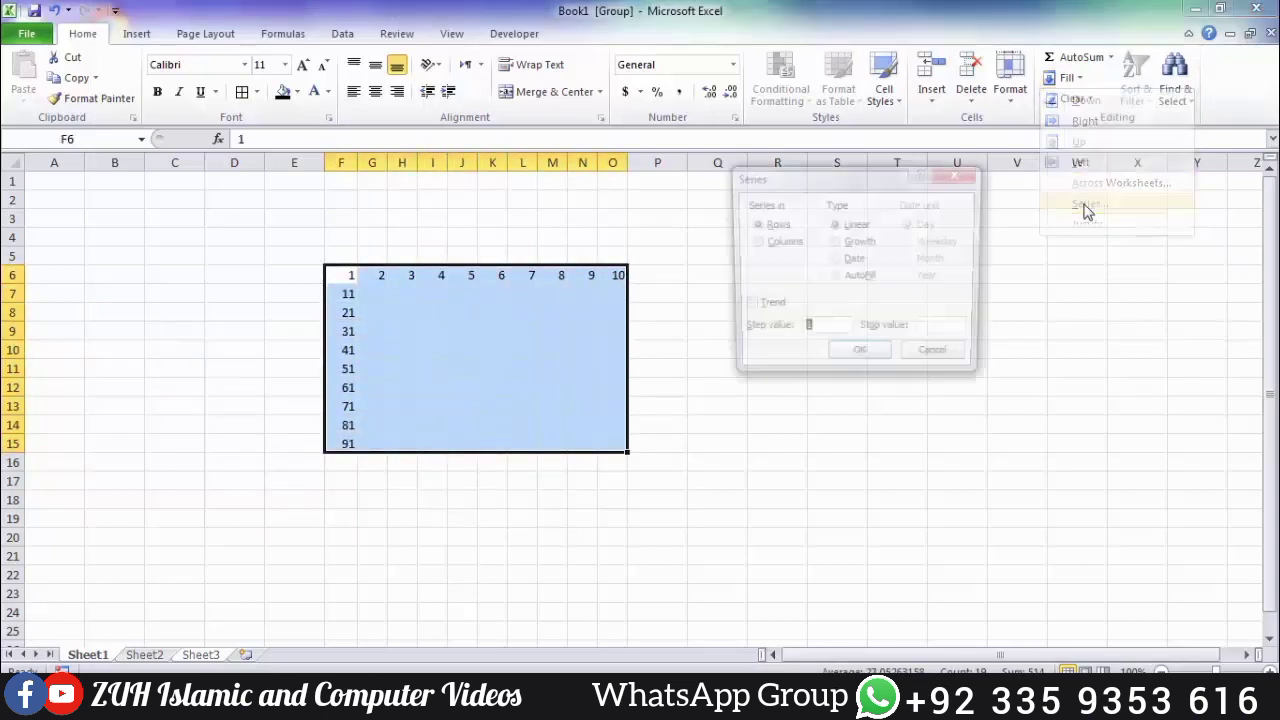
left_click(748, 307)
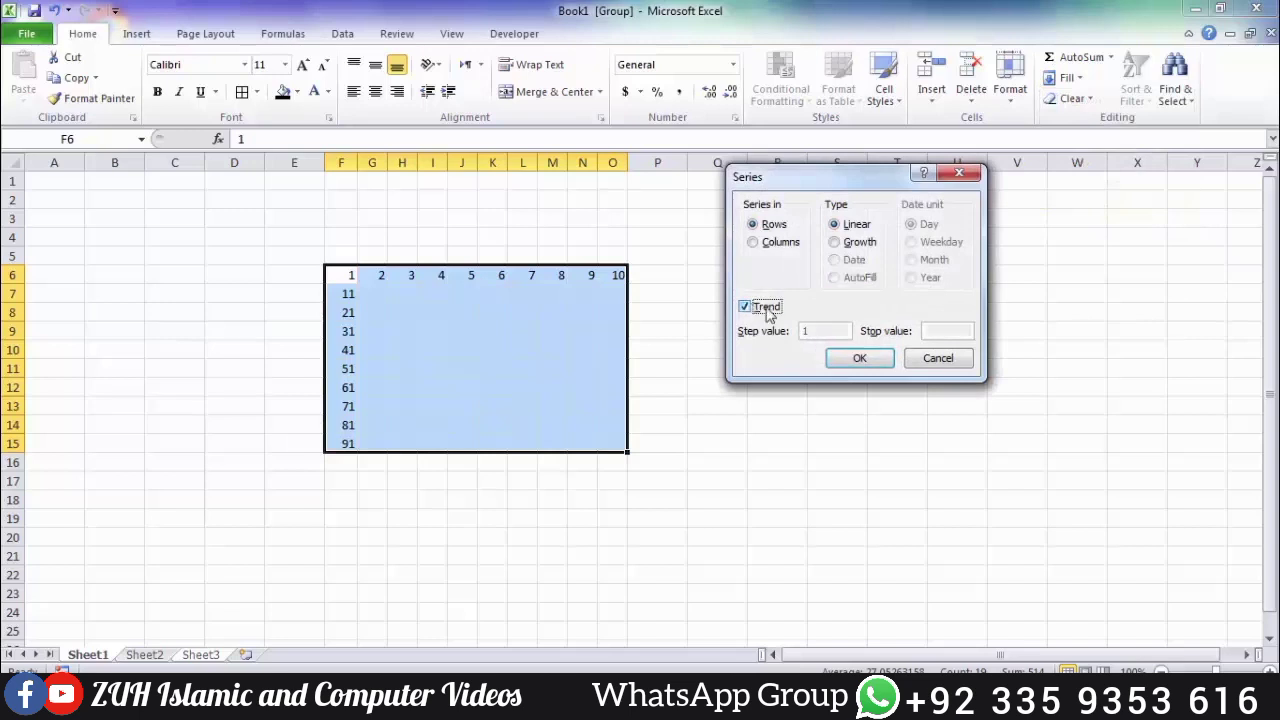
left_click(859, 358)
left_click(498, 398)
left_click_drag(349, 278, 617, 457)
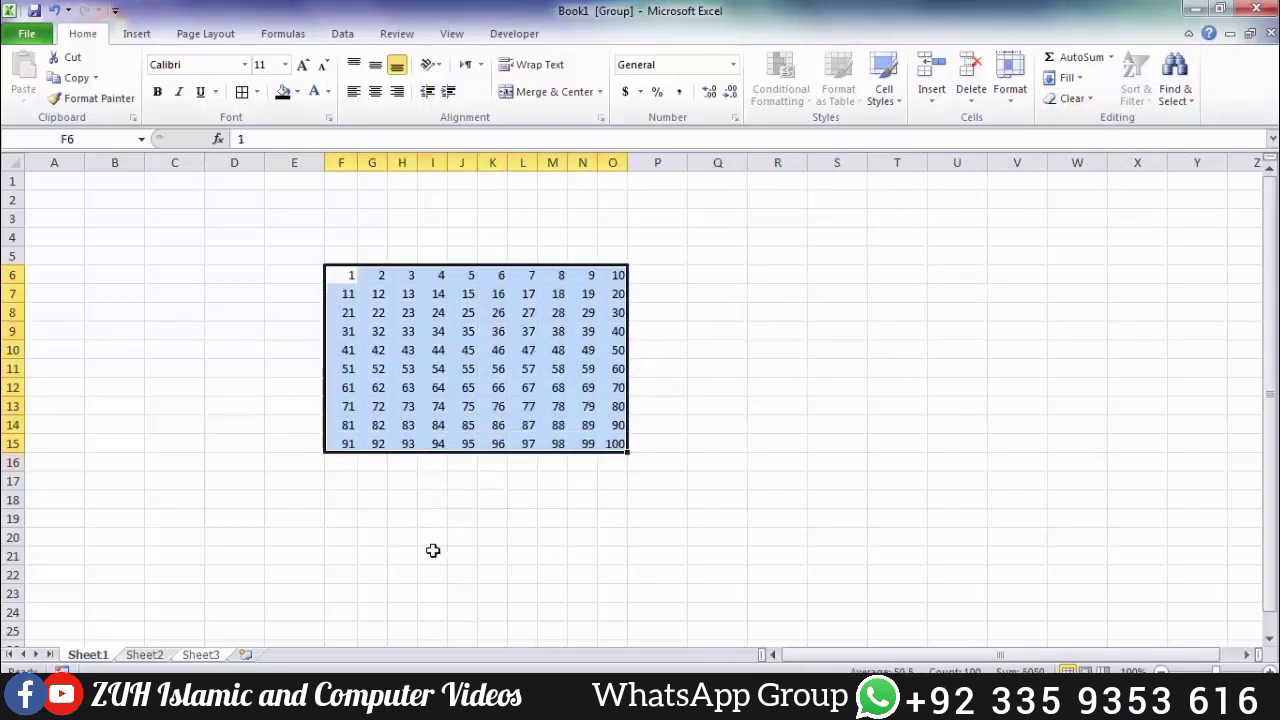
Enter 1, 3, 5, 7 and 9 across F17:J17 and 11, 21, 31 and 41 down F18:F21.
left_click(343, 483)
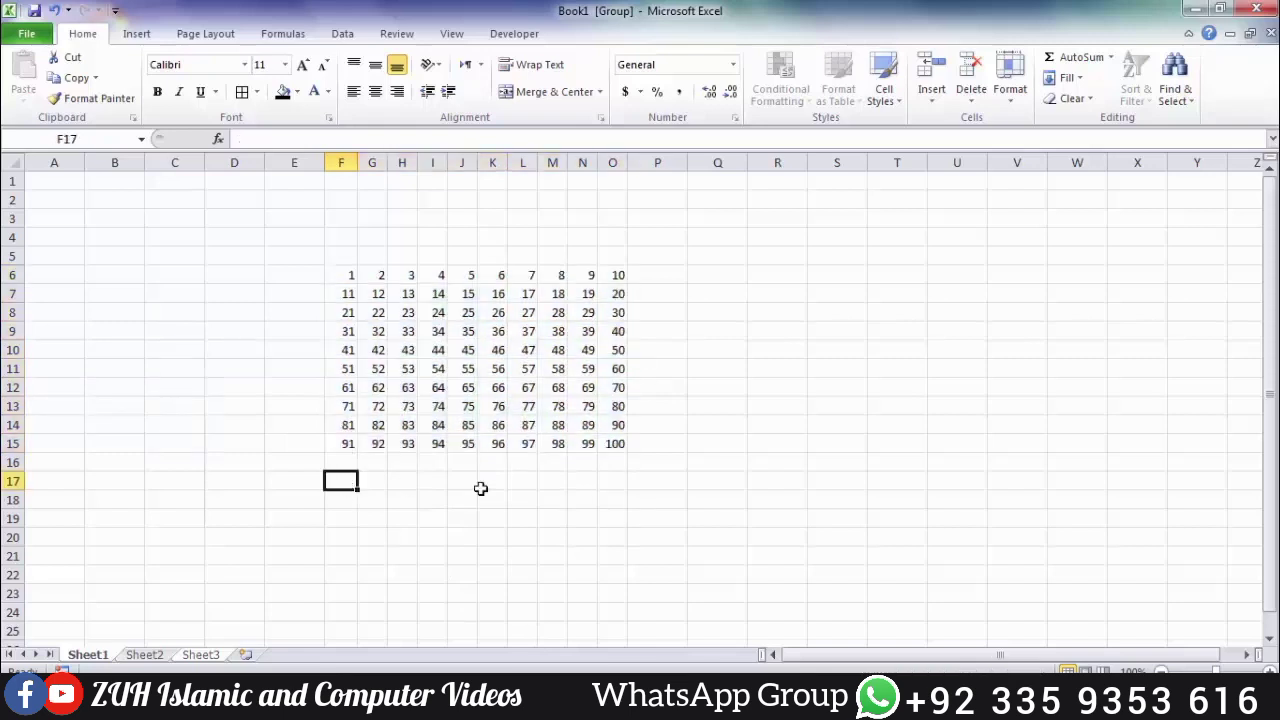
type("1")
key("Tab")
type("3")
key("Tab")
type("5\t7\t9")
key("Return")
type("11")
key("Tab")
key("Tab")
key("Tab")
key("Tab")
key("Return")
type("21 31 41")
Try filling the F17:J21 grid by rows with a linear trend series, and undo the fill.
left_click_drag(343, 482, 471, 551)
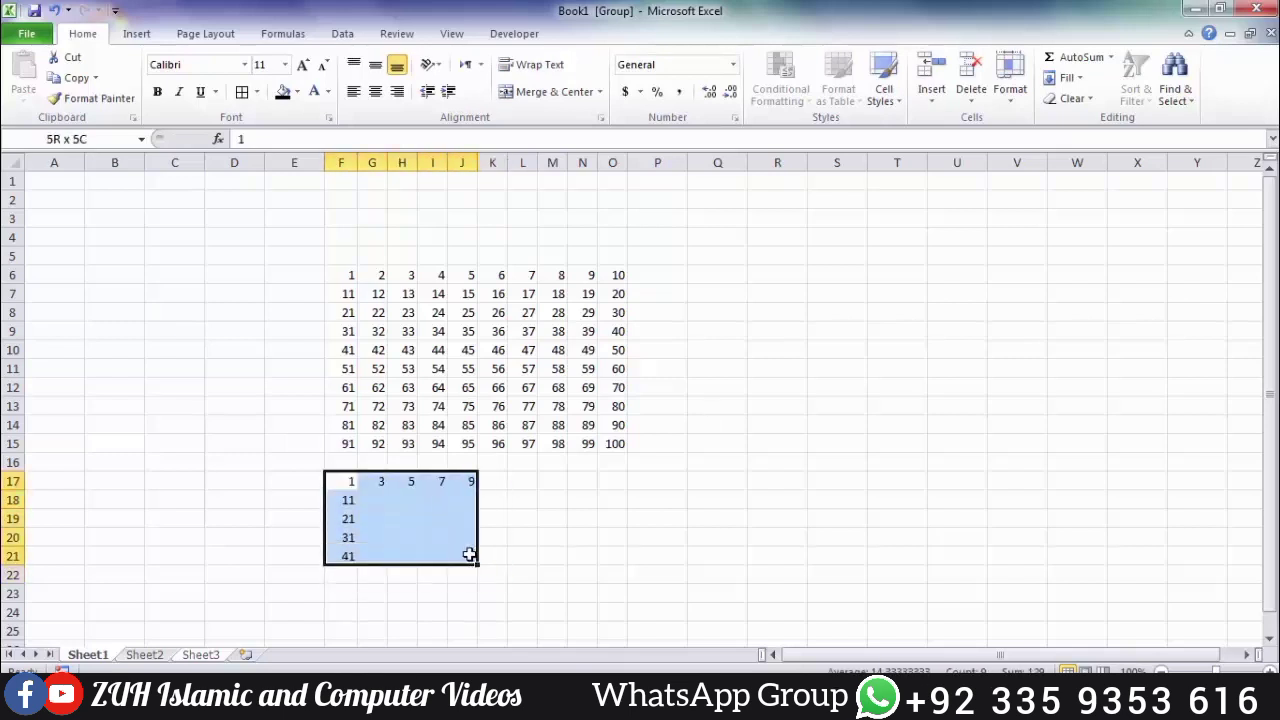
left_click(1072, 97)
left_click(1067, 78)
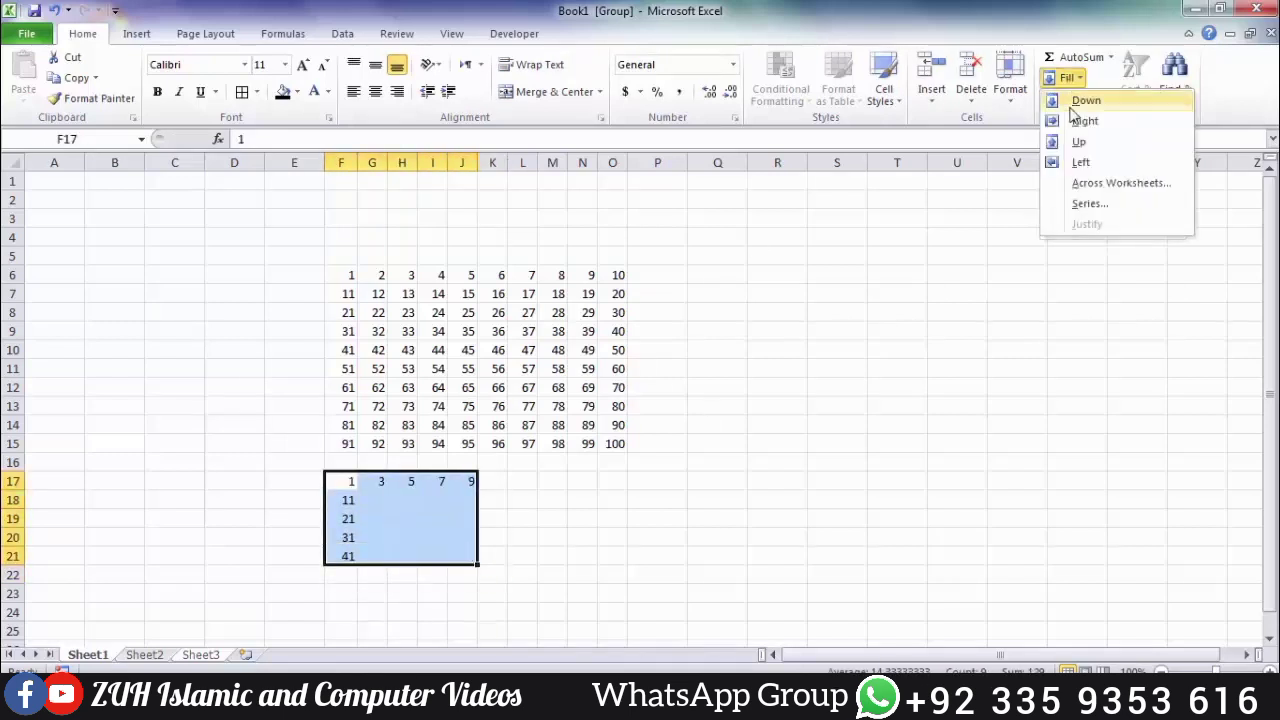
left_click(1087, 204)
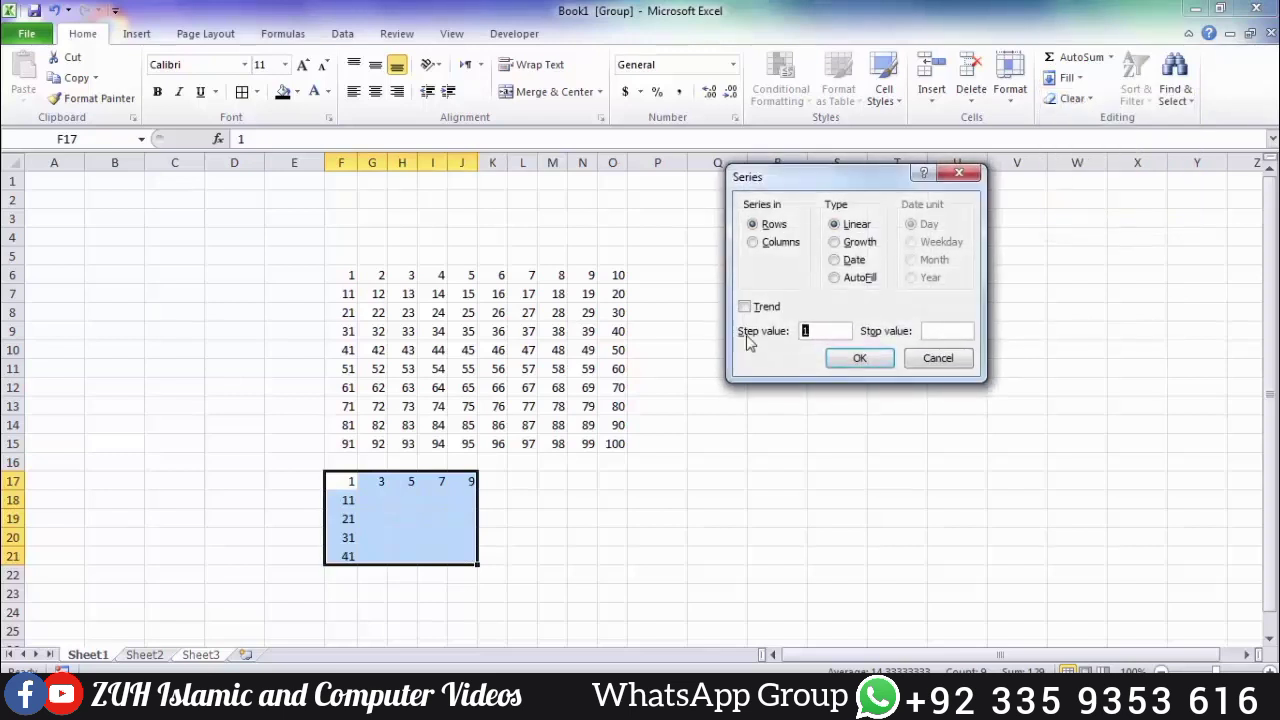
left_click(760, 305)
left_click(859, 358)
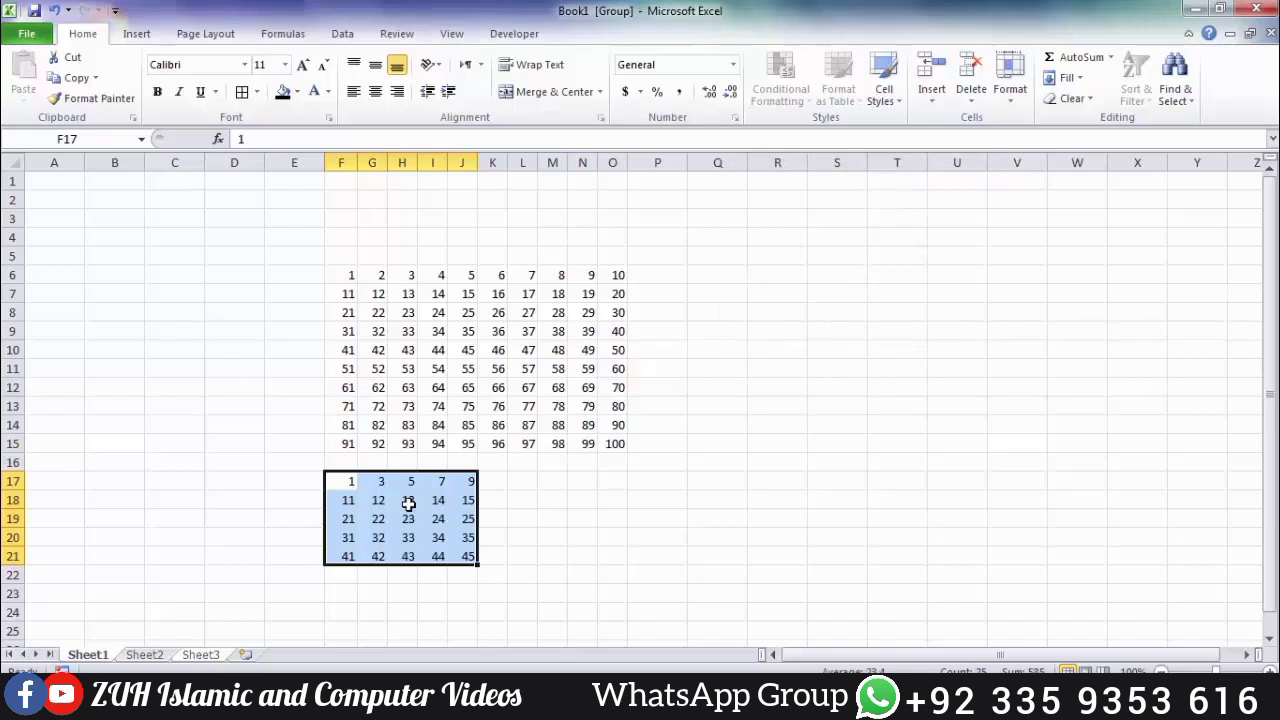
key("ctrl+z")
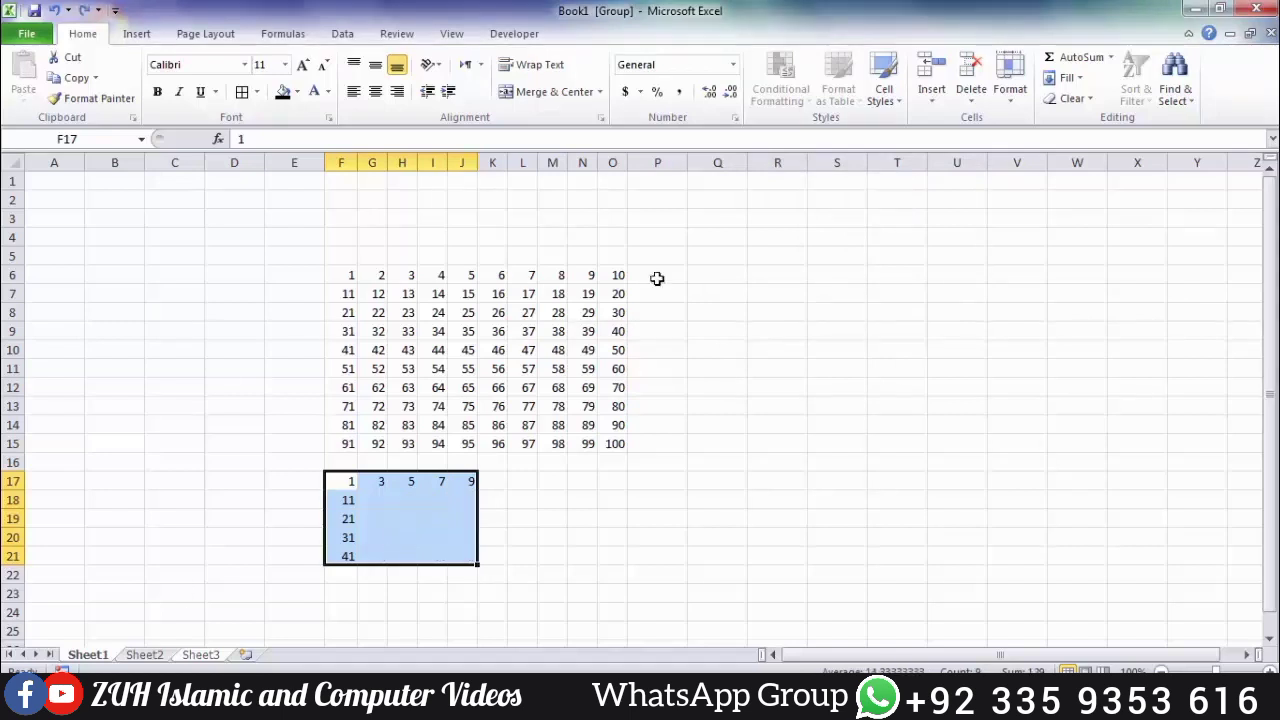
Fill the F17:J21 grid with a series that increases by 2 across each row.
left_click(1067, 77)
left_click(1085, 205)
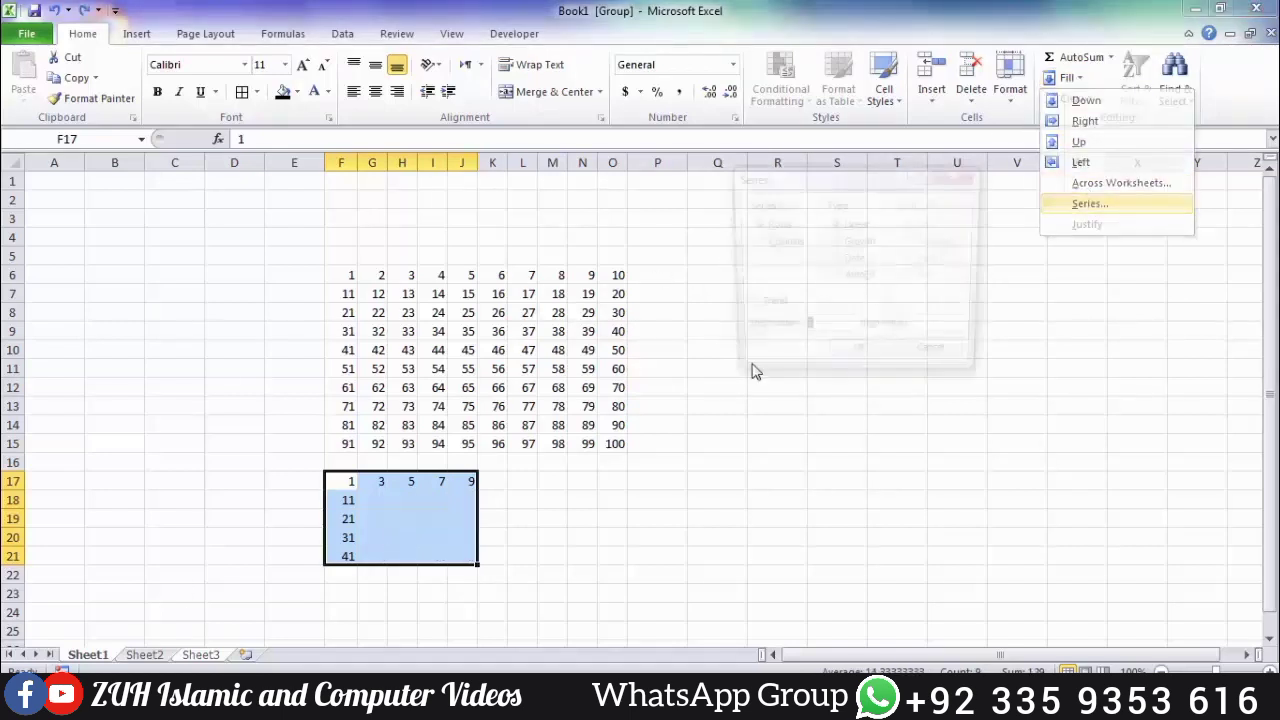
left_click(859, 358)
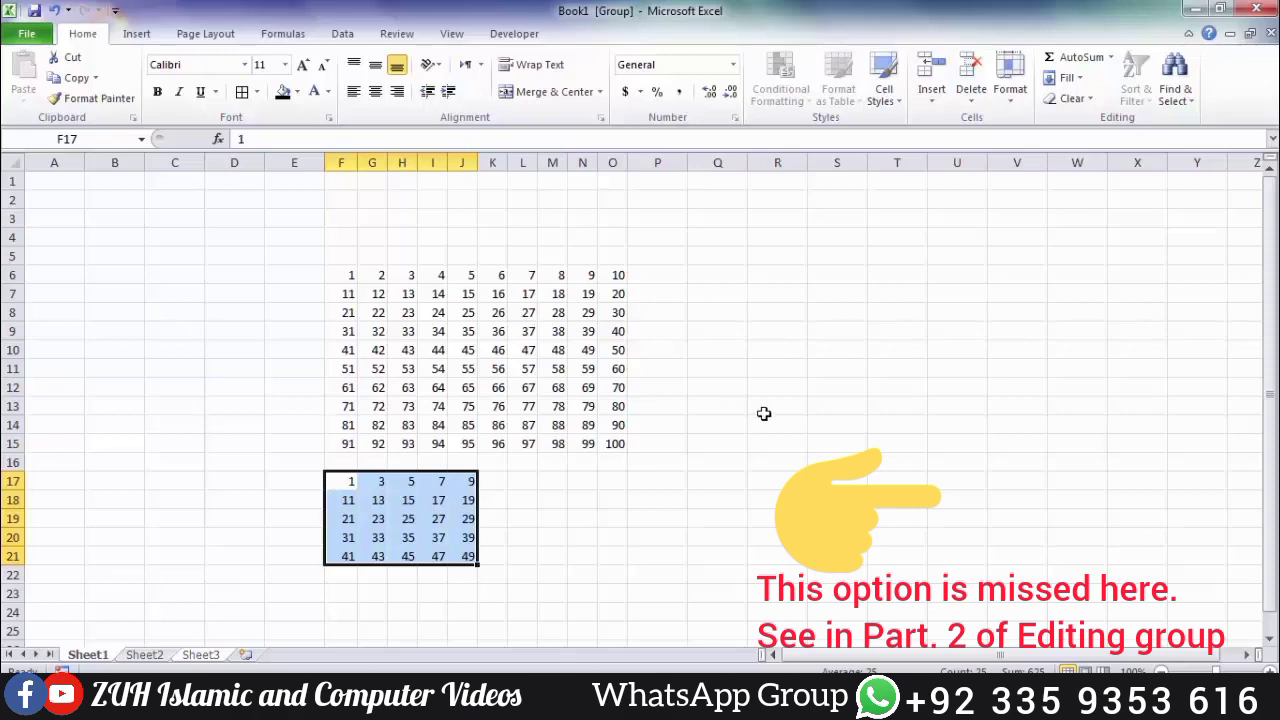
left_click(825, 366)
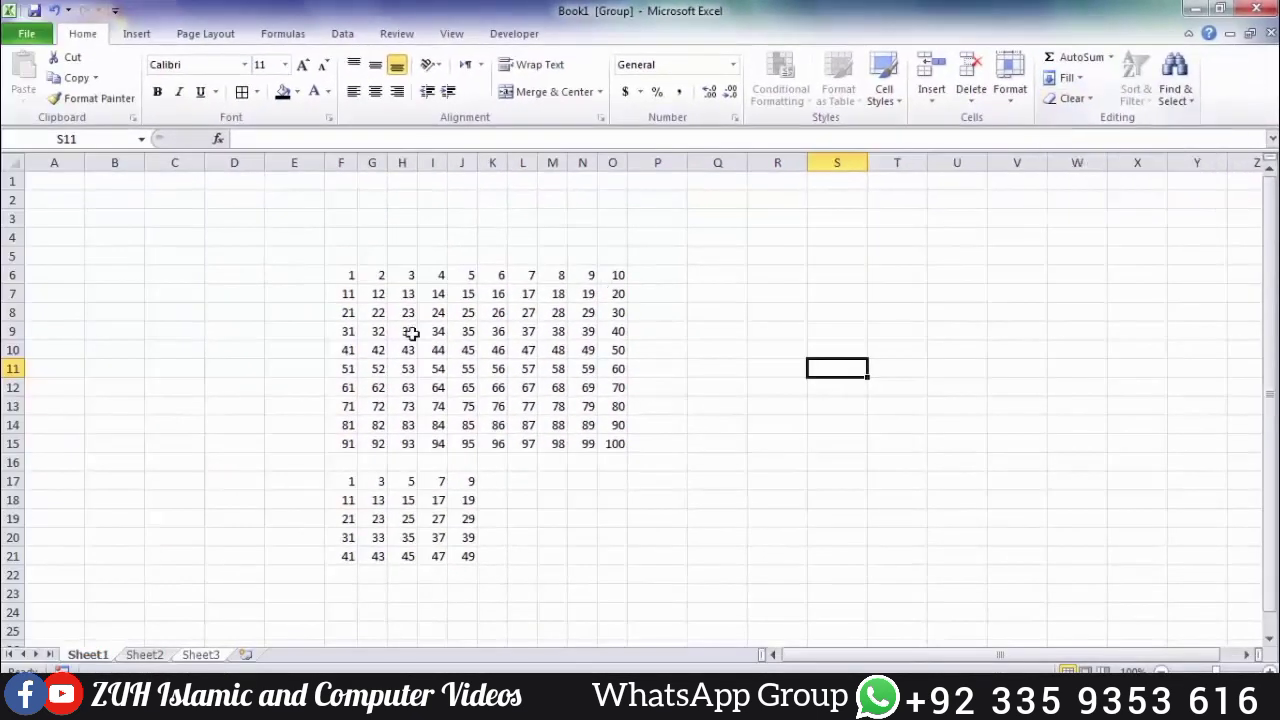
Ungroup the worksheets and switch to the empty Sheet2.
left_click(404, 331)
left_click(147, 655)
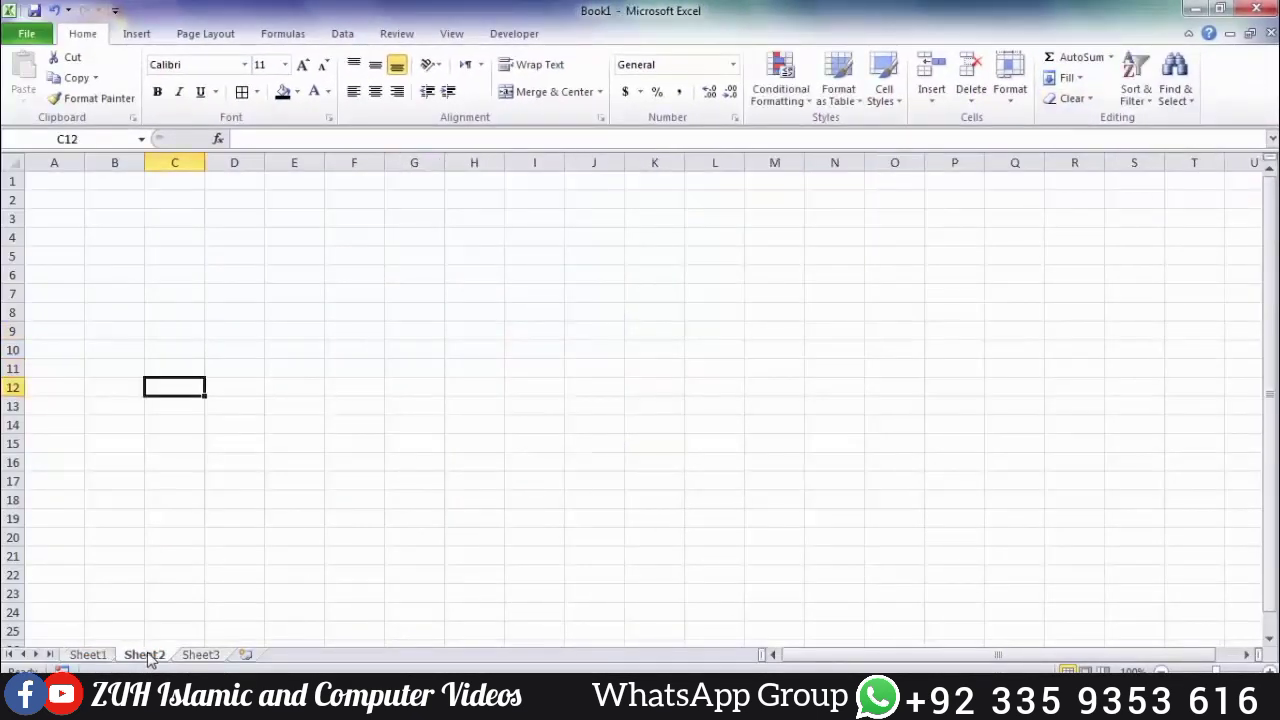
left_click(408, 300)
left_click(345, 259)
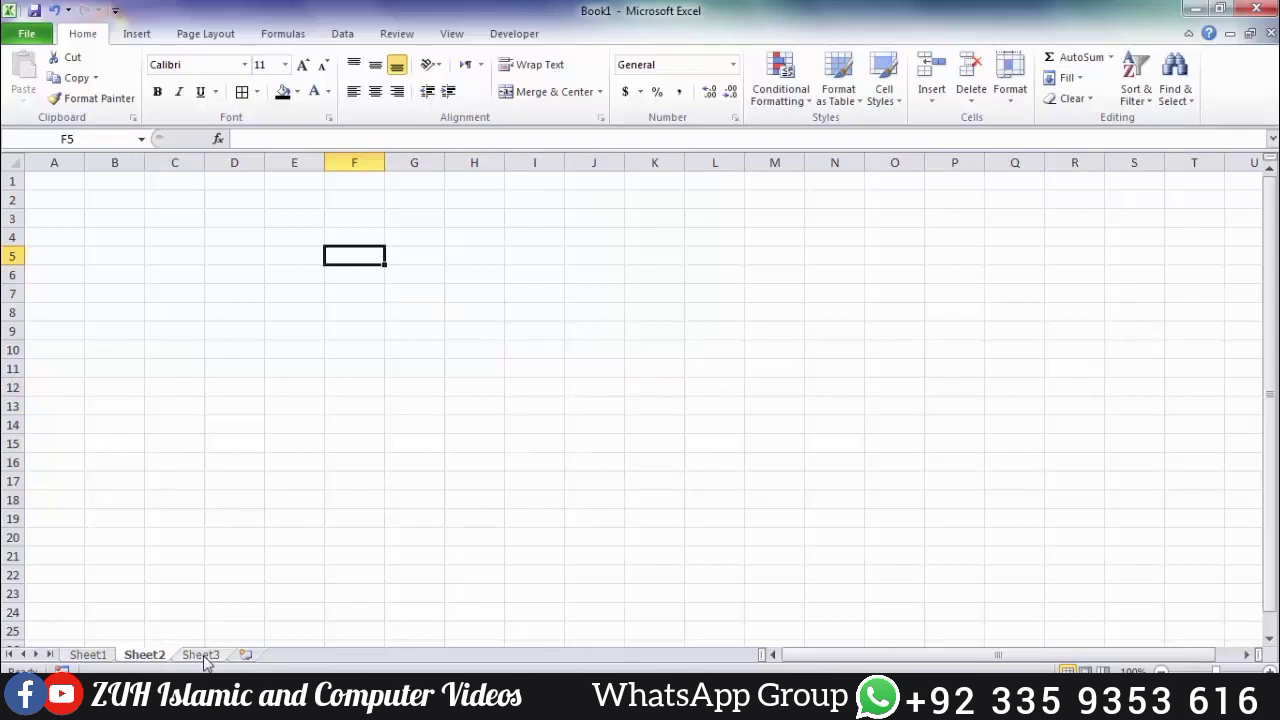
left_click(204, 657)
left_click(90, 657)
left_click(193, 658)
left_click(160, 656)
Create a five-record table in G6:I11 headed Name, Program and Fee, with borders and a black header row.
left_click(414, 277)
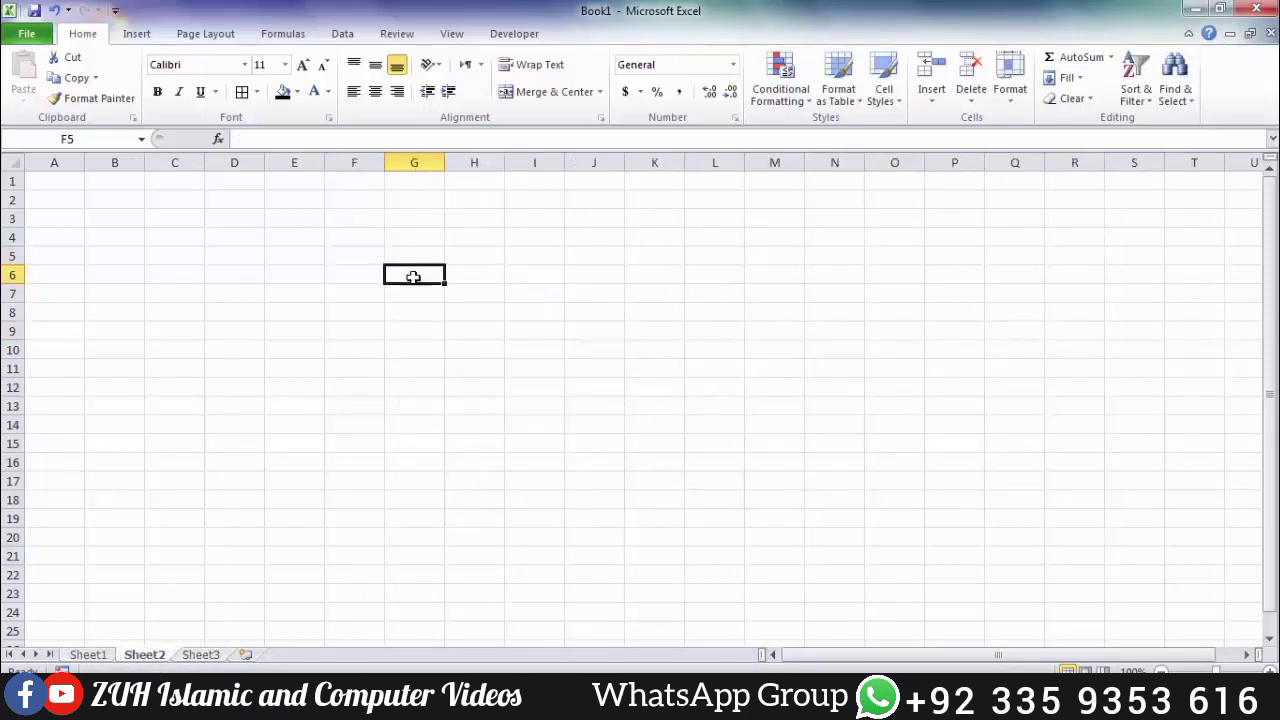
type("Name")
key("Tab")
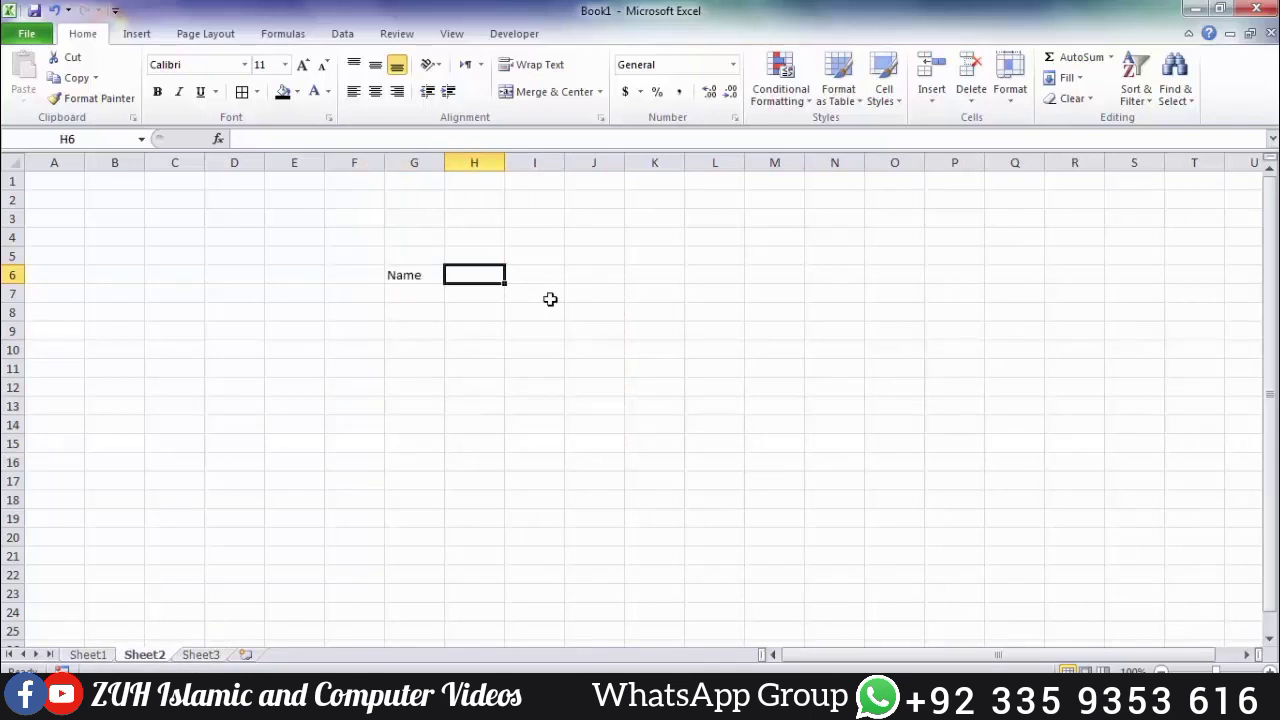
type("Program")
key("Tab")
type("Fee")
key("Return")
type("Ali")
left_click_drag(414, 276, 516, 277)
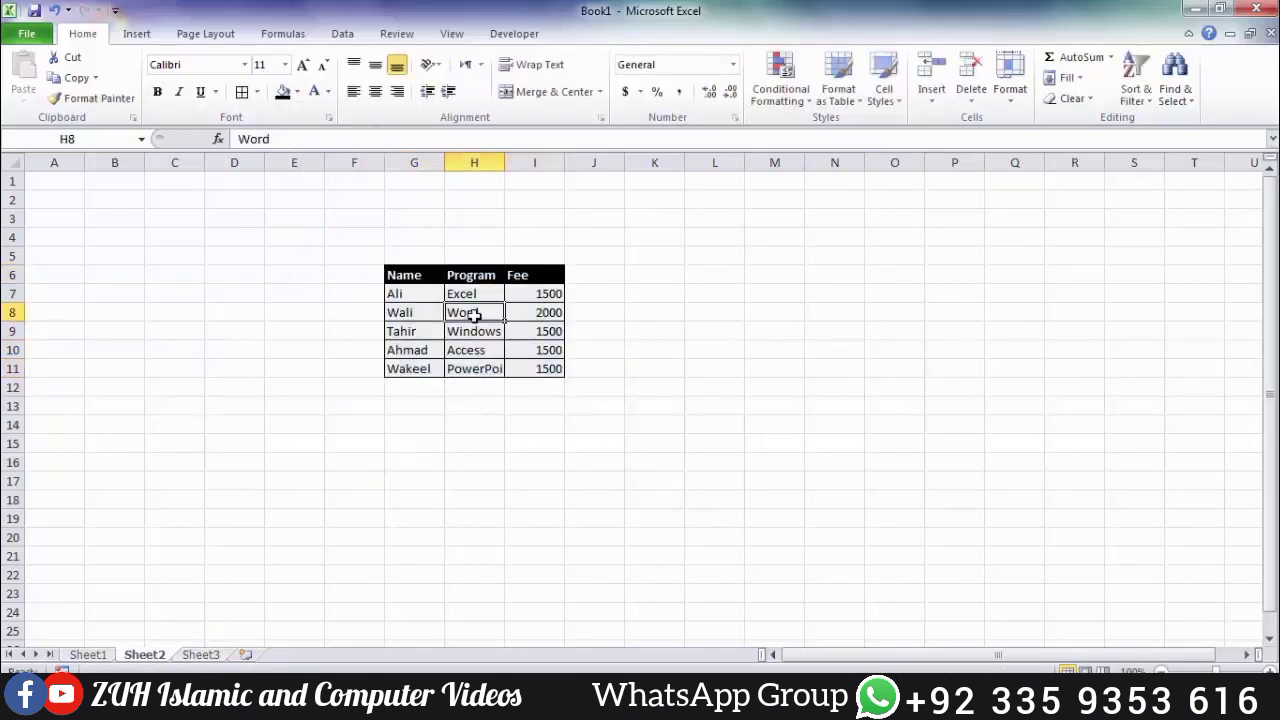
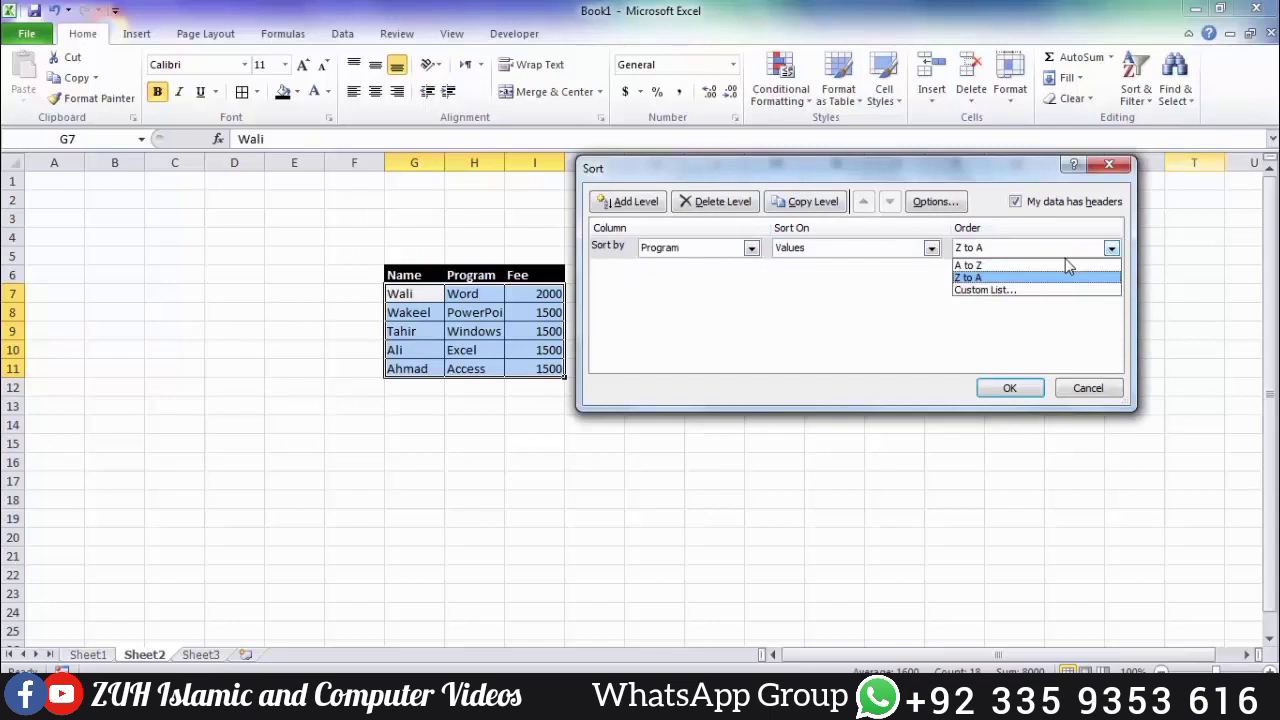
Sort the table by Program in A to Z order.
left_click(1016, 388)
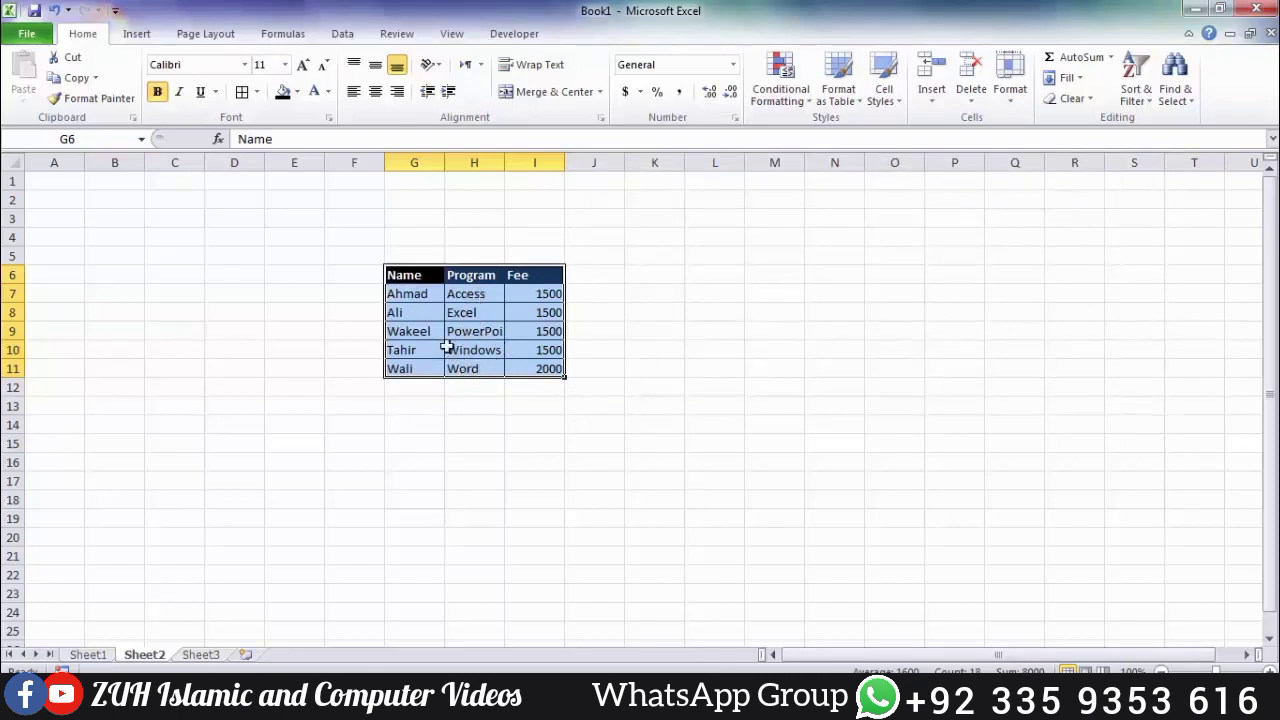
Try a custom sort by column H from A to Z with the header row treated as data, and undo it.
left_click(1133, 92)
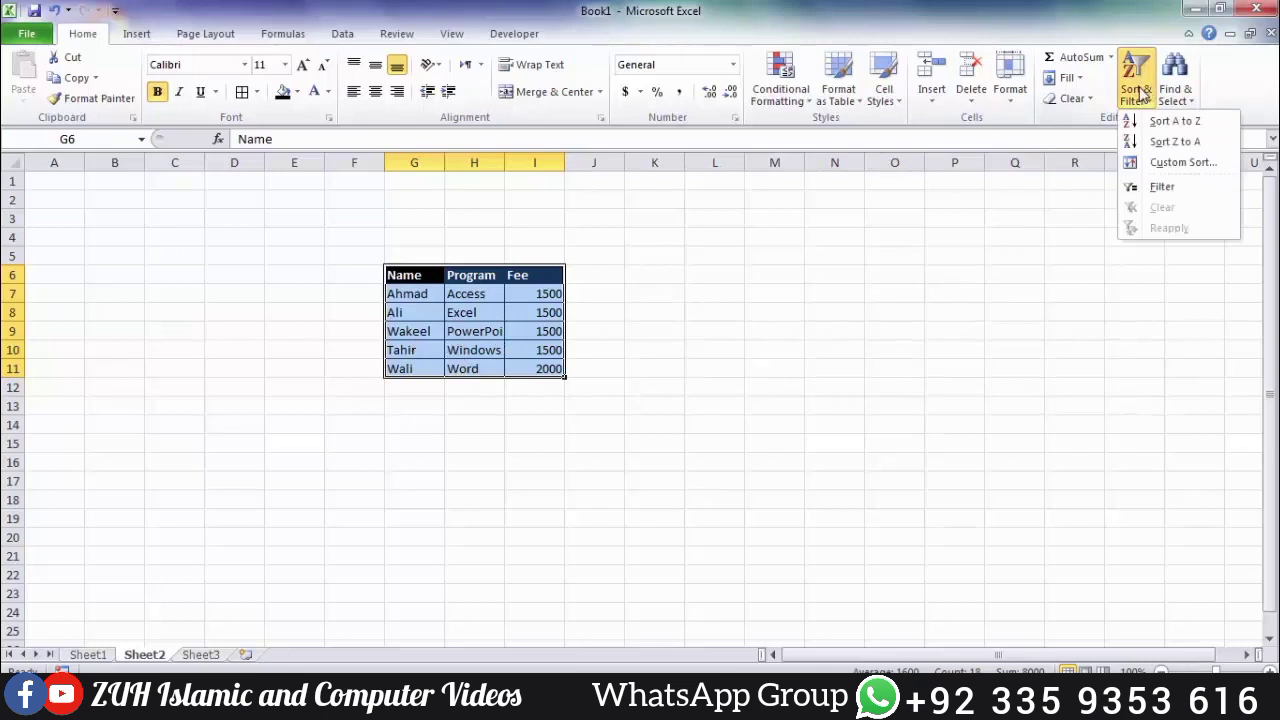
left_click(1178, 162)
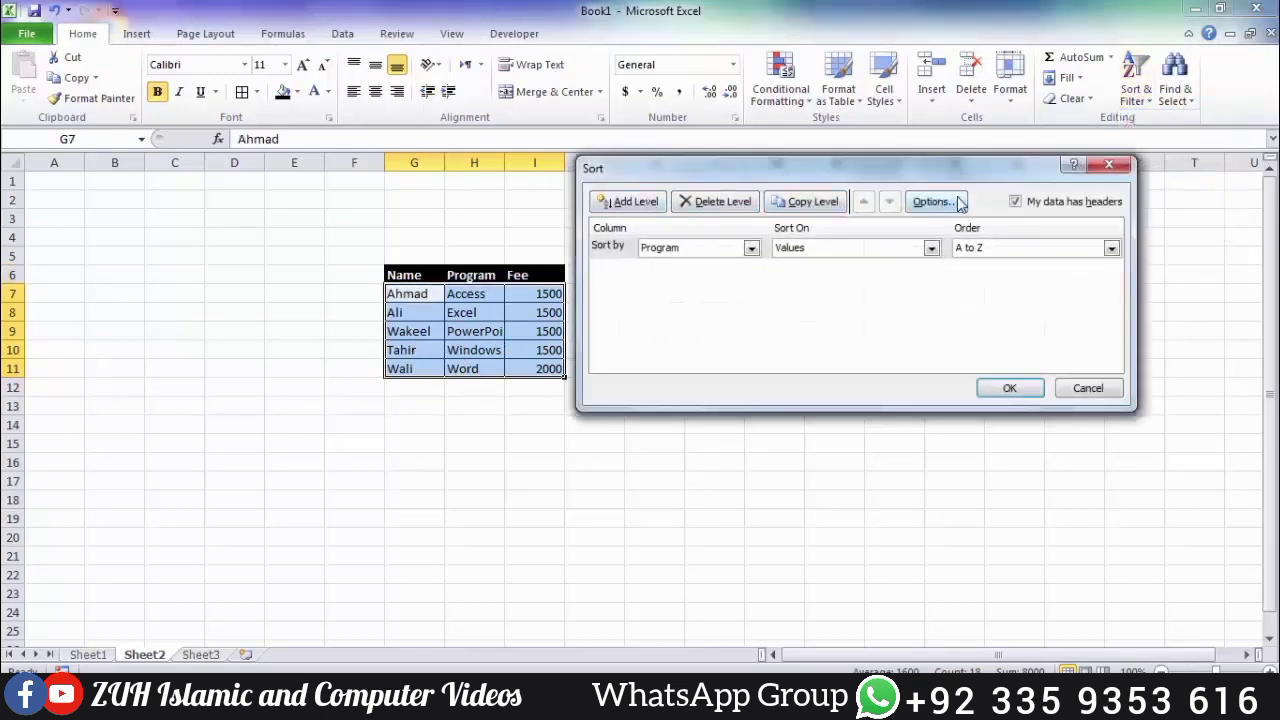
left_click_drag(868, 168, 971, 143)
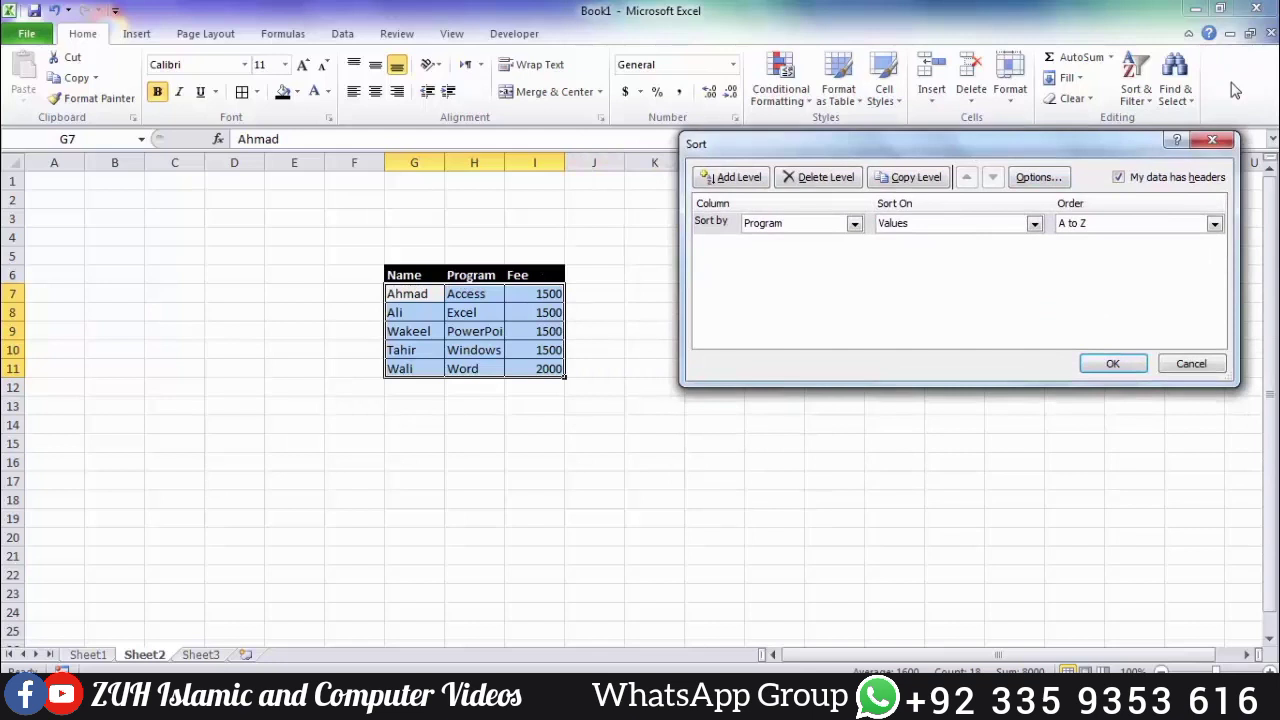
left_click(1119, 178)
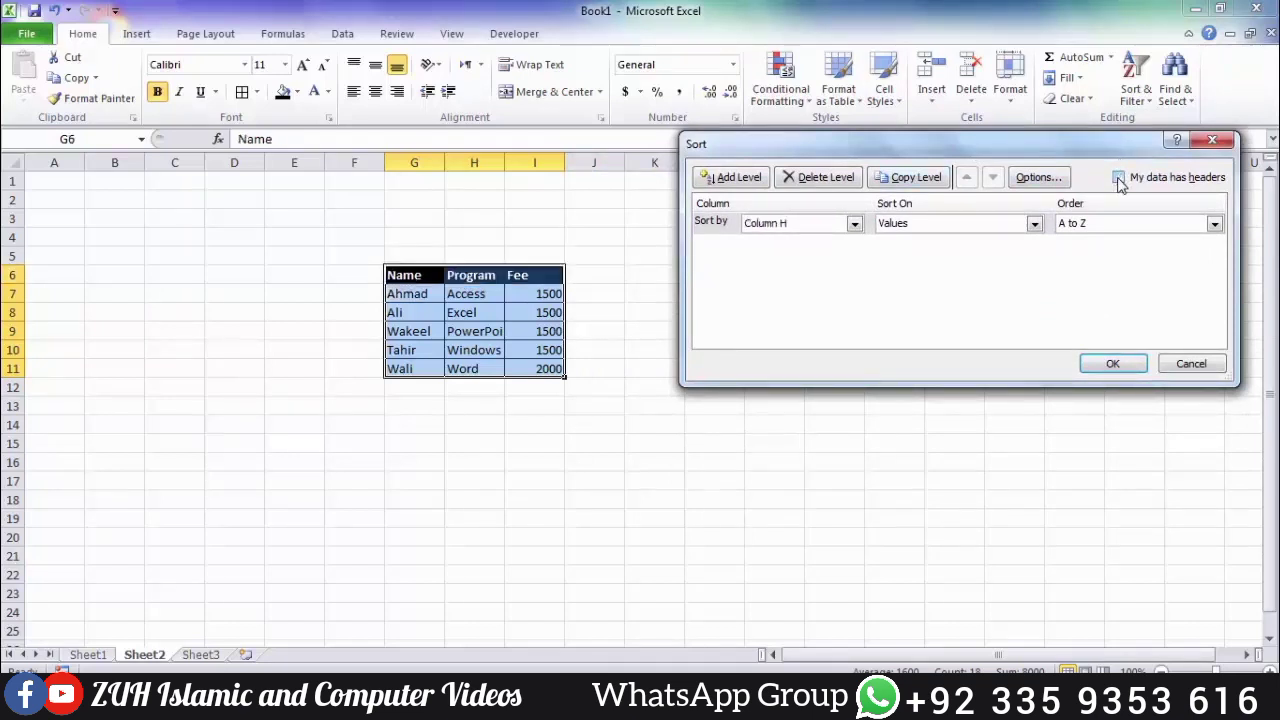
left_click(1112, 364)
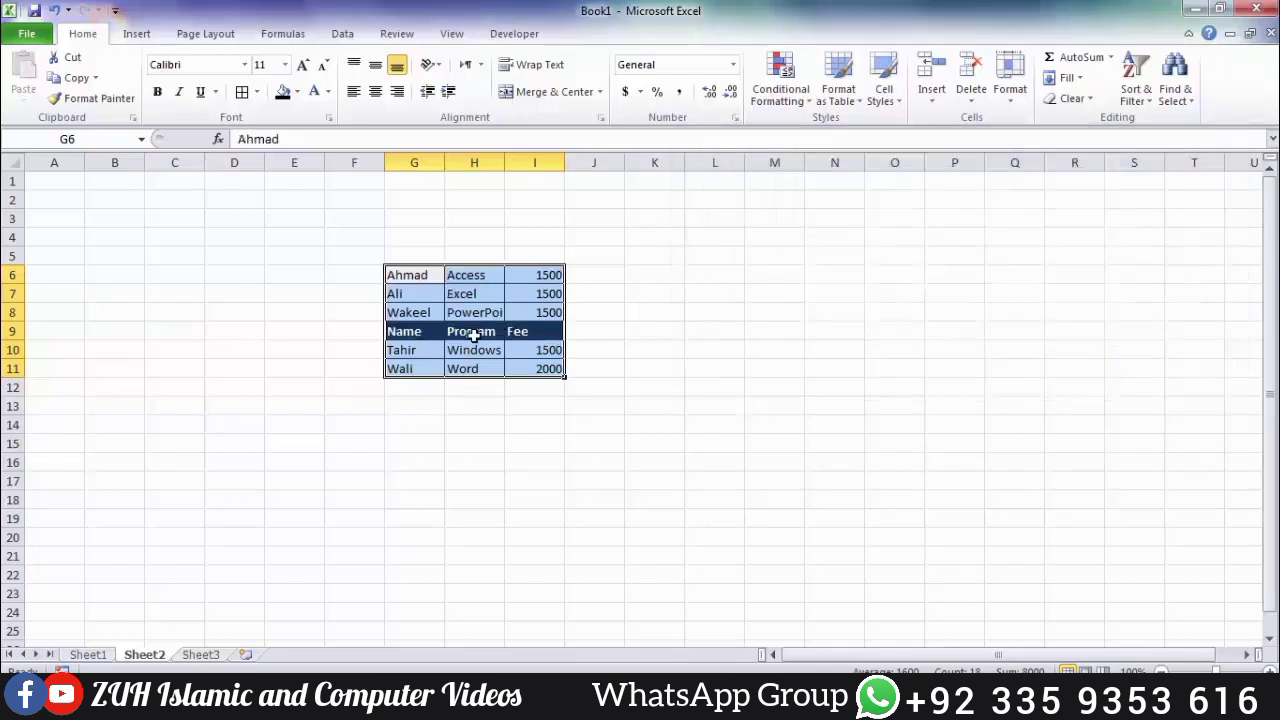
key("ctrl+z")
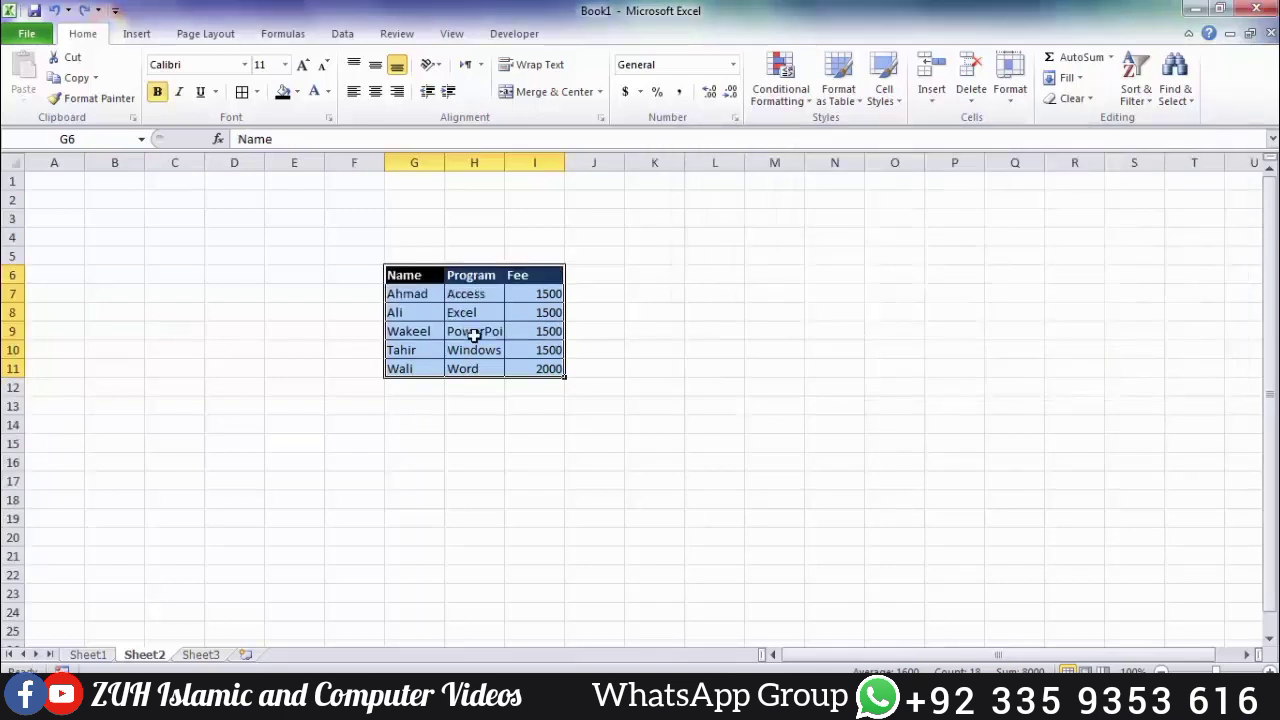
Reopen the custom sort and mark the data as having headers.
left_click(1140, 92)
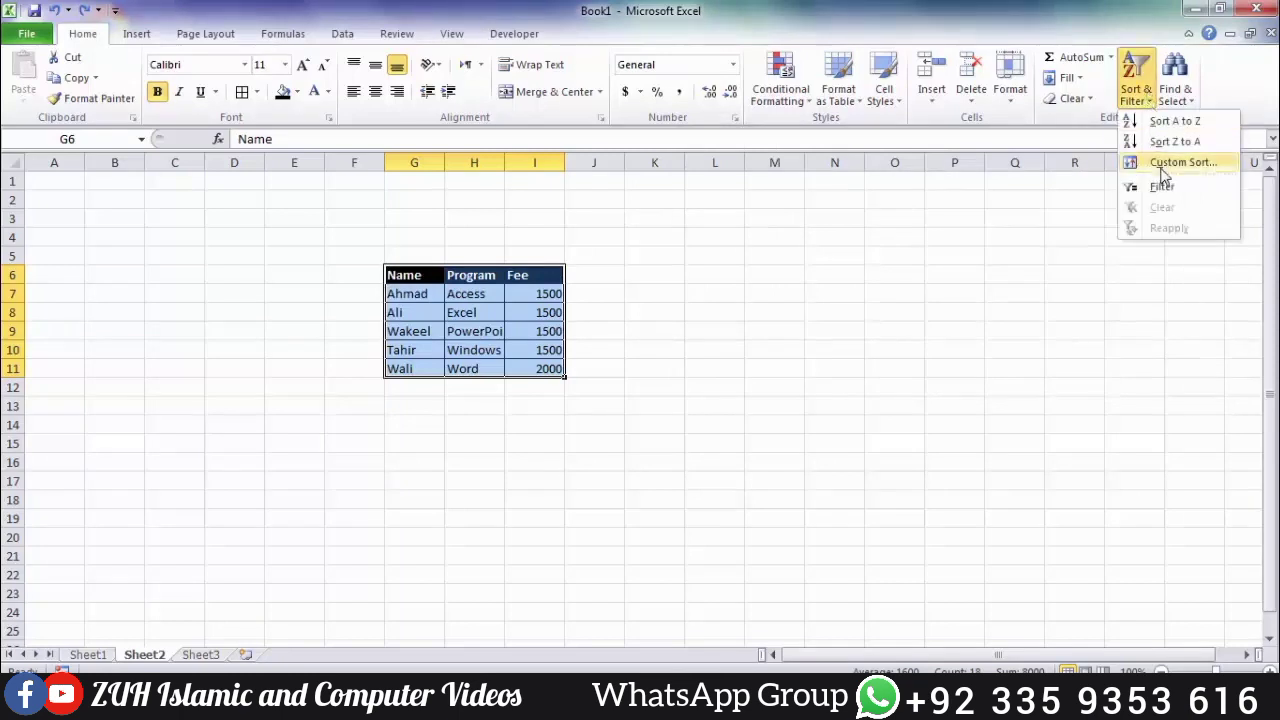
left_click(1160, 163)
left_click(1119, 179)
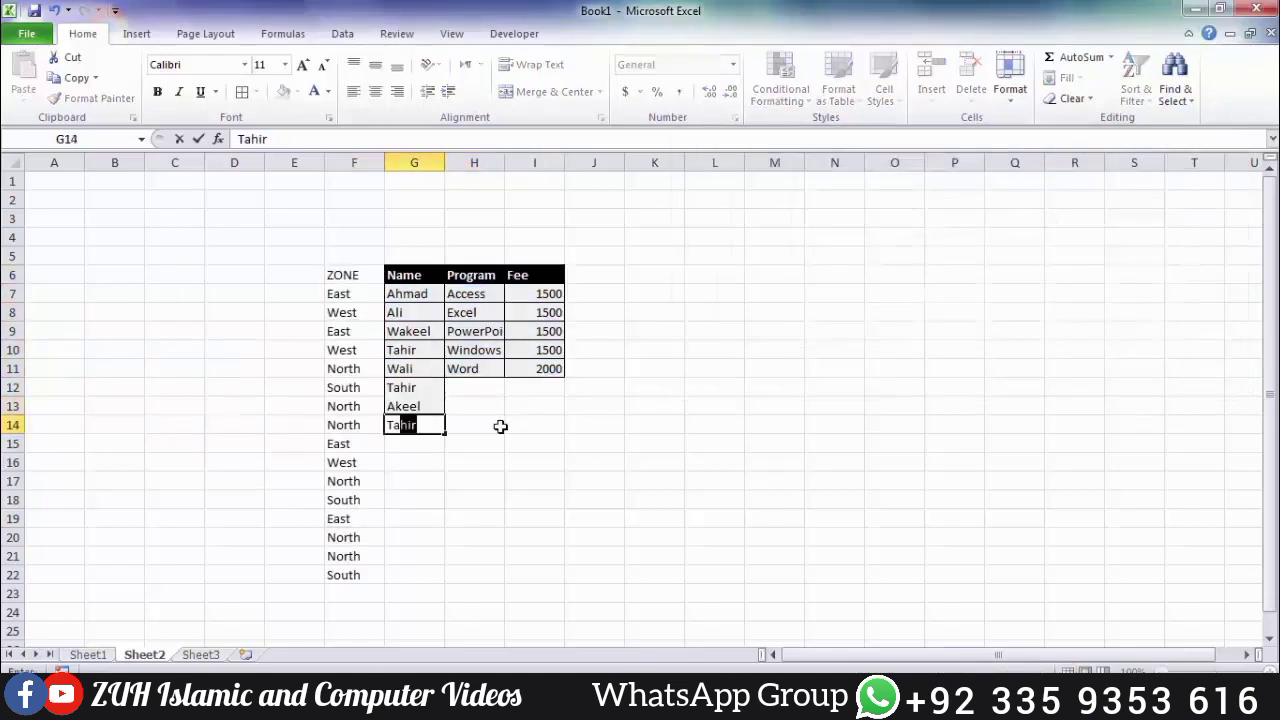
Extend the table to sixteen records in F6:I22 with a ZONE column, repeating the programs down the Program column.
left_click_drag(474, 293, 480, 370)
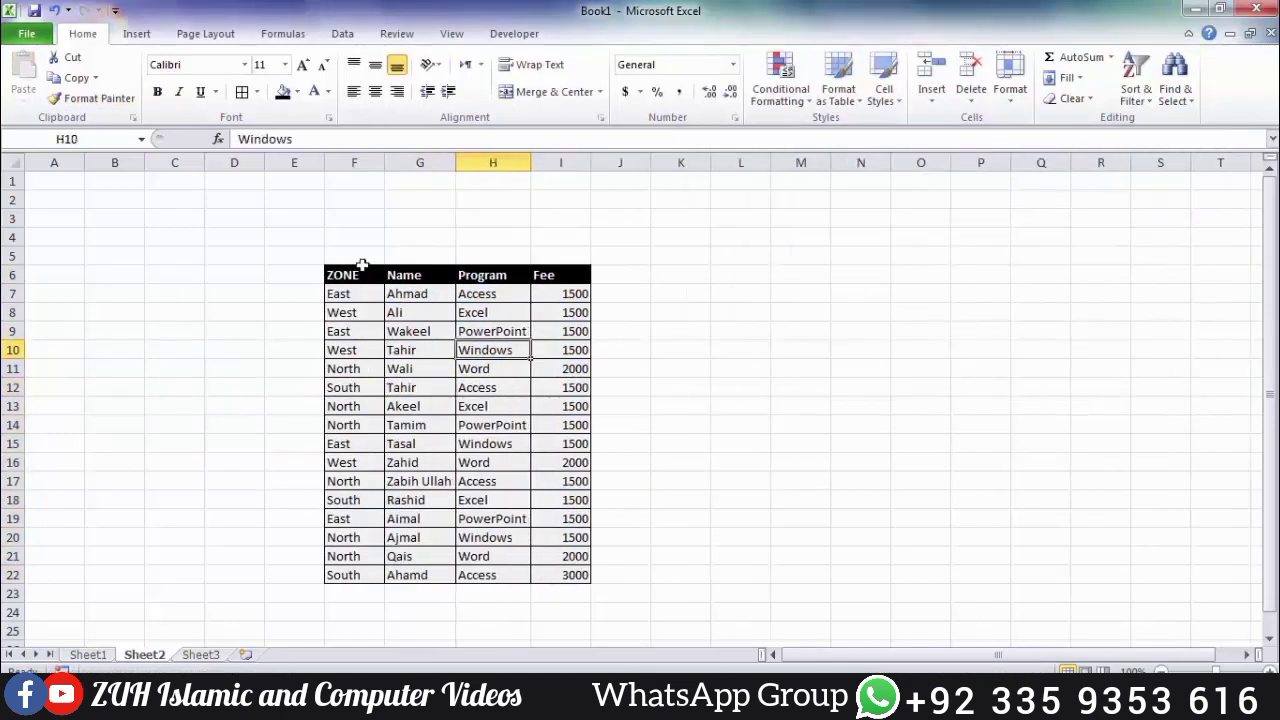
Sort the F6:I22 table by ZONE values from A to Z, treating the first row as headers.
left_click_drag(355, 275, 571, 575)
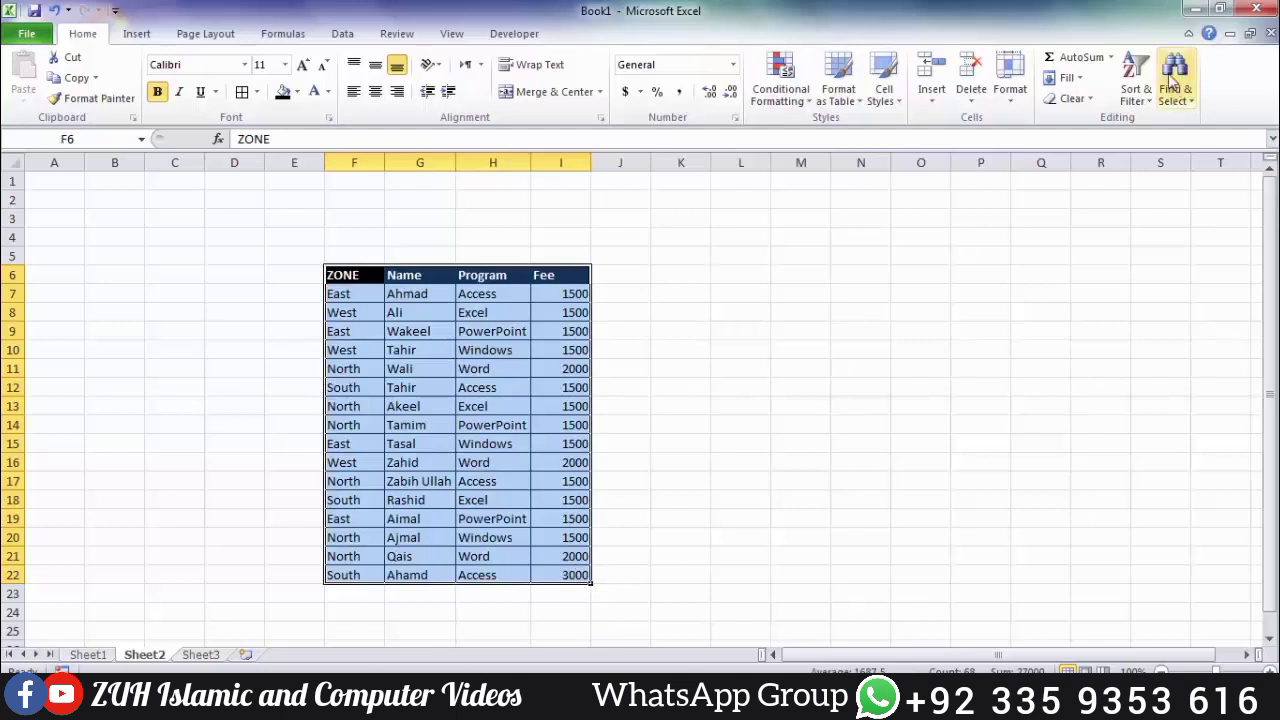
left_click(1136, 88)
left_click(1162, 166)
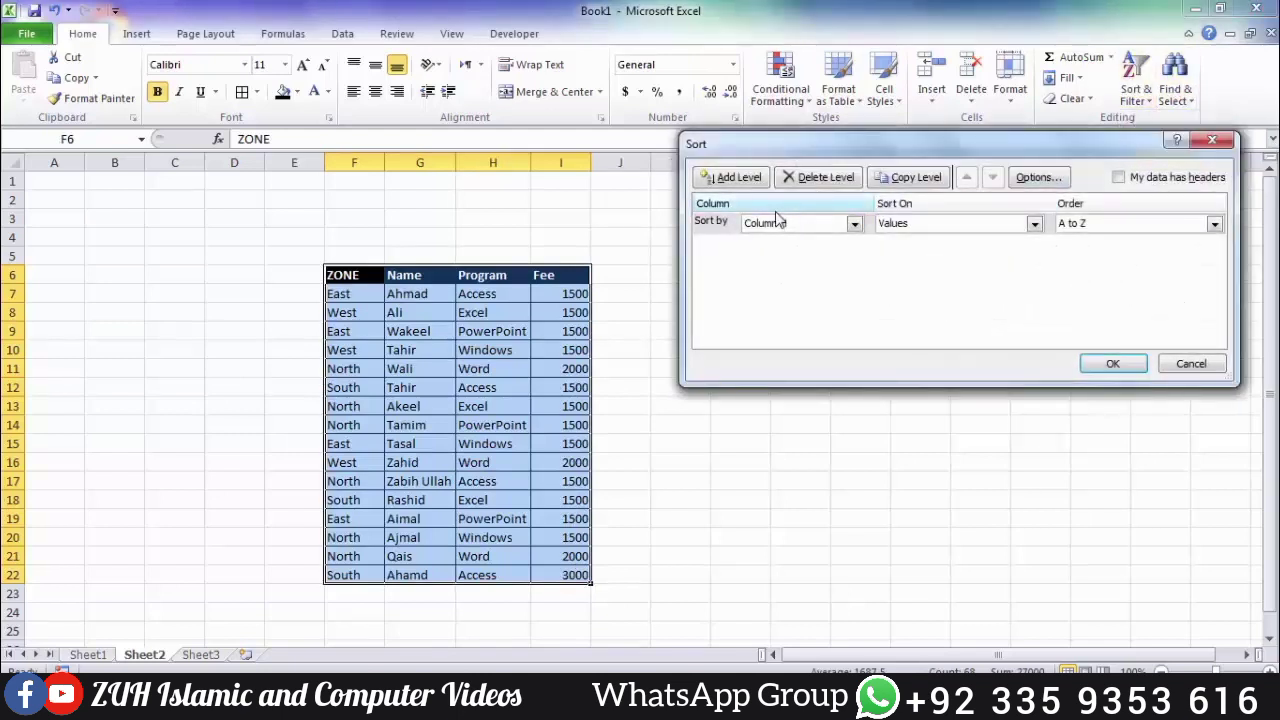
left_click(1119, 178)
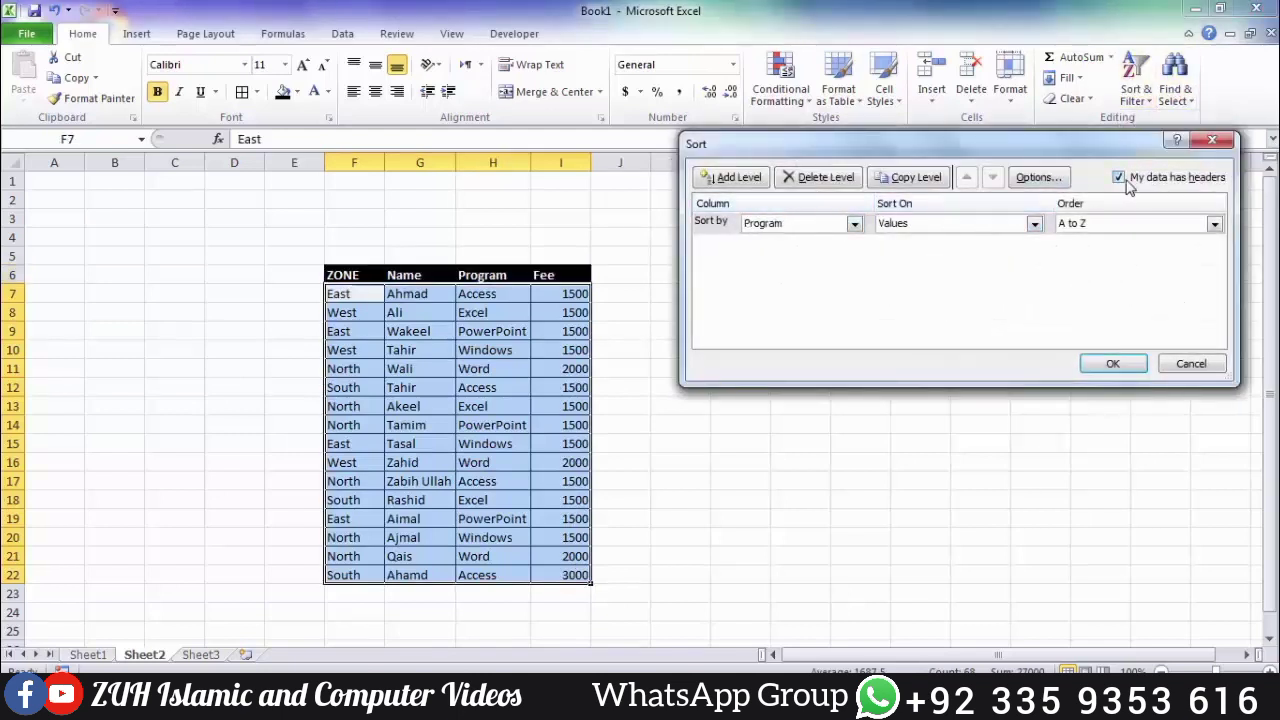
left_click(847, 224)
left_click(828, 242)
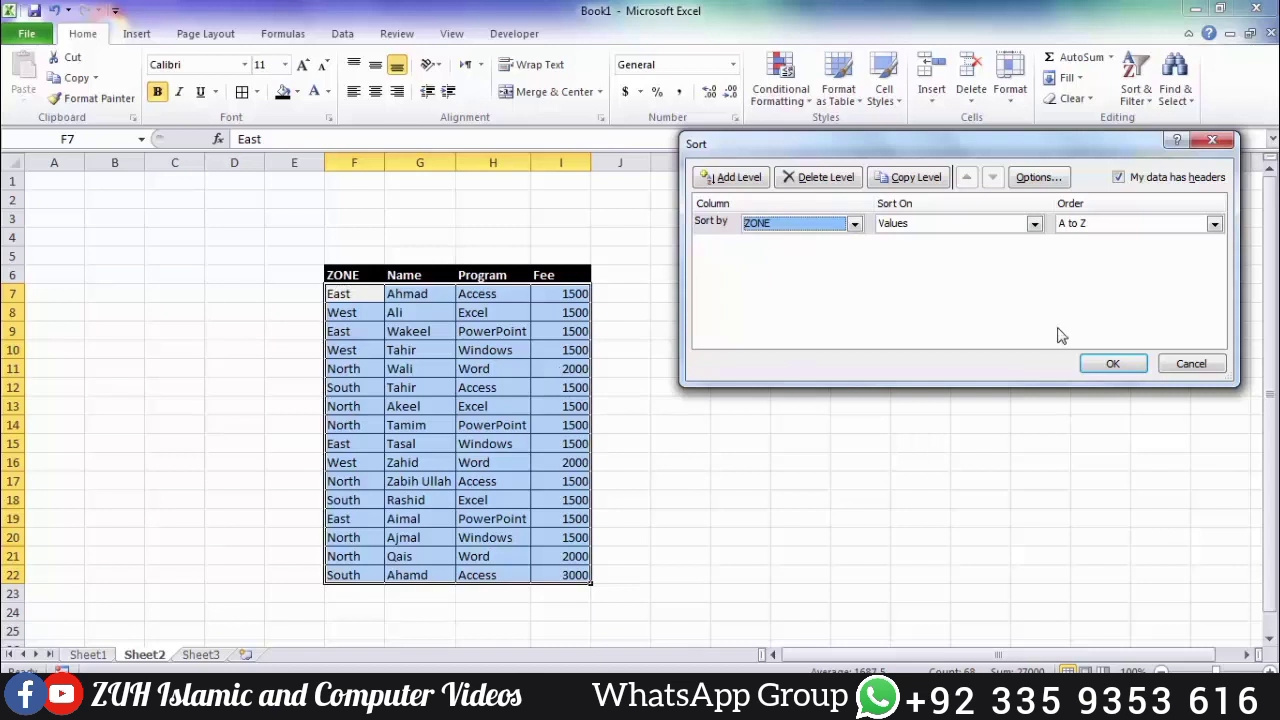
left_click(1108, 365)
Examine the East, North, South and West record groups in the table sorted by ZONE.
left_click(405, 350)
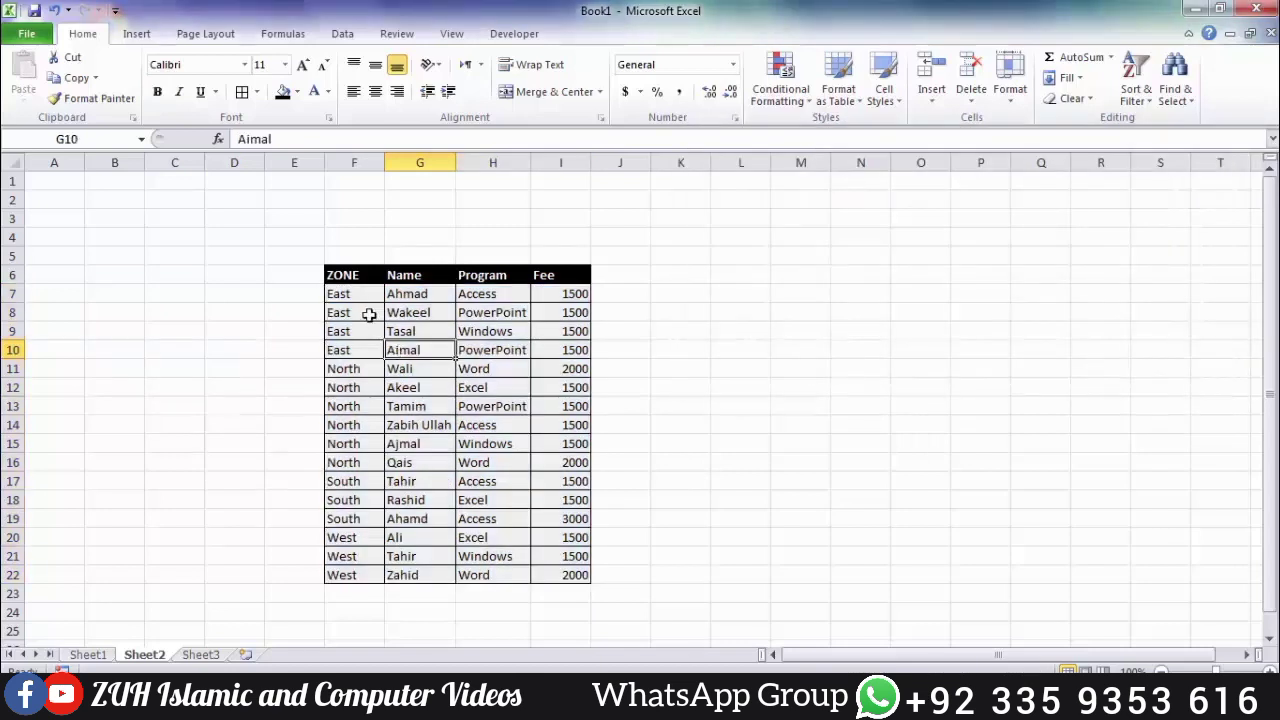
left_click_drag(343, 293, 343, 562)
left_click(414, 443)
left_click_drag(371, 293, 620, 349)
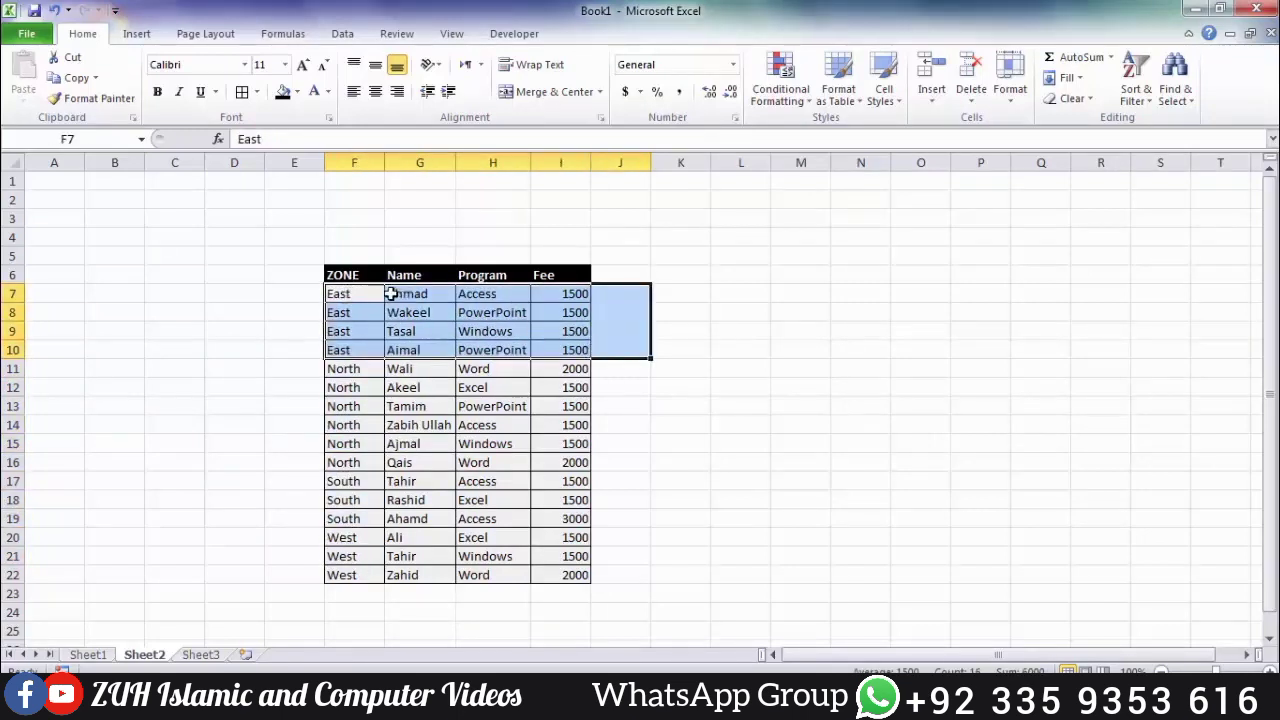
left_click_drag(371, 368, 572, 464)
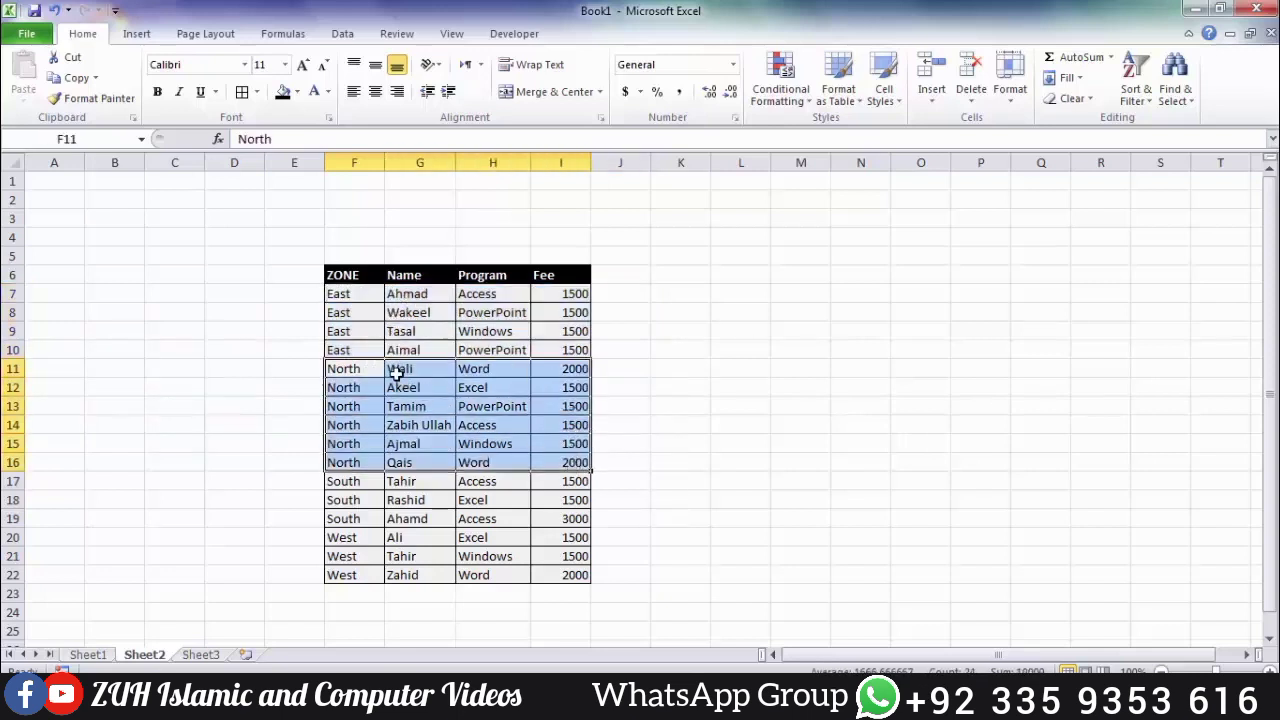
left_click_drag(357, 483, 555, 538)
left_click_drag(360, 488, 575, 515)
left_click_drag(343, 541, 551, 571)
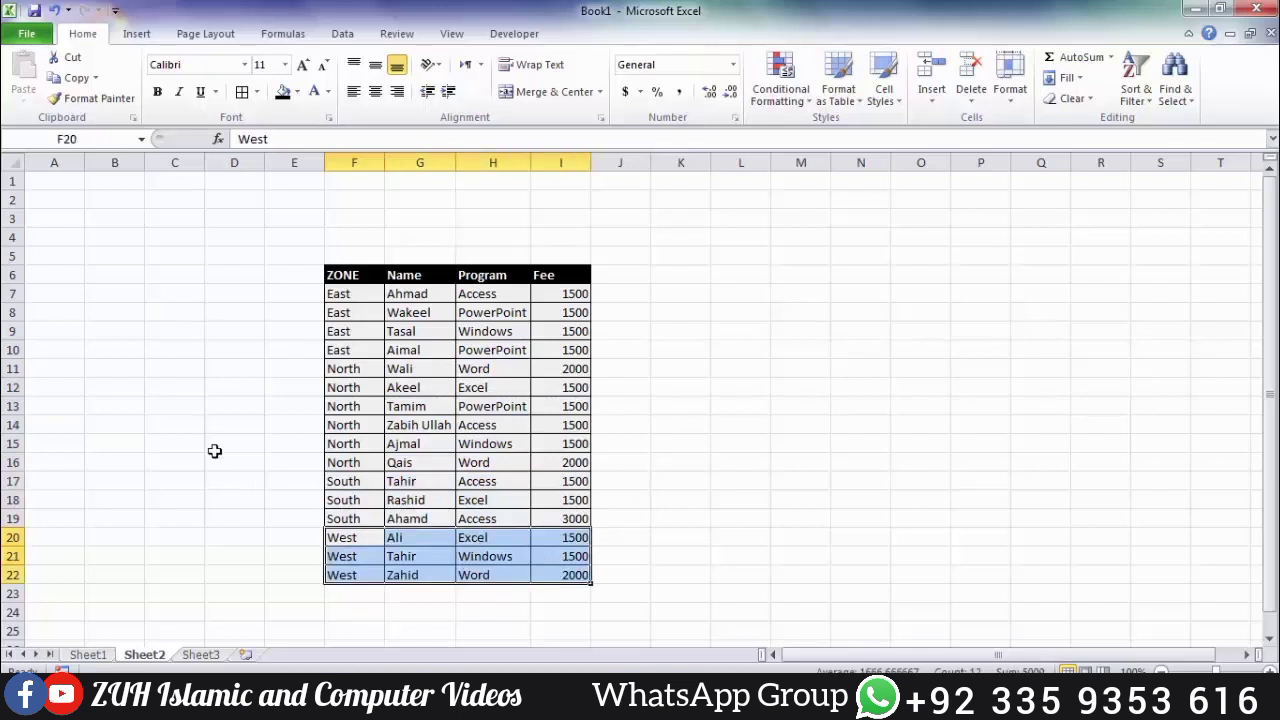
Sort the table by ZONE and add a second level that sorts by Name, both from A to Z.
left_click_drag(348, 279, 575, 579)
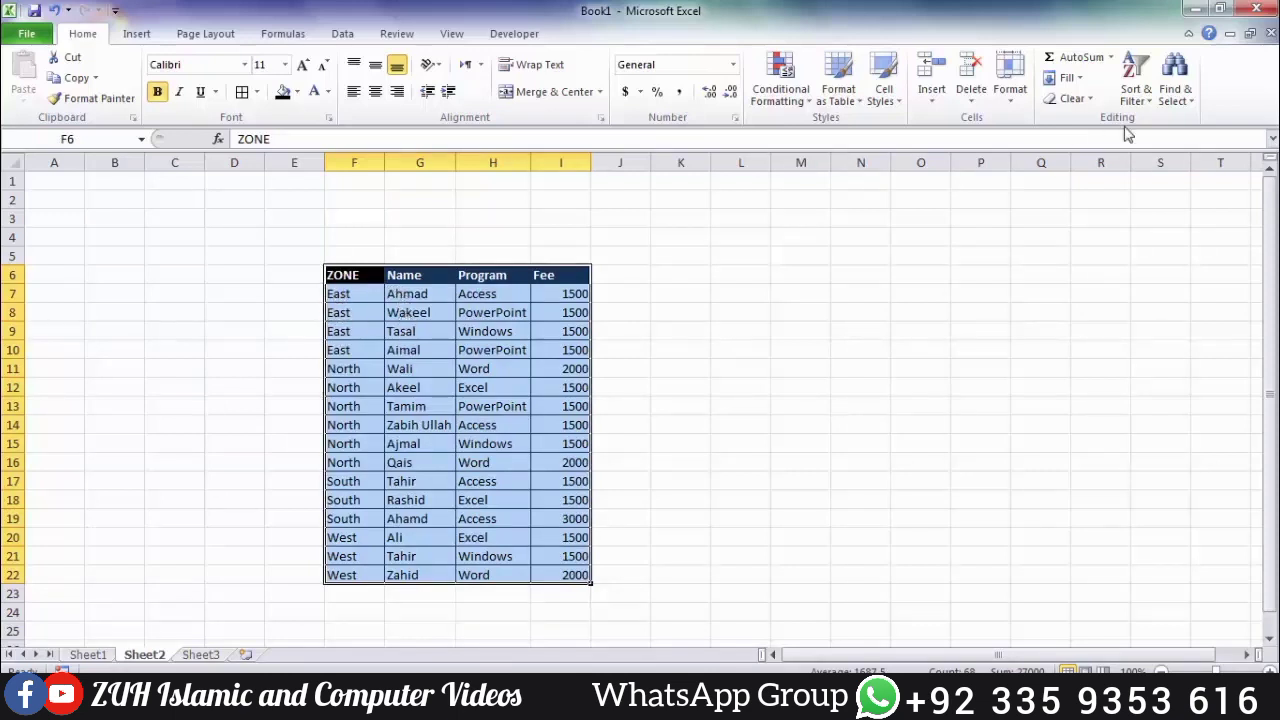
left_click(1135, 78)
left_click(1100, 158)
left_click(725, 220)
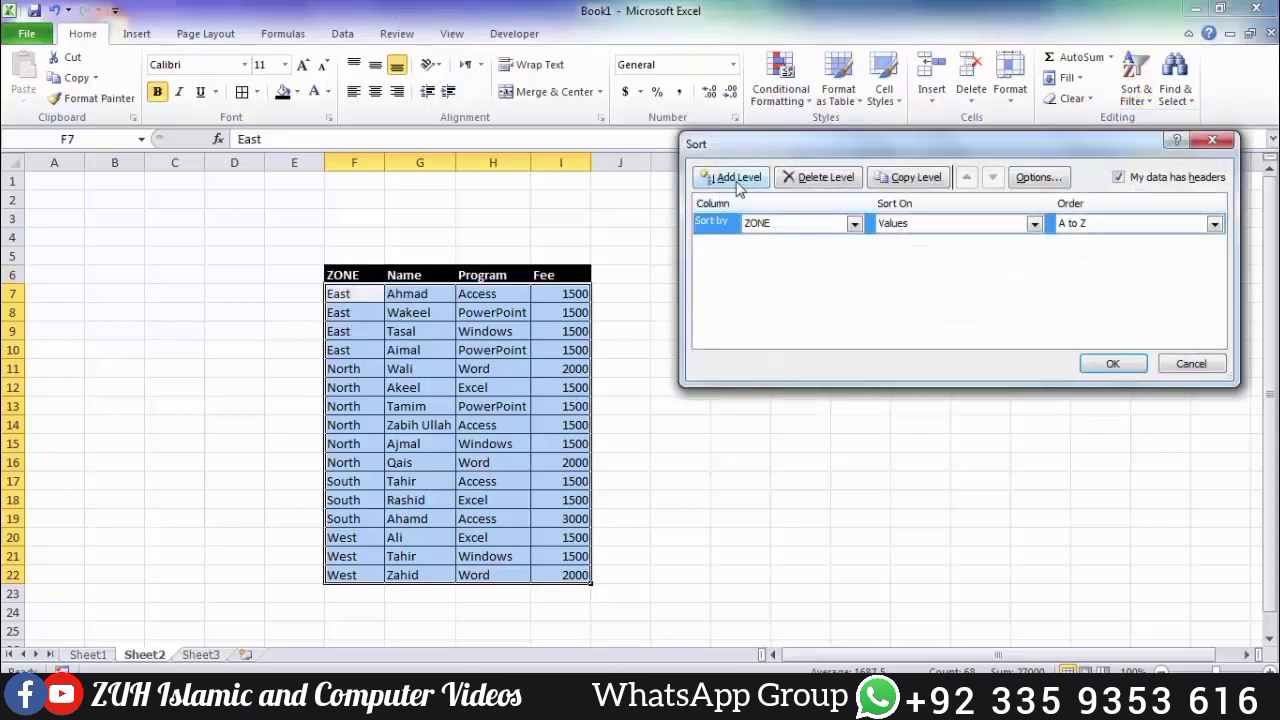
left_click(736, 180)
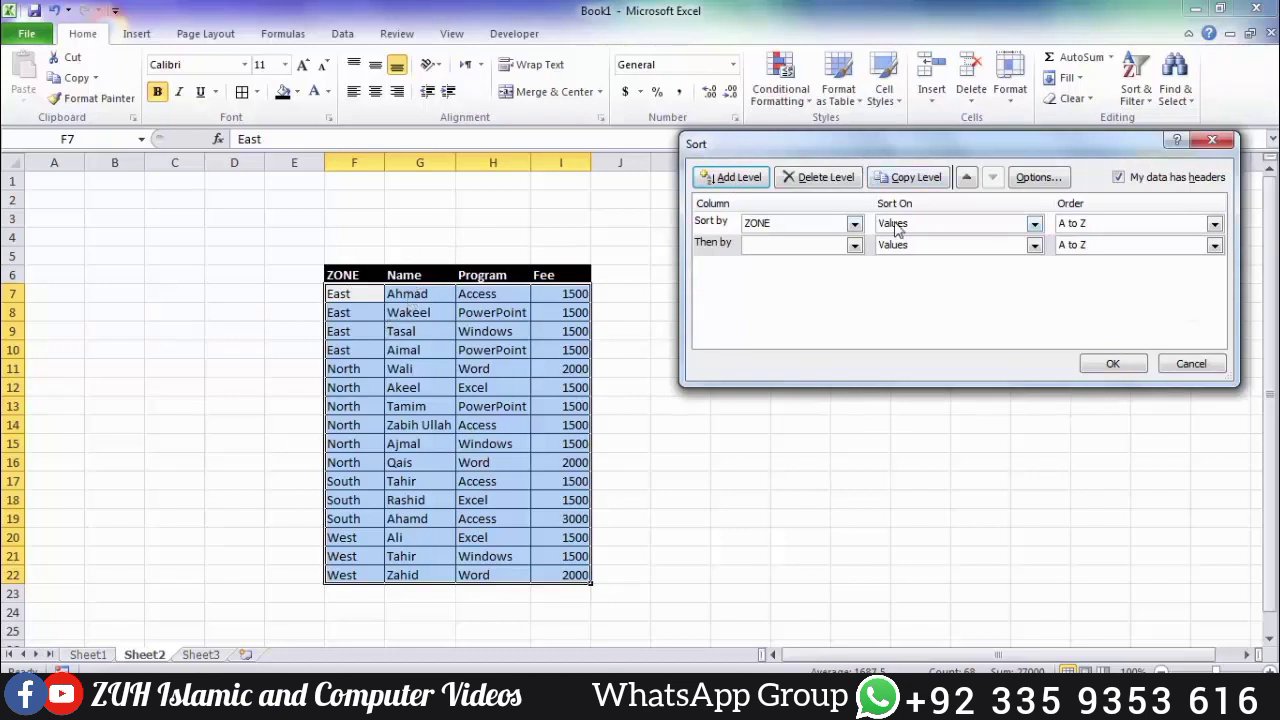
left_click(853, 247)
left_click(814, 277)
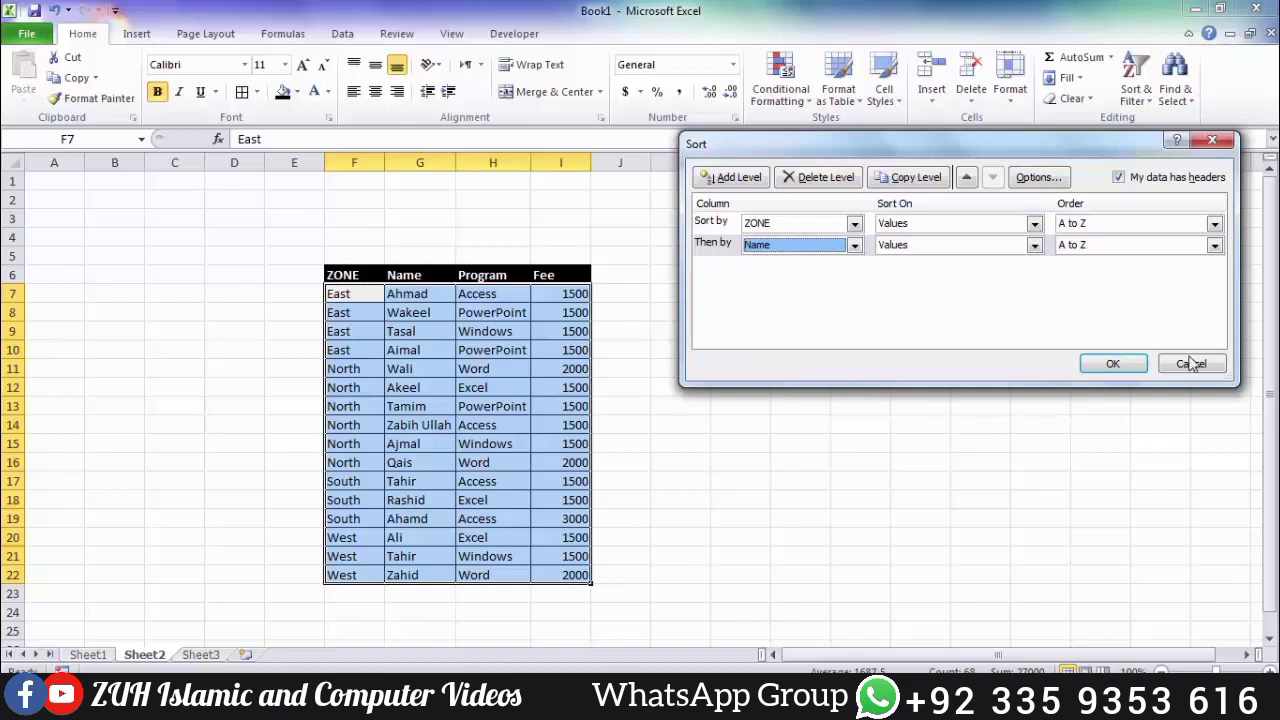
left_click(1113, 364)
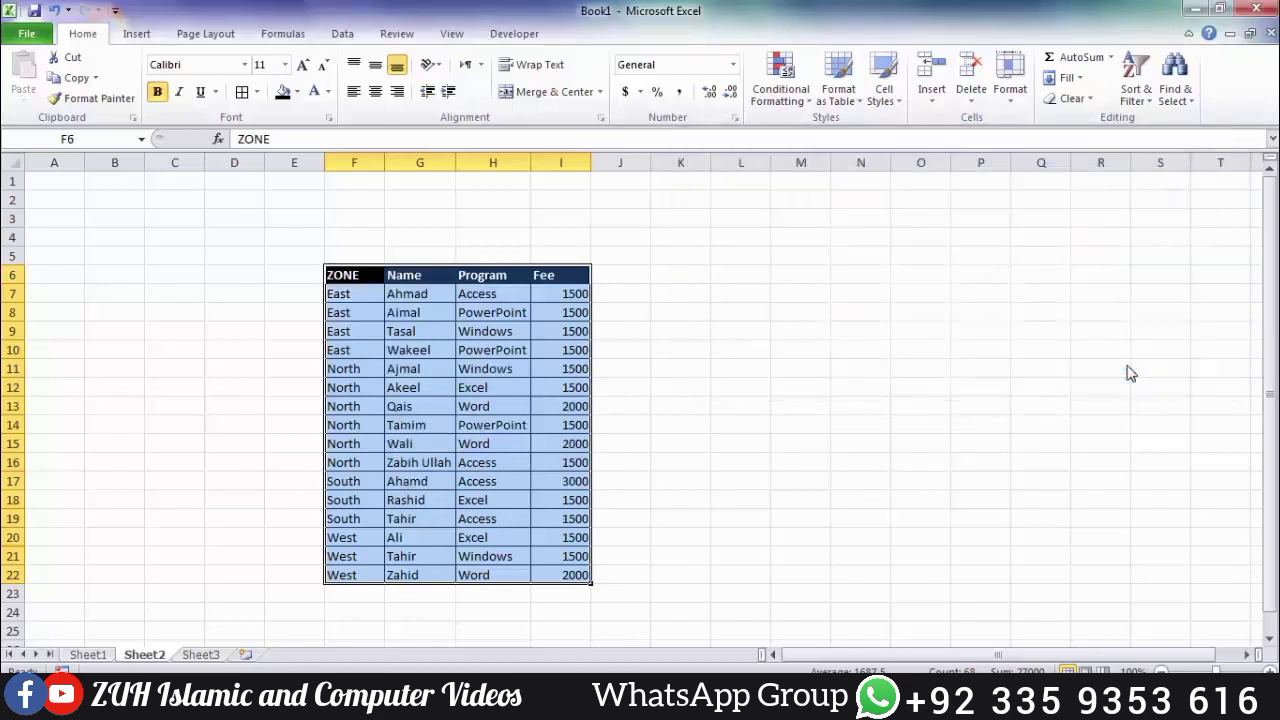
Check the order of the names within each zone's group of records.
left_click(482, 345)
left_click_drag(360, 294, 568, 350)
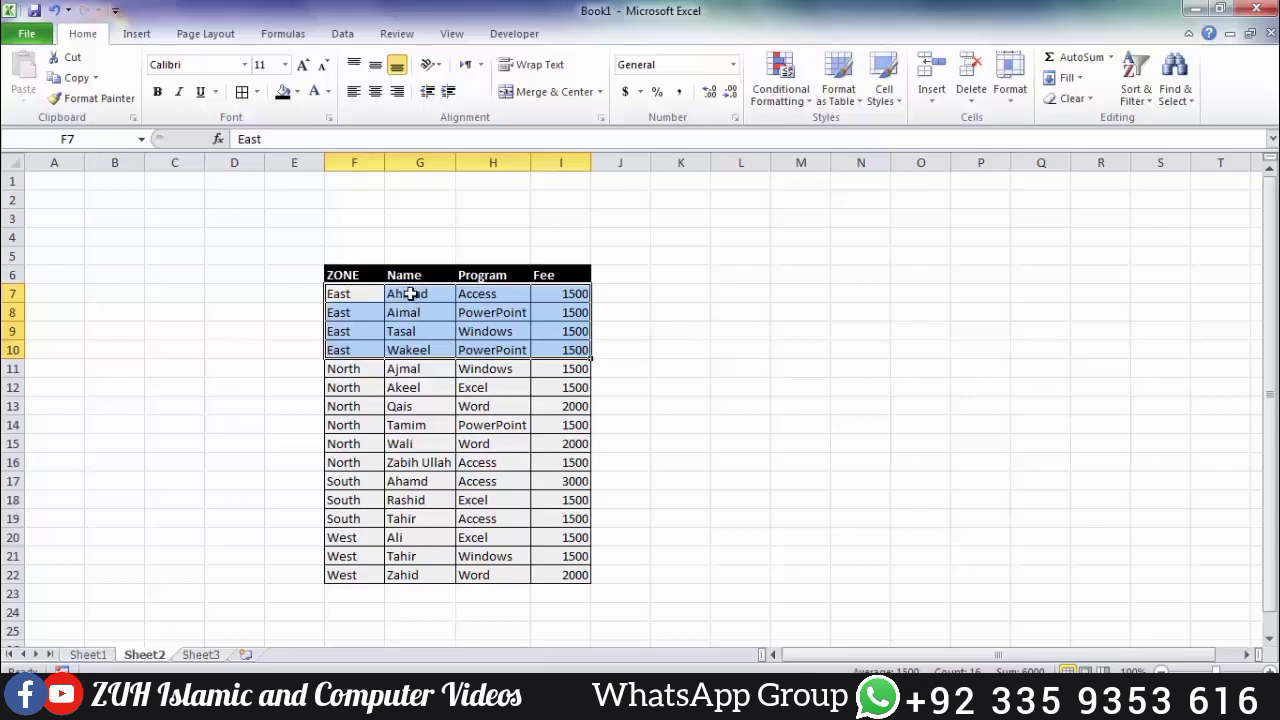
left_click(357, 443)
left_click_drag(343, 367, 560, 445)
left_click_drag(358, 487, 549, 513)
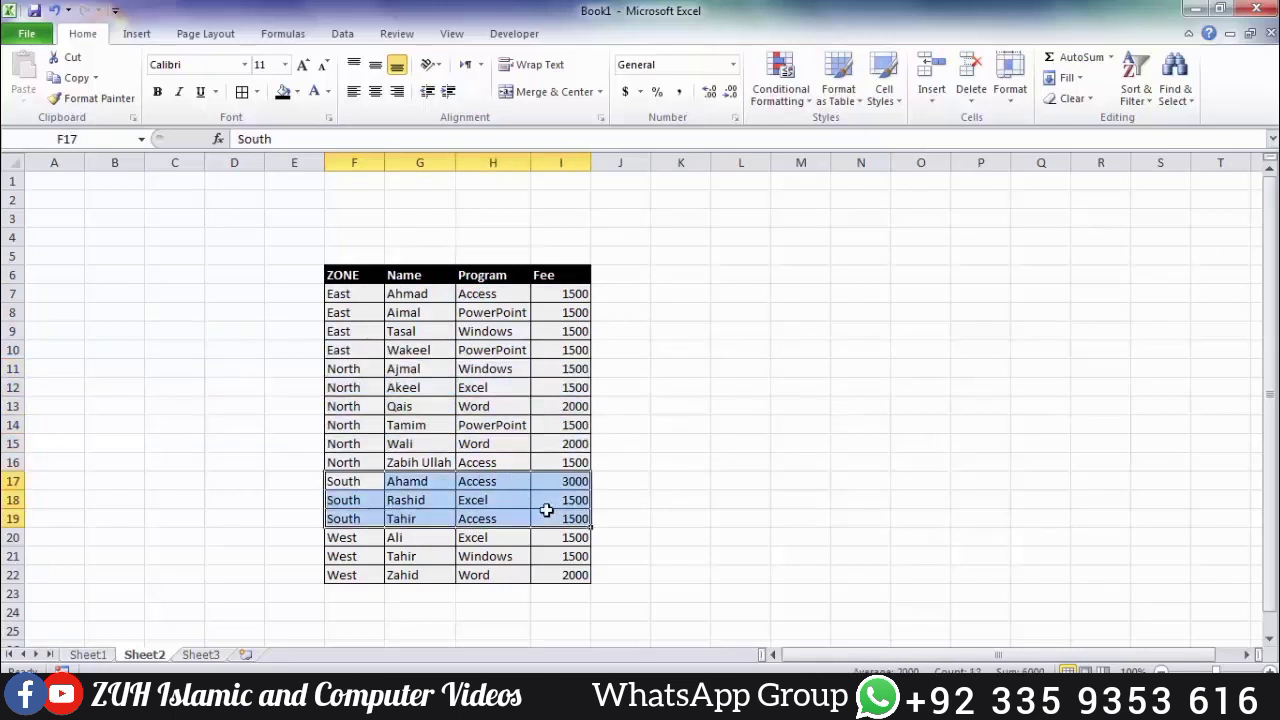
left_click_drag(366, 543, 560, 572)
Re-sort the table by Name only from A to Z, deleting the ZONE level and a duplicated Name level.
left_click_drag(355, 277, 571, 574)
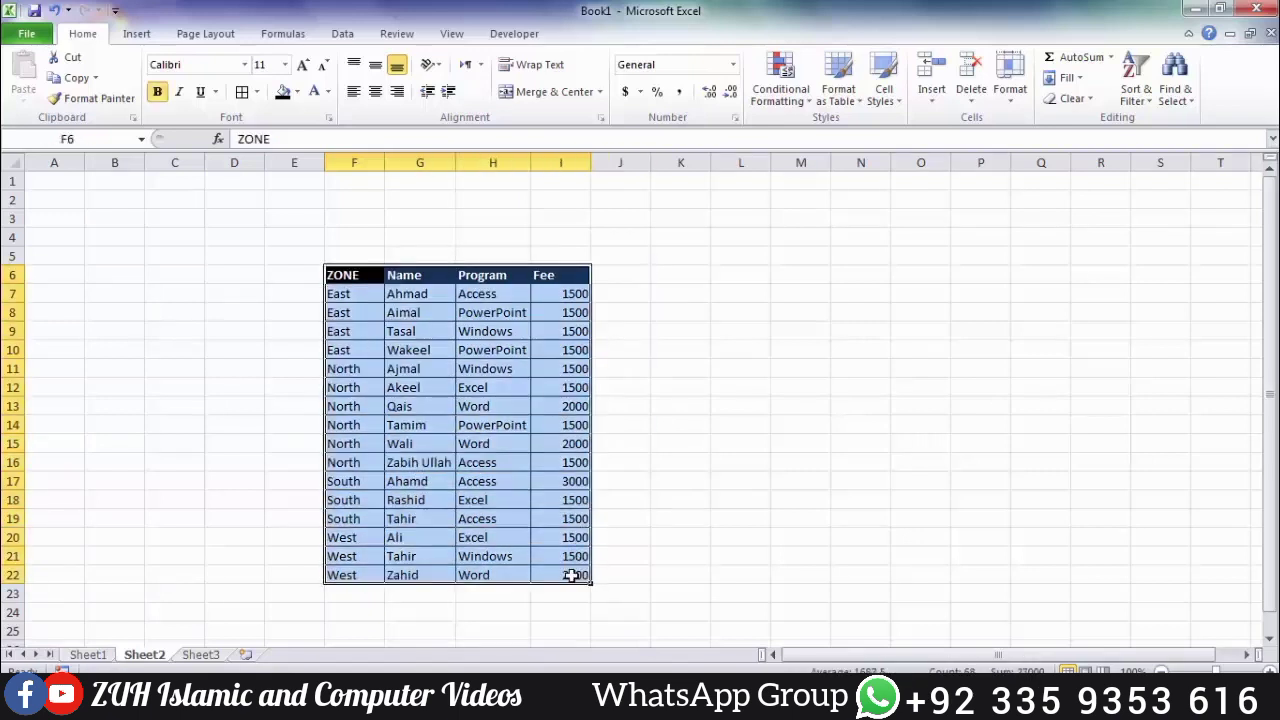
left_click(1135, 90)
left_click(1168, 168)
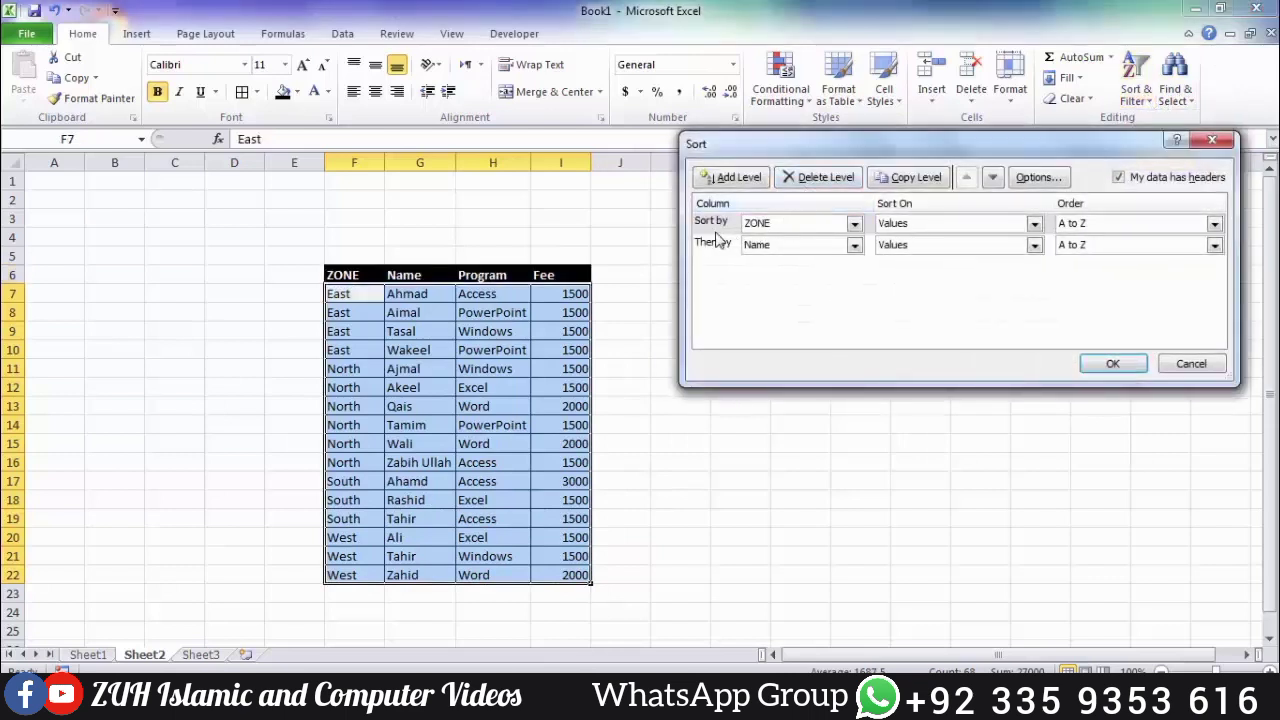
left_click(716, 230)
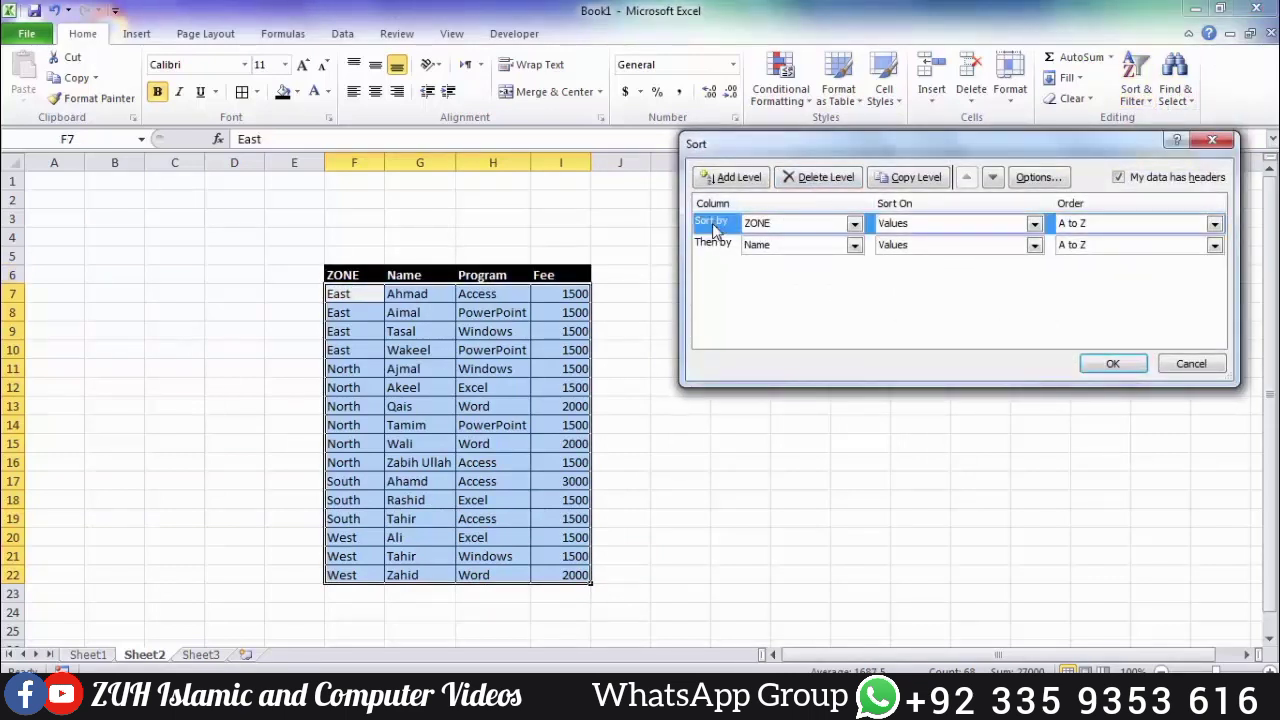
left_click(835, 180)
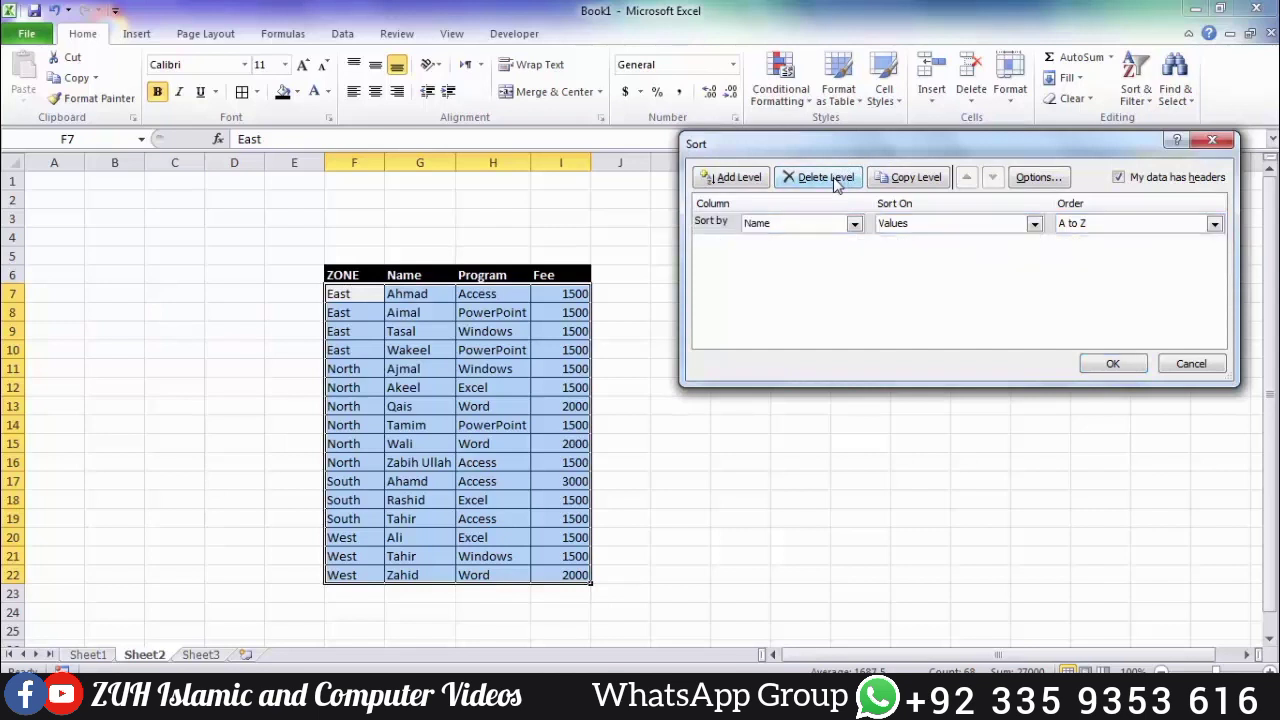
left_click(900, 180)
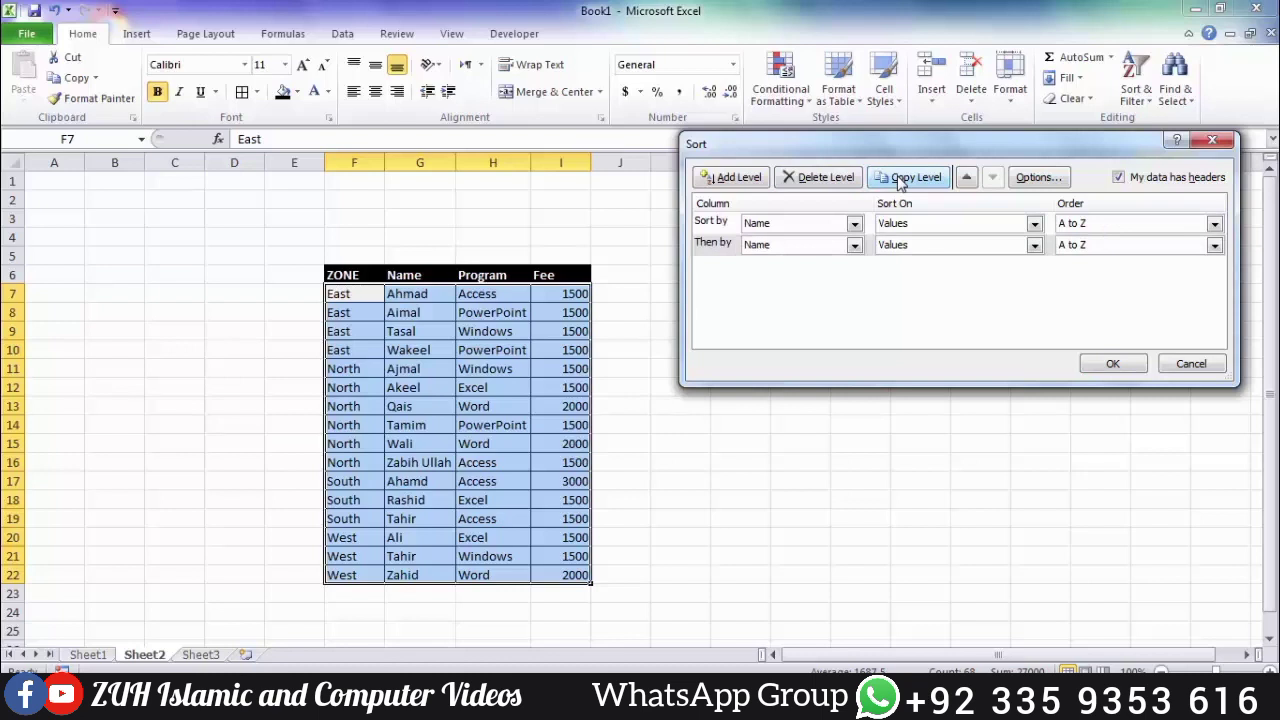
left_click(822, 178)
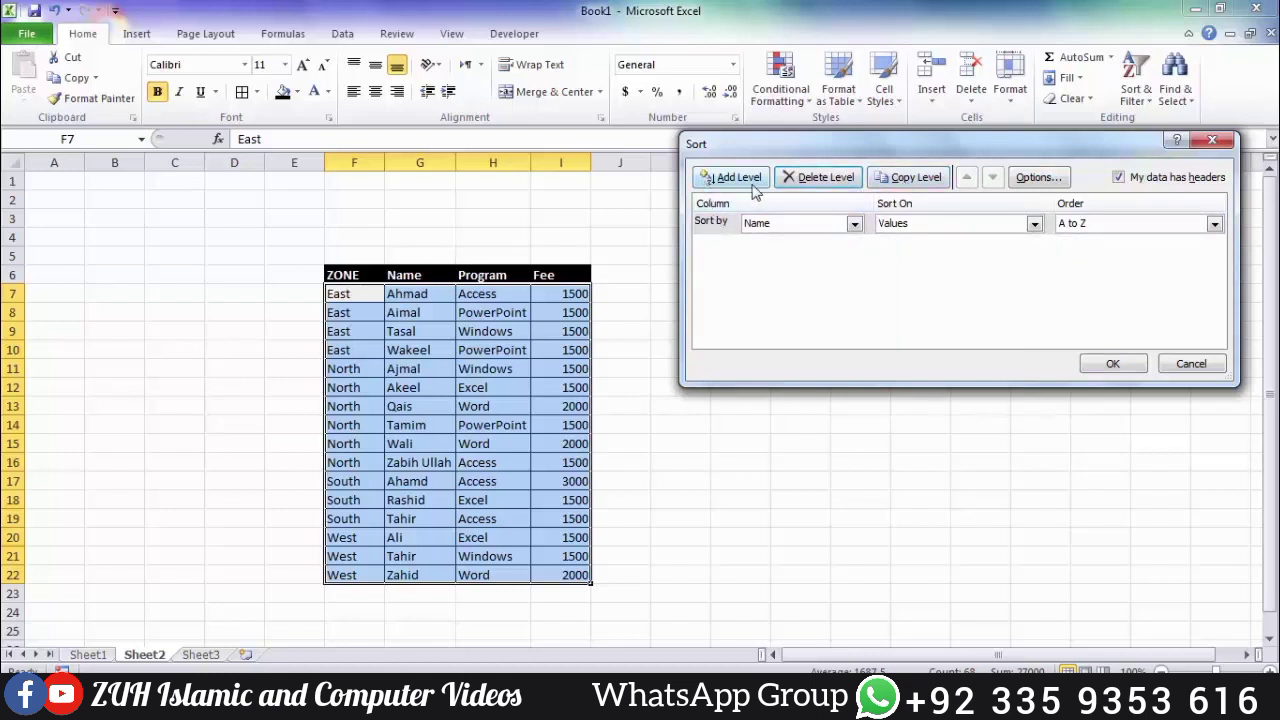
left_click(1113, 366)
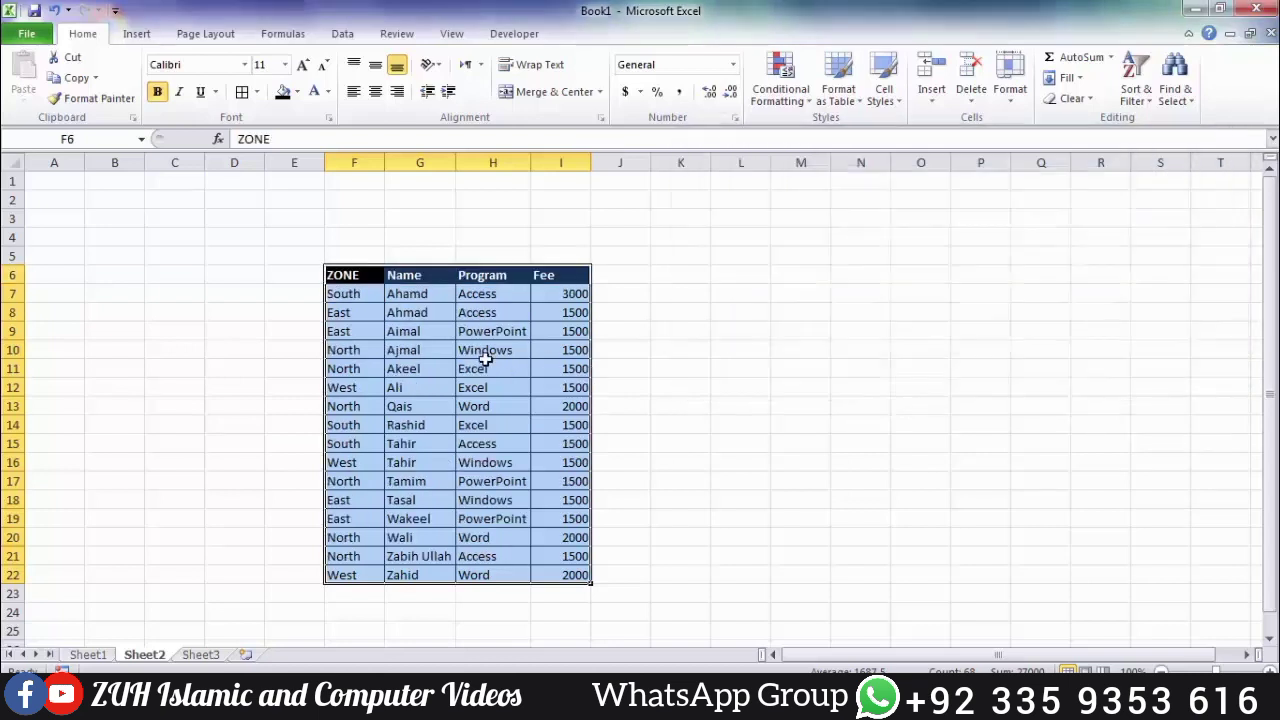
Fill all Fee cells below the header with the formula =RANDBETWEEN(1000,3000).
left_click(487, 362)
left_click_drag(555, 302, 566, 569)
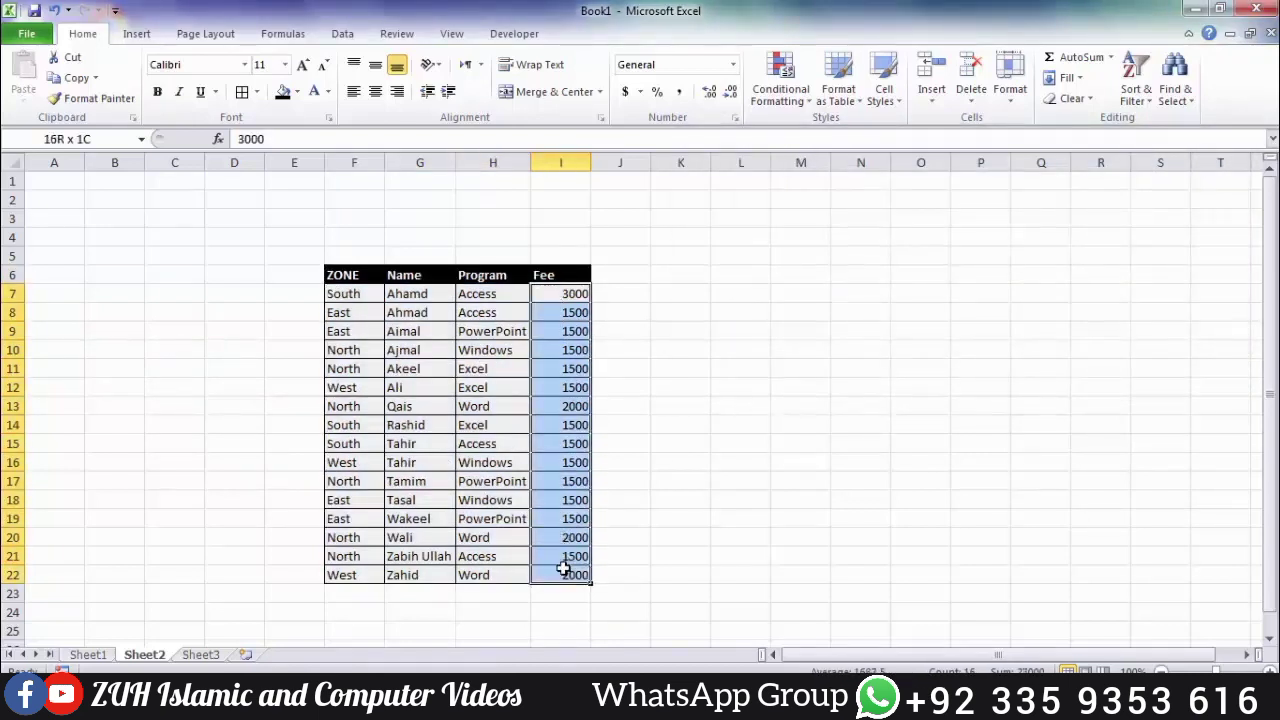
type("=")
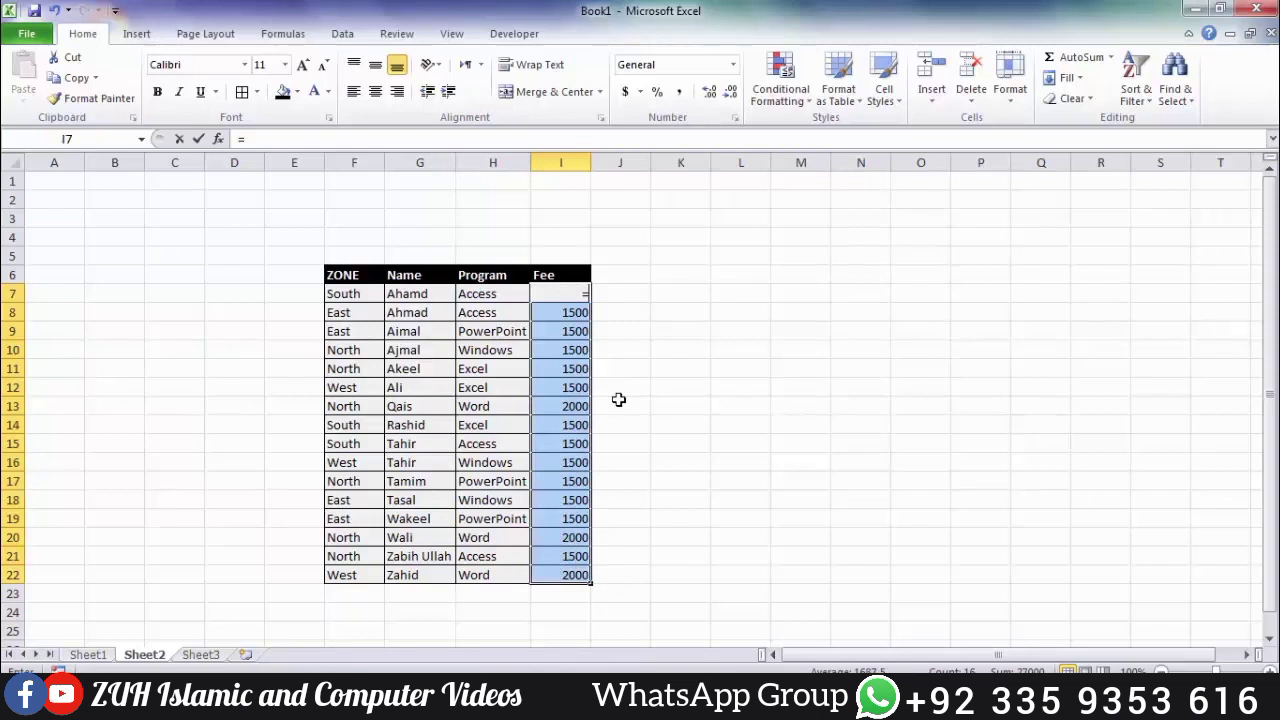
type("randb")
key("Tab")
type("1000,1")
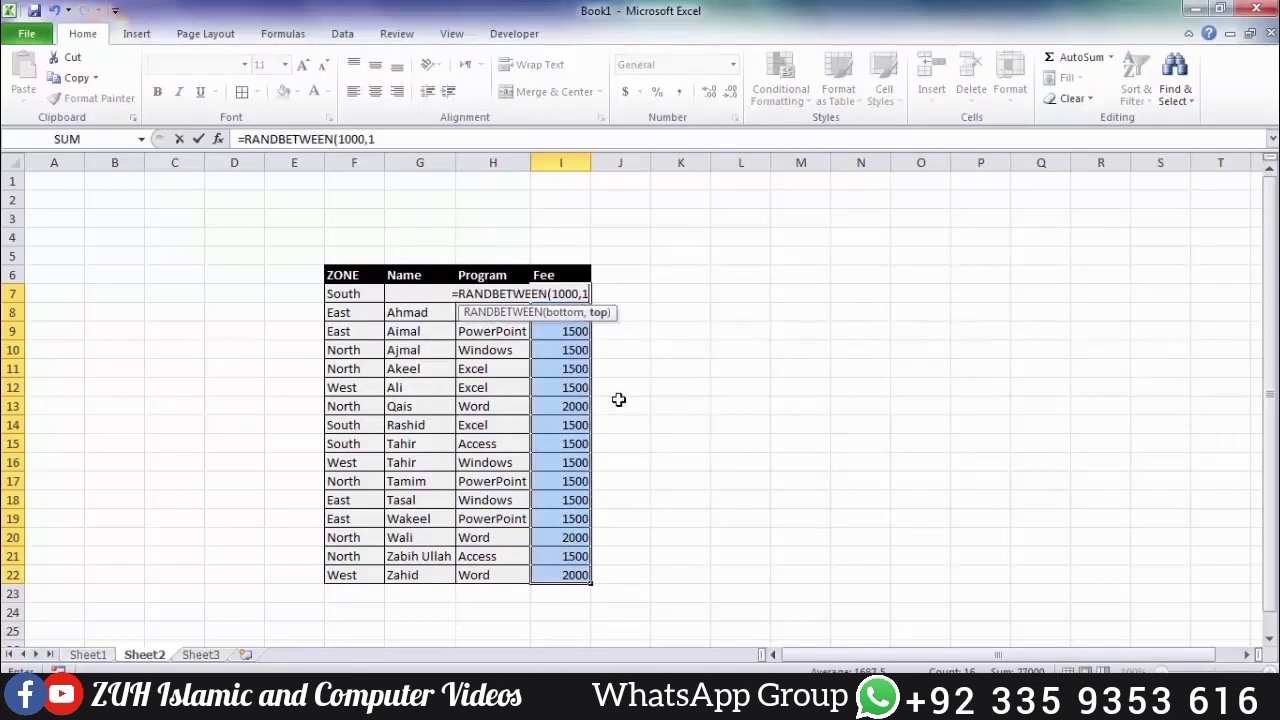
key("BackSpace")
type("3000)")
key("ctrl+Return")
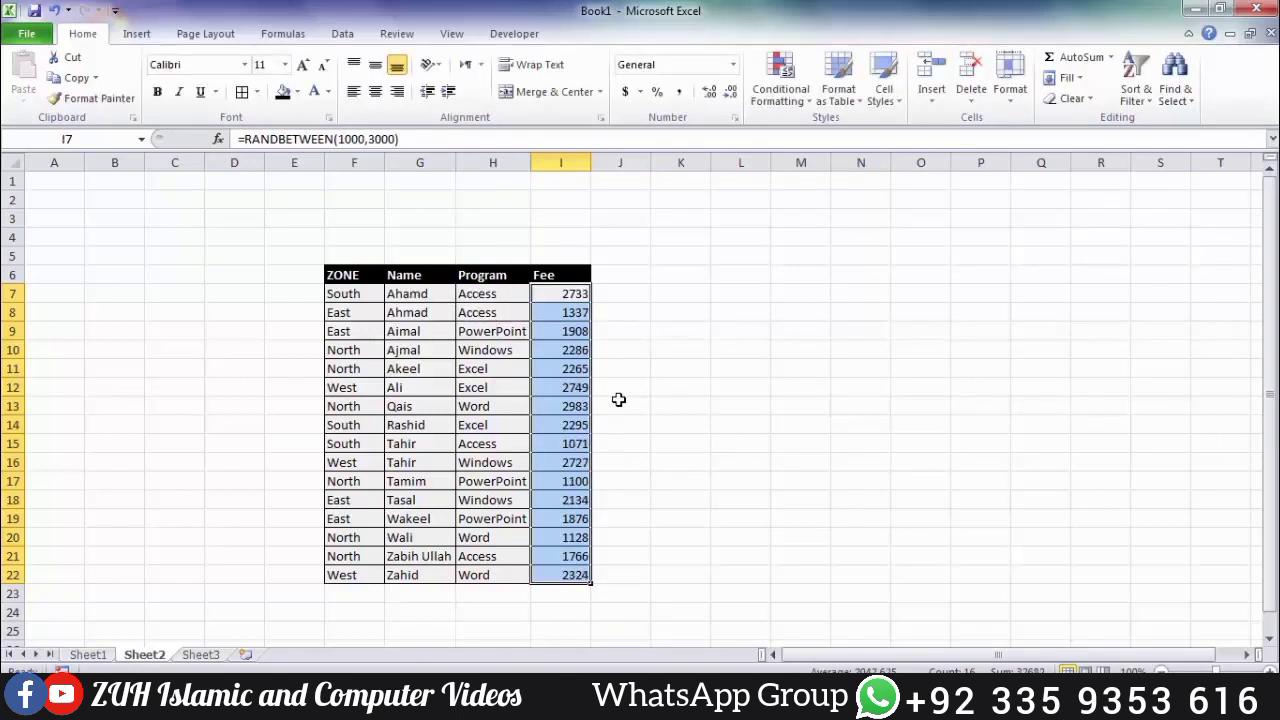
Replace the random formulas in the Fee column with static numbers by pasting them in place as Values.
key("ctrl+c")
key("alt+e")
key("s")
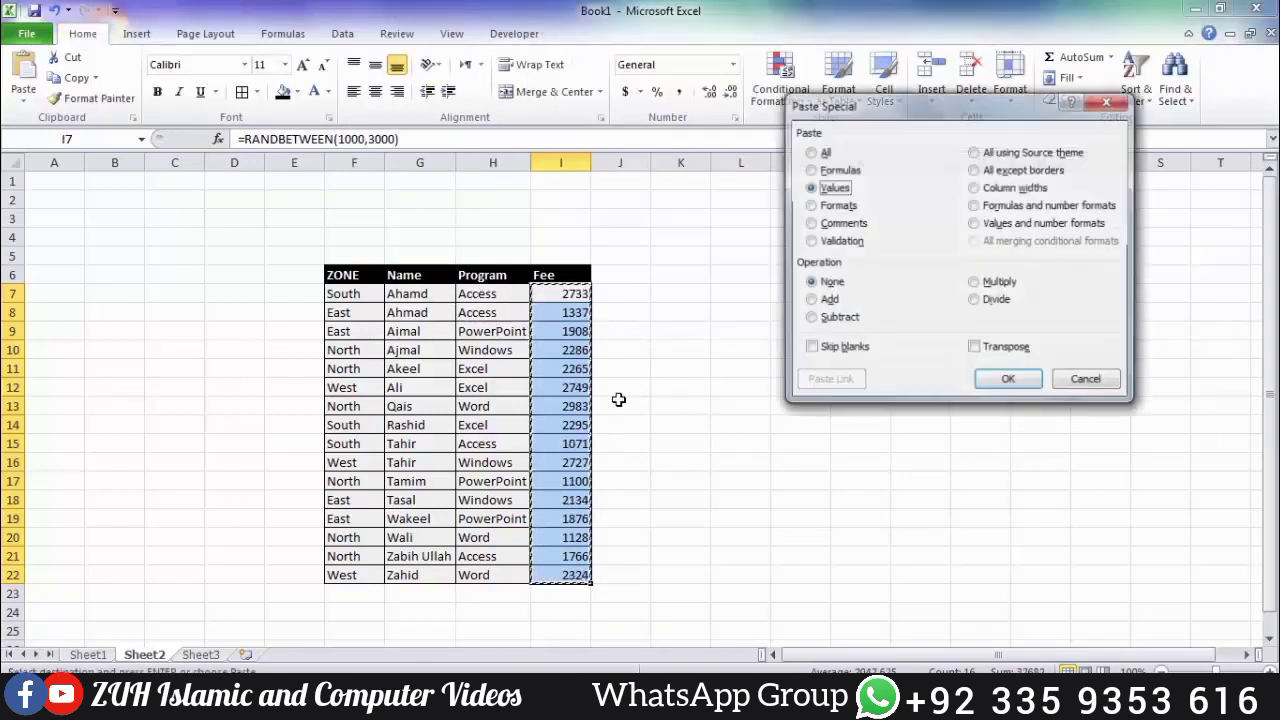
key("v")
key("Return")
key("Escape")
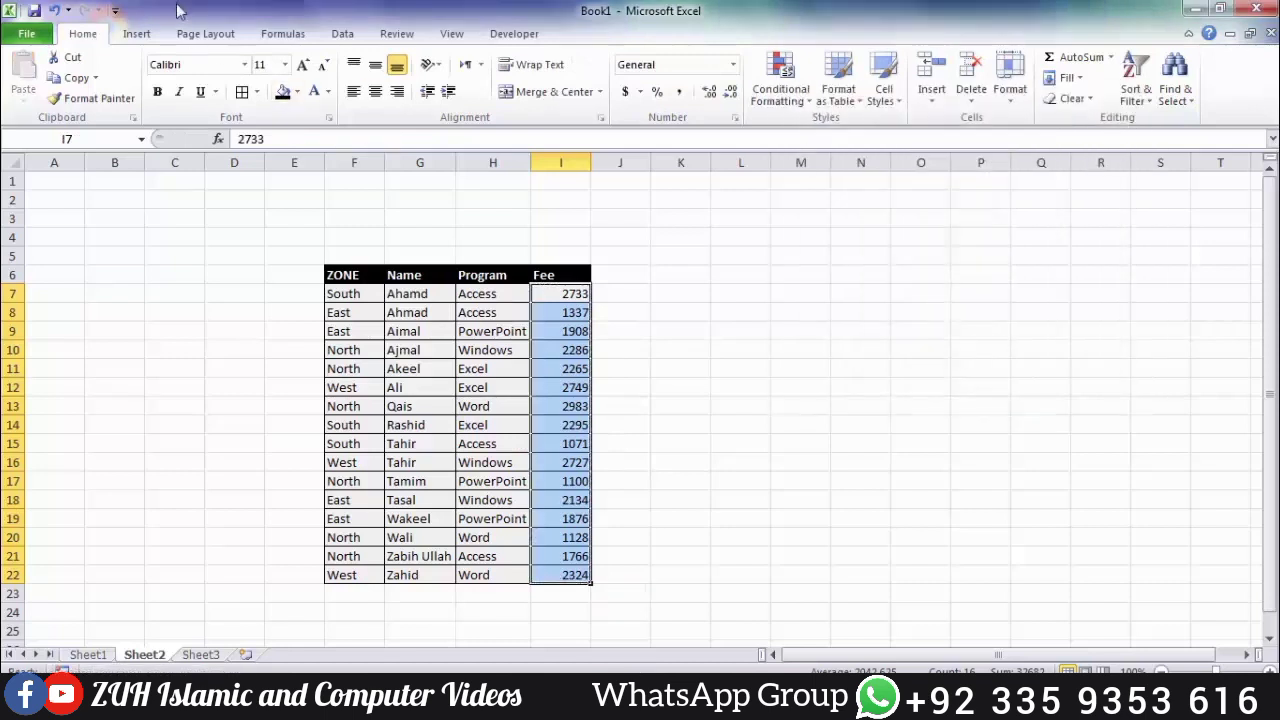
Apply a conditional formatting icon set with the four-level signal-bar ratings to the Fee values.
left_click(800, 84)
mouse_move(867, 232)
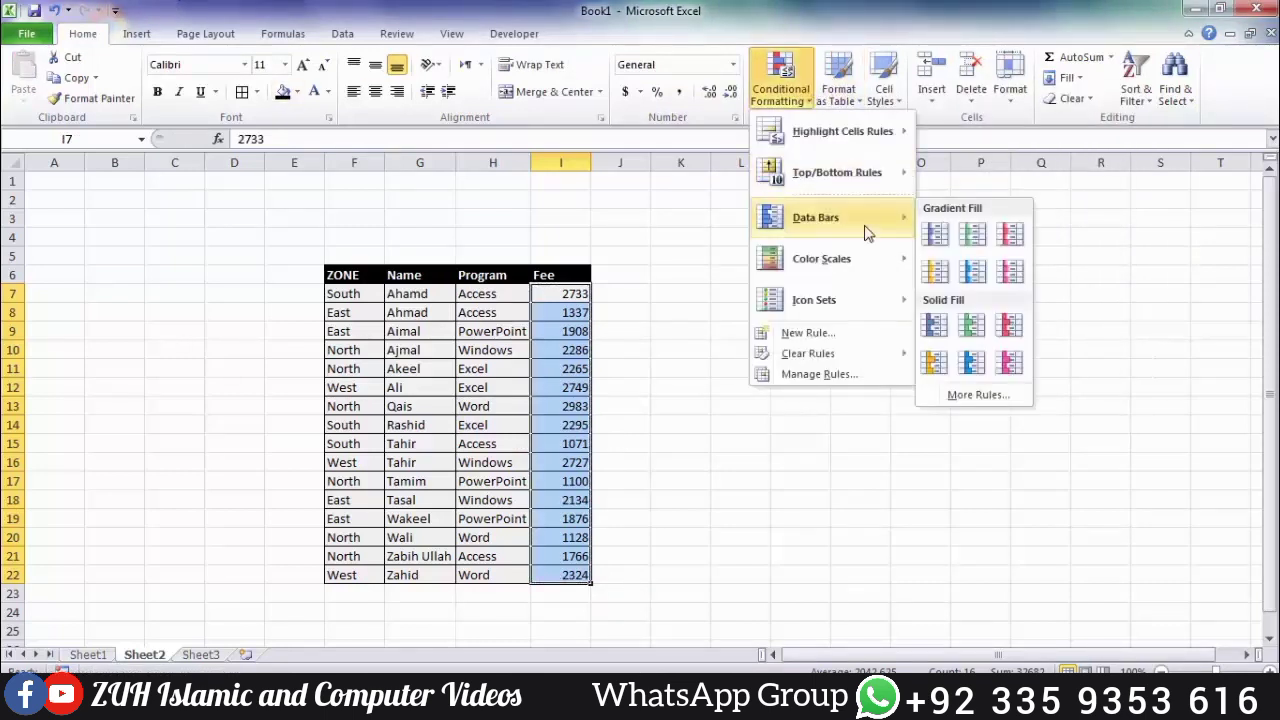
mouse_move(866, 300)
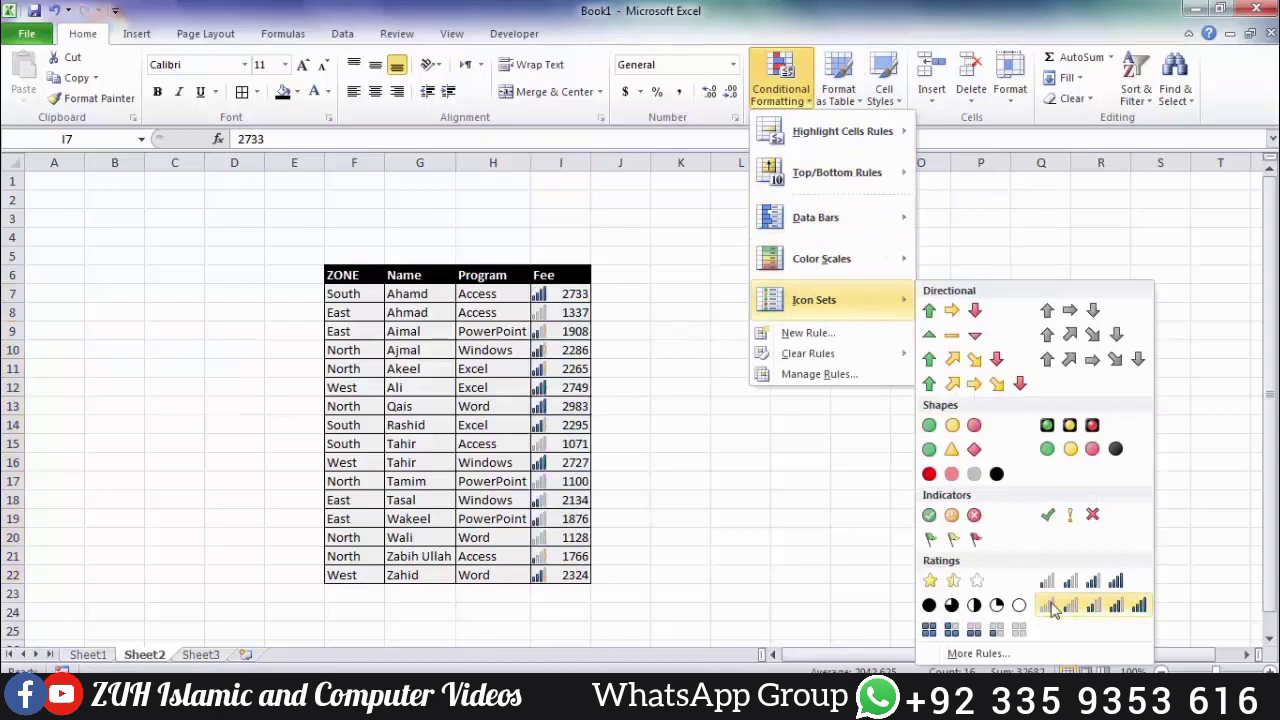
left_click(421, 385)
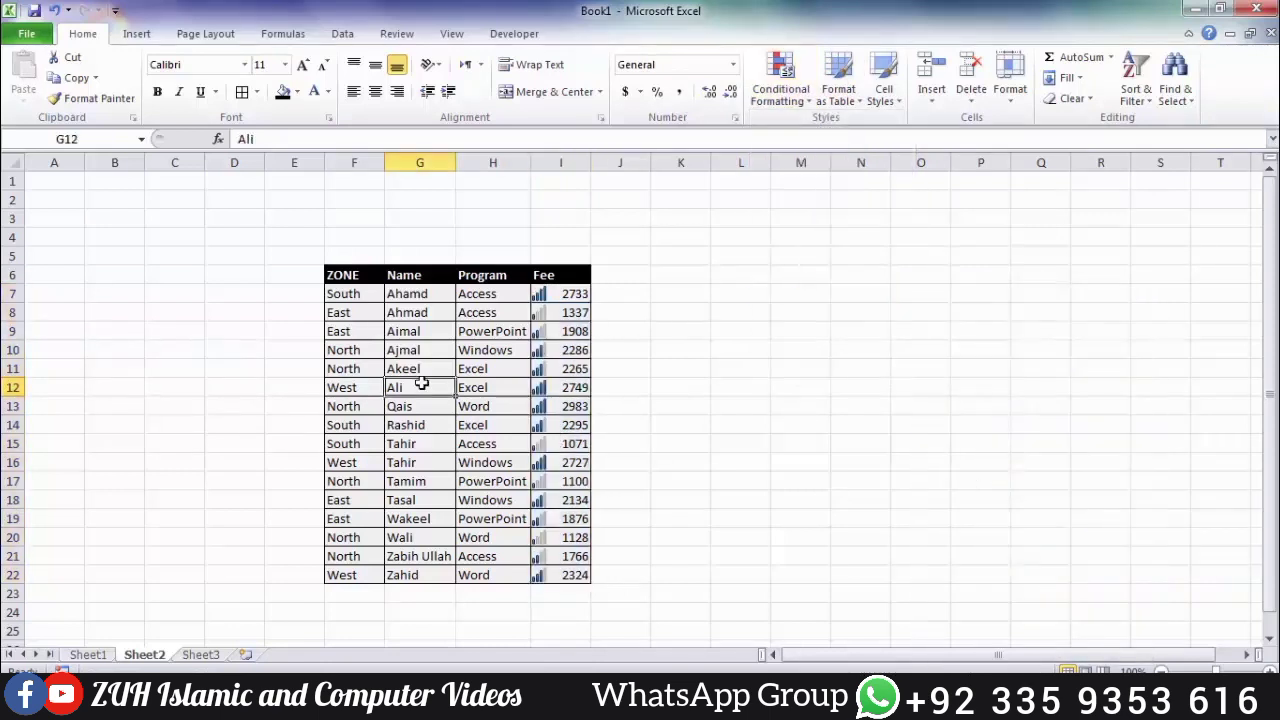
left_click_drag(358, 278, 565, 570)
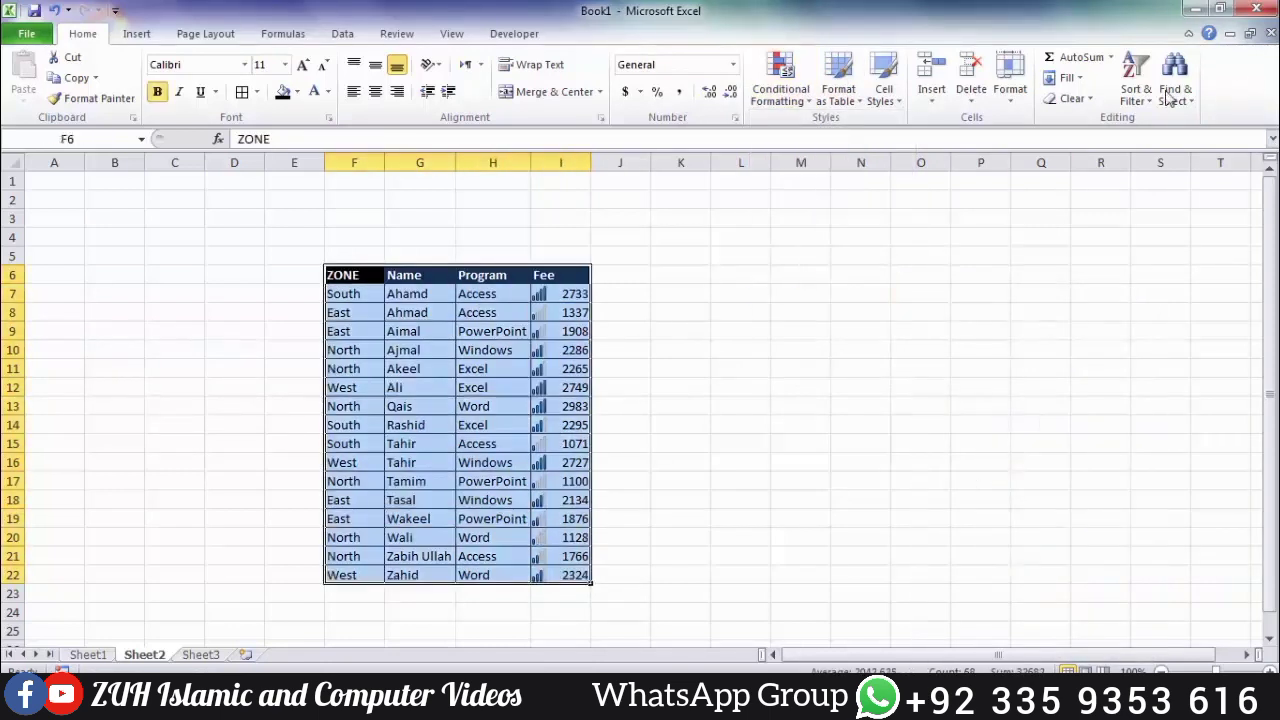
left_click(1135, 90)
left_click(1140, 162)
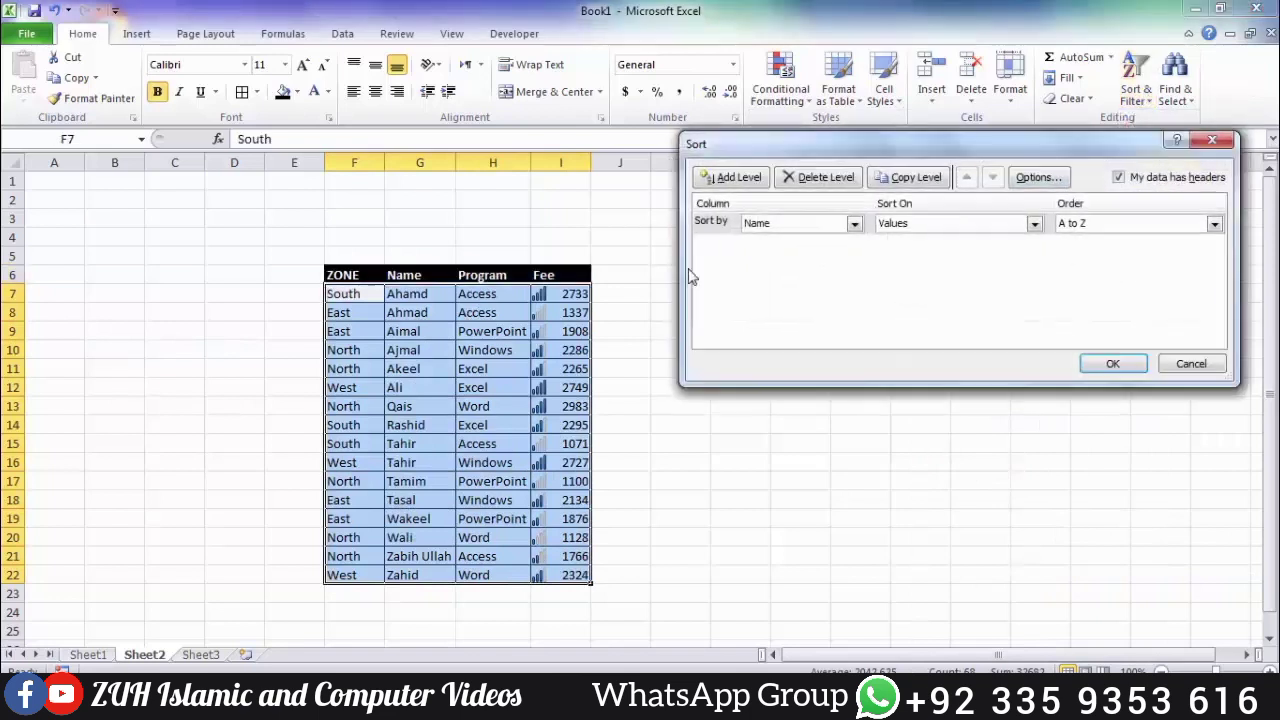
left_click(854, 223)
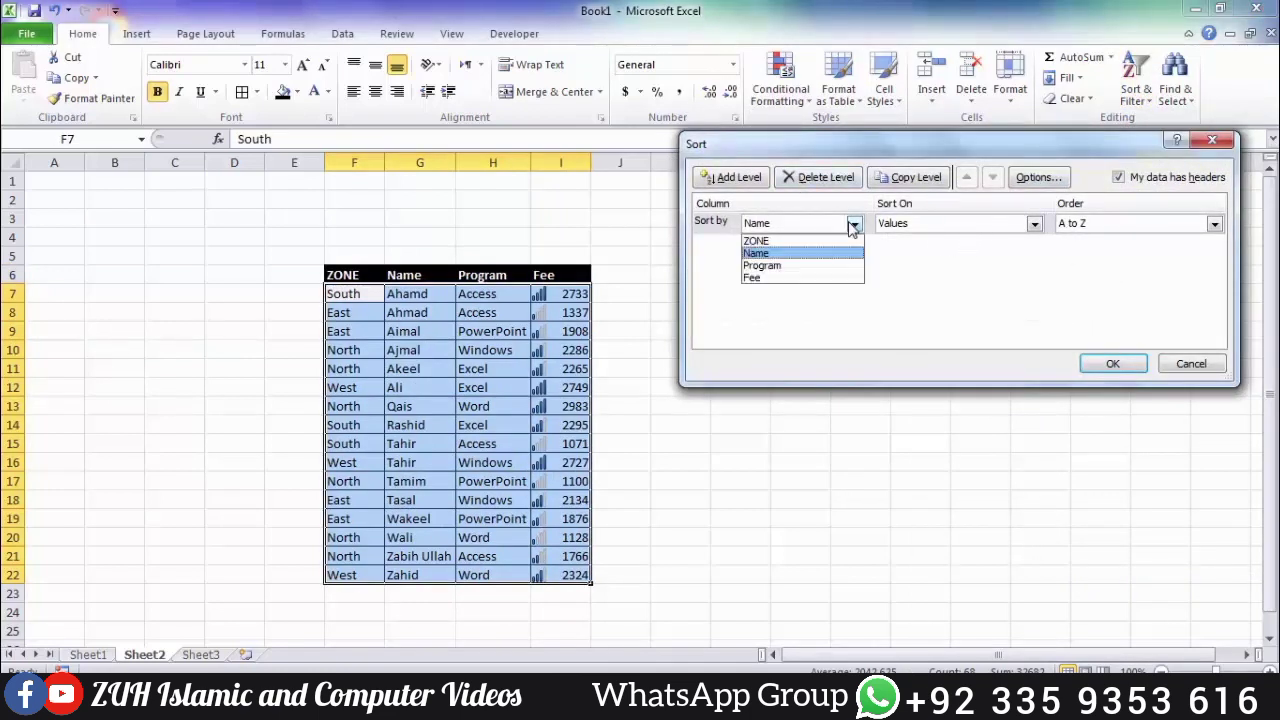
left_click(801, 278)
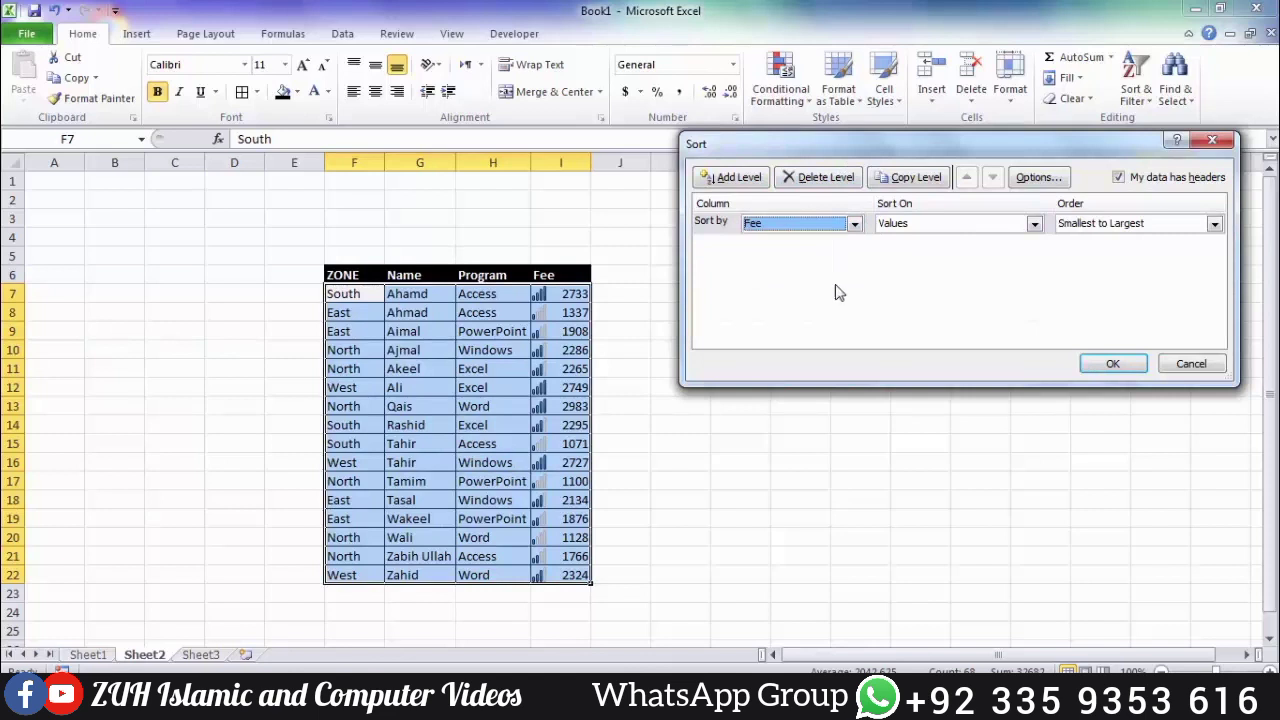
left_click(1103, 223)
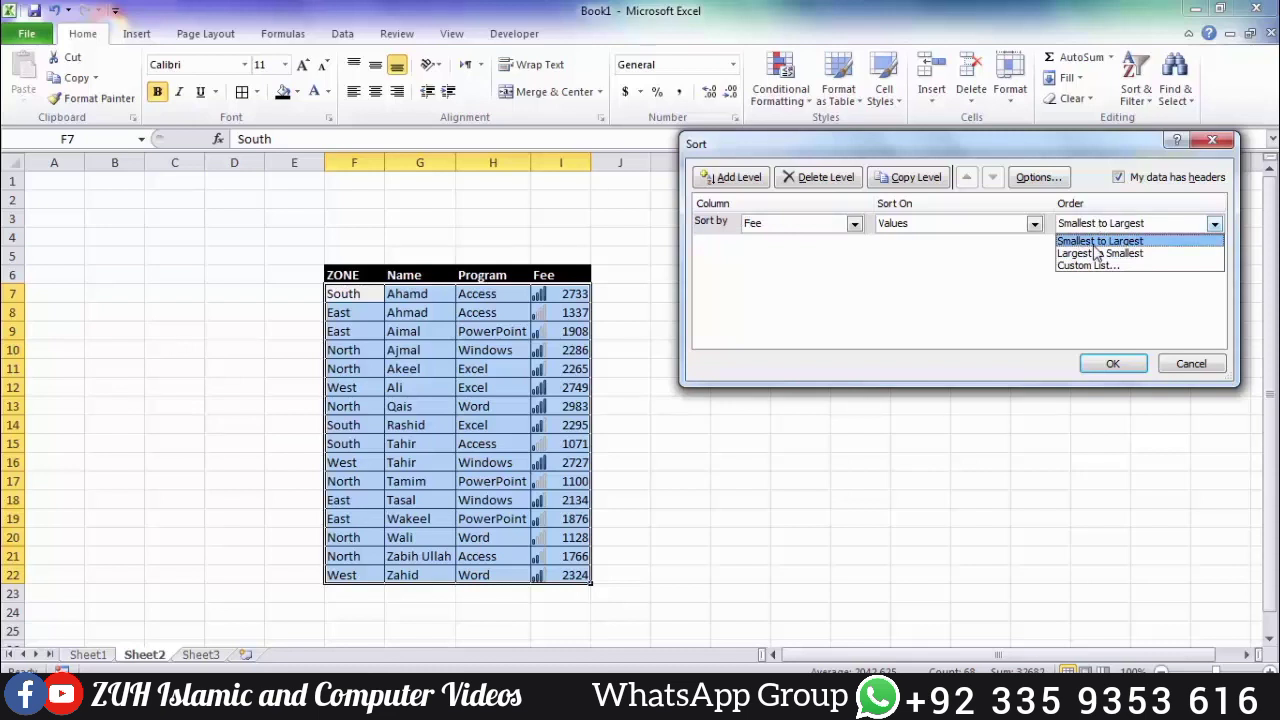
left_click(1178, 365)
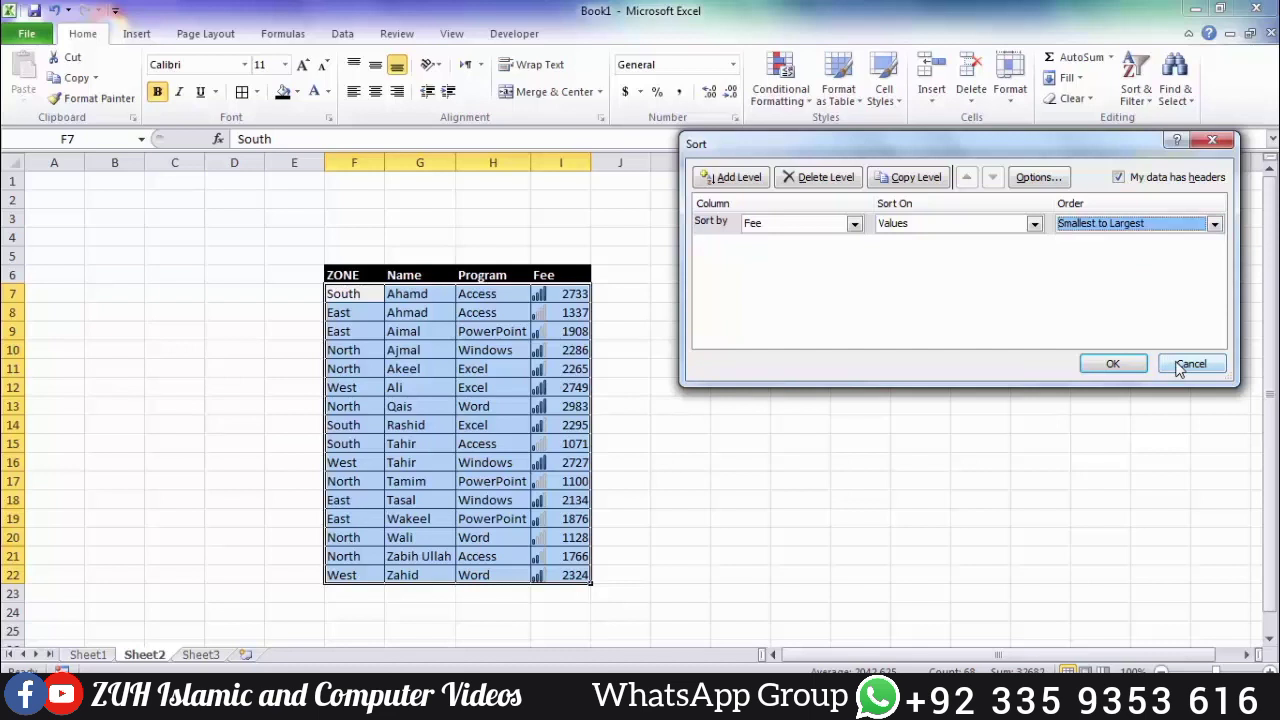
left_click(1190, 364)
Set up a custom sort from the Fee column with the selection expanded, sorting Fee on Cell Icon with the full four-bar icon On Top.
left_click_drag(560, 276, 558, 578)
left_click(1135, 90)
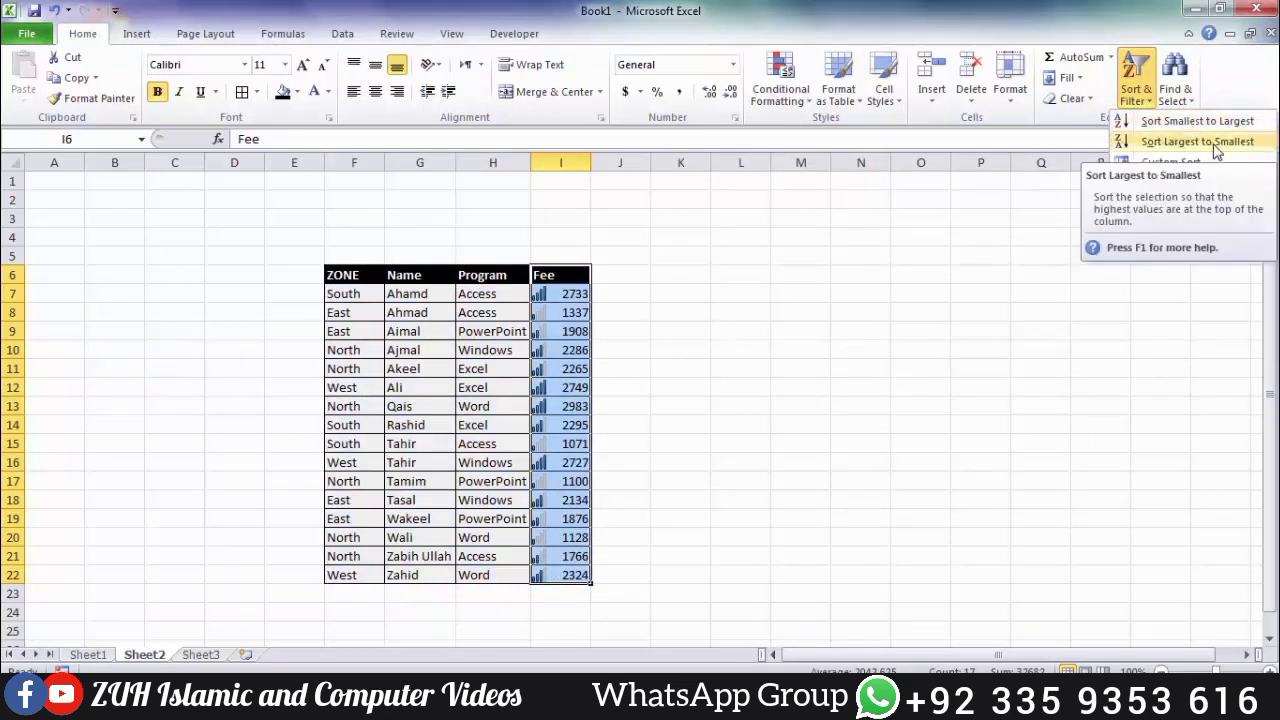
left_click(1168, 168)
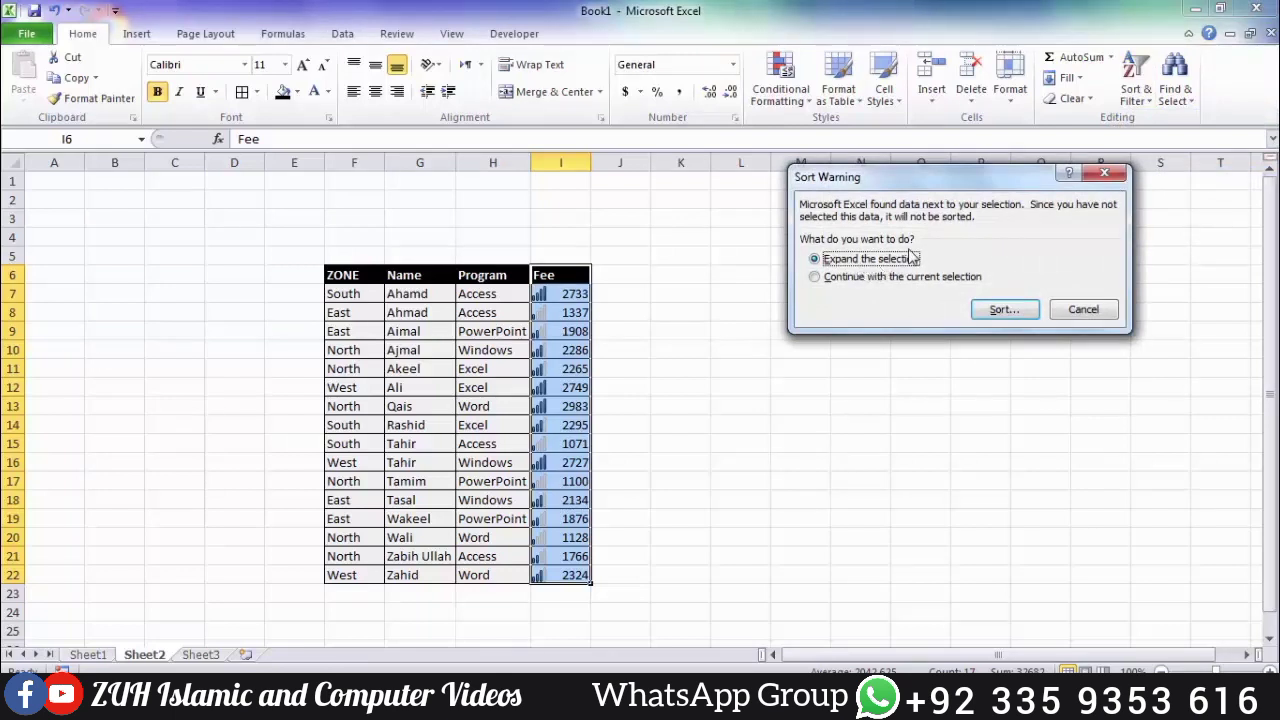
left_click(1000, 312)
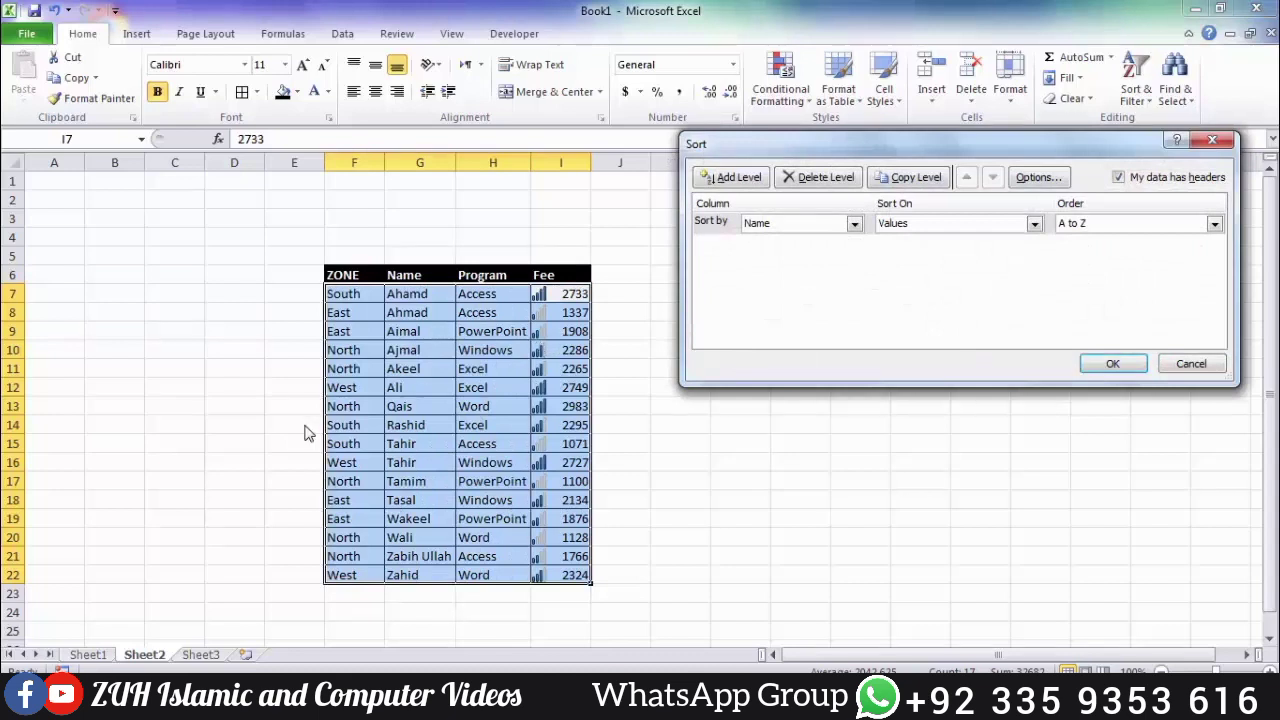
left_click_drag(1012, 155, 954, 133)
left_click(798, 203)
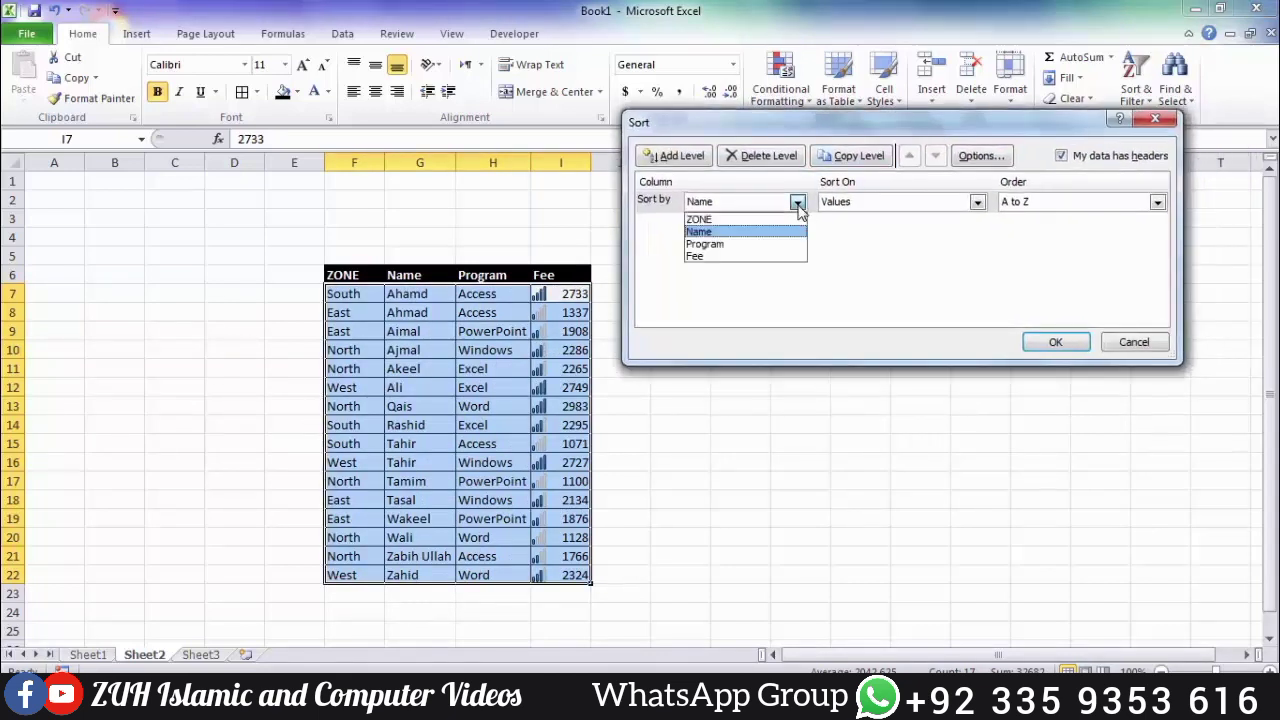
left_click(740, 257)
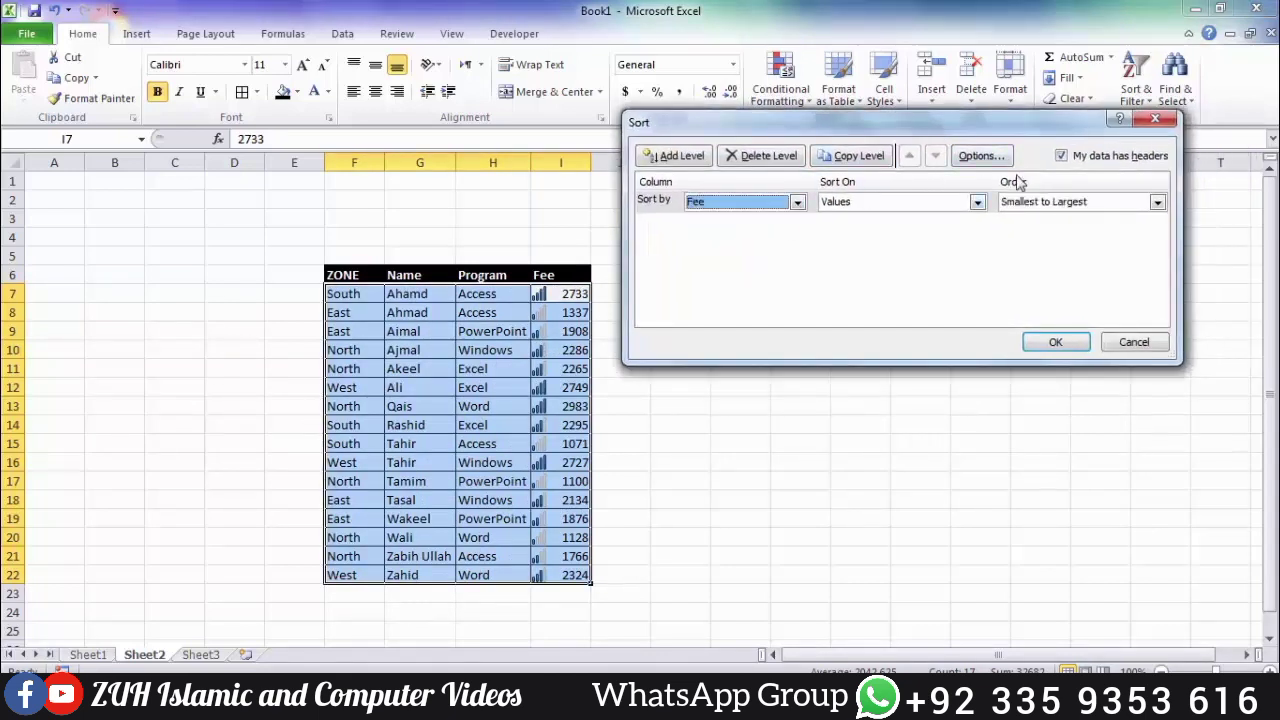
left_click(977, 202)
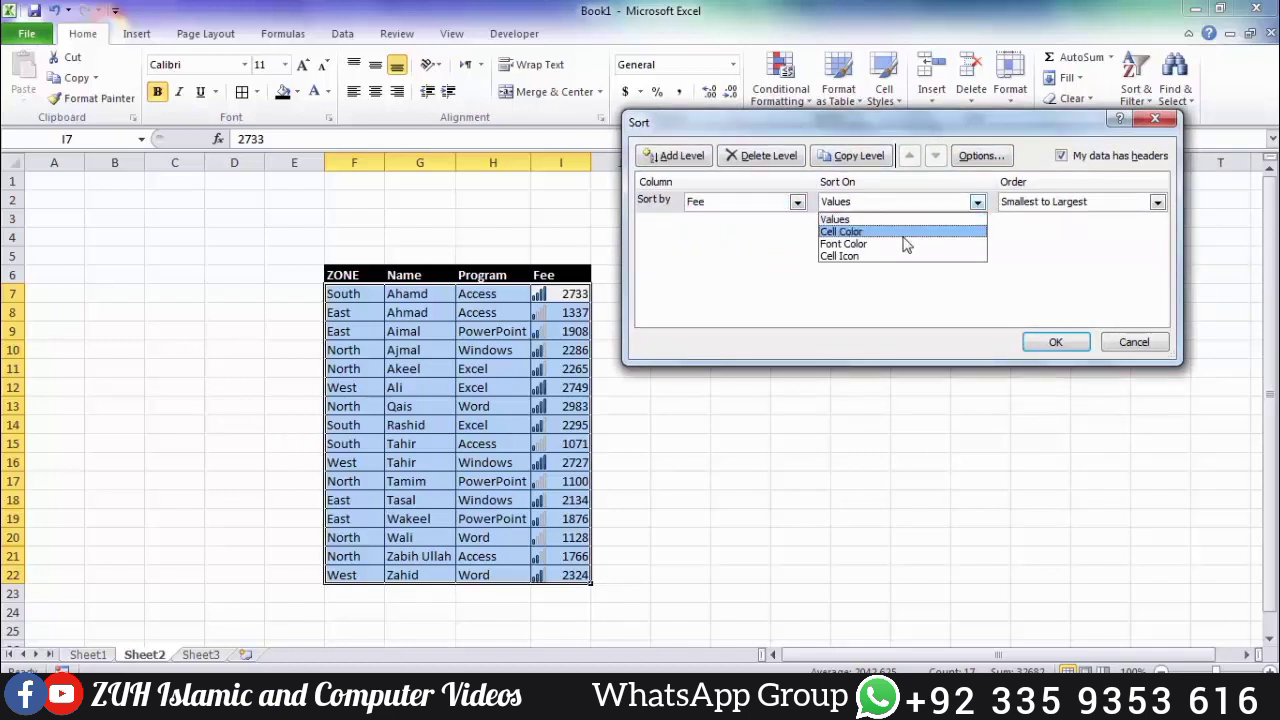
left_click(866, 256)
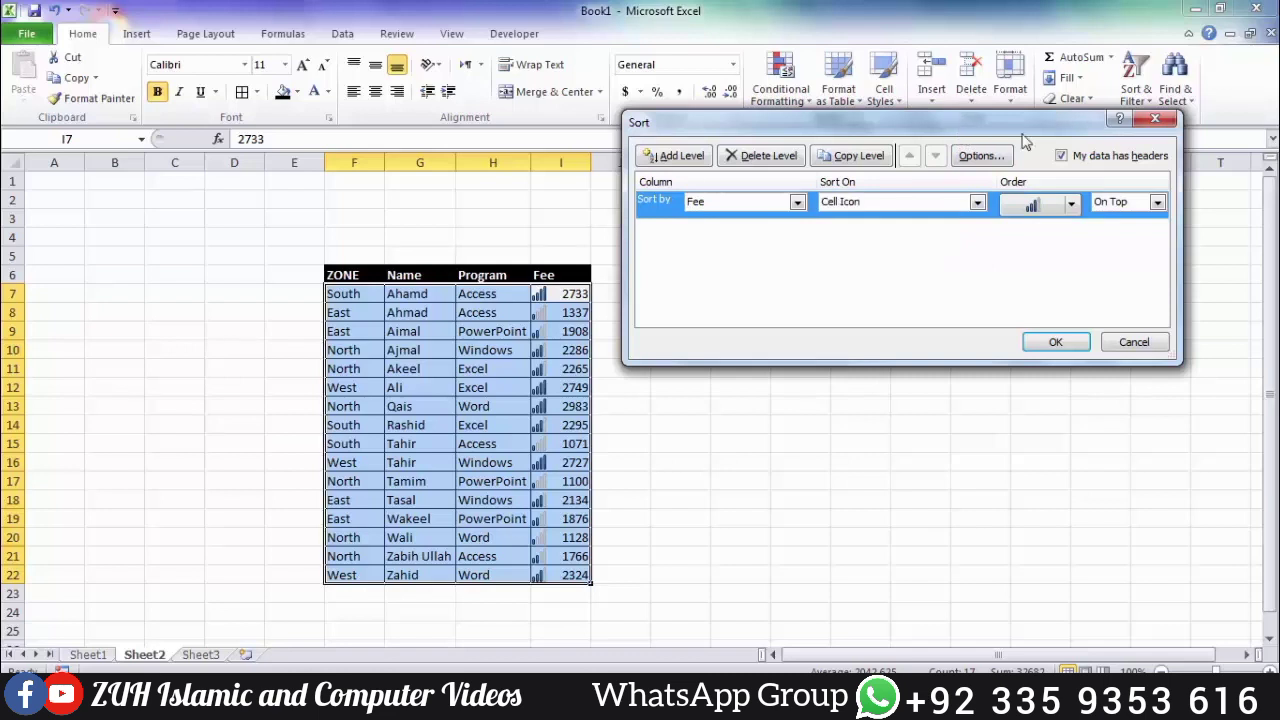
left_click(1070, 204)
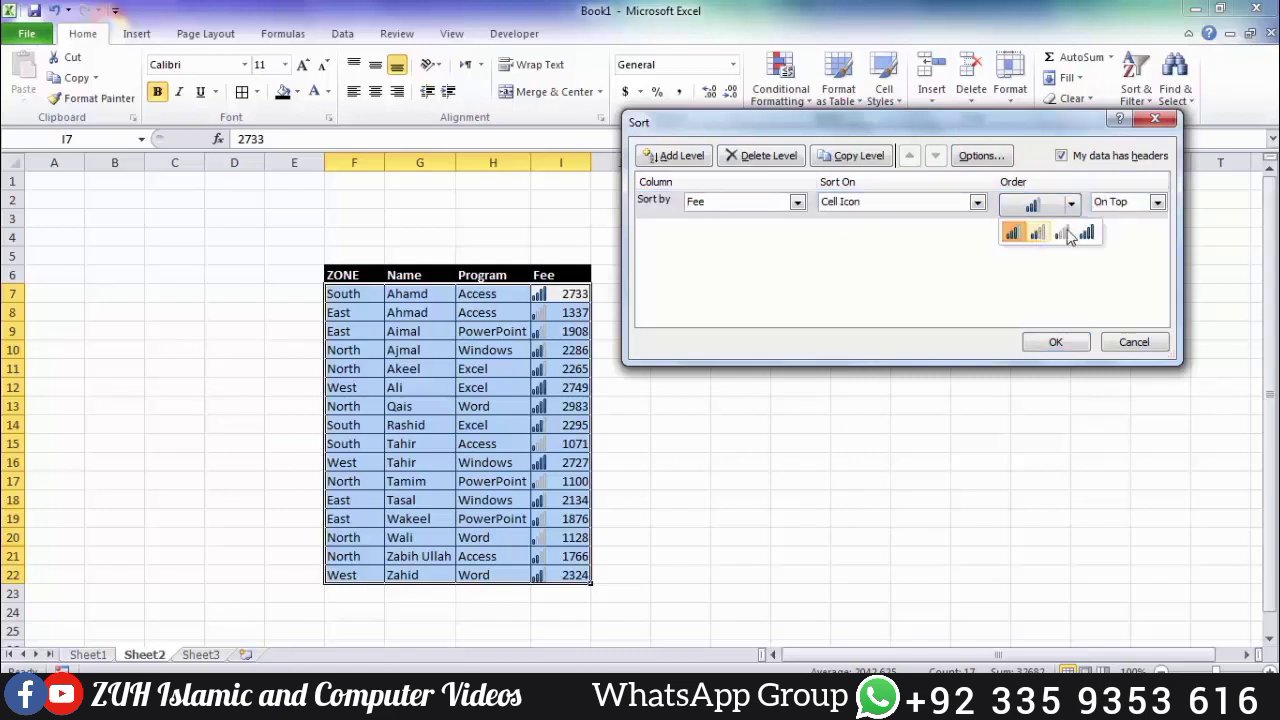
left_click(1086, 234)
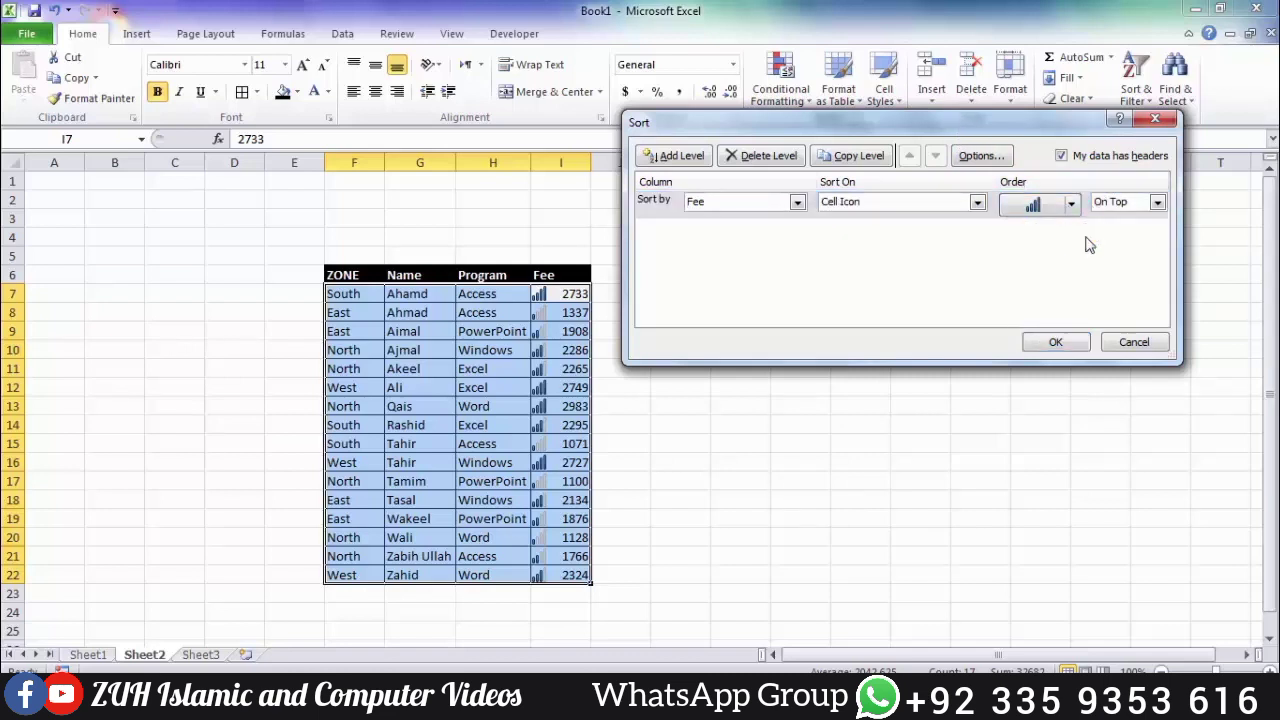
left_click(663, 210)
left_click(672, 158)
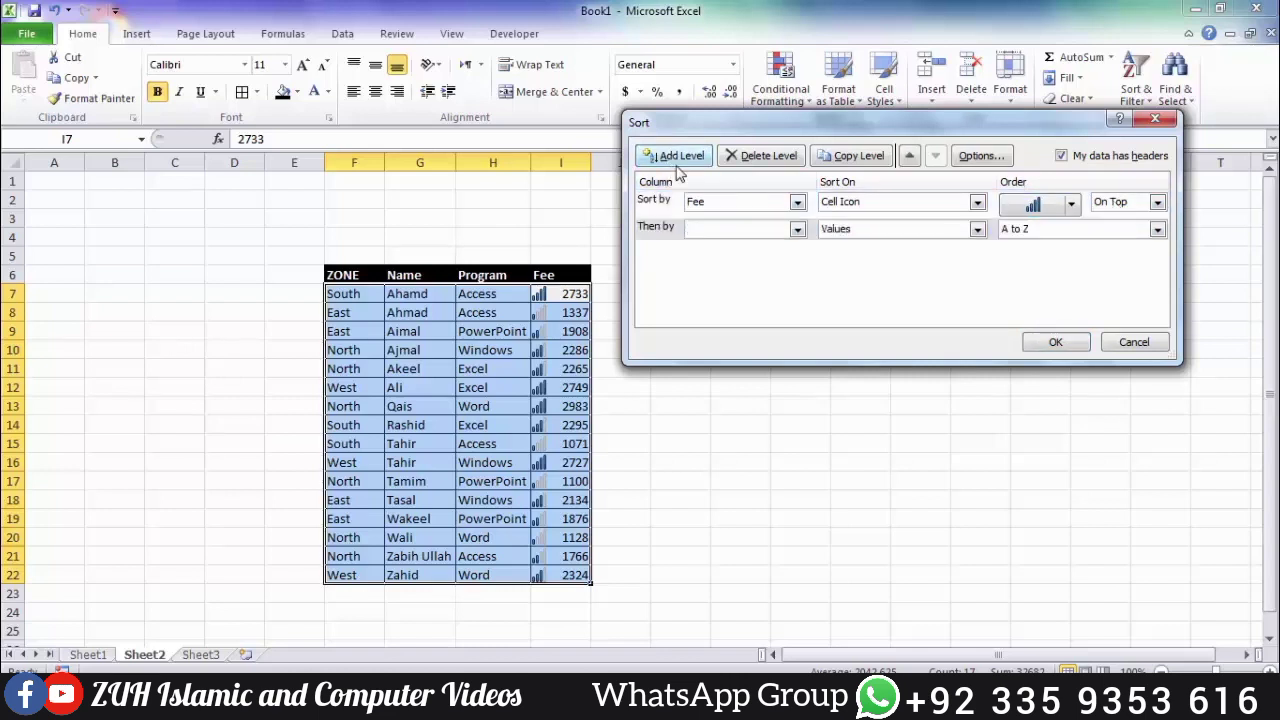
left_click(797, 229)
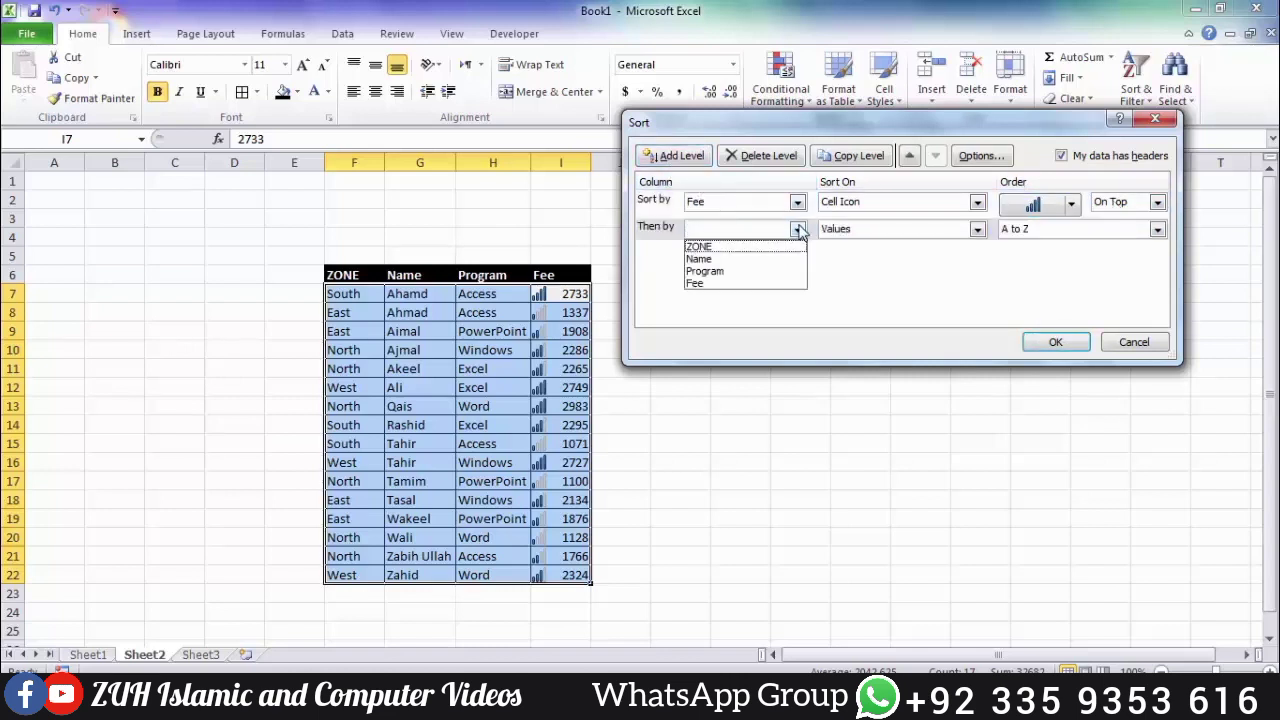
left_click(744, 285)
left_click(864, 234)
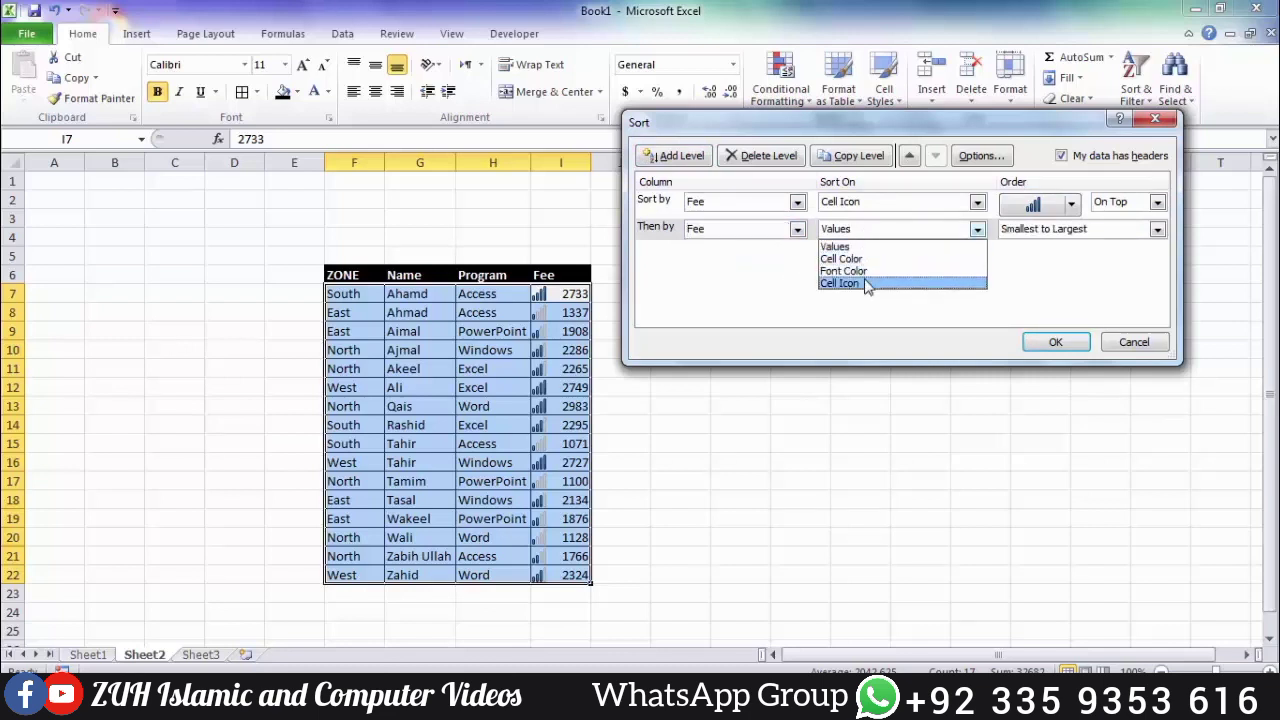
left_click(868, 284)
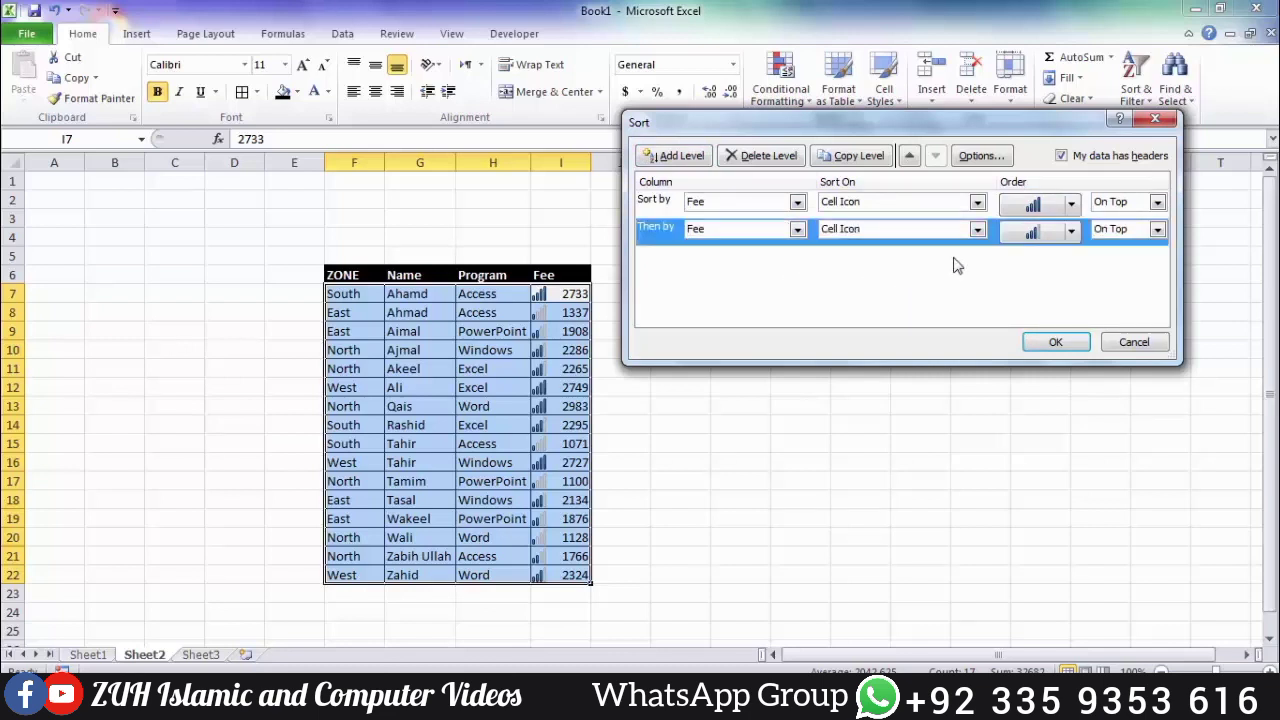
left_click(762, 158)
Copy the Fee icon level three times, assigning the three-, two- and one-bar icons in turn, and apply the sort.
left_click(668, 212)
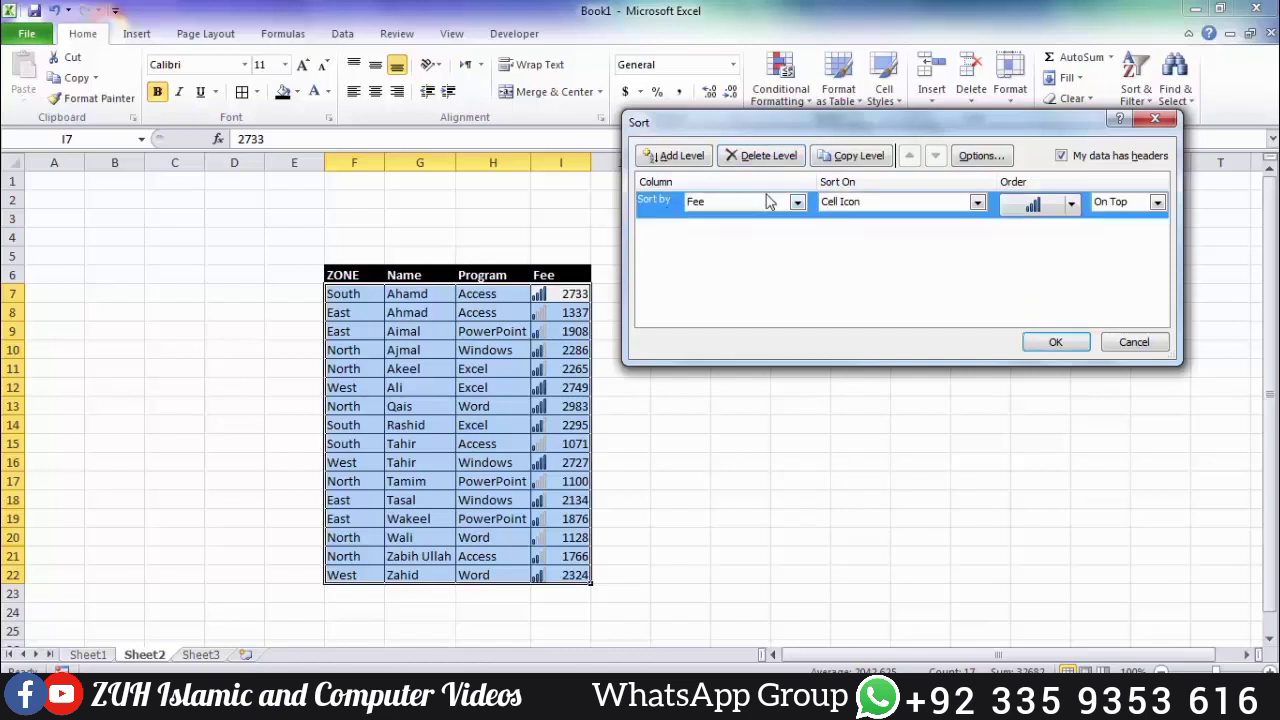
left_click(856, 157)
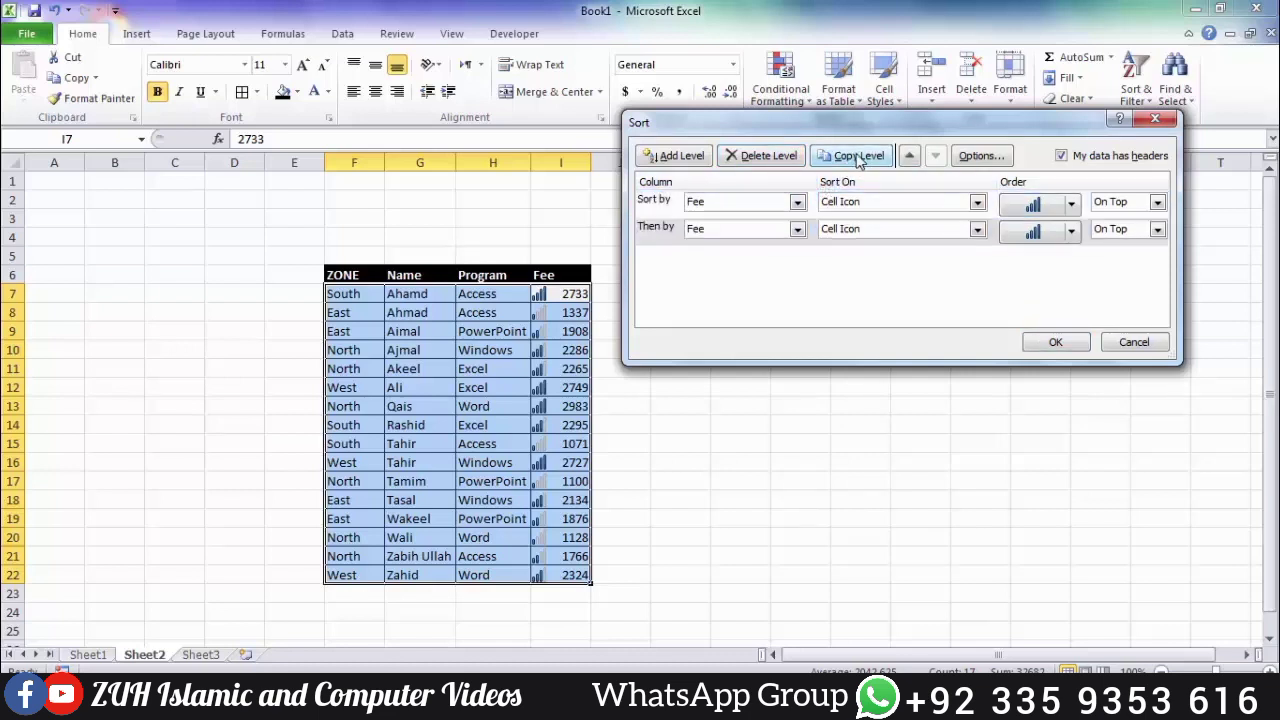
left_click(1072, 231)
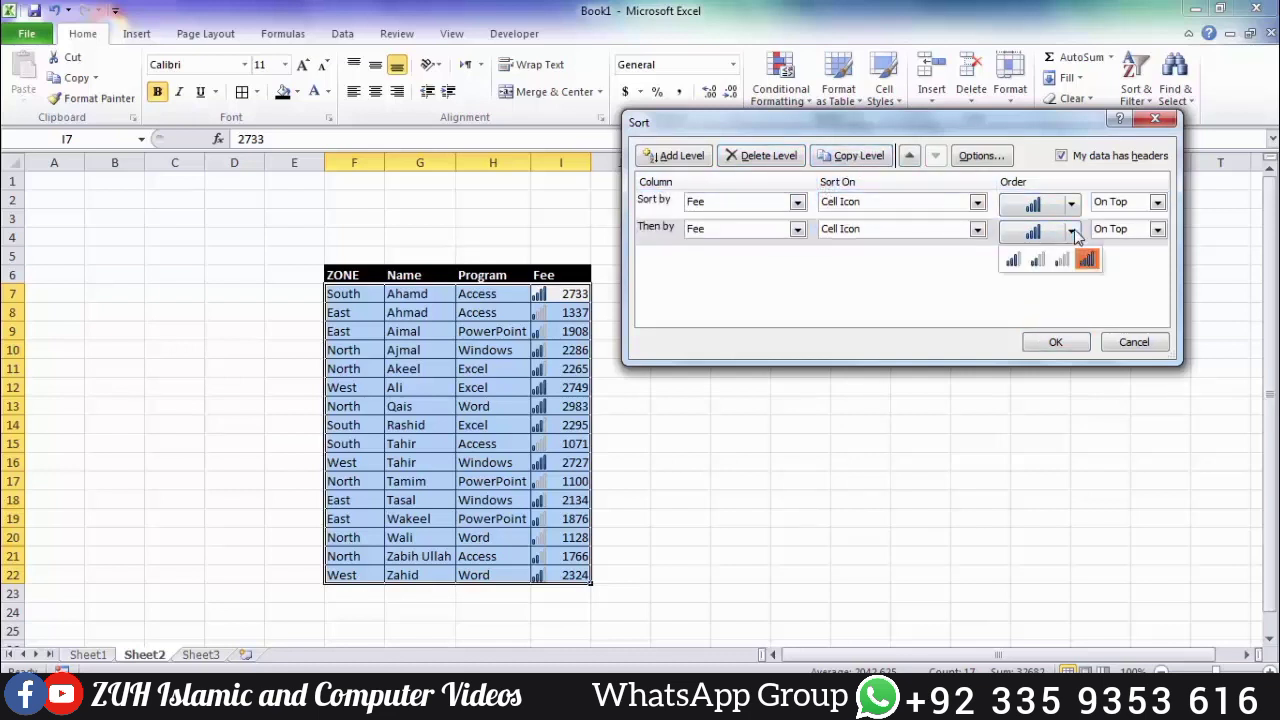
left_click(1012, 265)
left_click(856, 156)
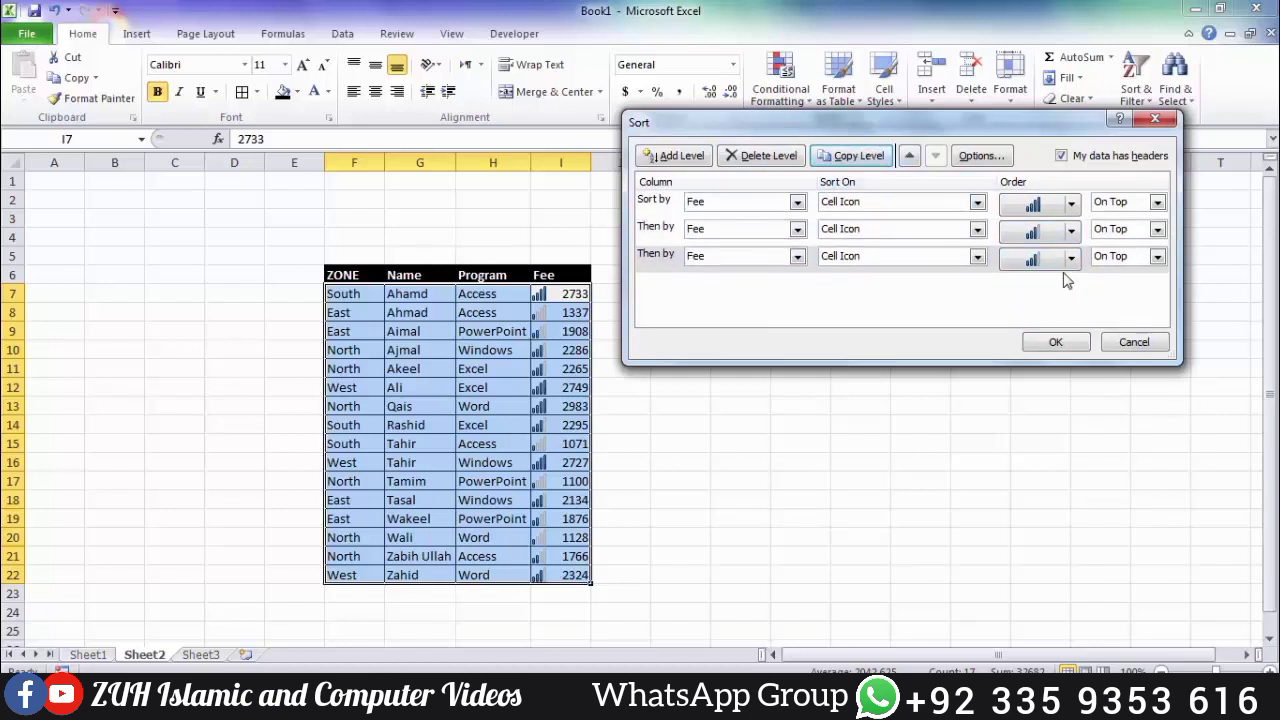
left_click(1071, 257)
left_click(1063, 290)
left_click(866, 157)
left_click(1071, 284)
left_click(1063, 316)
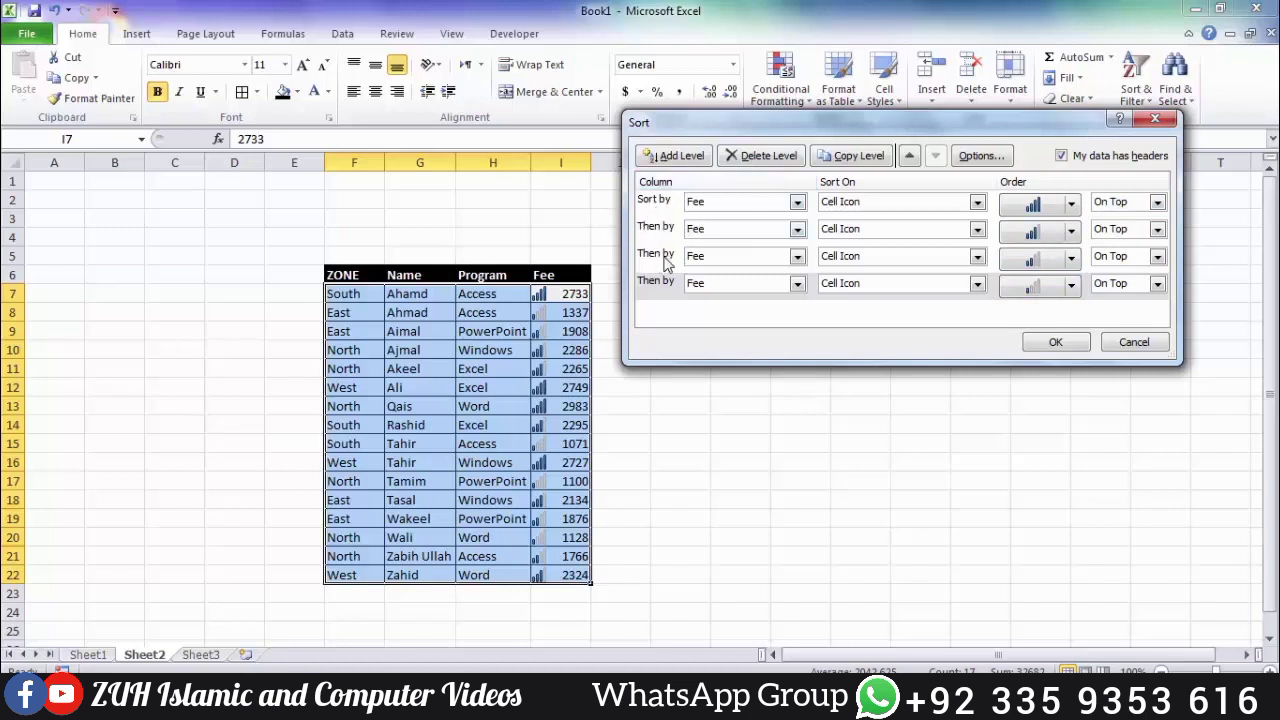
left_click(1058, 343)
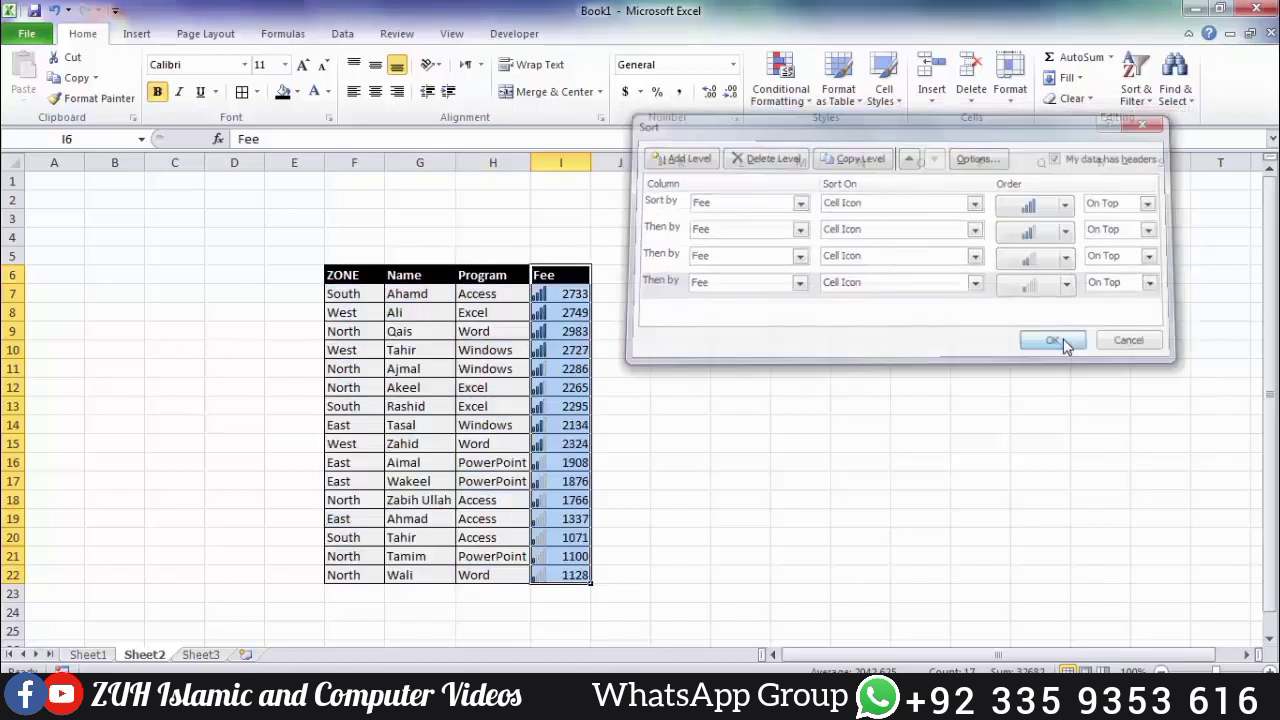
Check how the sorted records are grouped by their Fee icons.
left_click(490, 387)
left_click_drag(369, 299, 551, 582)
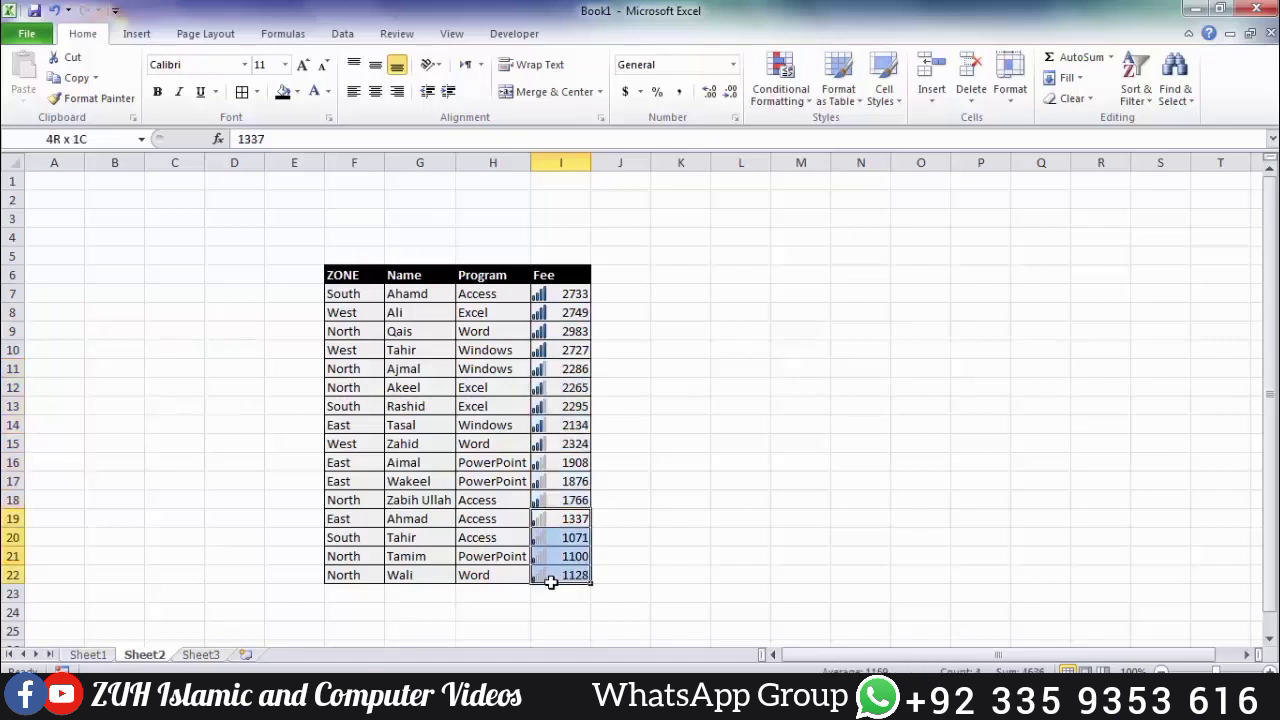
Fill the four Fee cells with the full four-bar icon (I7:I10) with red.
left_click_drag(345, 278, 545, 577)
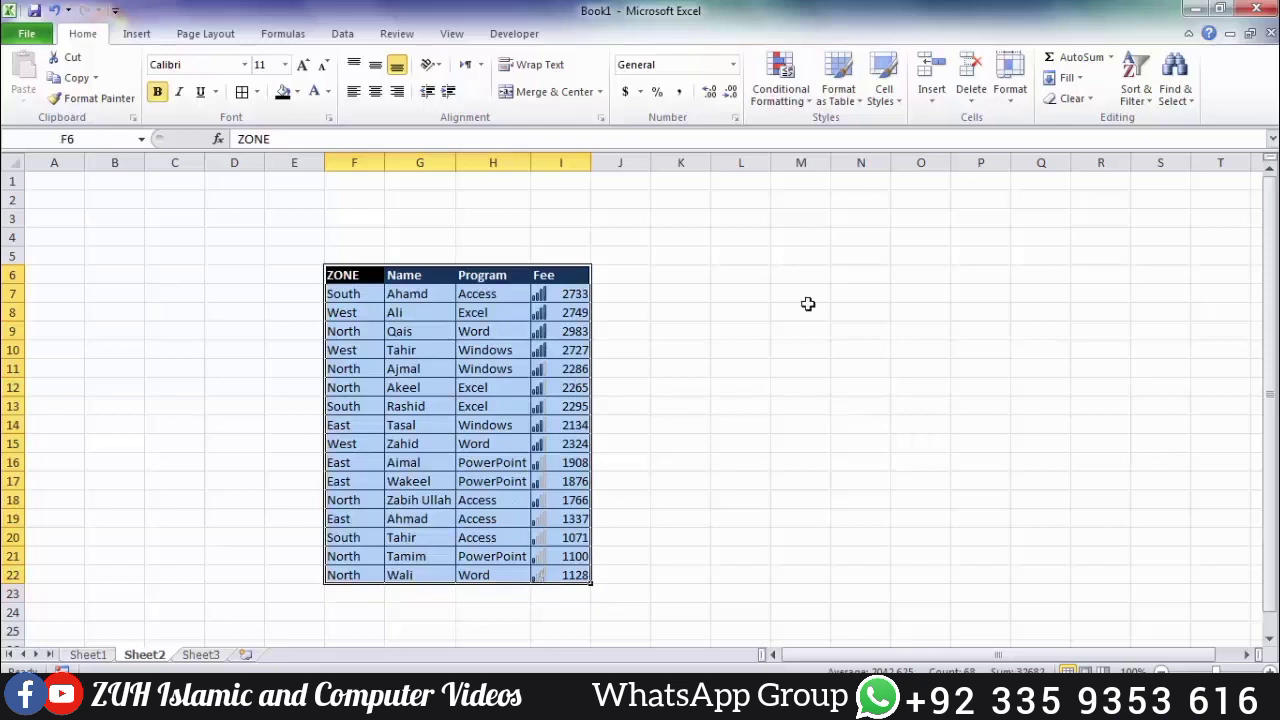
left_click(626, 334)
left_click_drag(552, 298, 545, 342)
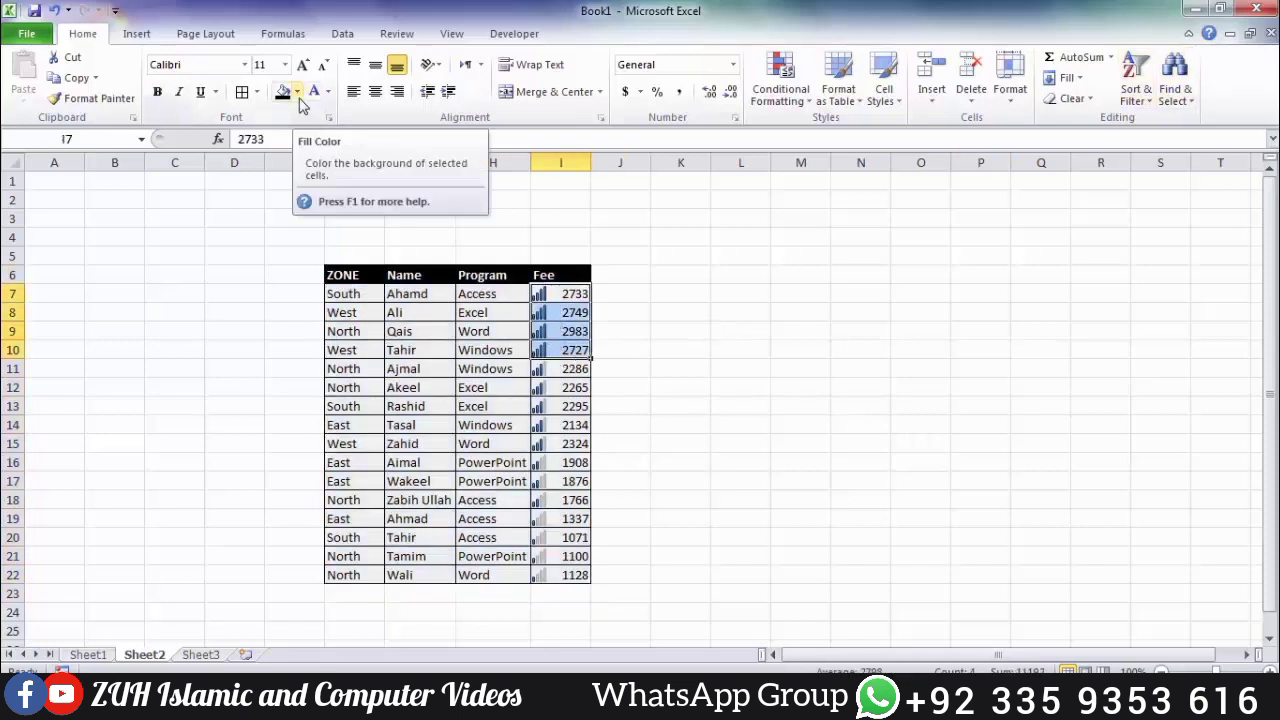
left_click(297, 91)
left_click(297, 228)
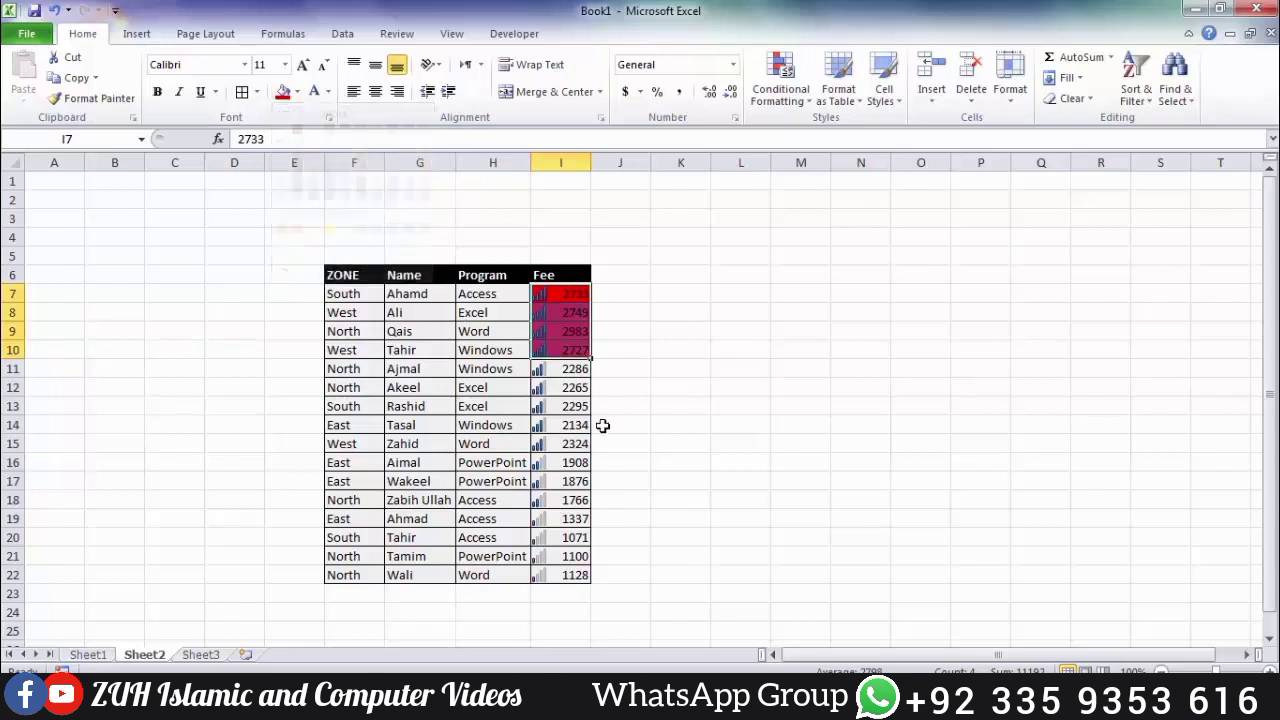
Fill the Fee cells I11:I15 with yellow and I16:I17 with light green.
left_click_drag(574, 370, 570, 449)
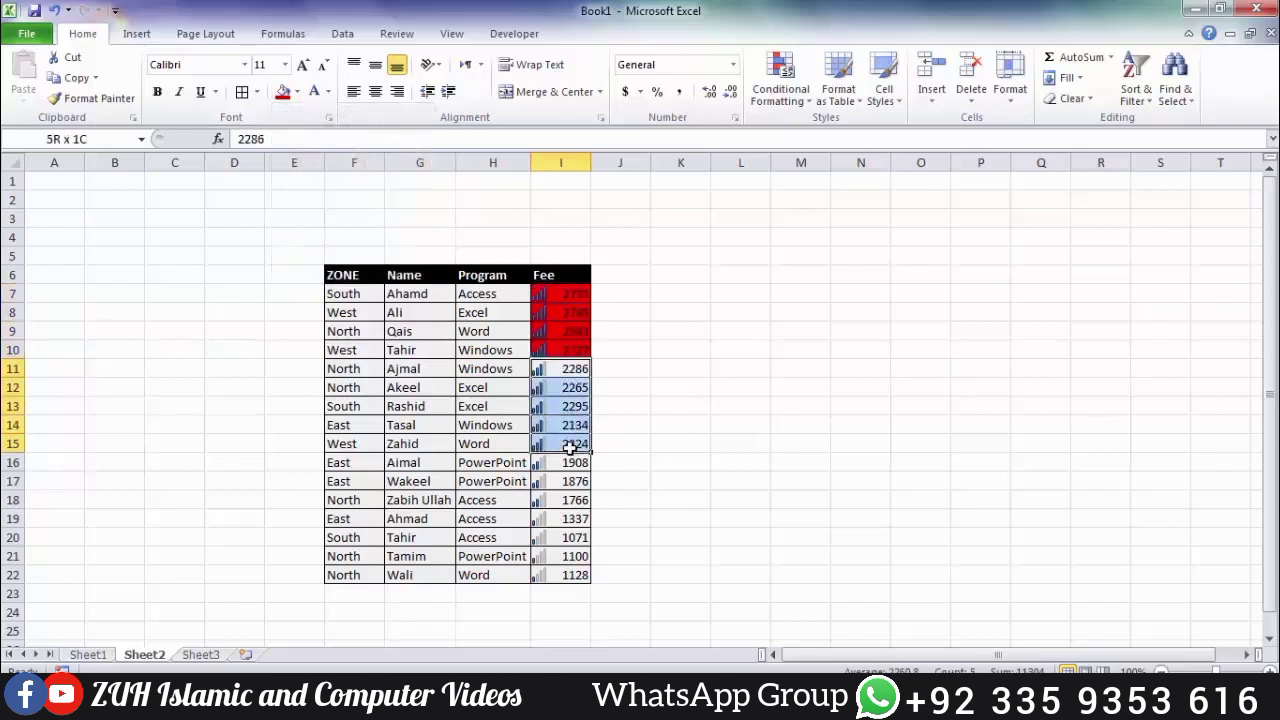
left_click(297, 91)
left_click(329, 228)
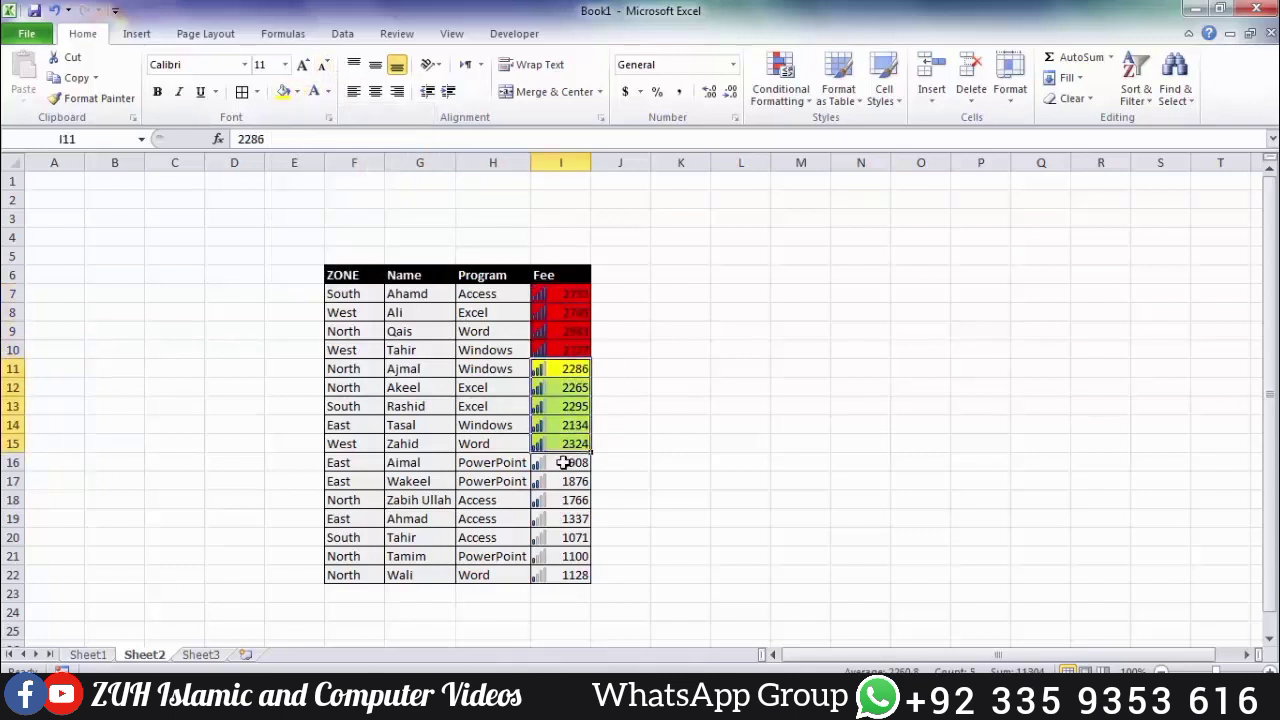
left_click_drag(569, 463, 572, 483)
left_click(297, 91)
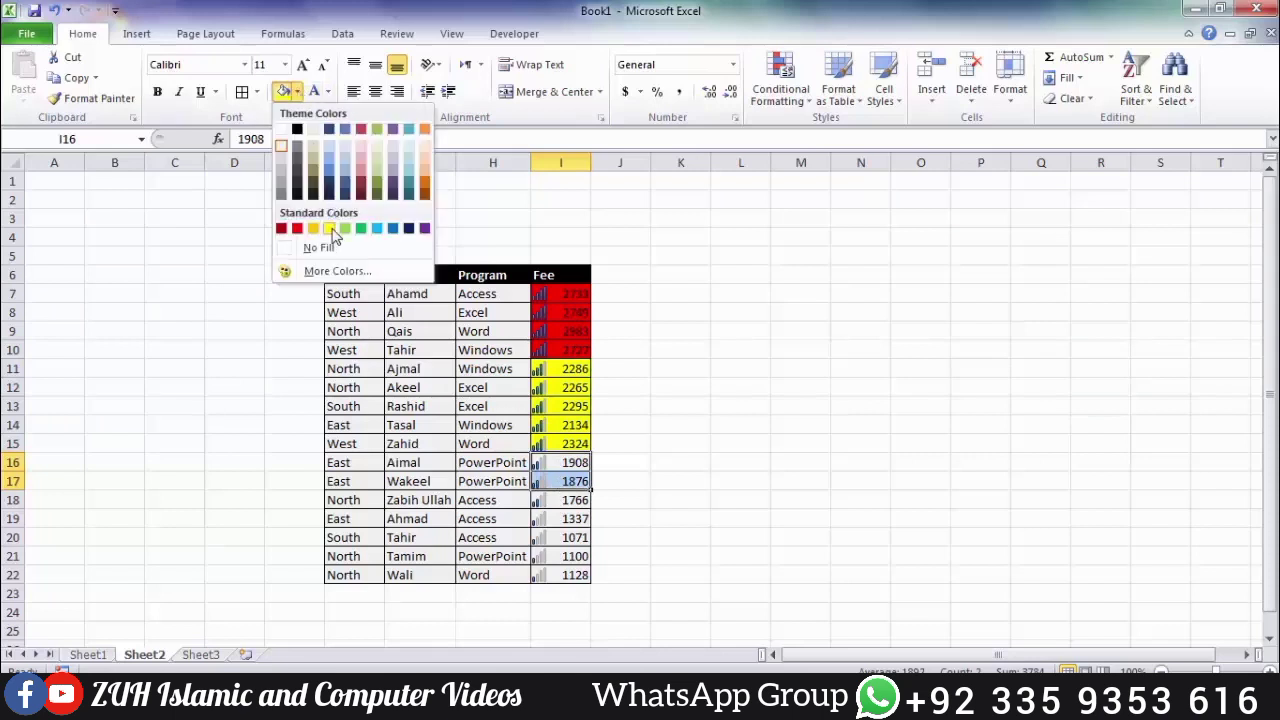
left_click(345, 228)
left_click(489, 499)
Start a custom sort on the whole table and delete all four existing Fee icon levels.
left_click_drag(368, 277, 578, 576)
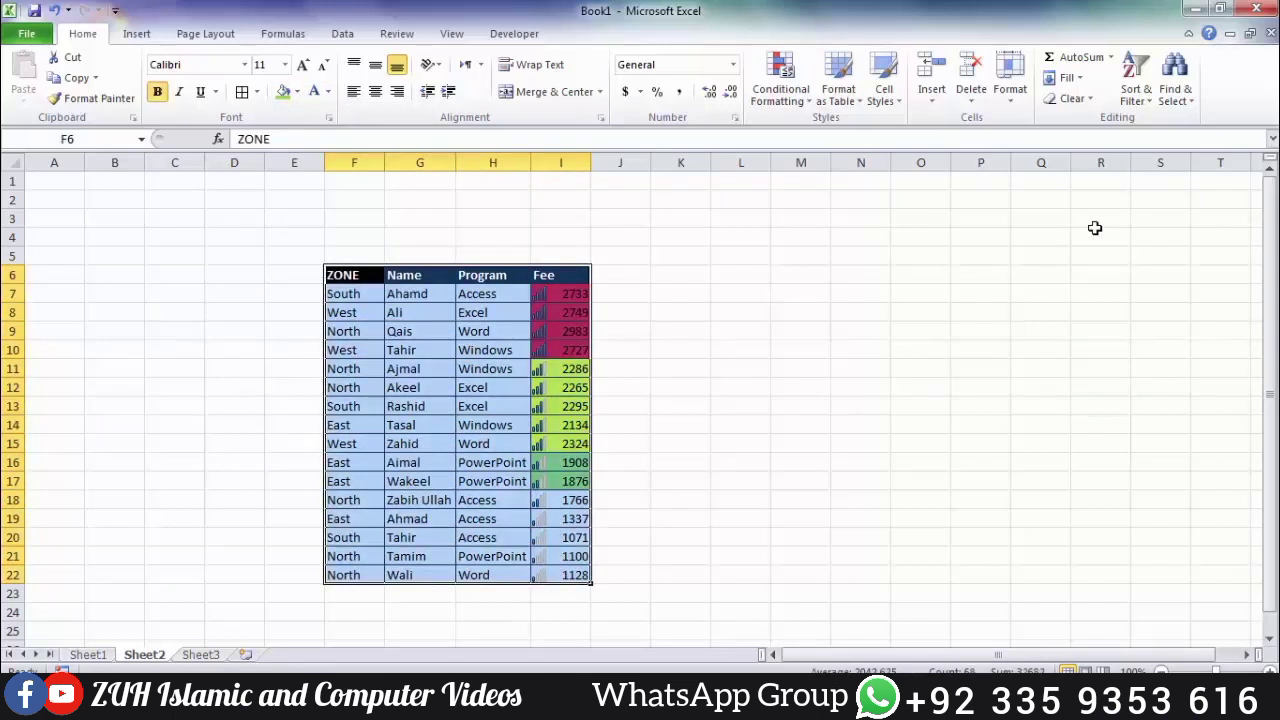
left_click(1137, 92)
left_click(1160, 162)
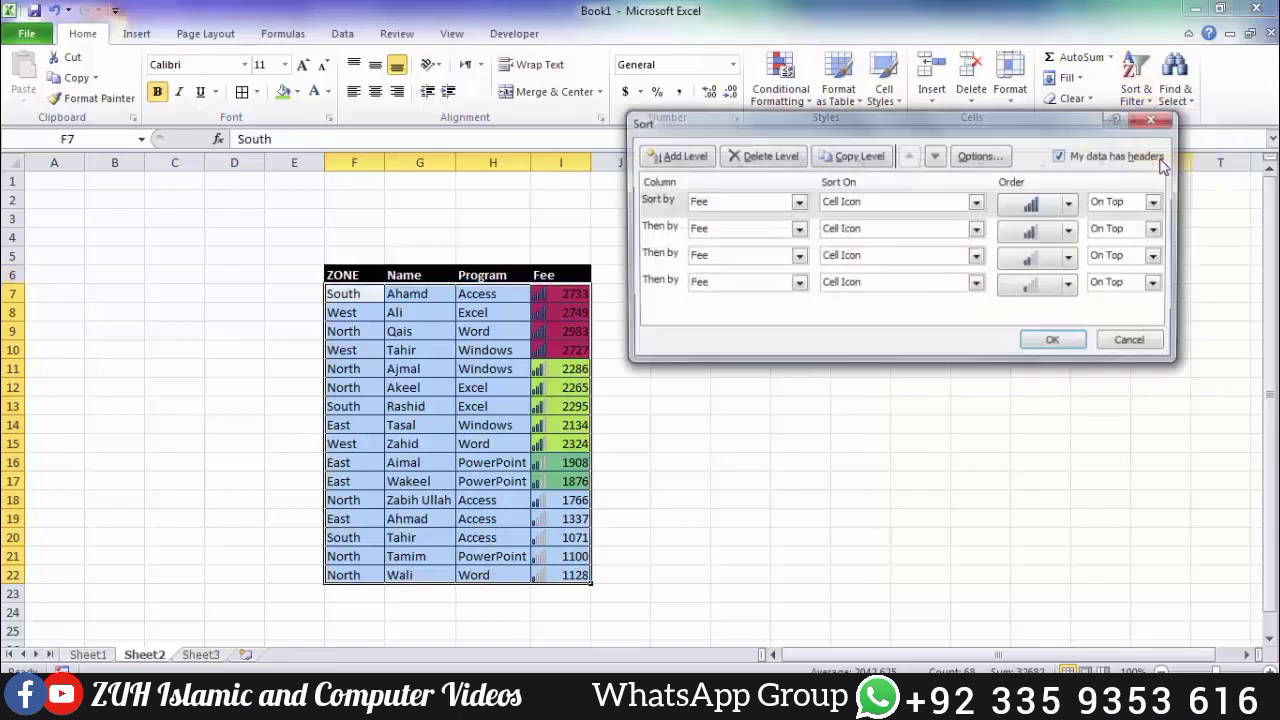
left_click(779, 171)
left_click(779, 171)
left_click(777, 170)
left_click(777, 170)
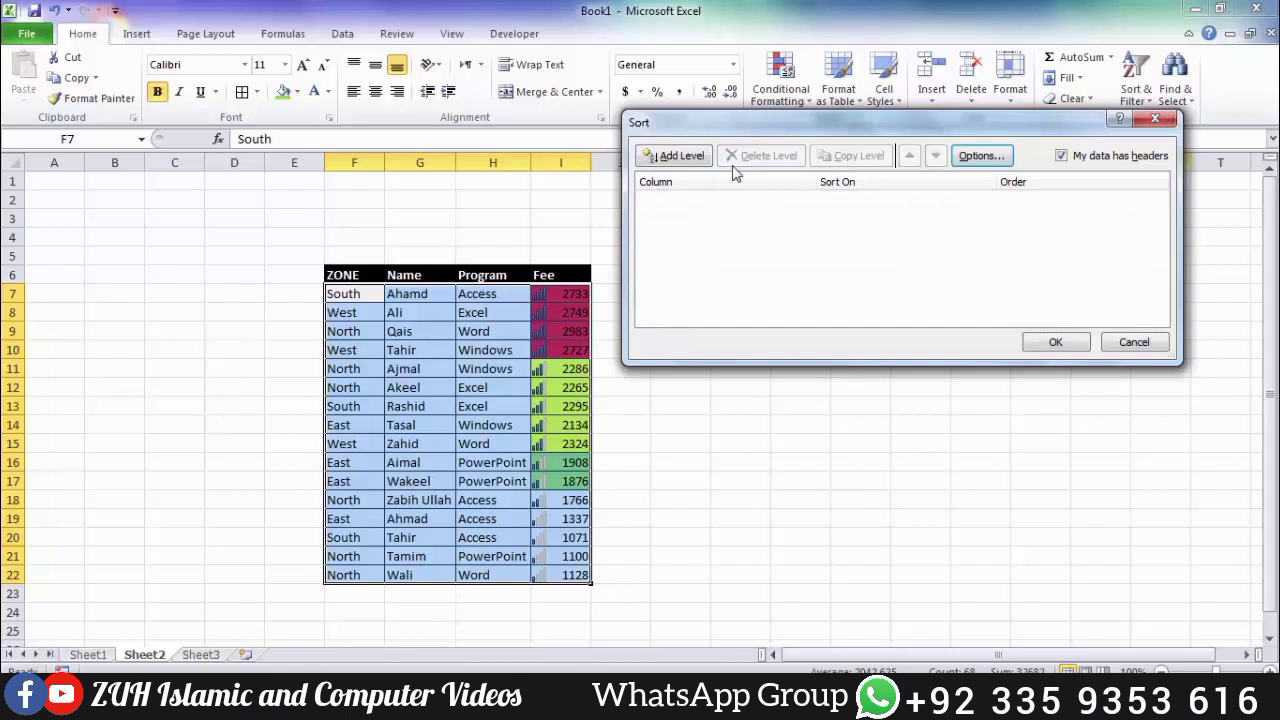
Add a sort level for Fee on Cell Color with light green On Top.
left_click(672, 156)
left_click(797, 202)
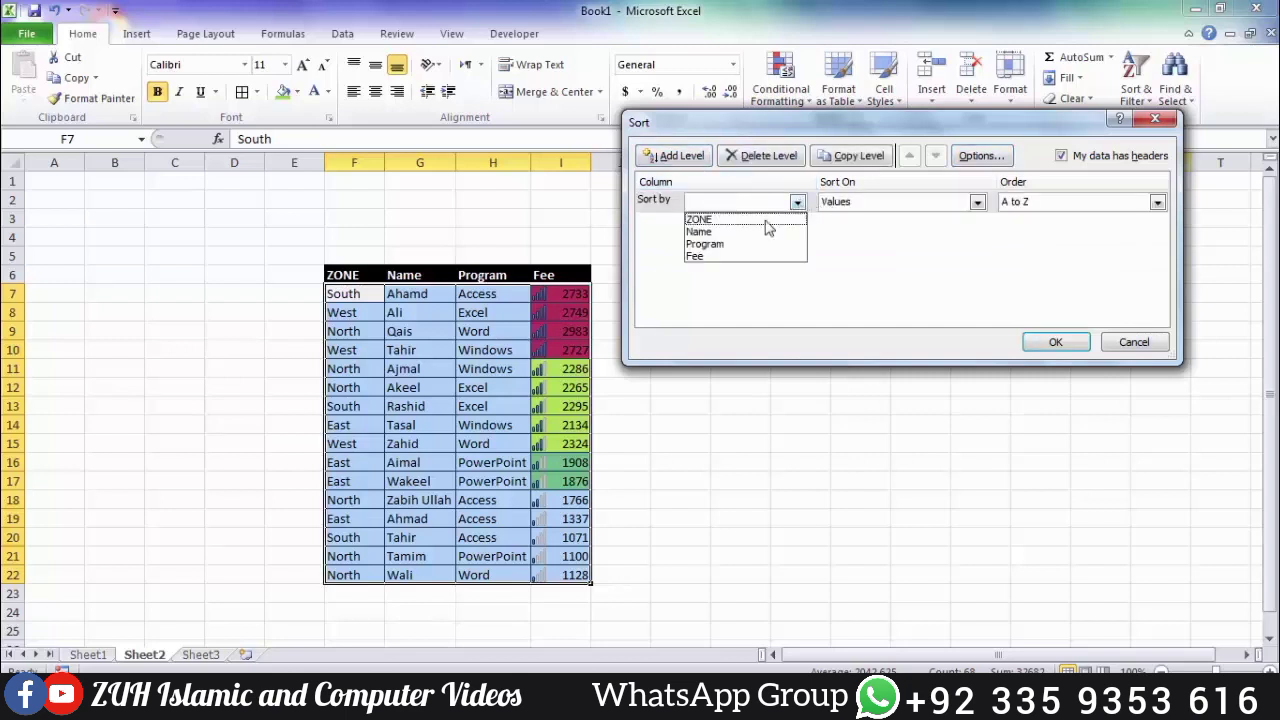
left_click(731, 259)
left_click(977, 203)
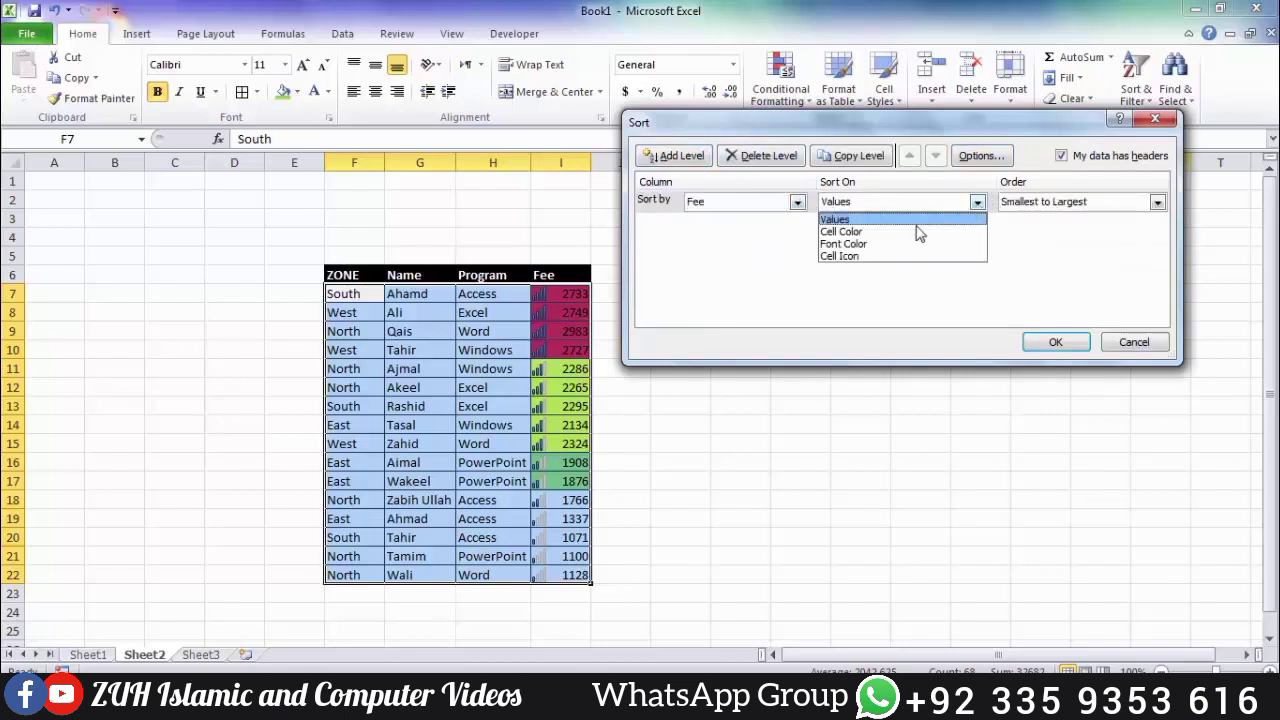
left_click(886, 232)
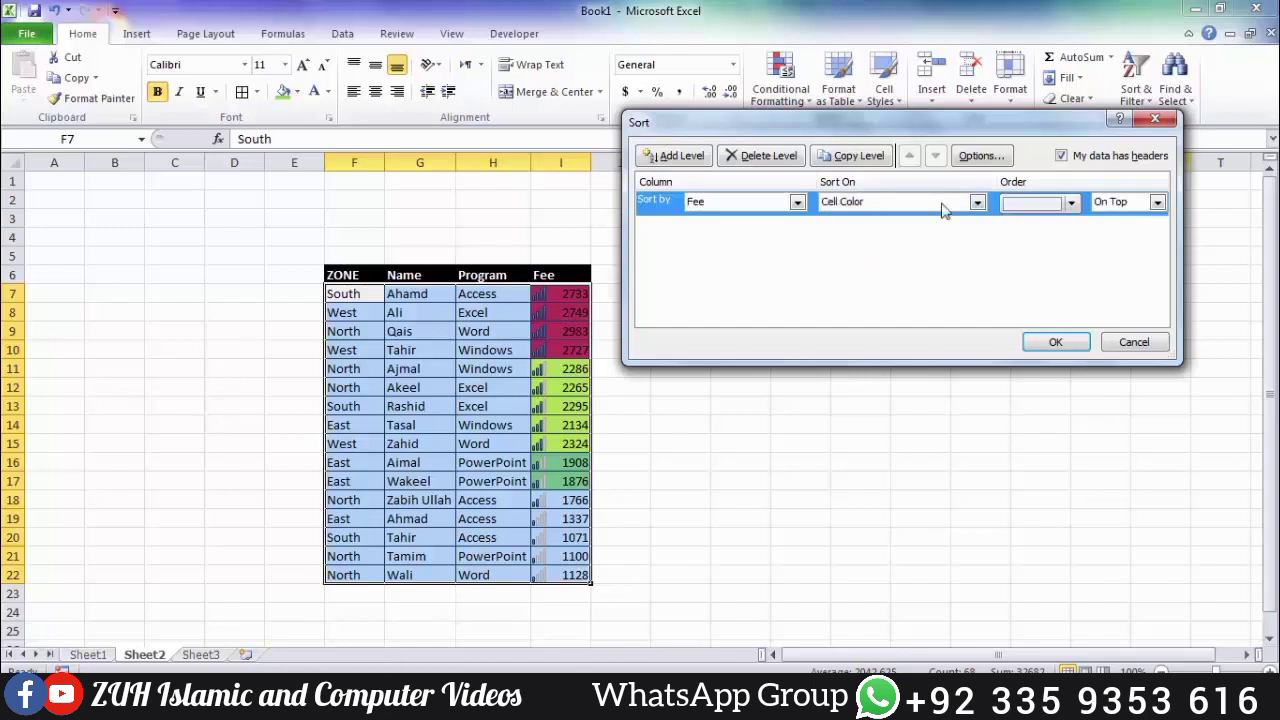
left_click(1071, 204)
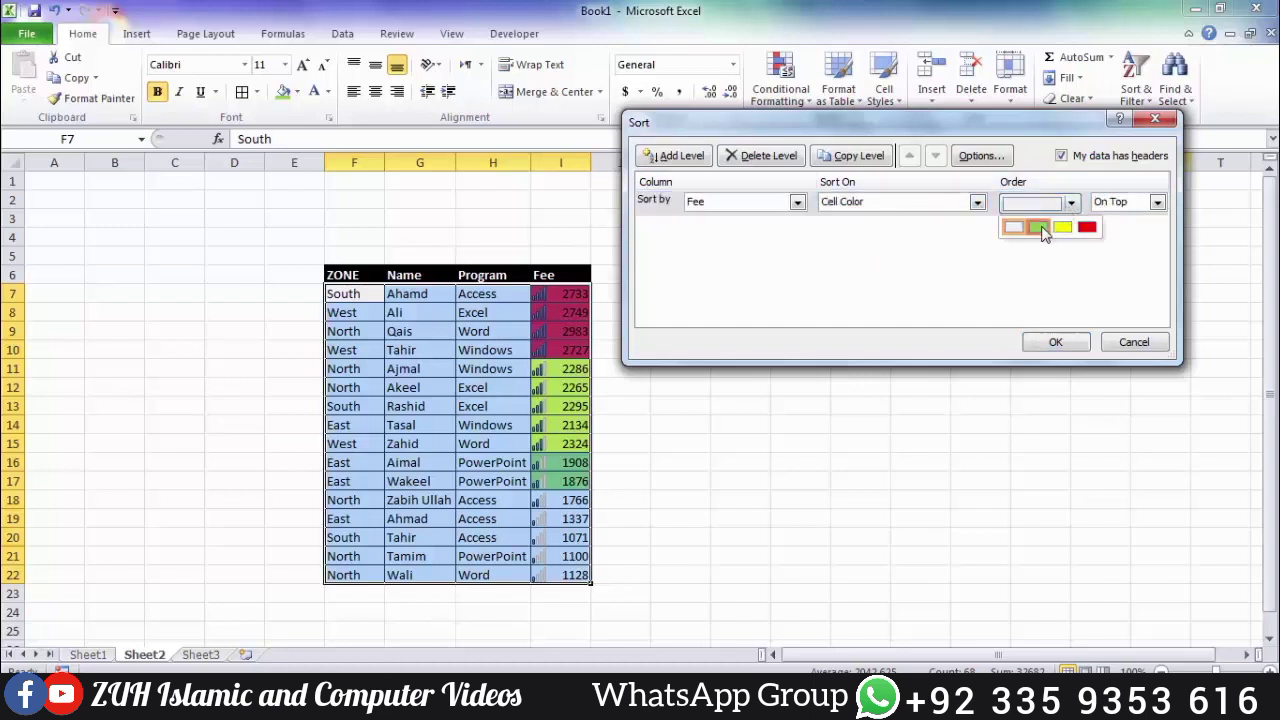
left_click(1040, 228)
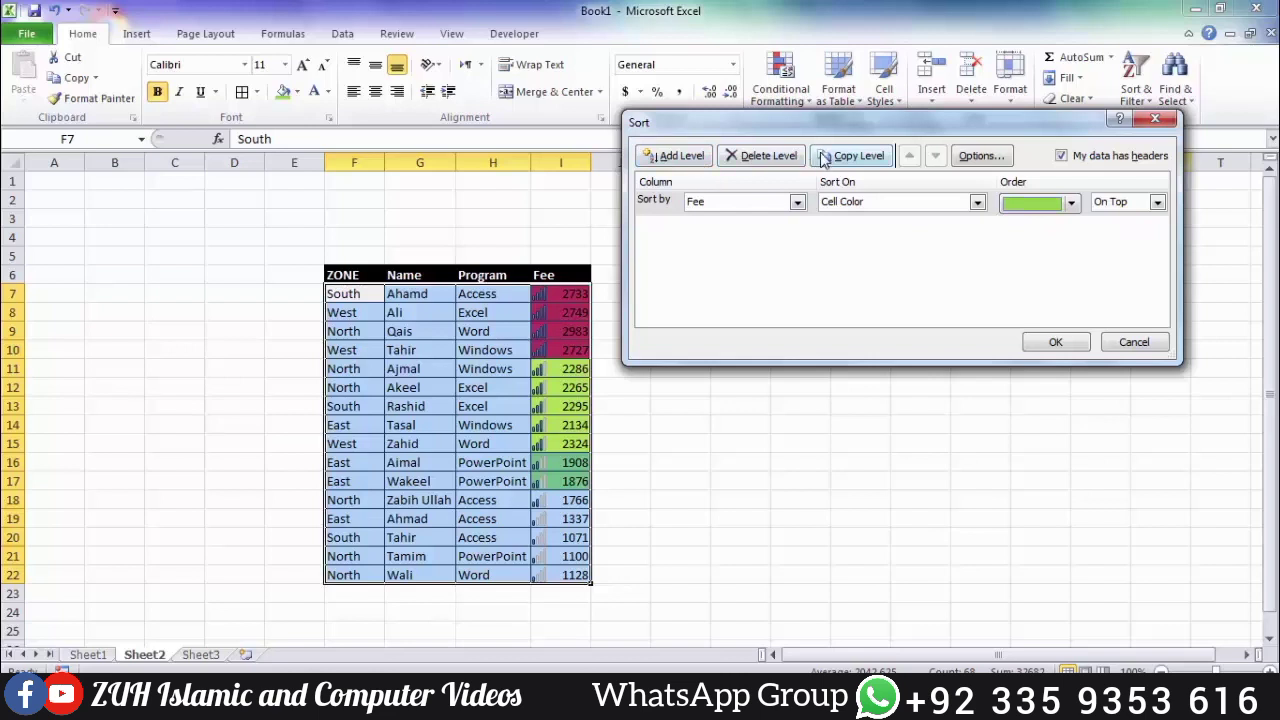
Copy the Fee color level, set the copy to yellow On Top, and apply the sort.
left_click(823, 157)
left_click(1073, 228)
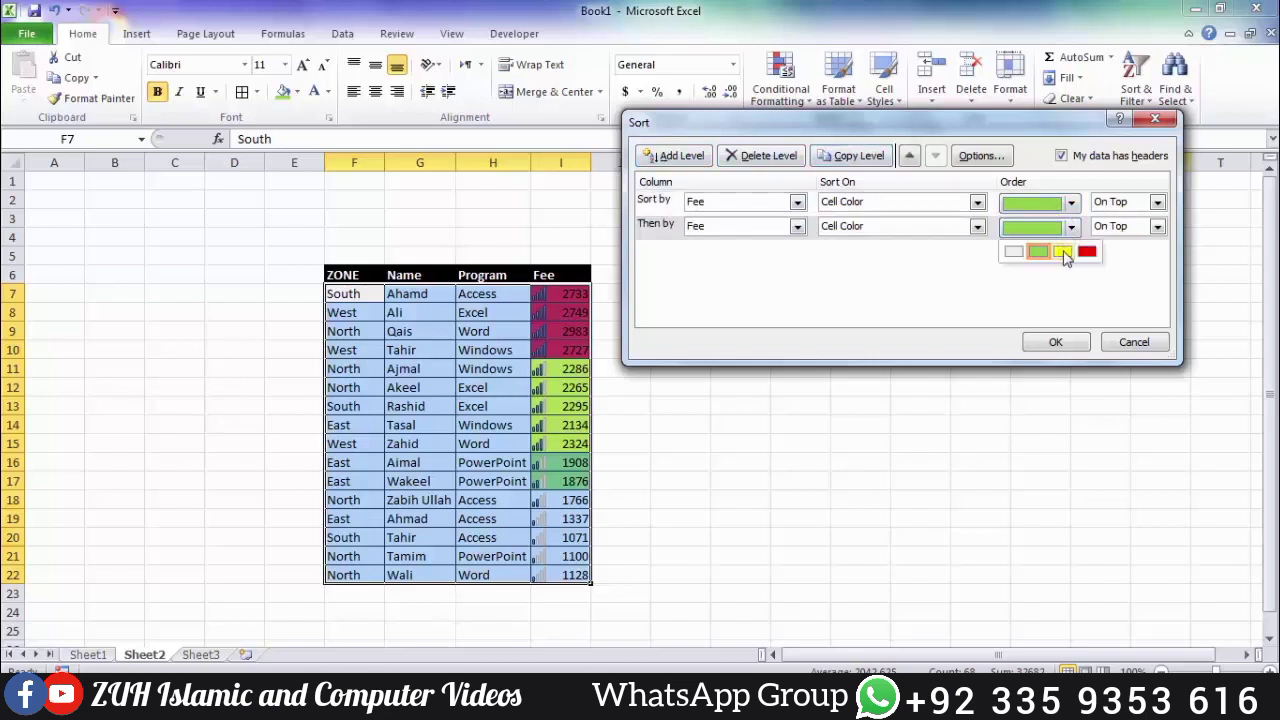
left_click(1064, 251)
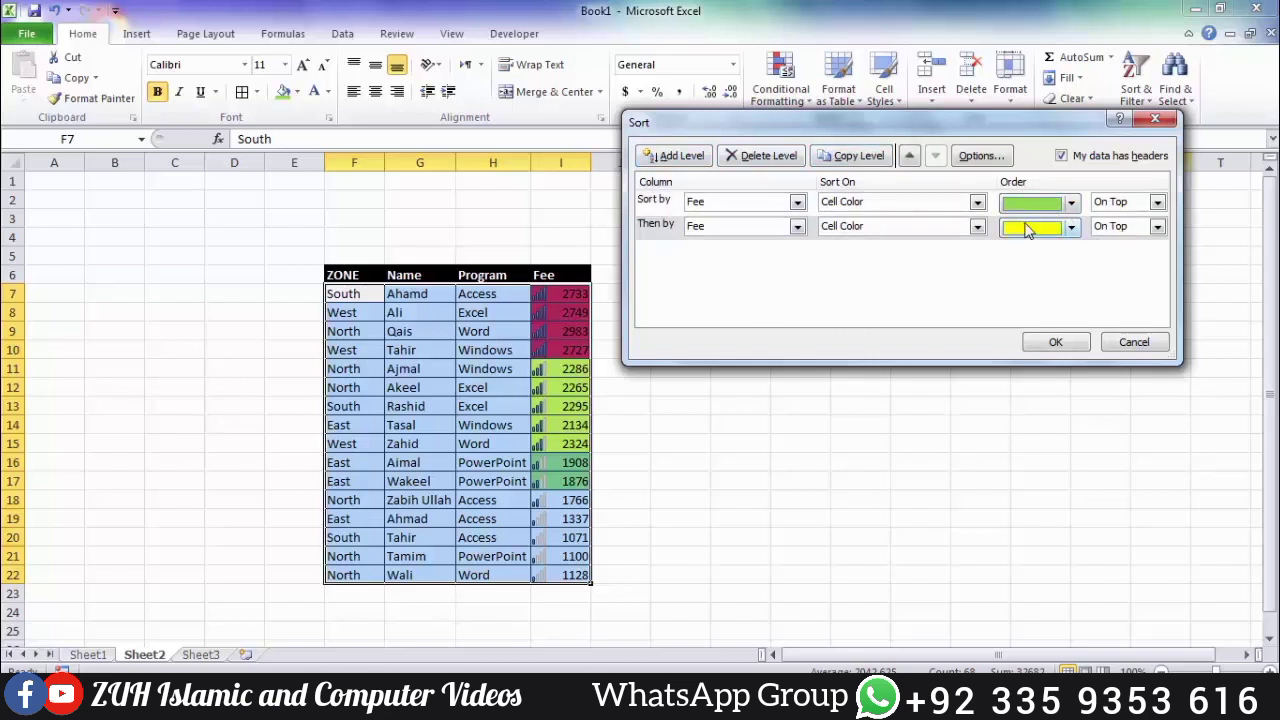
left_click(1056, 343)
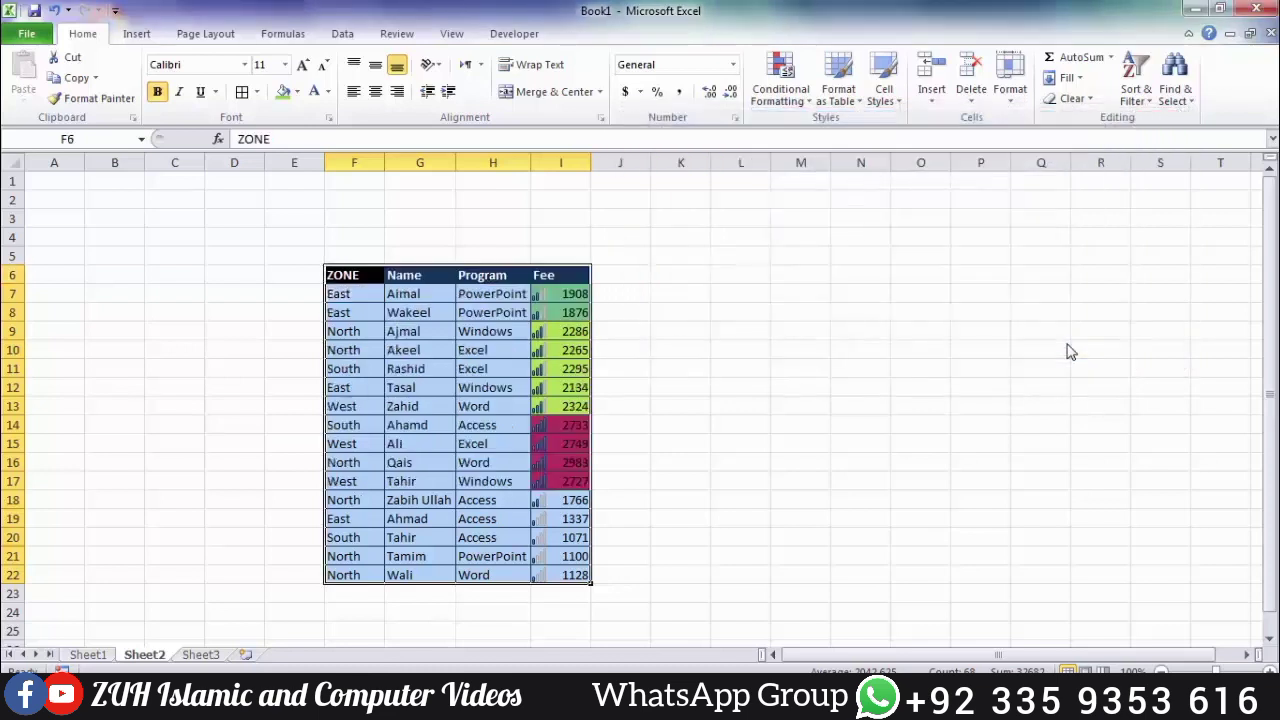
left_click(560, 295)
left_click_drag(558, 340, 558, 476)
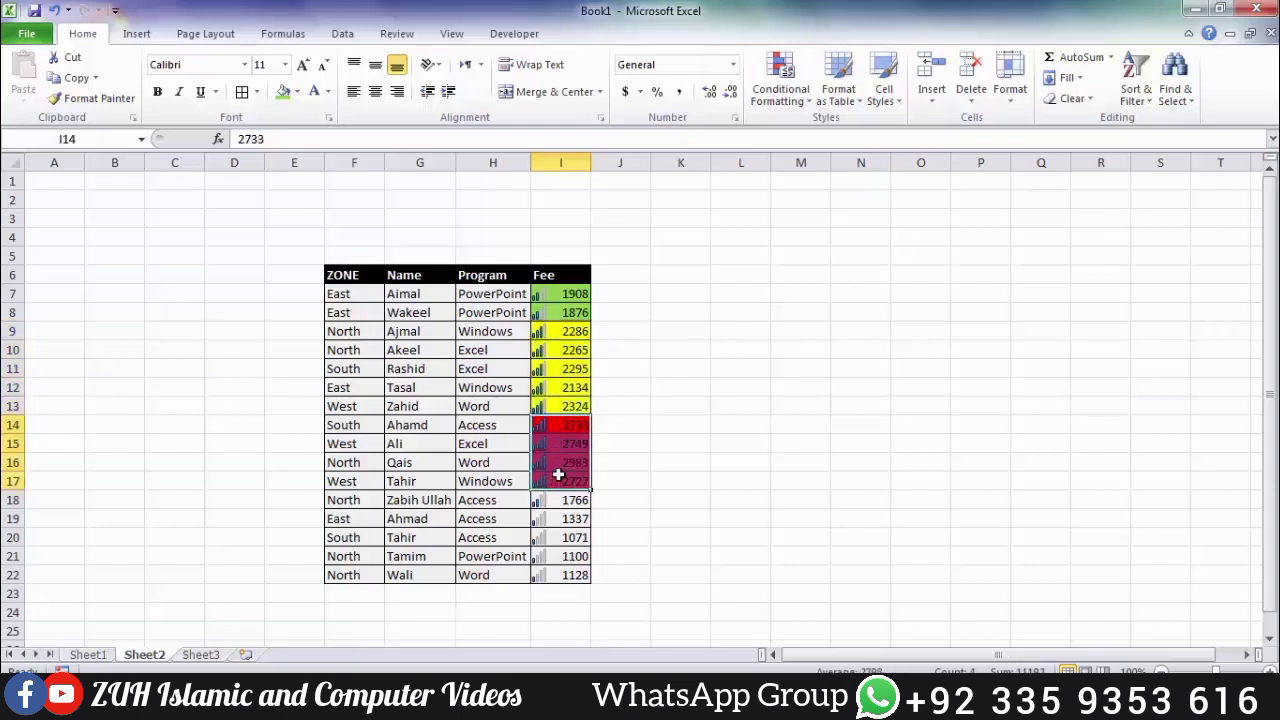
left_click(557, 312)
left_click(572, 331)
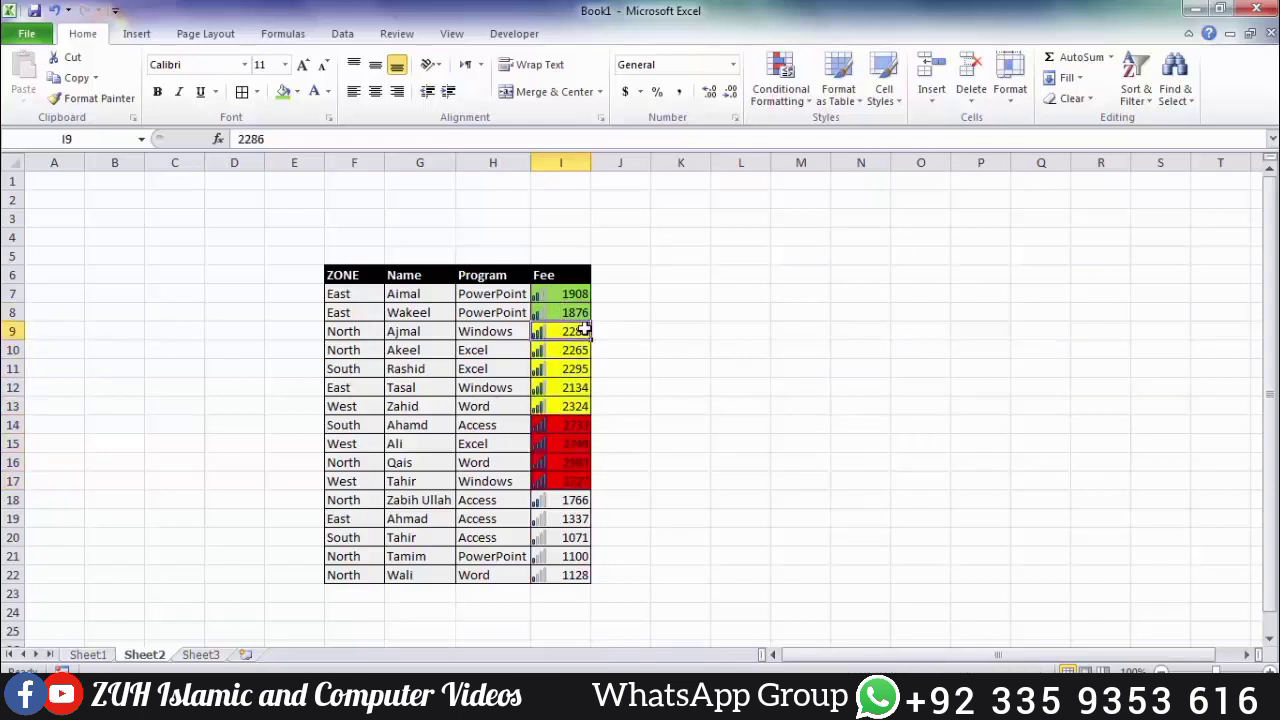
In the whole table's custom sort, move the yellow Fee level above the green one and apply it.
left_click_drag(365, 279, 575, 575)
left_click(1135, 88)
left_click(1155, 166)
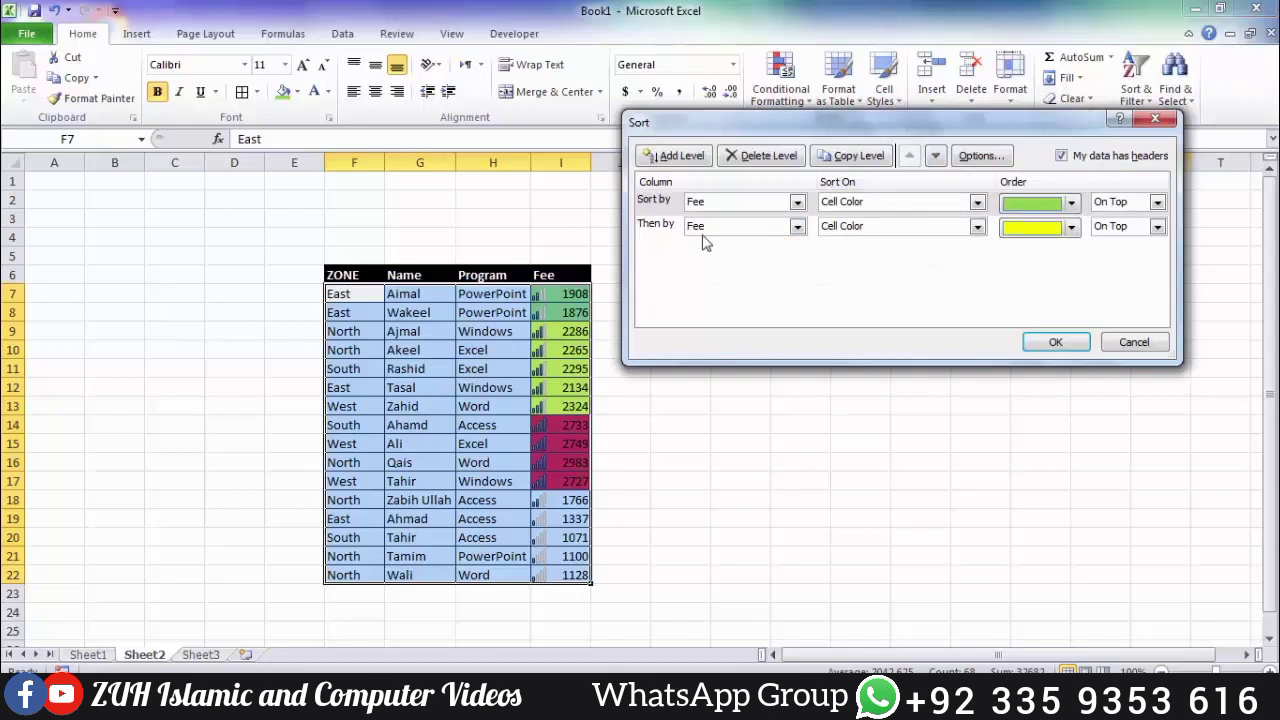
left_click(663, 225)
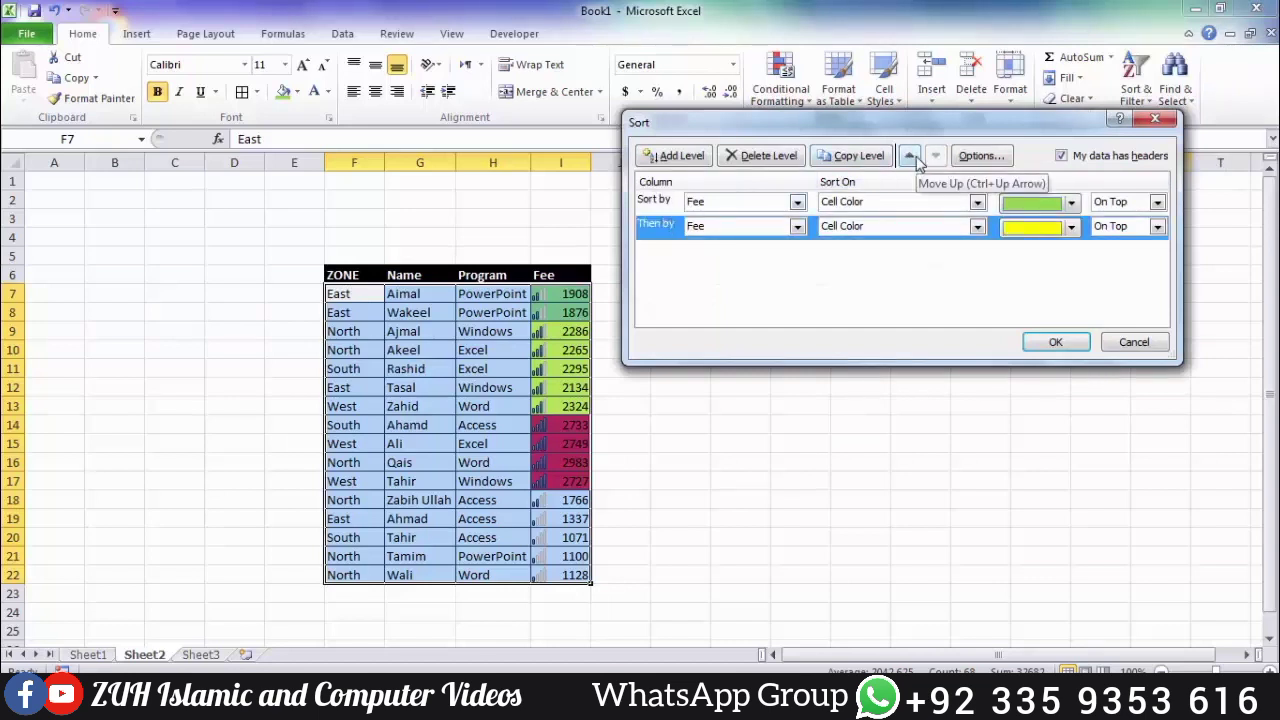
left_click(910, 157)
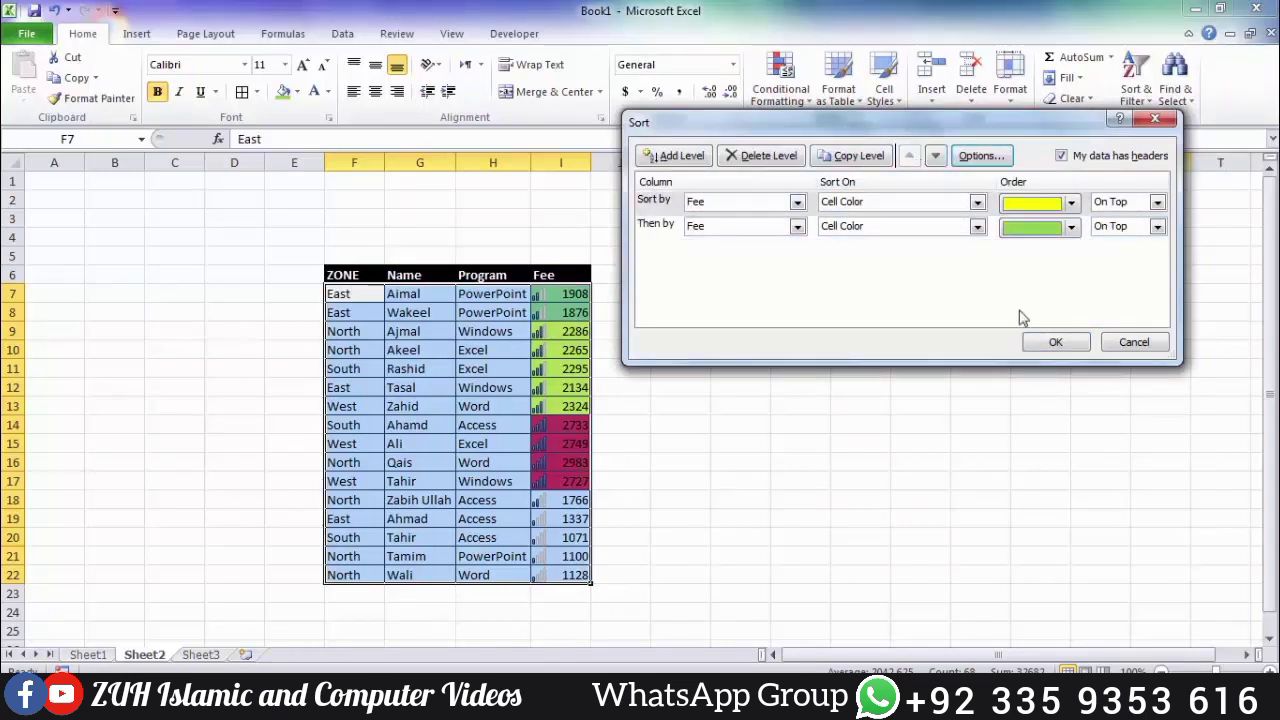
left_click(1052, 343)
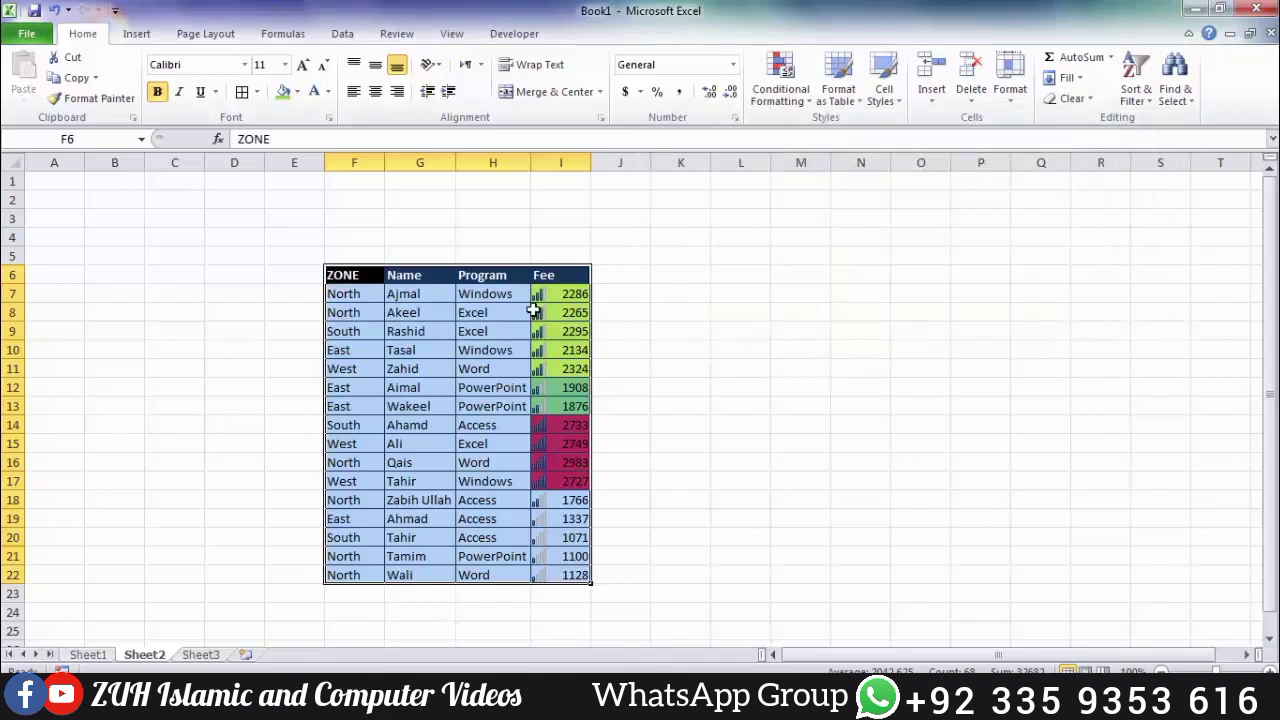
Try Font Color as the first Fee level's sort basis in a custom sort, and delete both levels.
left_click(1136, 80)
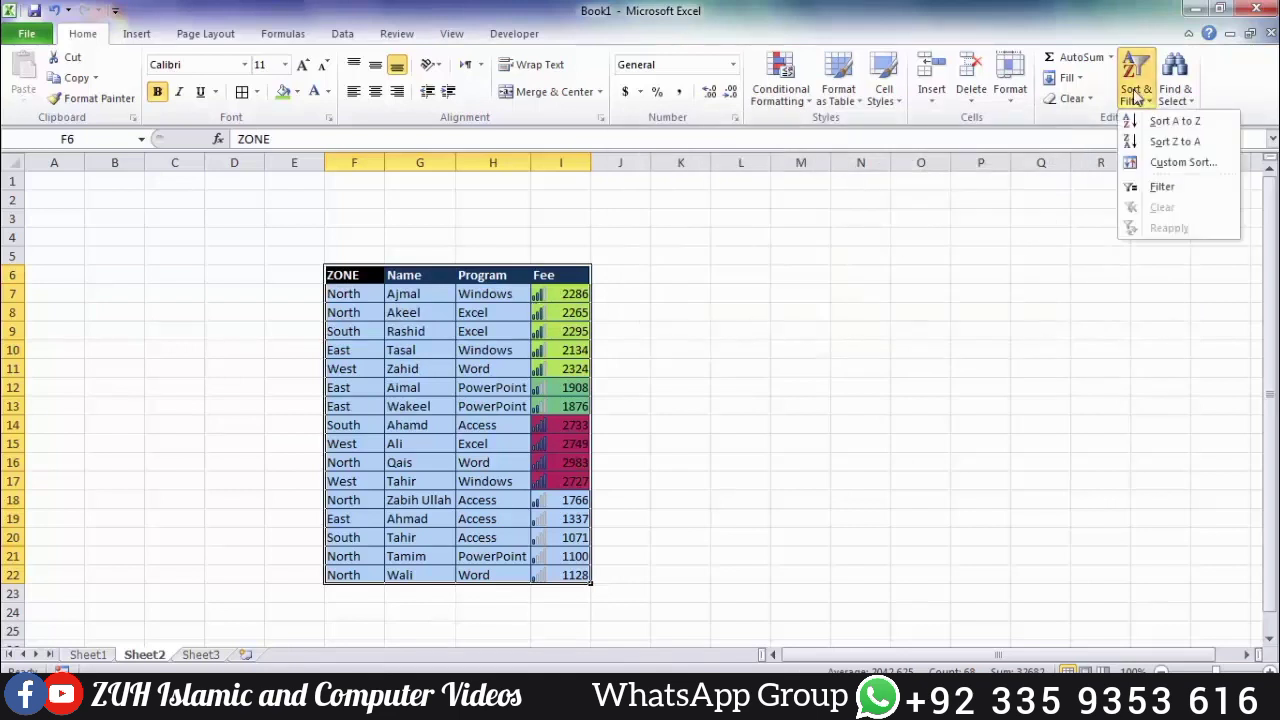
left_click(1152, 162)
left_click(977, 203)
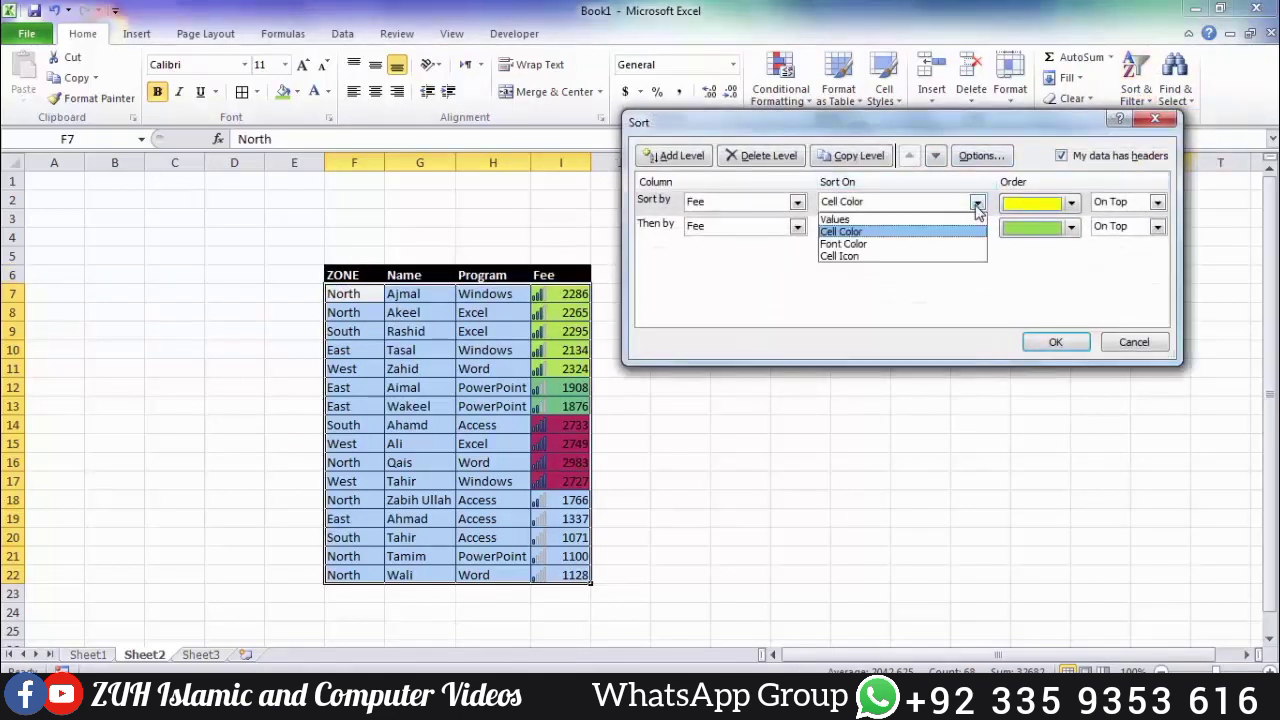
left_click(890, 245)
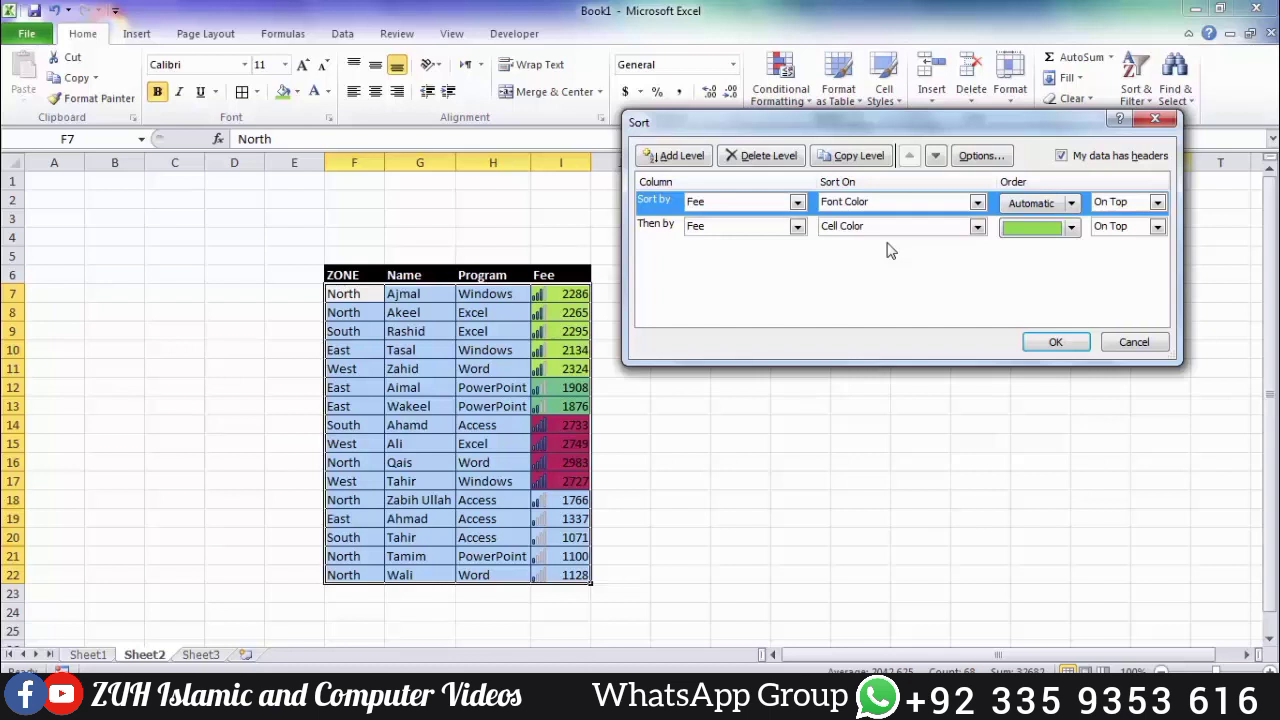
left_click(798, 155)
left_click(795, 155)
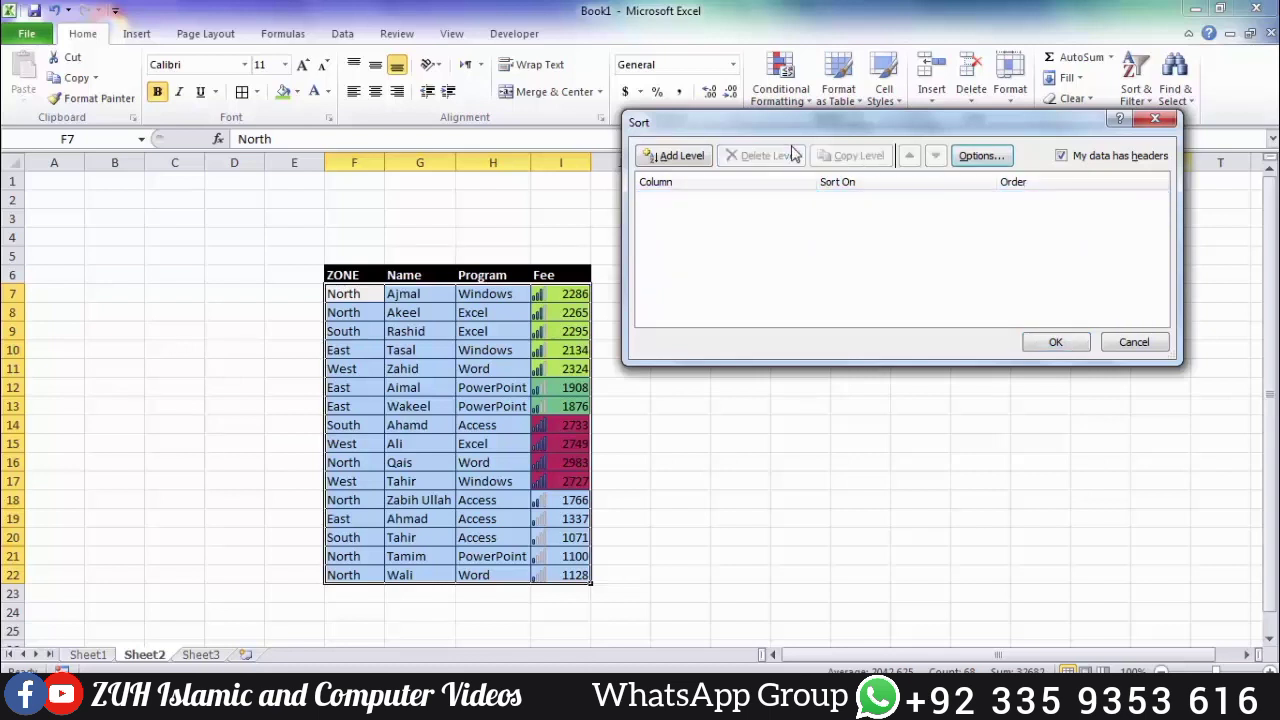
Examine the case sensitivity and orientation options of the sort, and close it without applying.
left_click(972, 158)
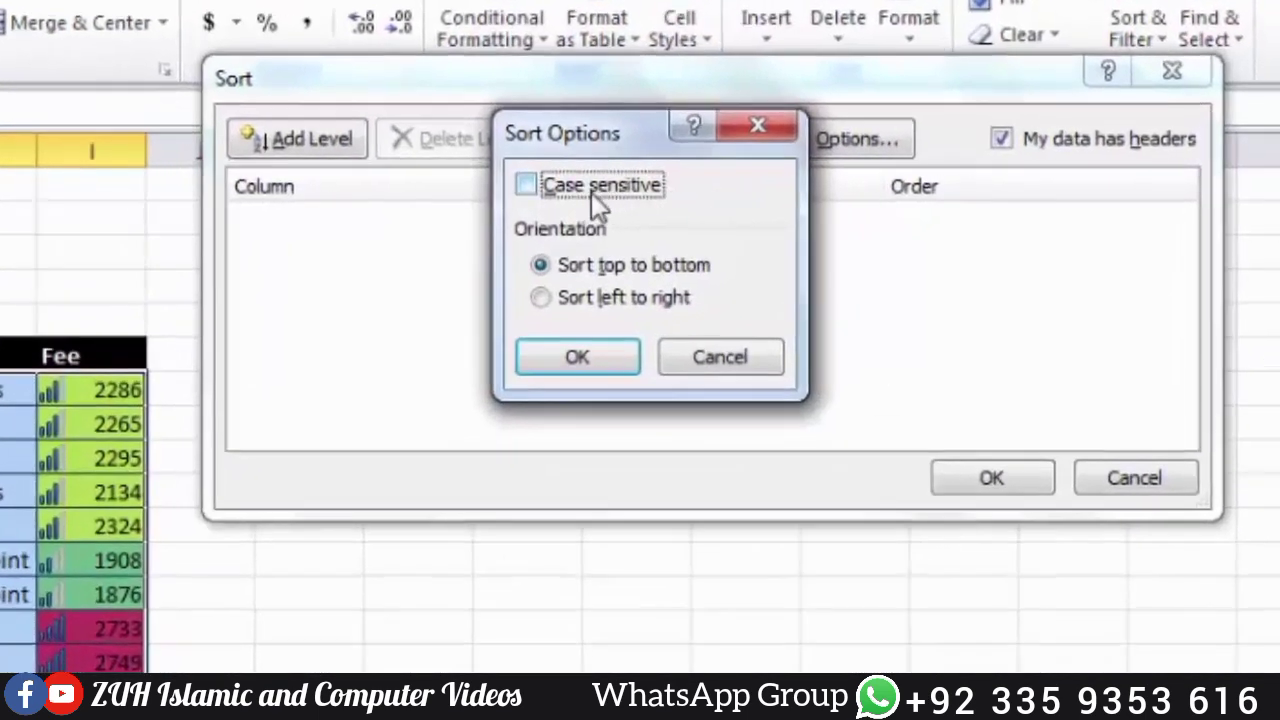
left_click(735, 357)
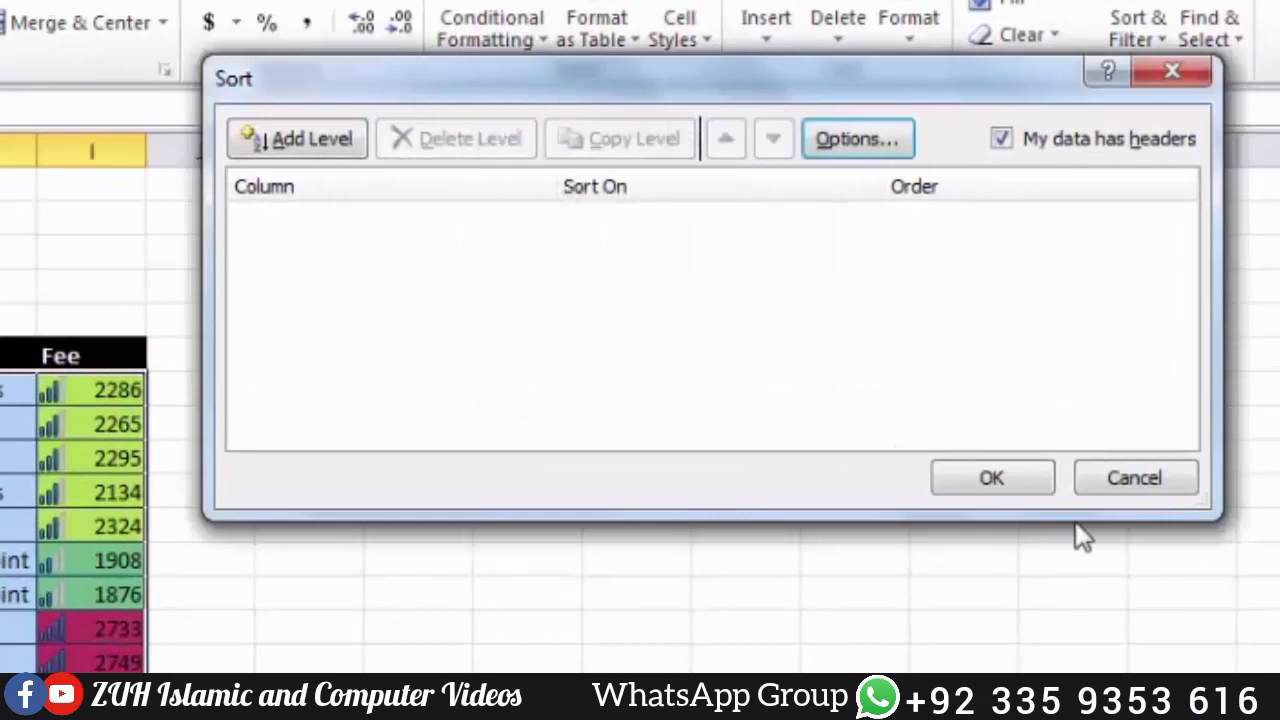
left_click(1140, 482)
Sort the table A to Z by ZONE and change the second data row's zone to lowercase "east".
left_click(1160, 38)
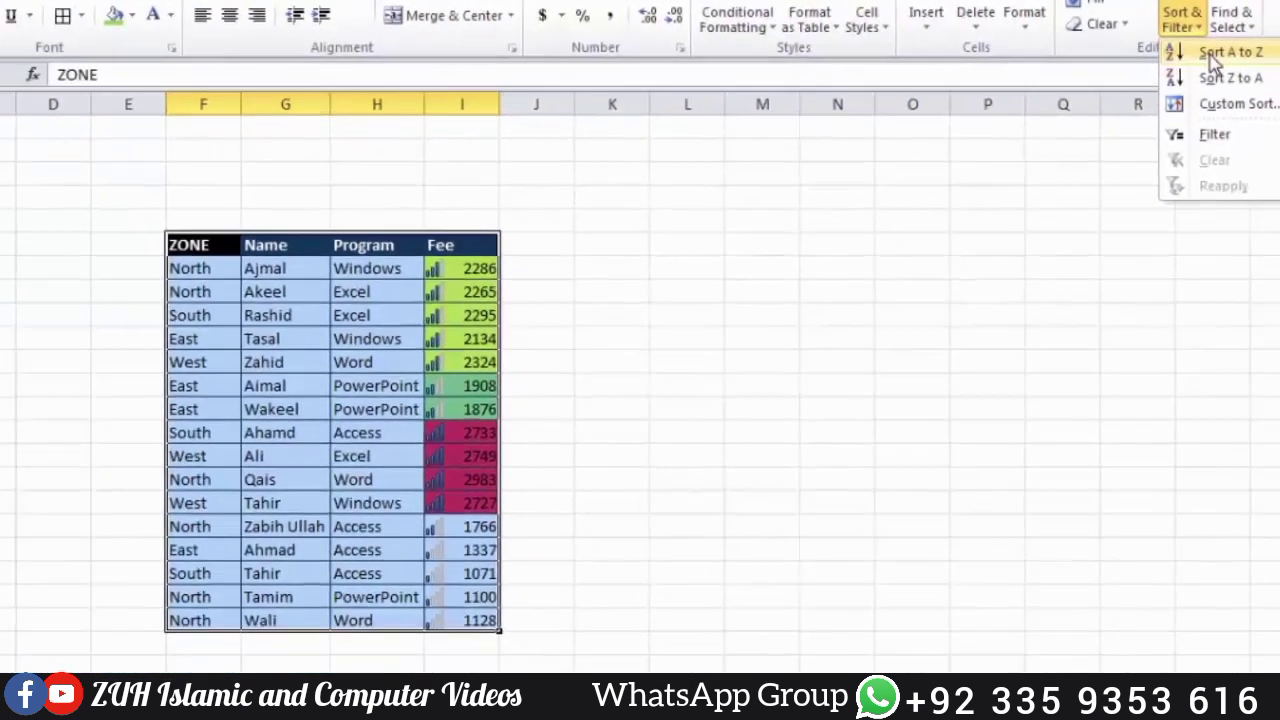
left_click(1200, 66)
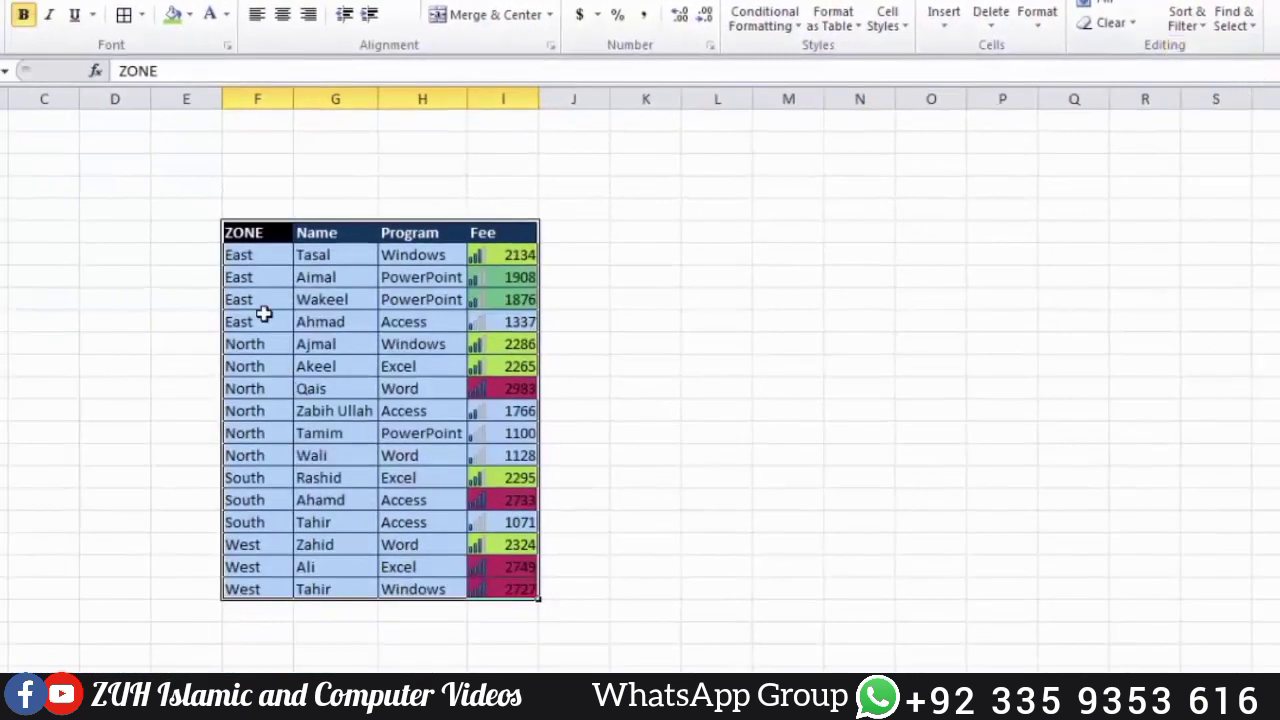
left_click(246, 275)
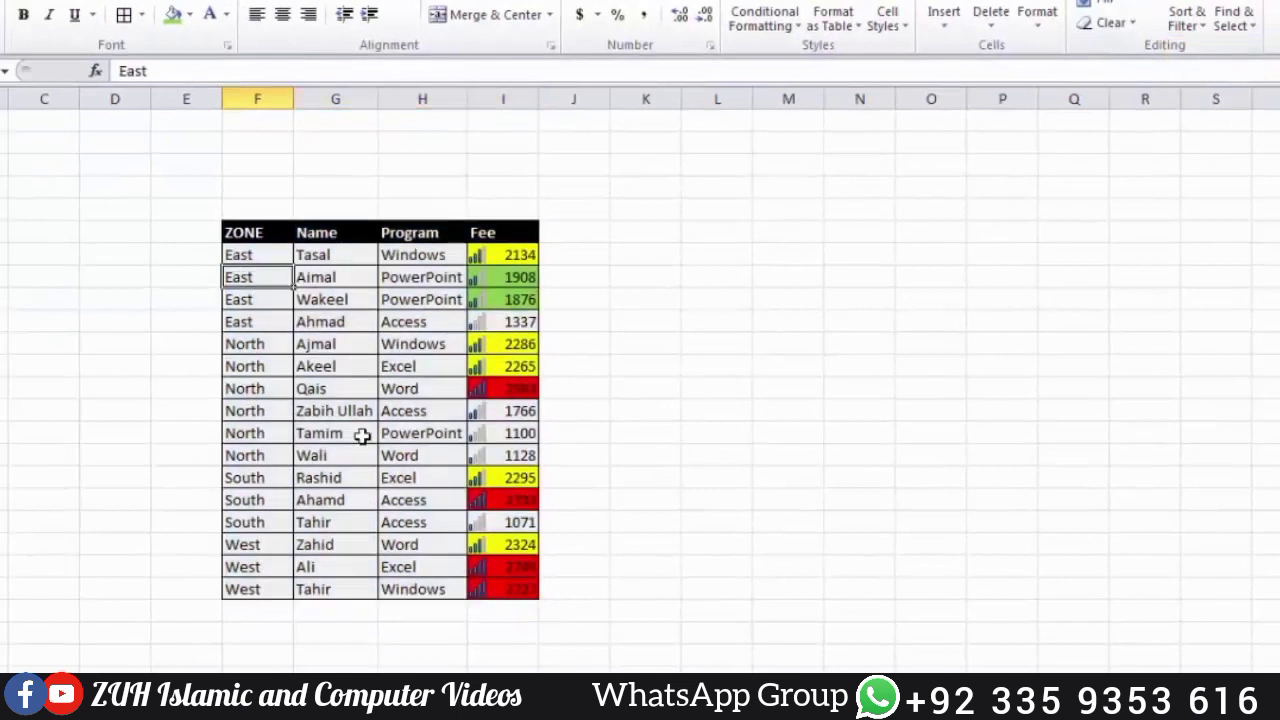
type("east")
key("Return")
left_click(332, 372)
Sort the whole table A to Z by ZONE again with the lowercase east entry included.
left_click_drag(255, 241, 520, 590)
left_click(1185, 22)
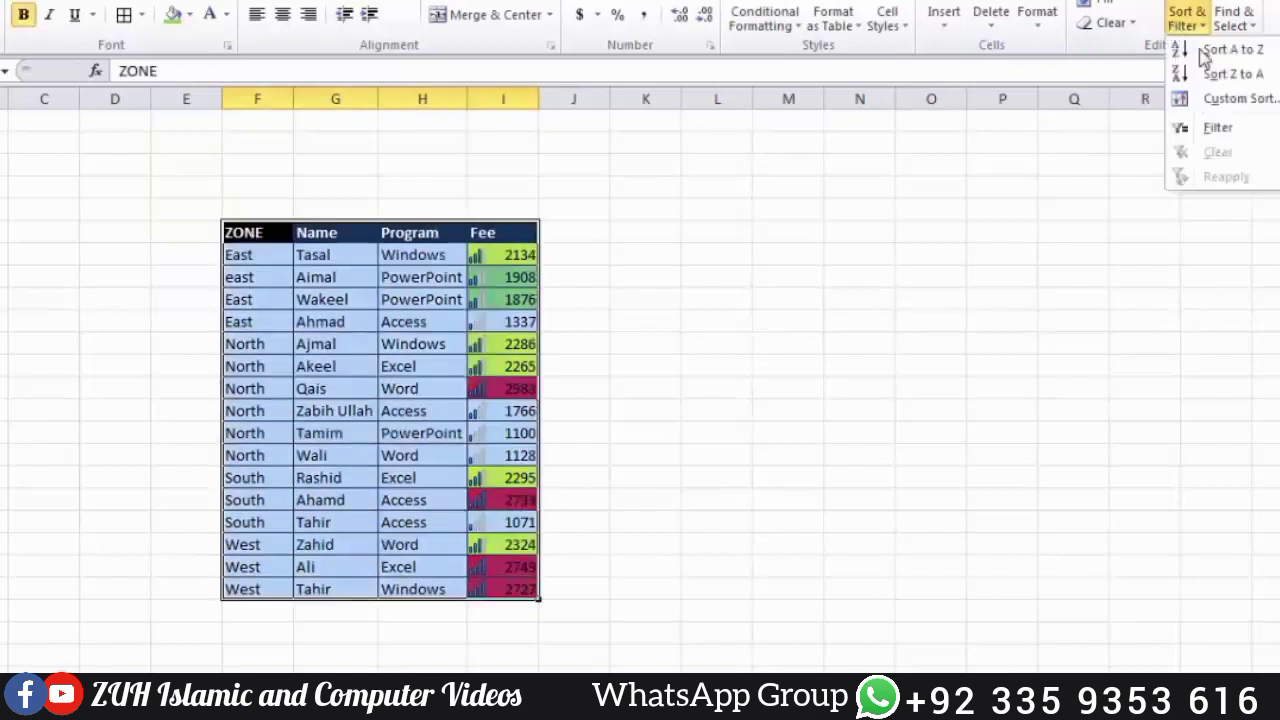
left_click(1215, 55)
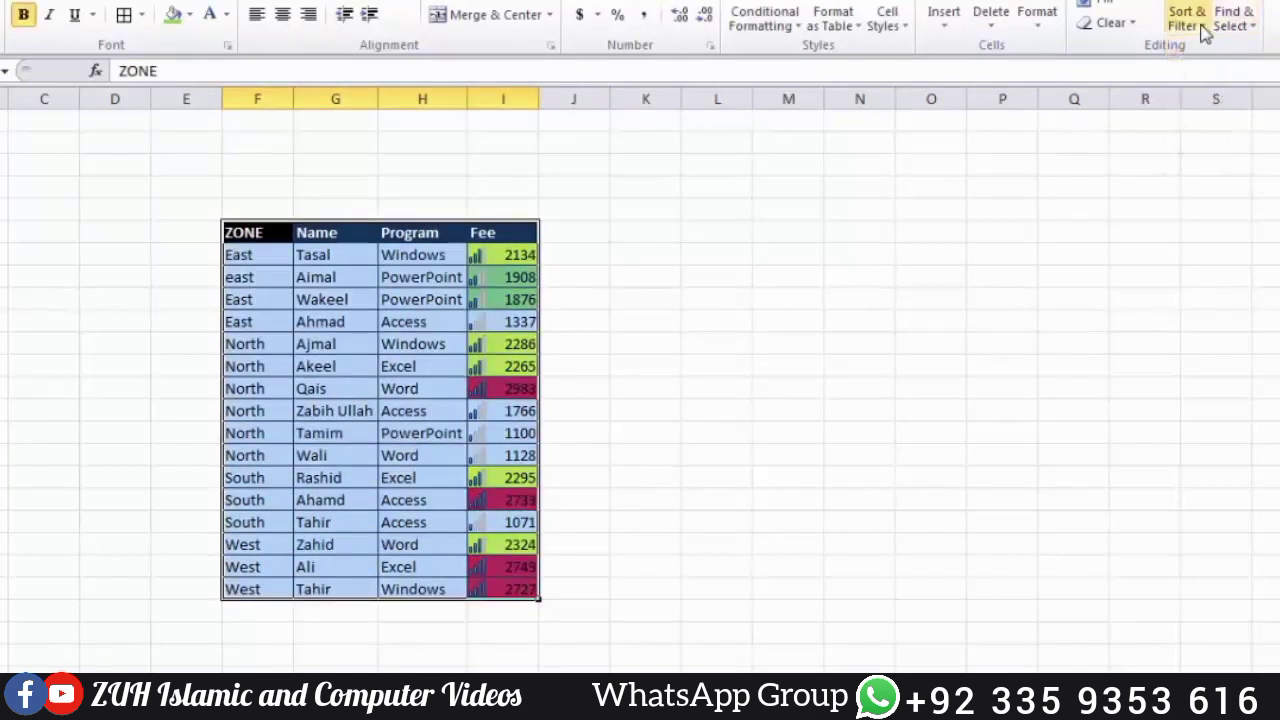
left_click(1200, 30)
left_click(1217, 49)
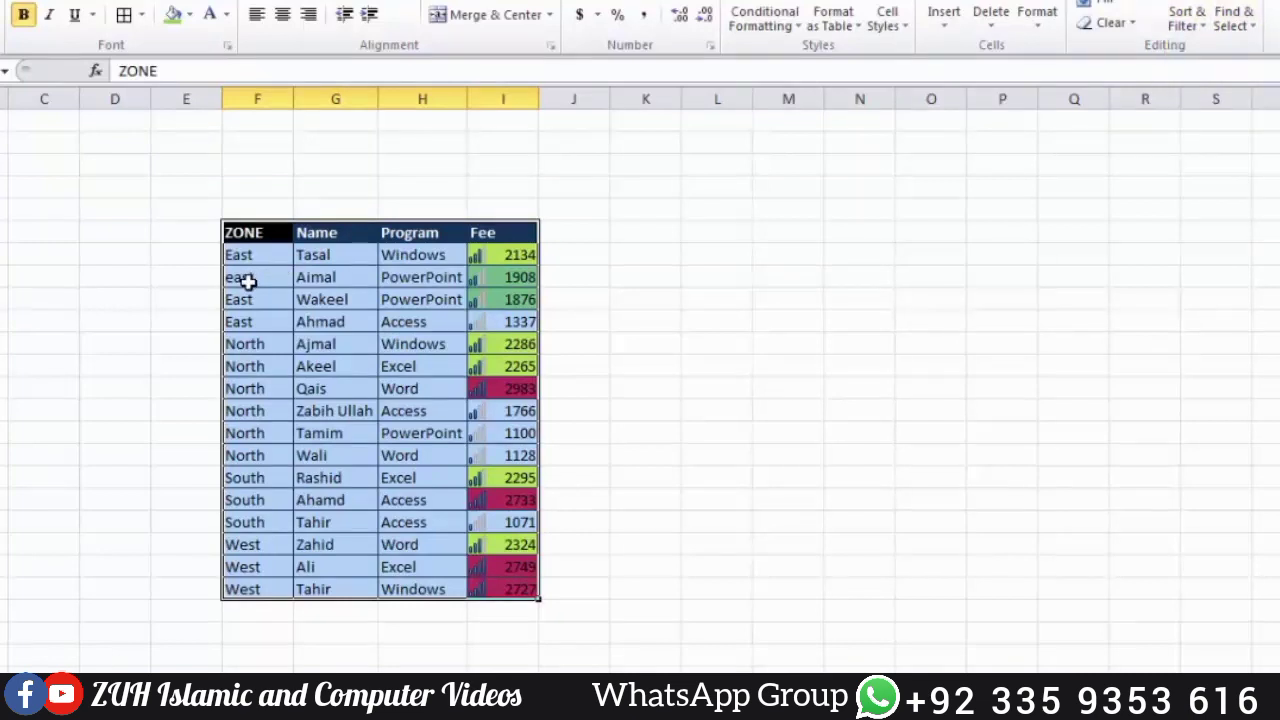
Sort the table by ZONE from A to Z with the case-sensitive option turned on.
left_click(1195, 34)
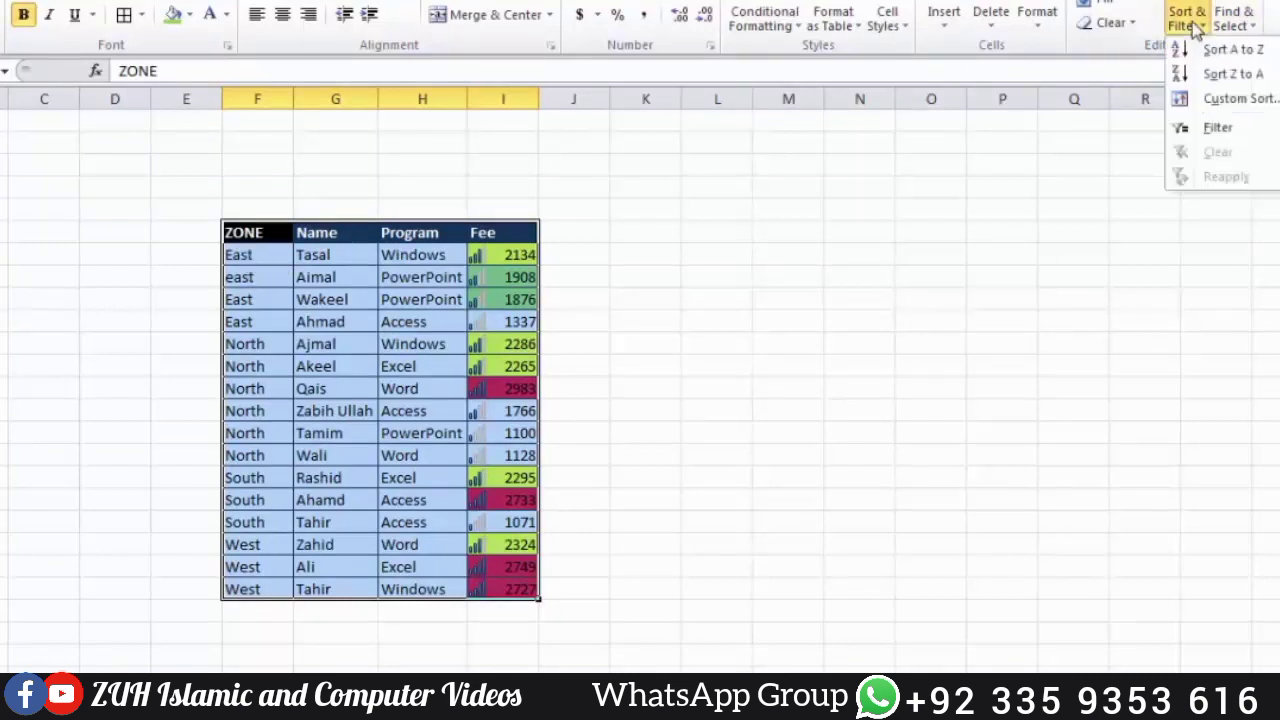
left_click(1216, 102)
left_click(1002, 90)
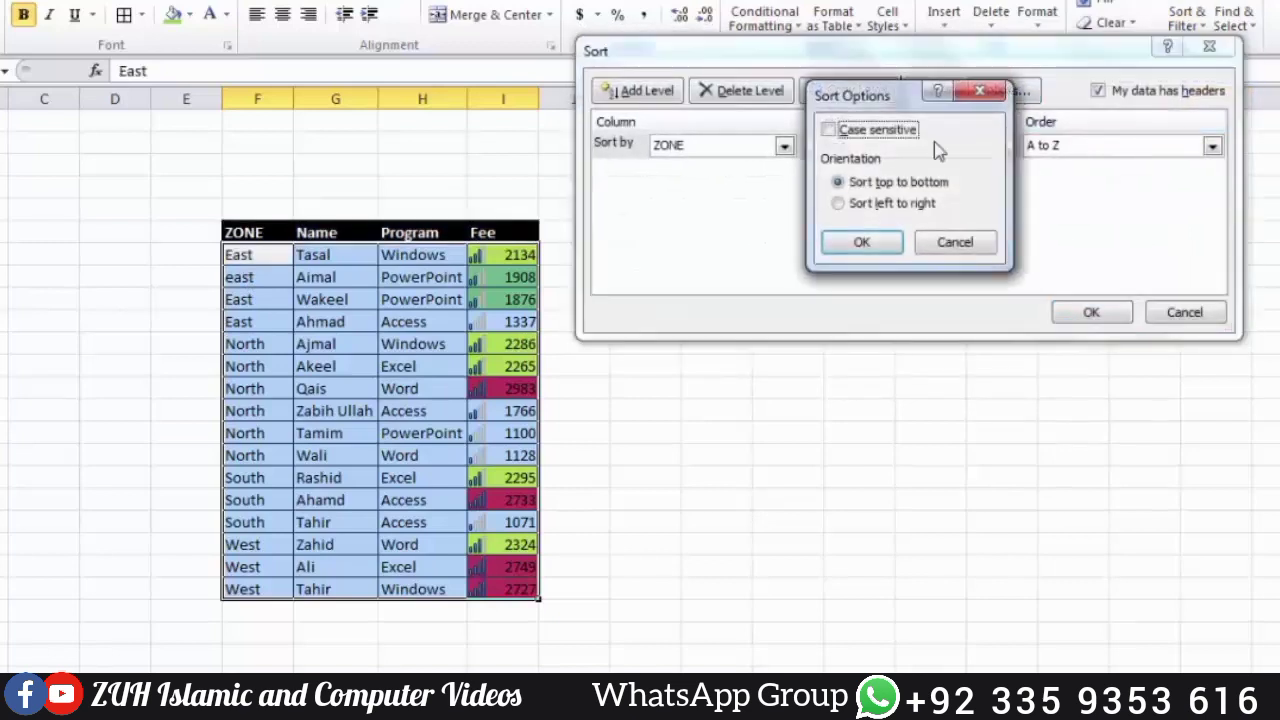
left_click(845, 134)
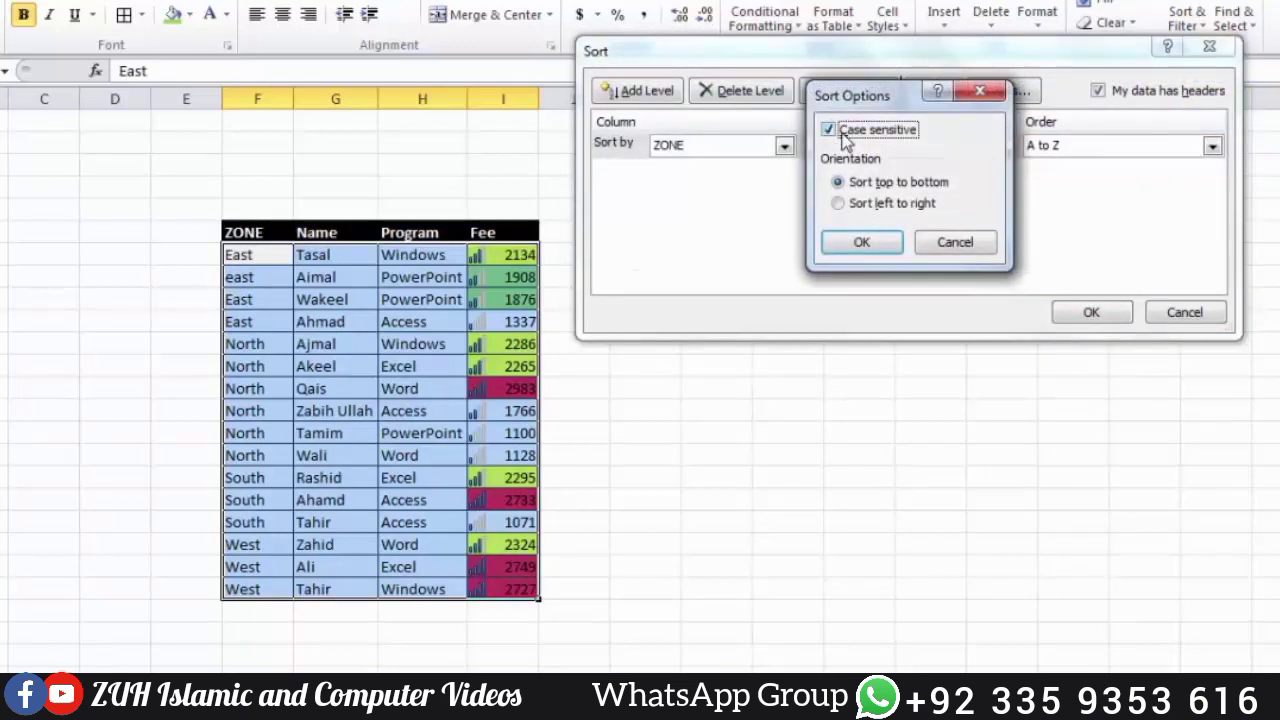
left_click(862, 243)
left_click(1090, 313)
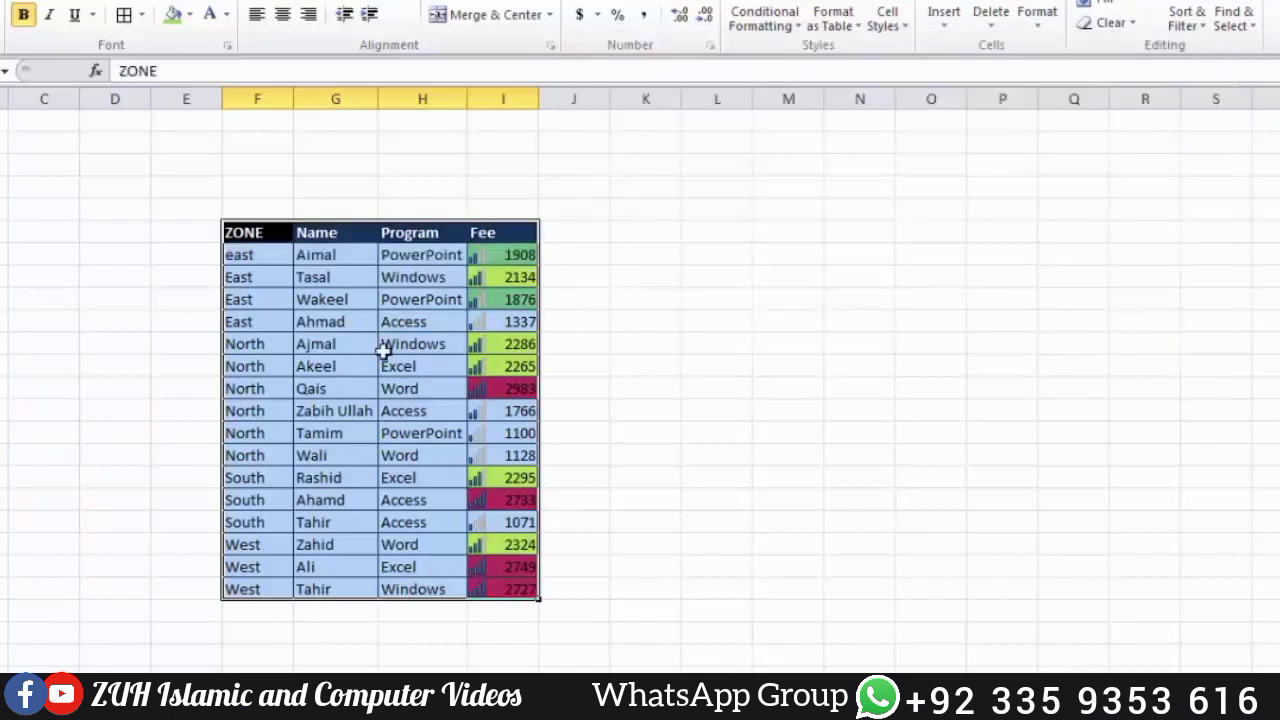
left_click(241, 255)
Examine the custom sort's orientation options, cancel them and reapply the ZONE A to Z sort.
left_click(1186, 18)
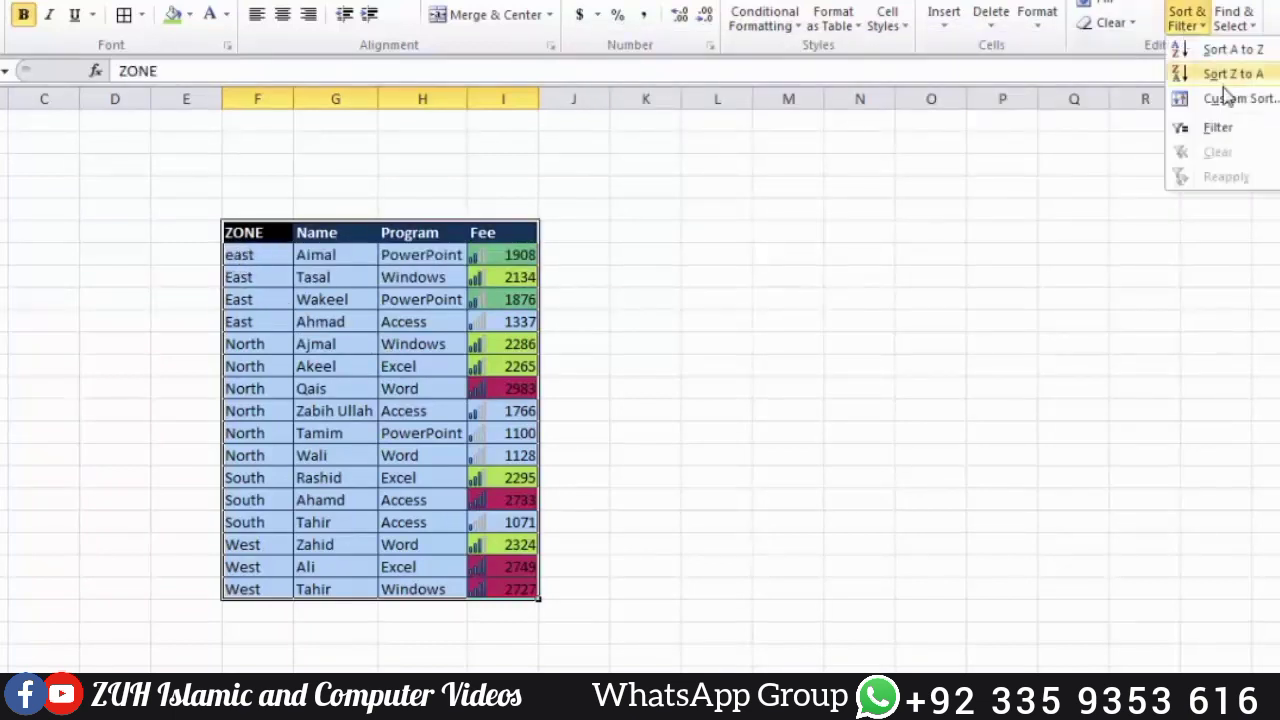
left_click(1228, 100)
left_click(1010, 88)
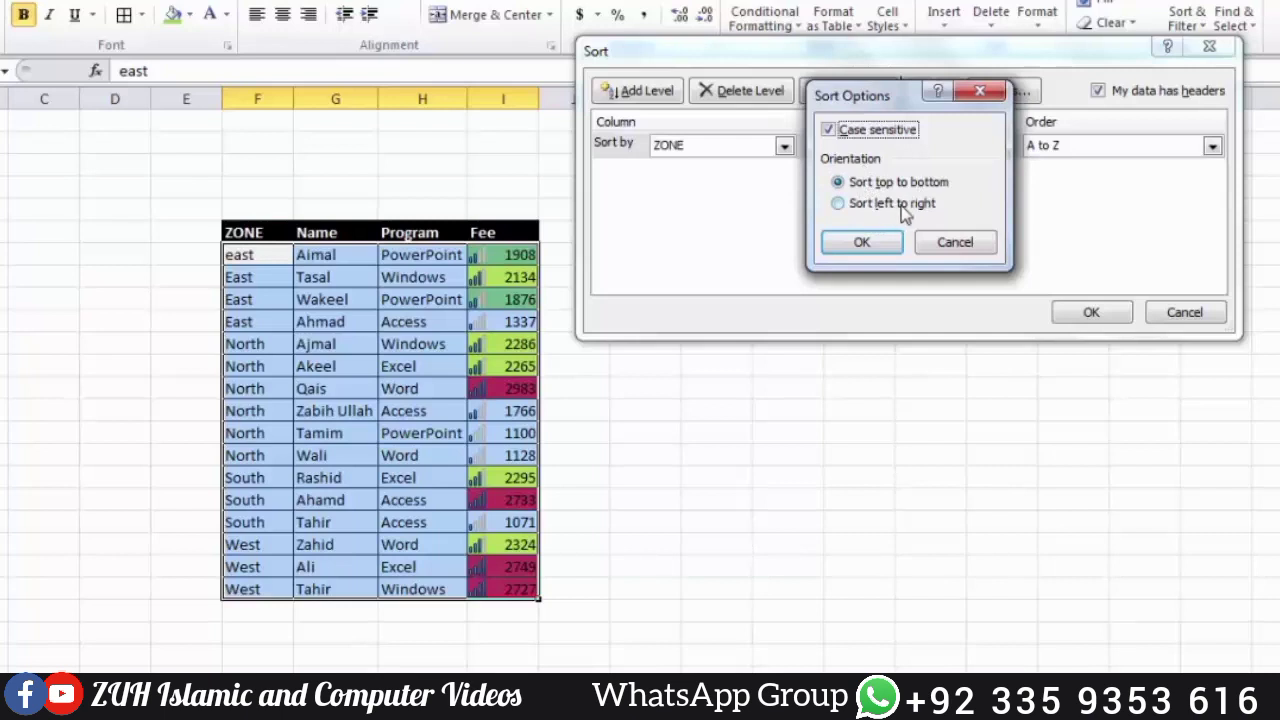
left_click(943, 243)
left_click(1089, 310)
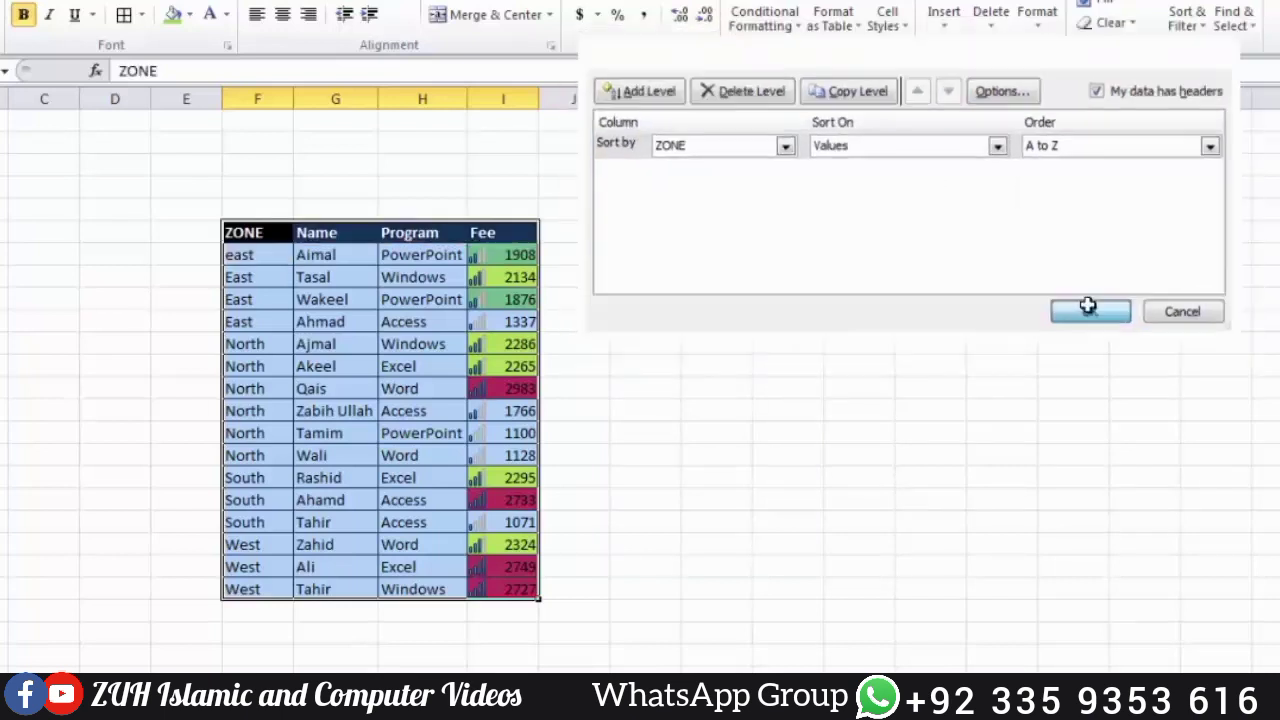
Rearrange the table's columns into the order Program, Name, Fee, ZONE.
left_click(334, 322)
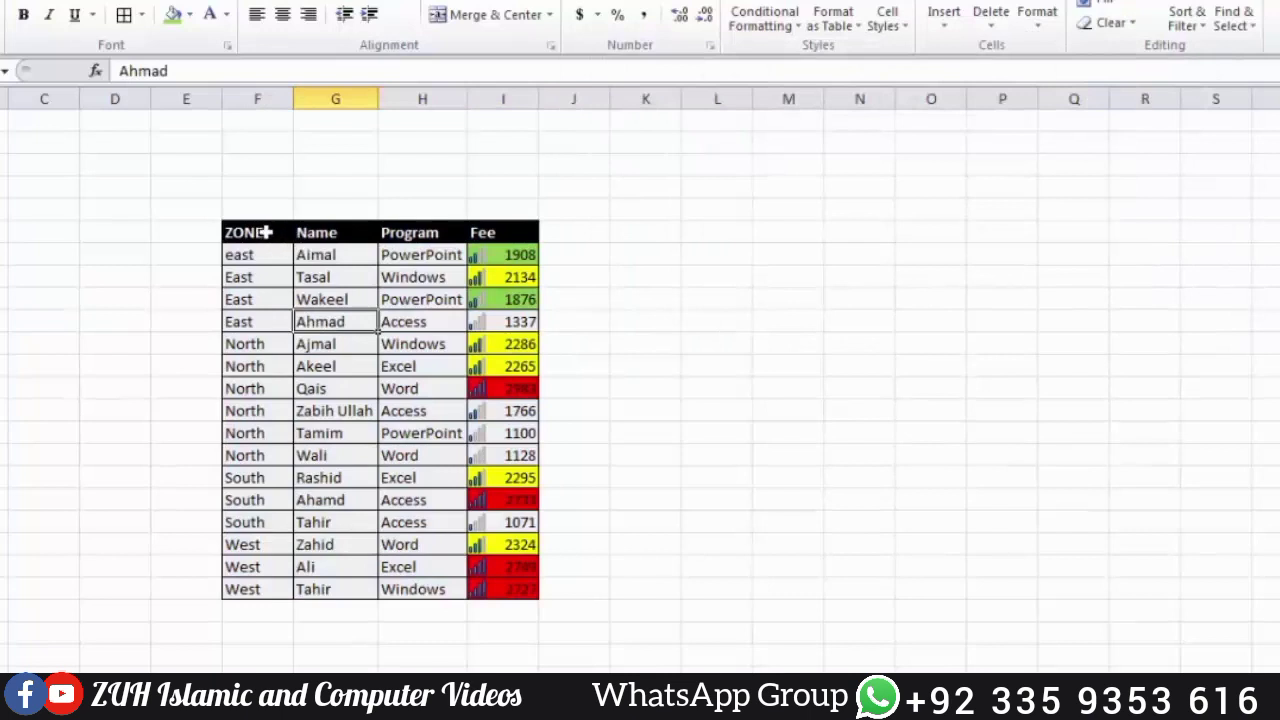
left_click_drag(422, 232, 422, 589)
left_click_drag(378, 461, 180, 461)
left_click_drag(468, 500, 400, 500)
left_click_drag(257, 232, 510, 567)
left_click_drag(222, 500, 270, 500)
Number the columns in the row above the headers: ZONE 1, Name 2, Program 3 and Fee 4.
left_click(335, 210)
left_click(420, 210)
key("Tab")
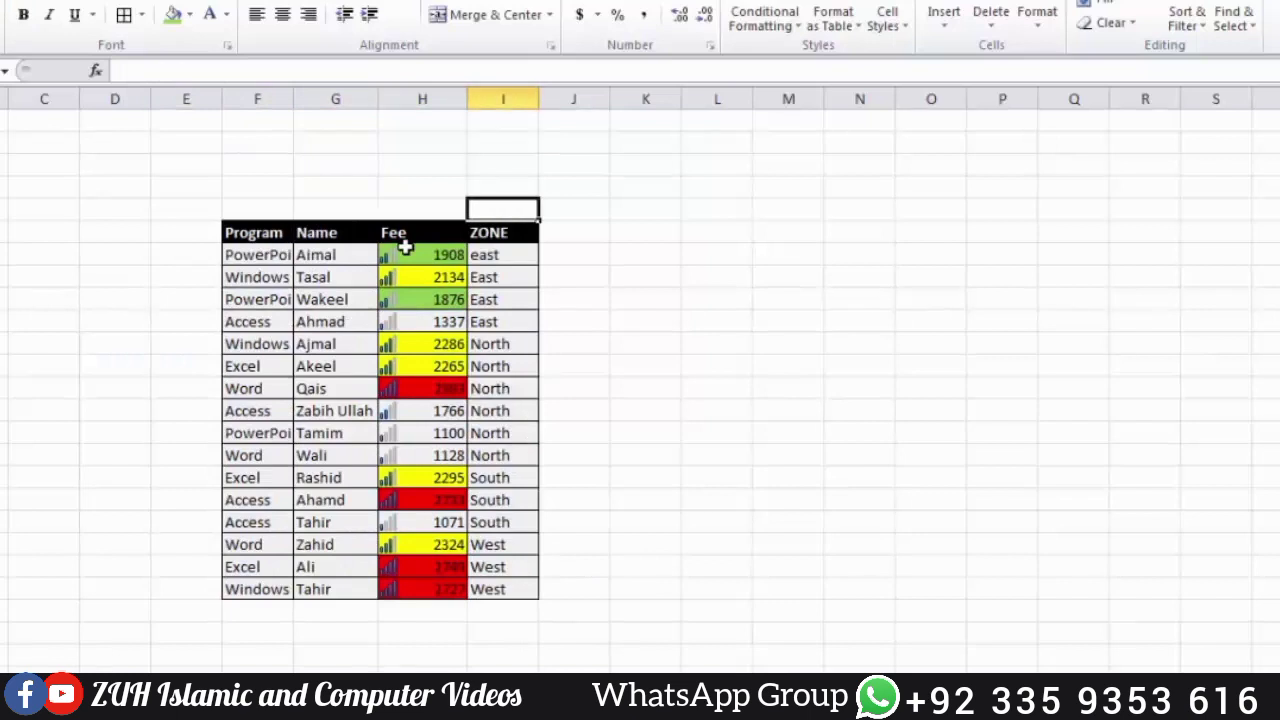
type("1")
key("Left")
key("Left")
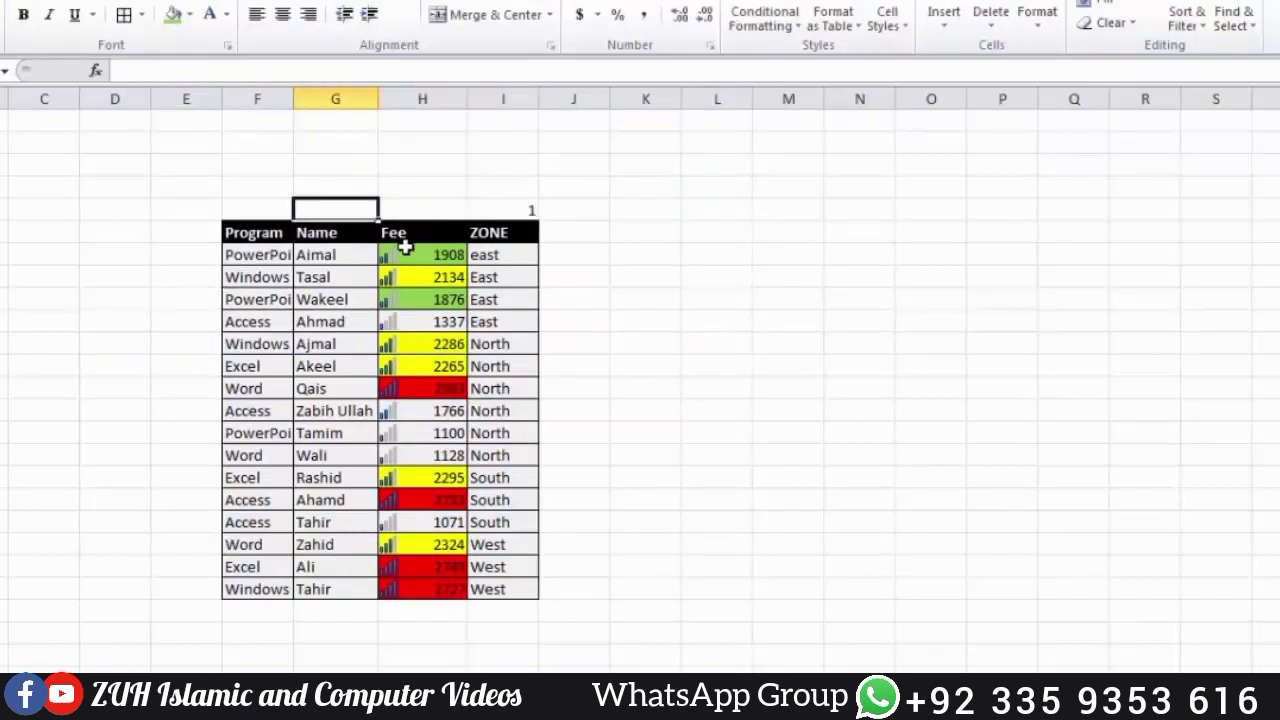
type("2")
key("Left")
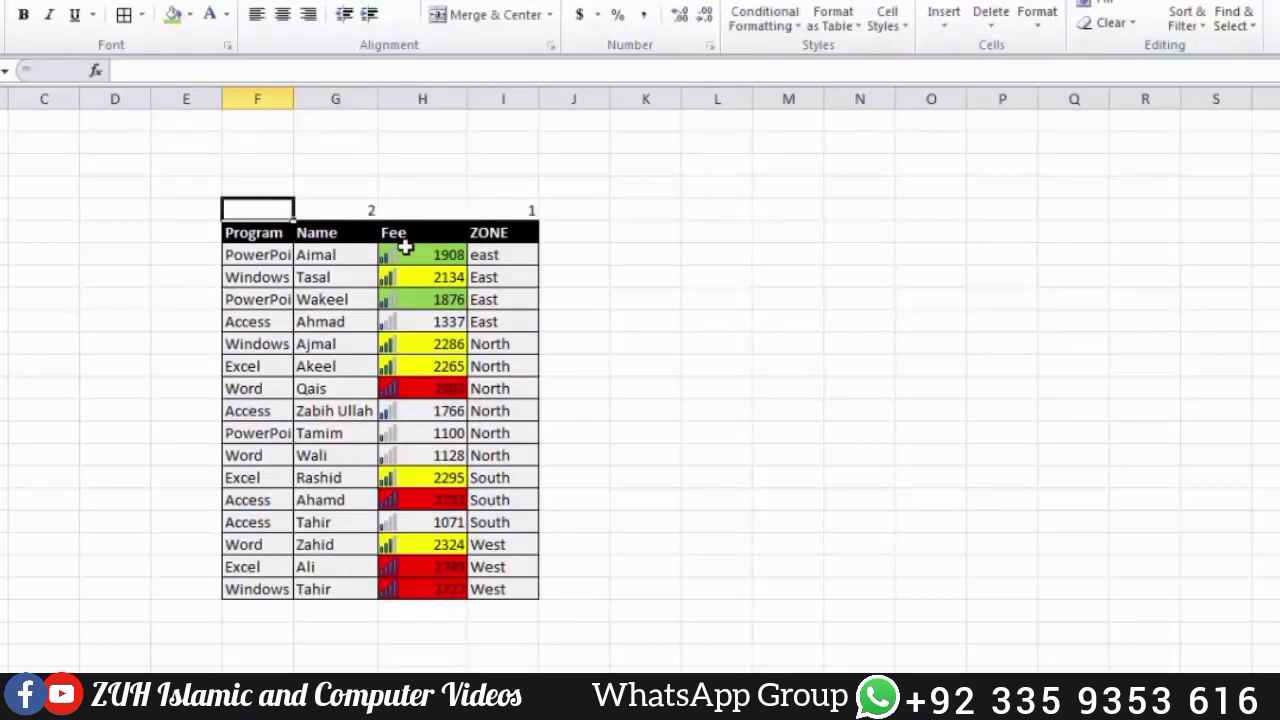
type("3")
key("Right")
key("Right")
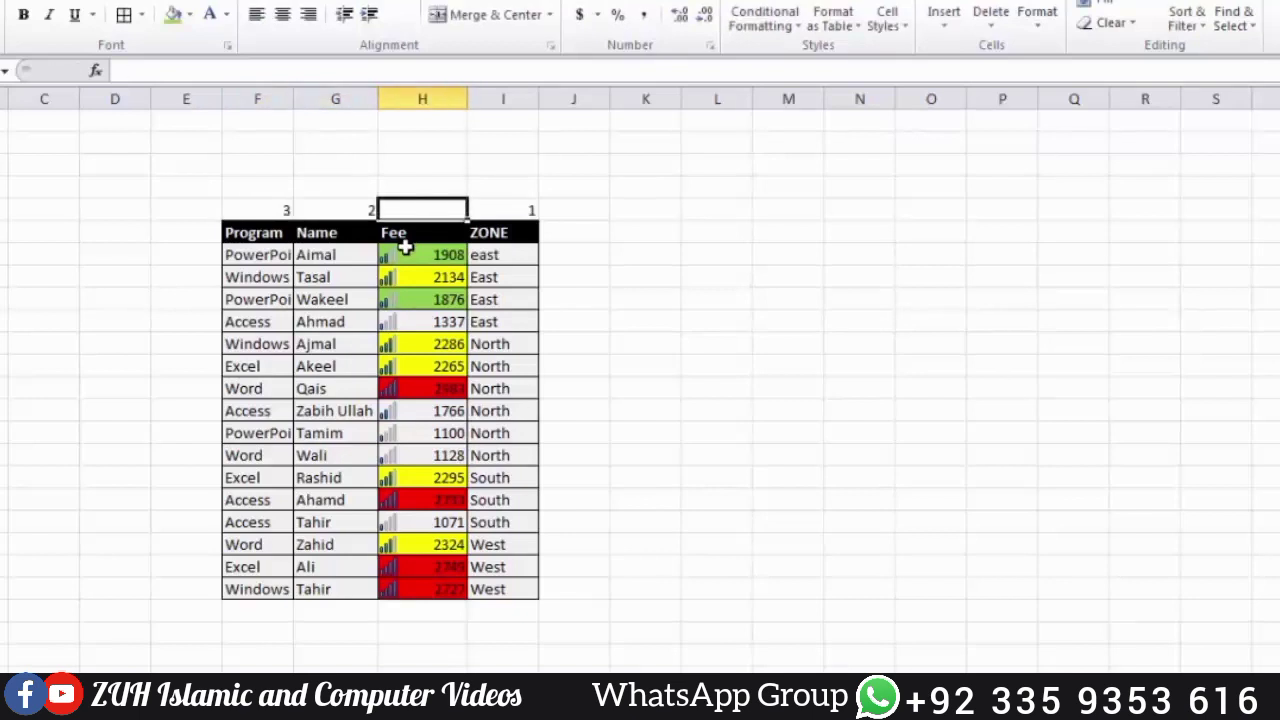
type("4")
key("Return")
key("Return")
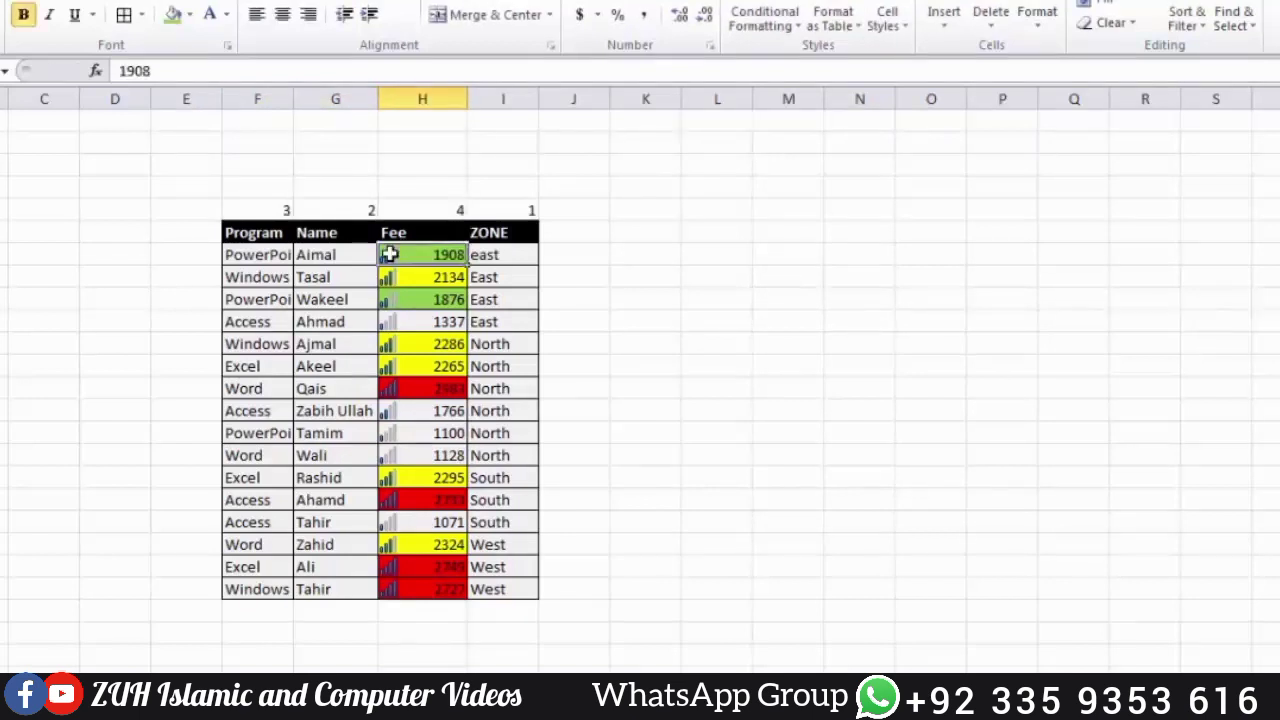
Sort the columns left to right by Row 5 values, smallest to largest, and check the order of the headers.
left_click_drag(288, 214, 500, 590)
left_click(1187, 16)
left_click(1225, 97)
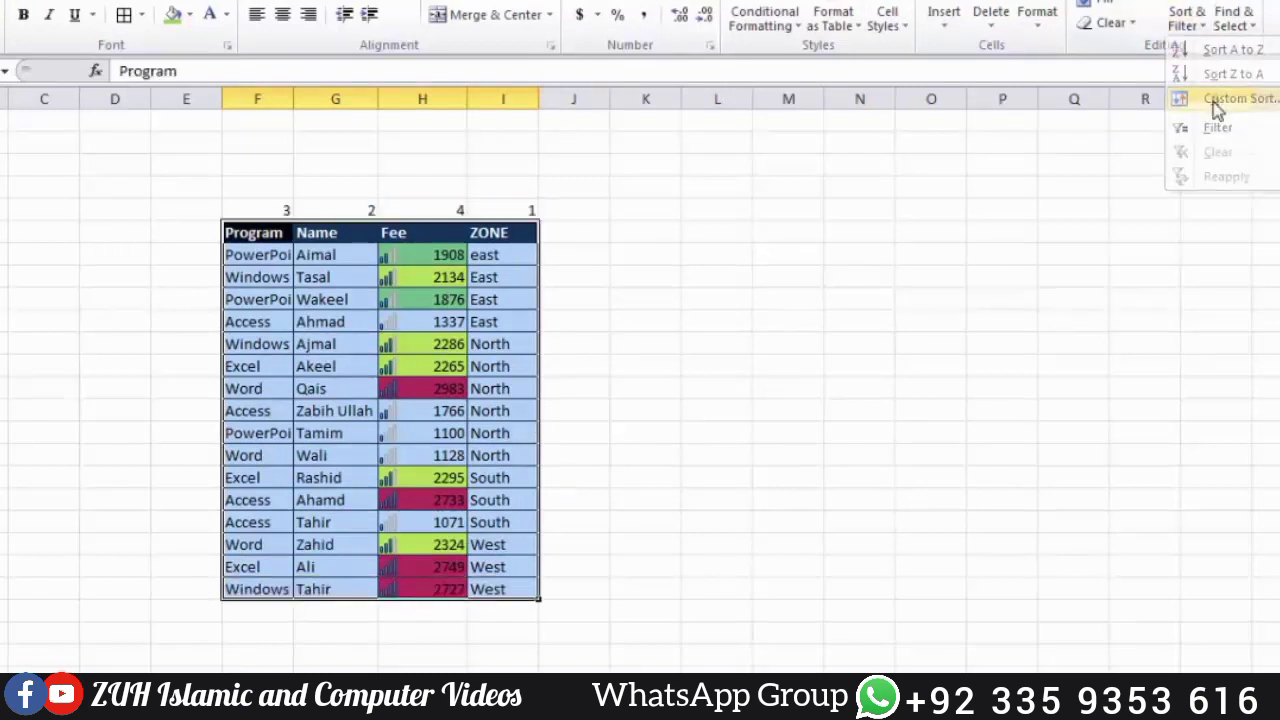
left_click(1030, 98)
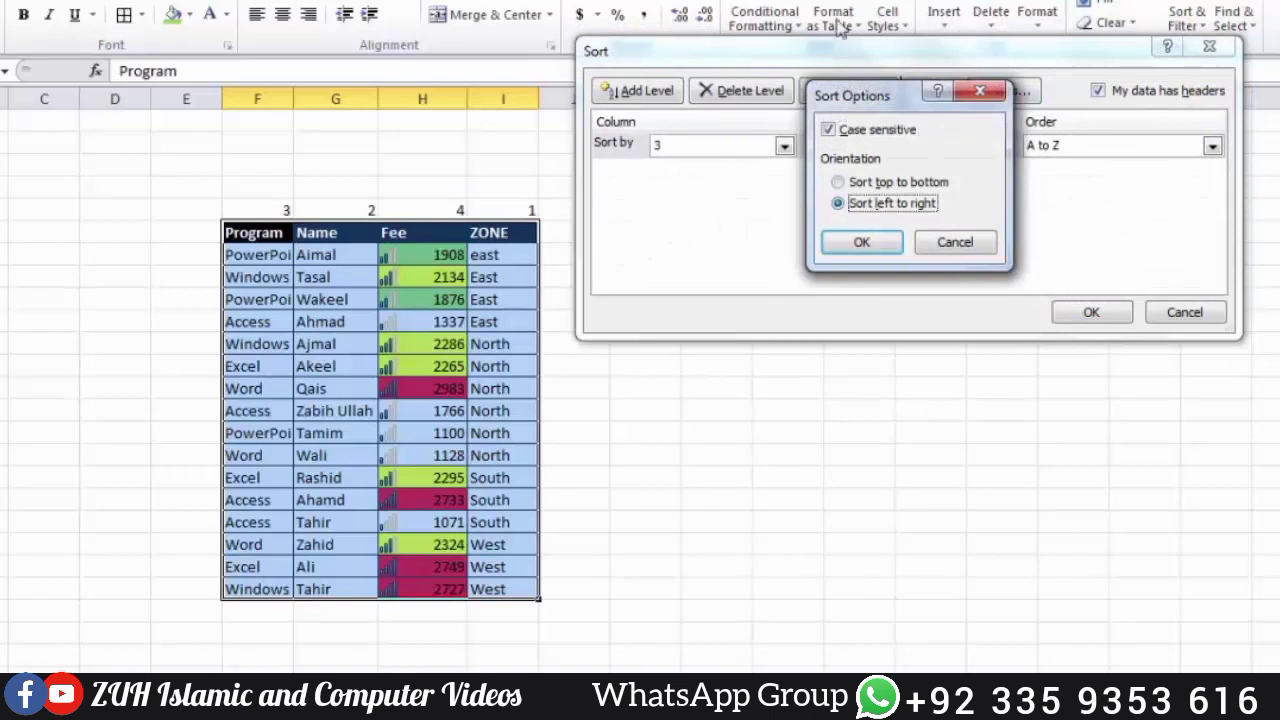
left_click(885, 248)
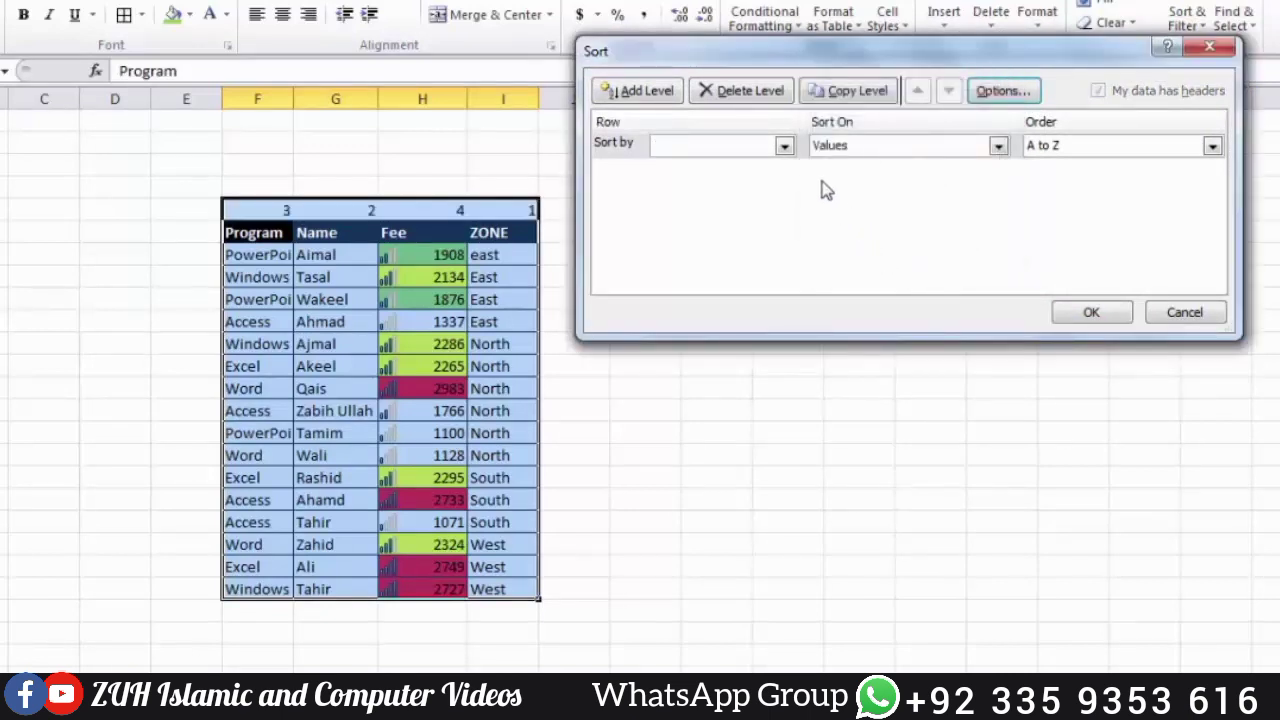
left_click(784, 146)
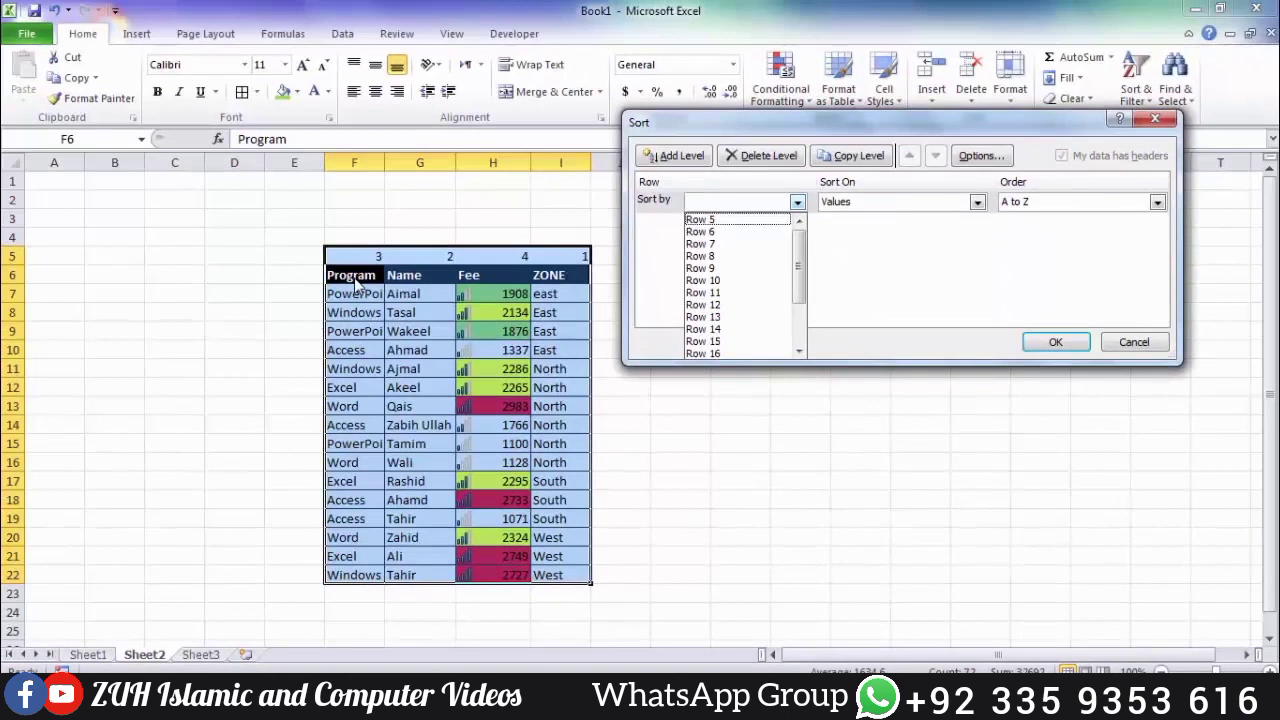
left_click(722, 221)
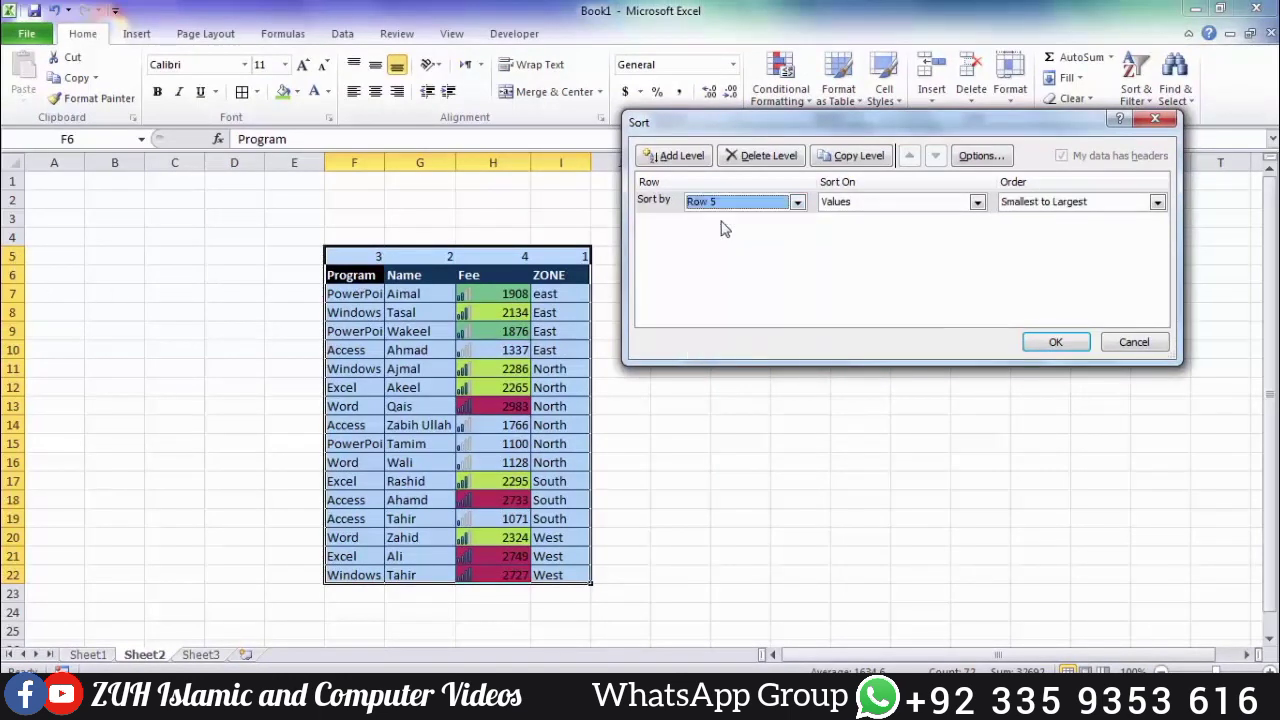
left_click(1055, 344)
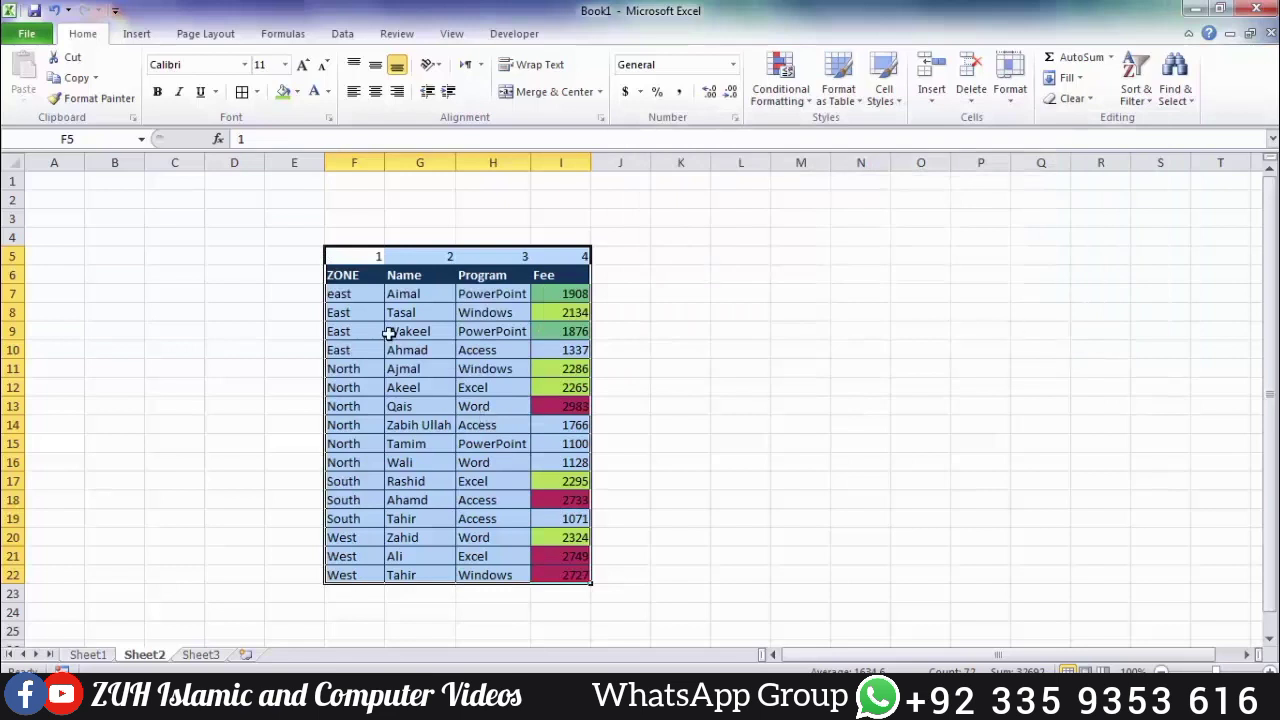
left_click_drag(355, 276, 375, 382)
left_click_drag(403, 276, 440, 354)
left_click_drag(492, 276, 492, 331)
left_click_drag(560, 276, 558, 314)
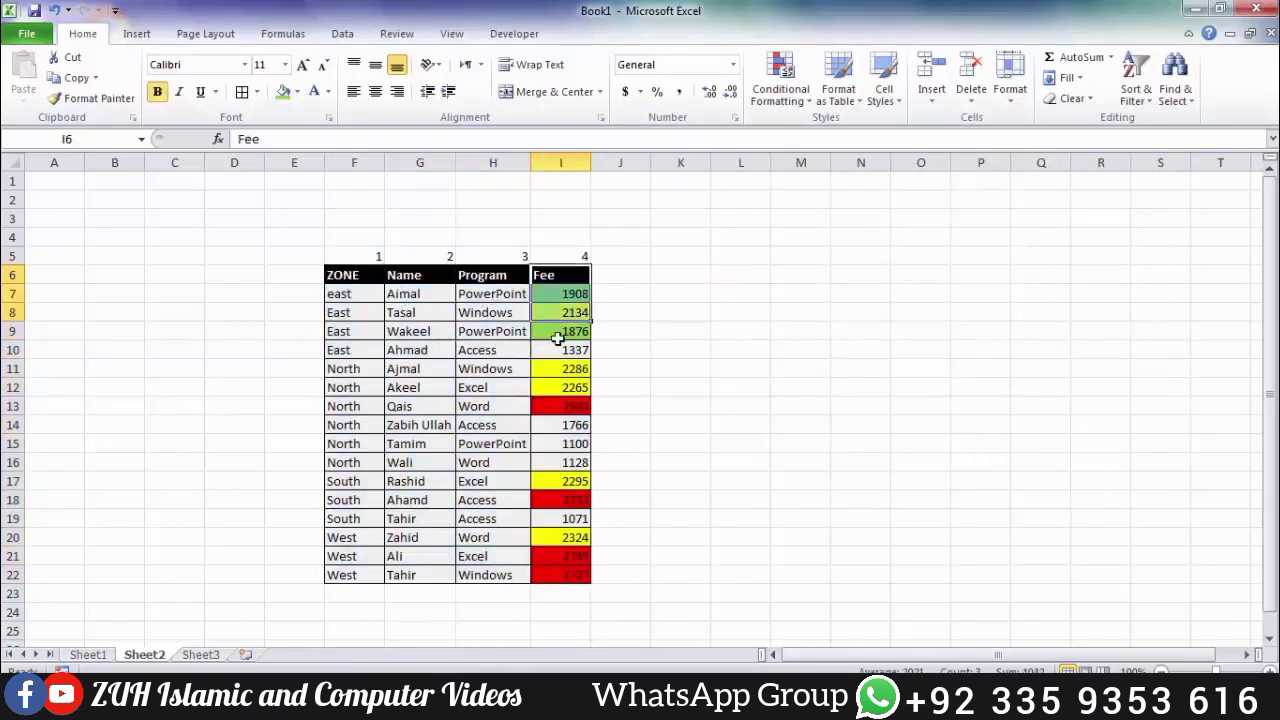
Clear the column numbers above the table, keeping the header row.
left_click_drag(330, 225, 641, 268)
key("Delete")
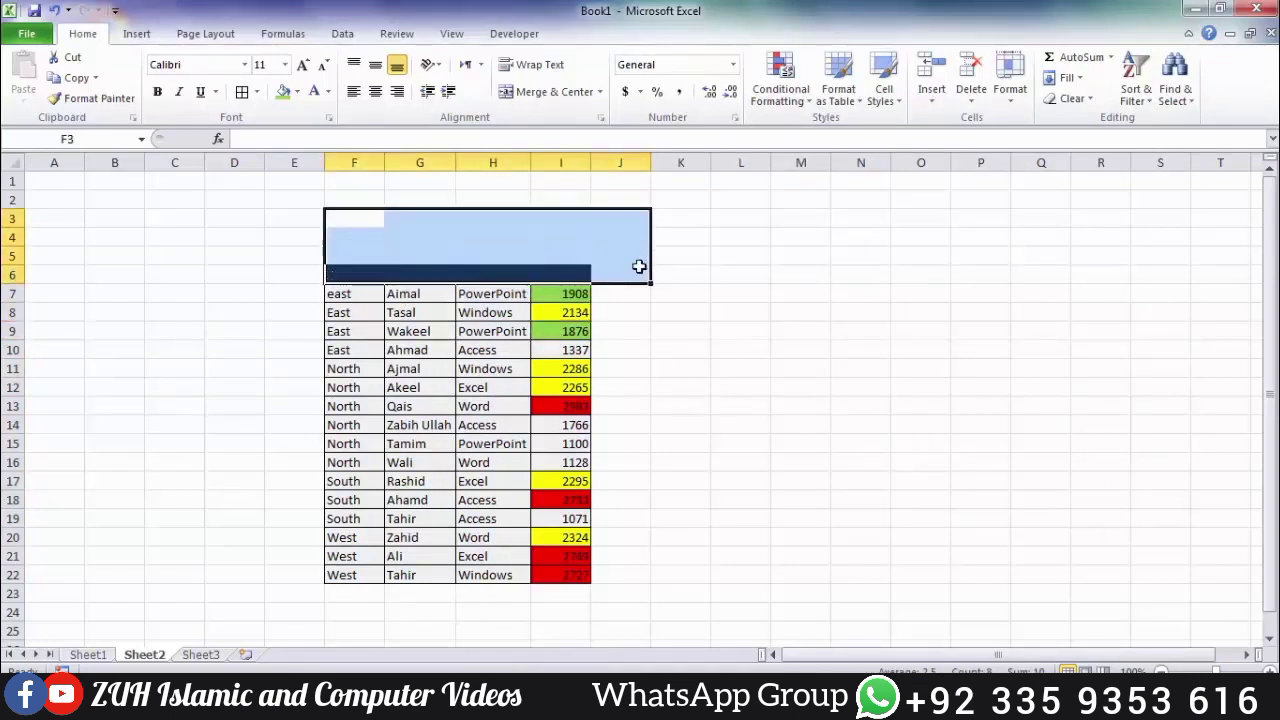
key("ctrl+z")
left_click_drag(380, 234, 568, 262)
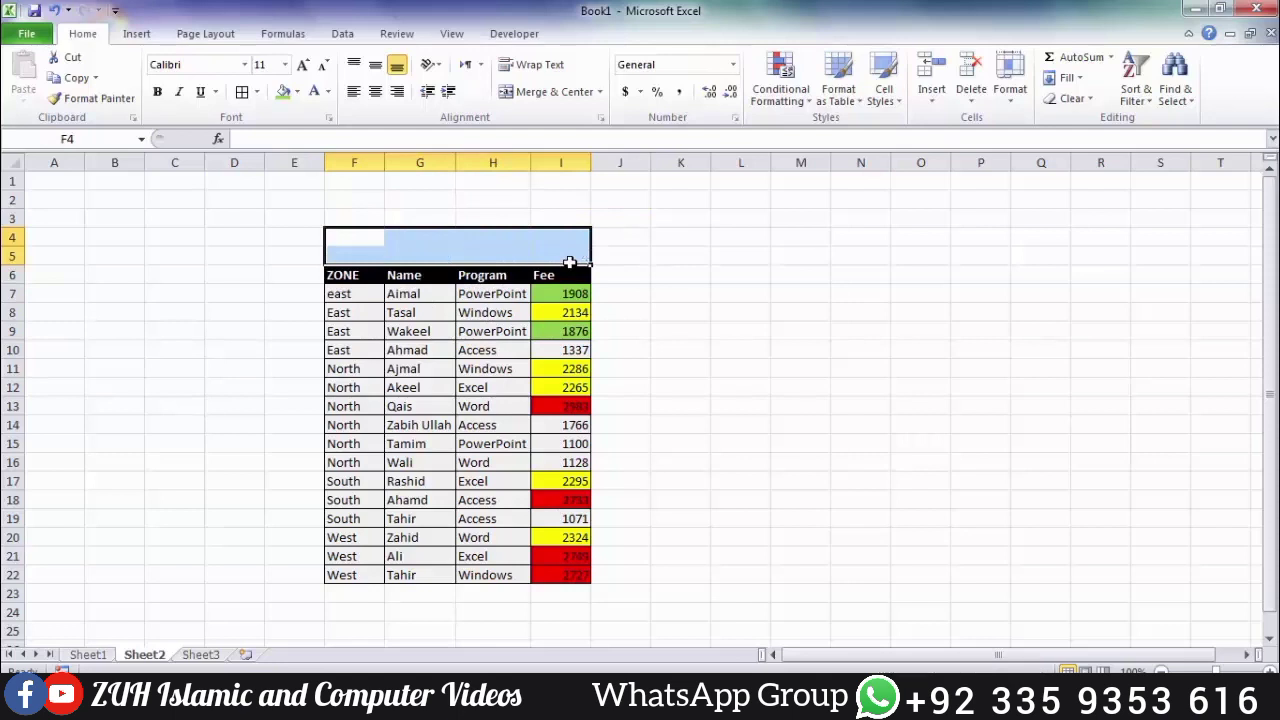
key("Delete")
Copy the whole table and start a Paste Special at cell L7.
left_click(336, 328)
left_click_drag(354, 274, 546, 567)
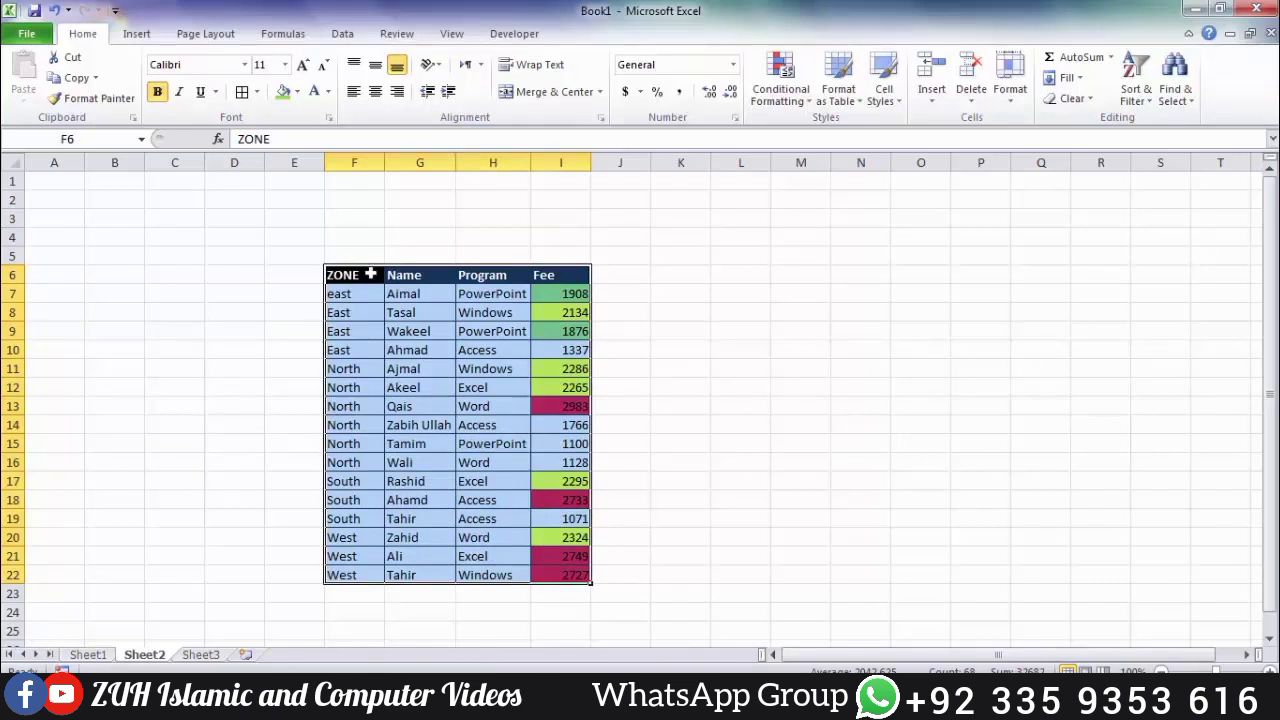
key("ctrl+c")
right_click(745, 292)
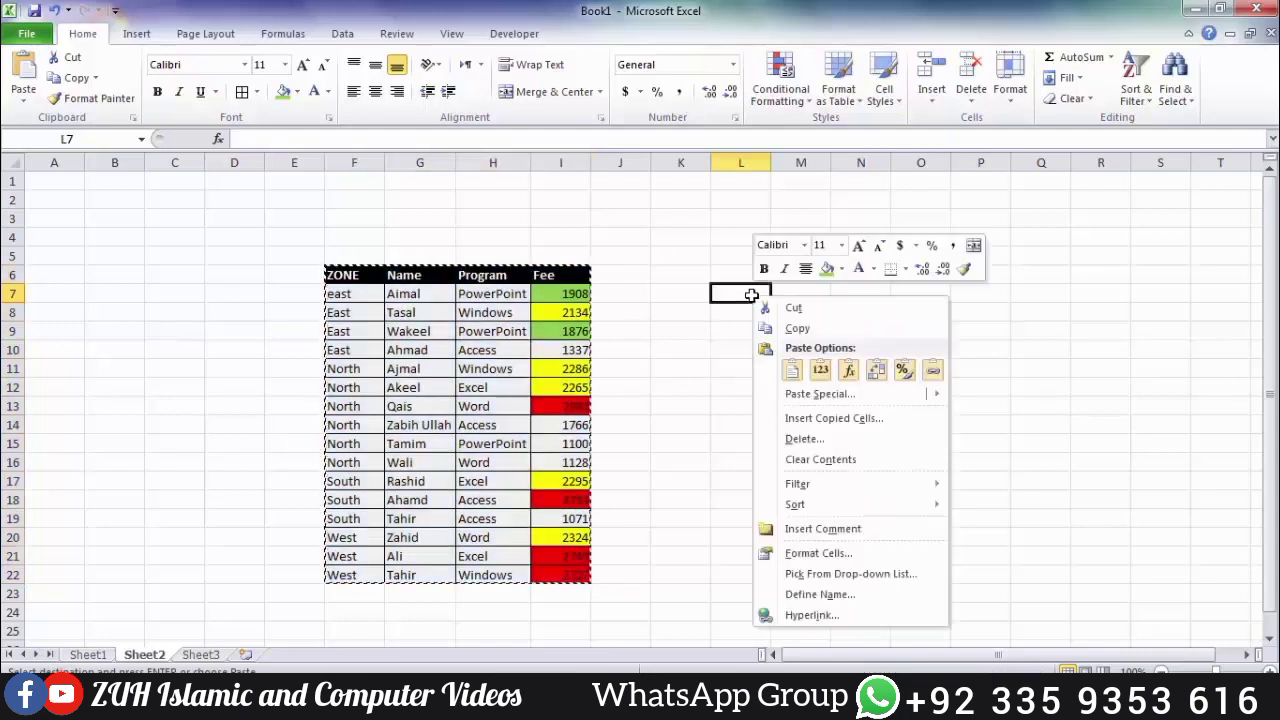
left_click(843, 396)
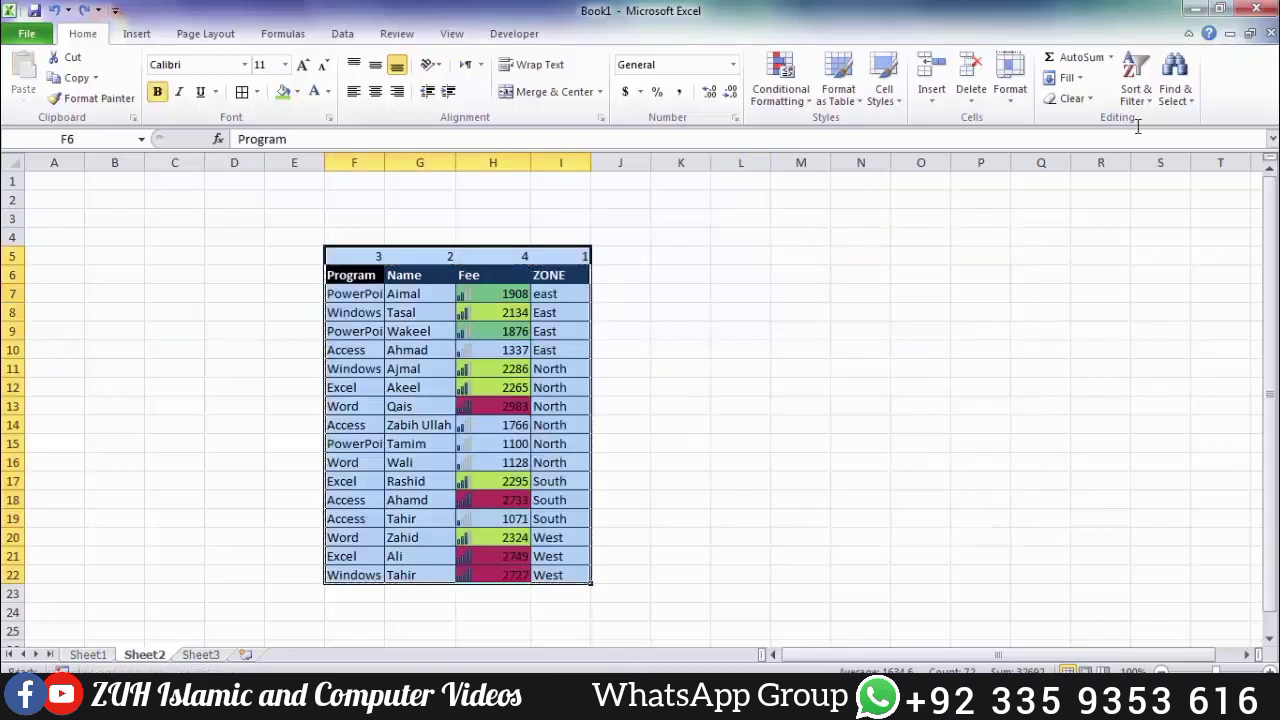
Turn on filtering for the table from the Program header to the ZONE column.
left_click(1135, 80)
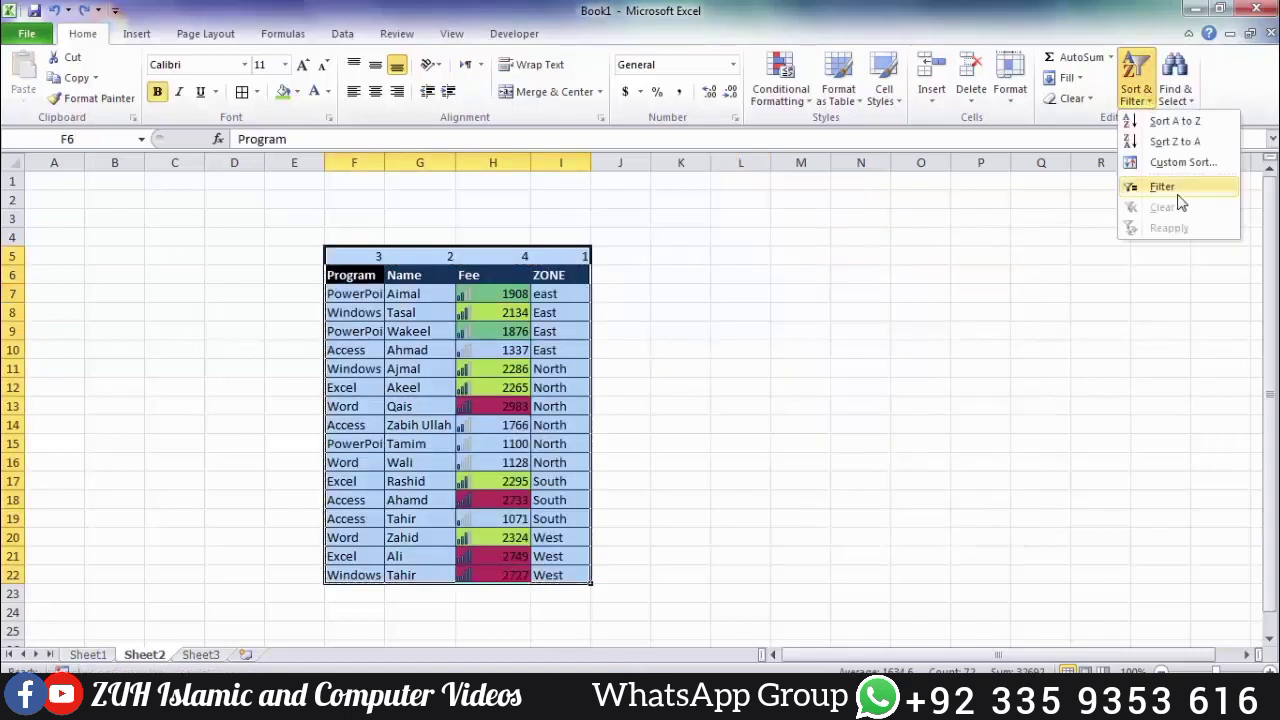
left_click_drag(484, 330, 450, 325)
left_click_drag(352, 282, 554, 569)
left_click(1136, 96)
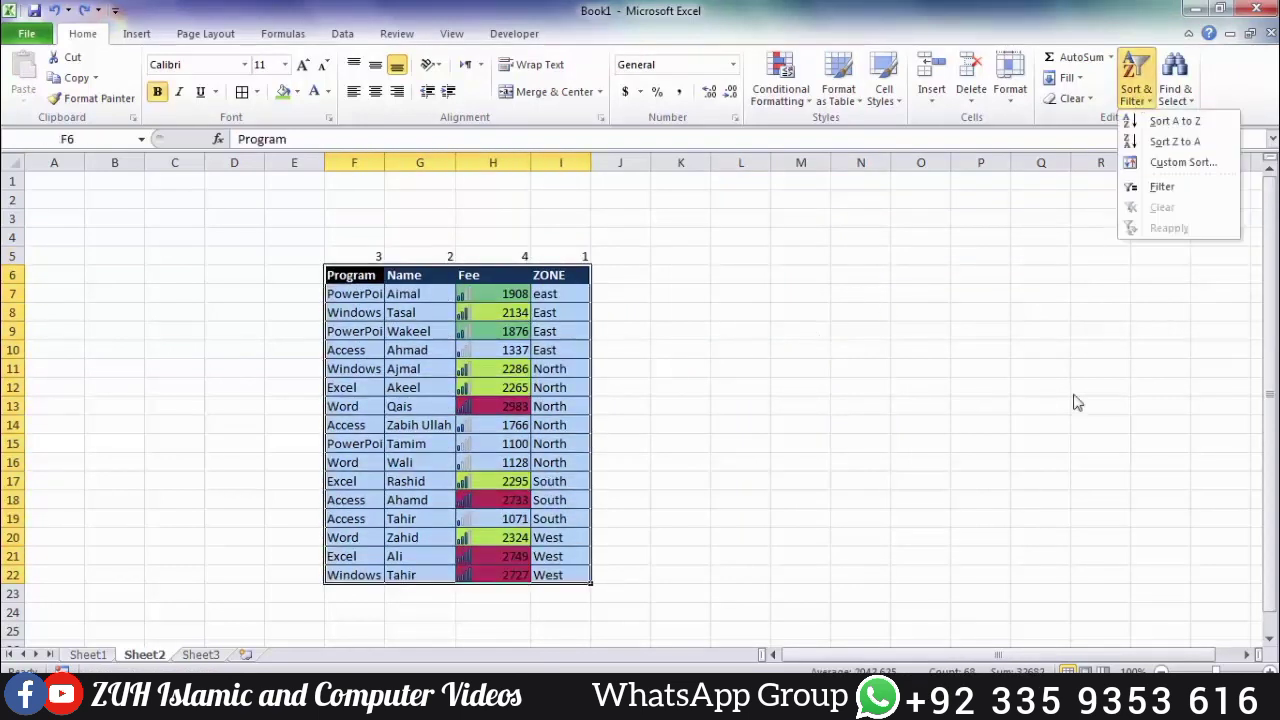
left_click(1163, 190)
left_click_drag(1163, 190, 623, 311)
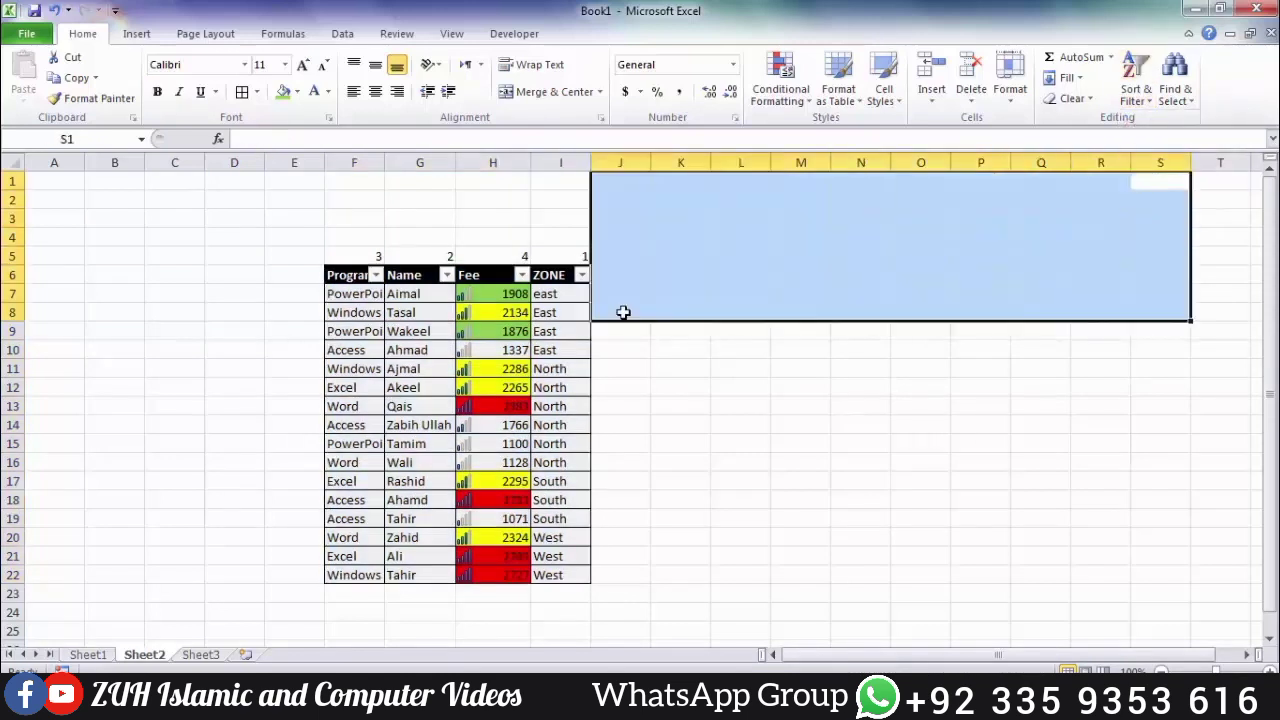
left_click(445, 350)
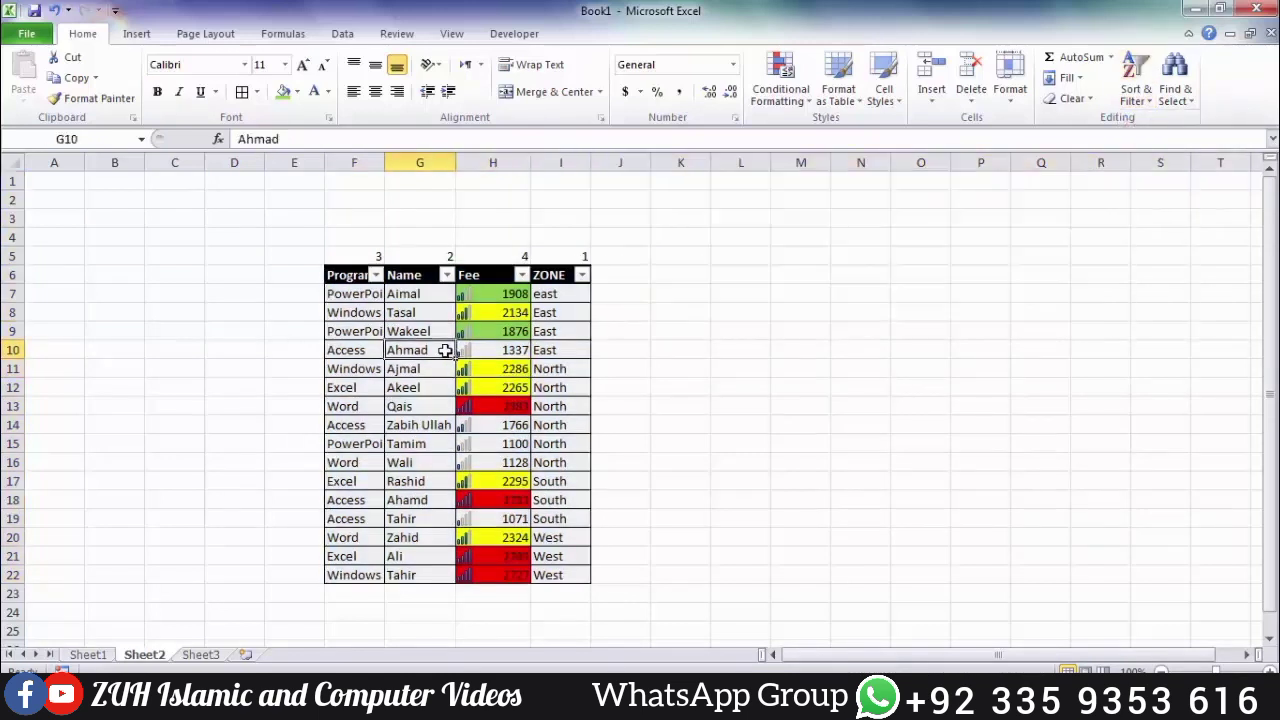
Filter the ZONE column to show only North and select the filtered rows.
left_click(582, 274)
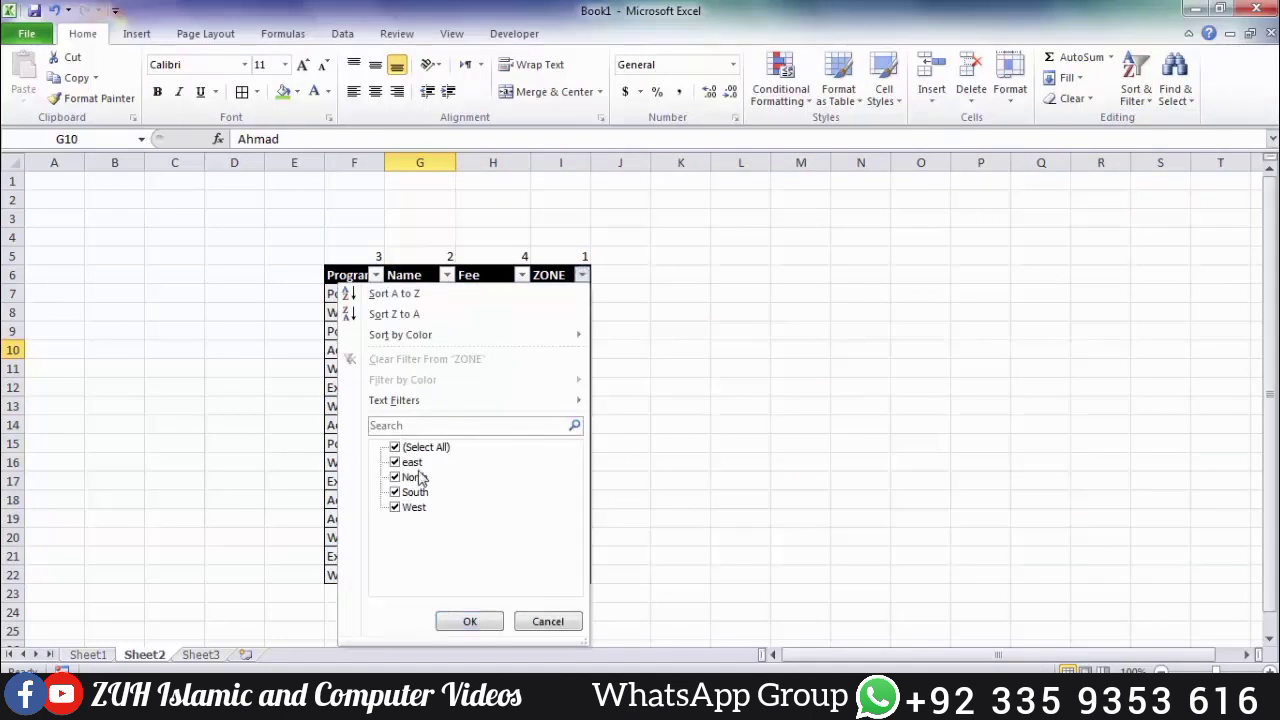
left_click(395, 447)
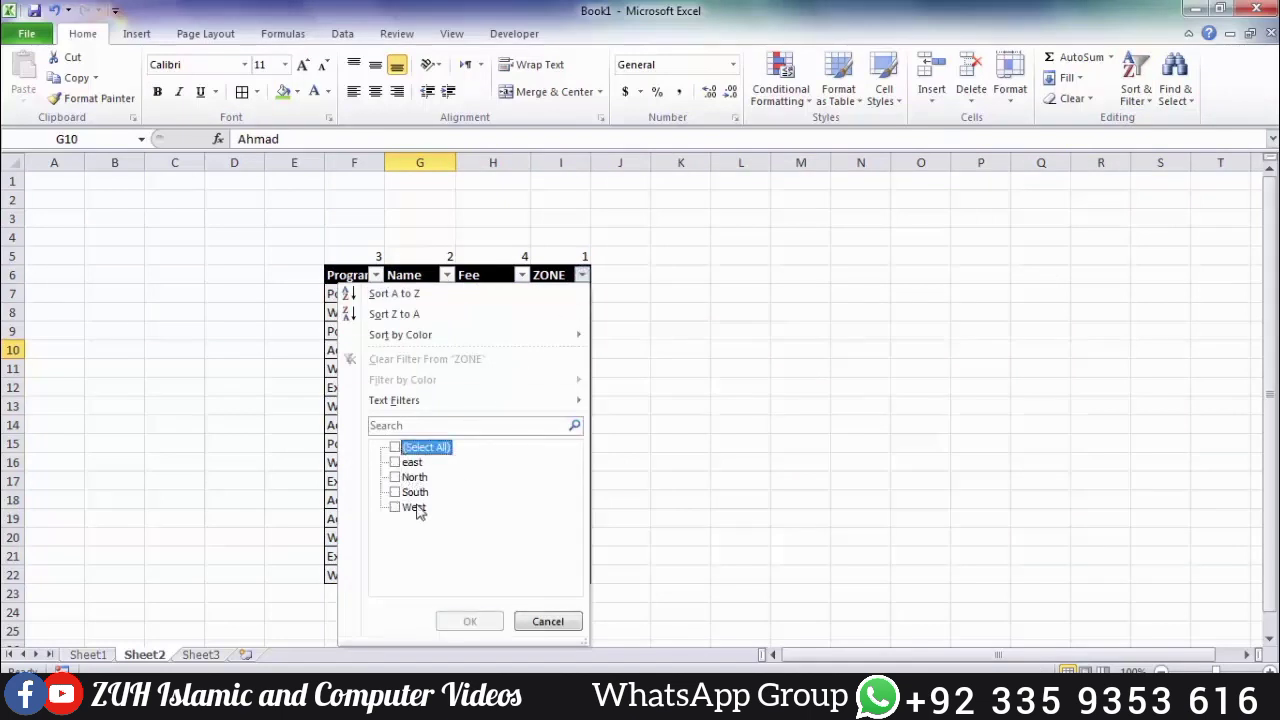
left_click(395, 477)
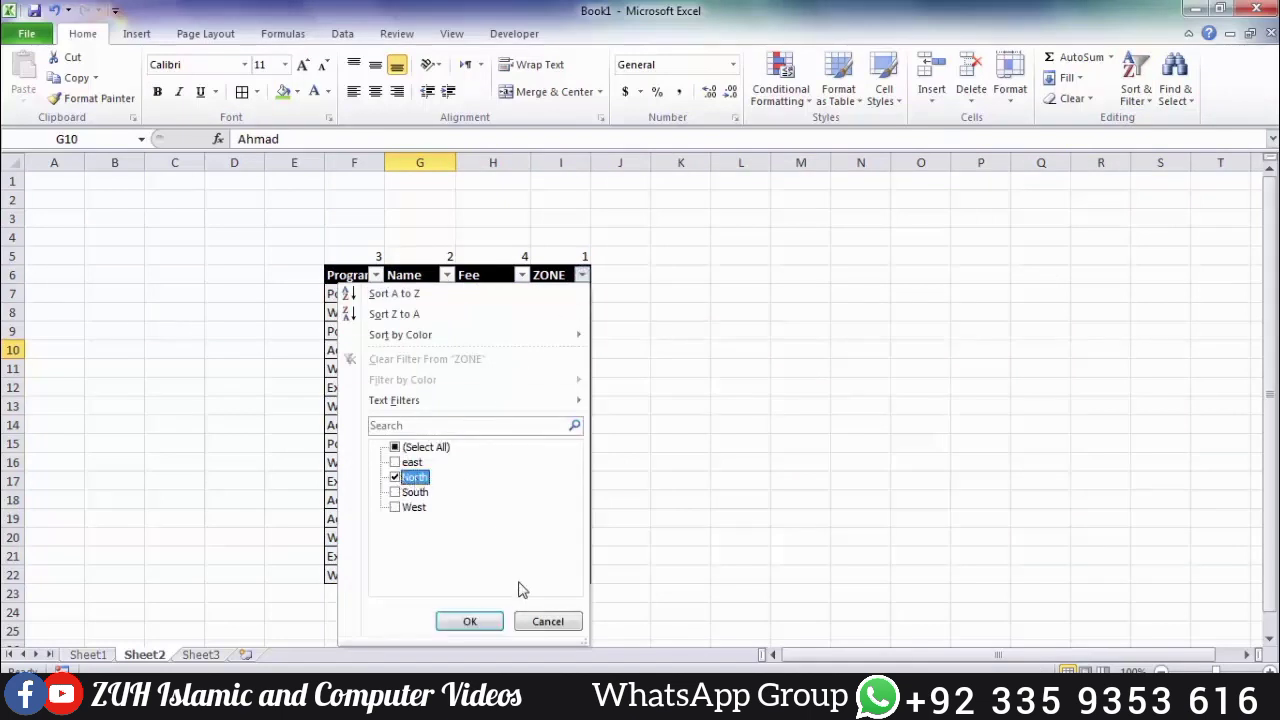
left_click(484, 622)
left_click_drag(362, 296, 563, 380)
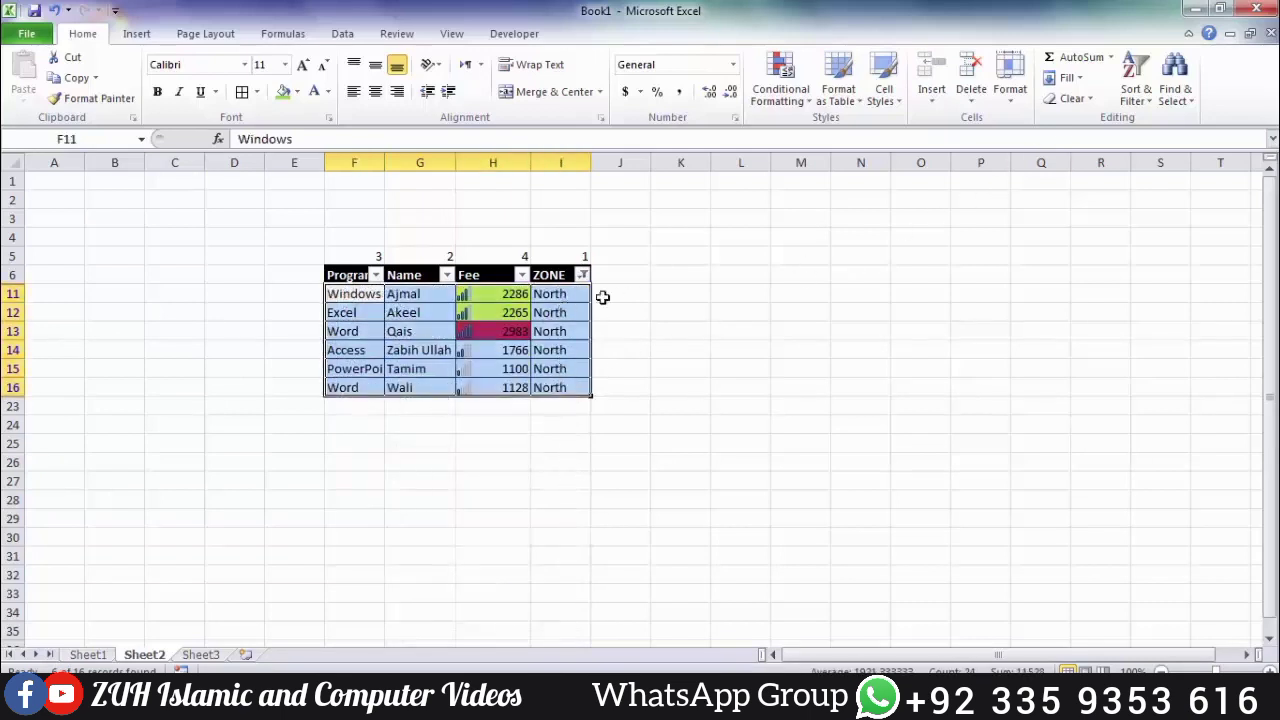
Clear the North filter from the table so that all rows are shown.
left_click(1137, 97)
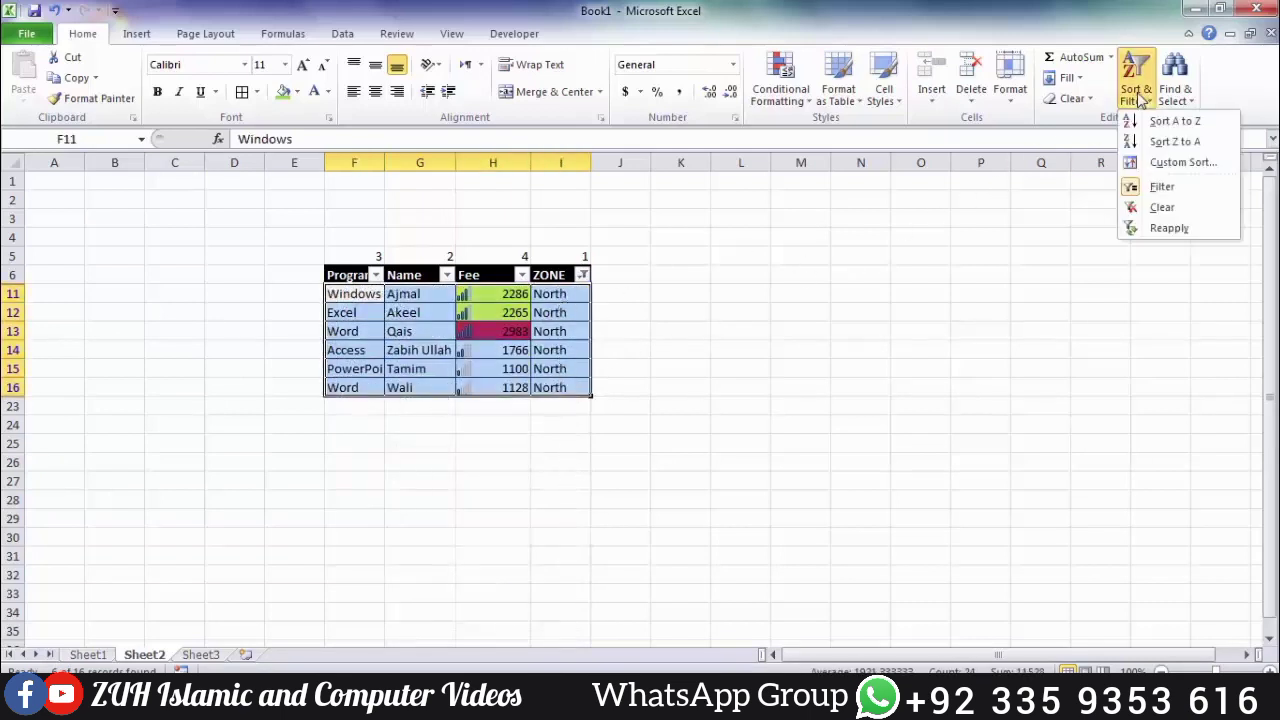
left_click(1176, 209)
Filter the ZONE column by searching for west, and clear the ZONE filter again.
left_click(583, 275)
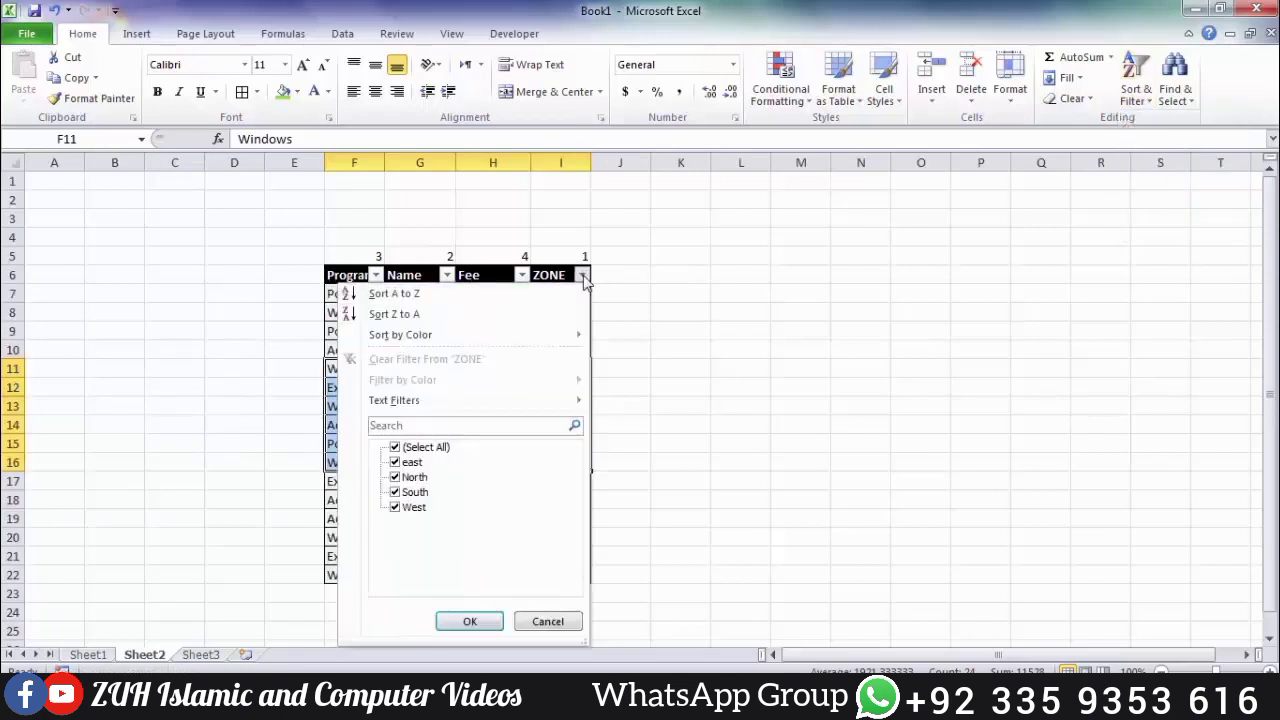
left_click(474, 425)
type("west")
key("Return")
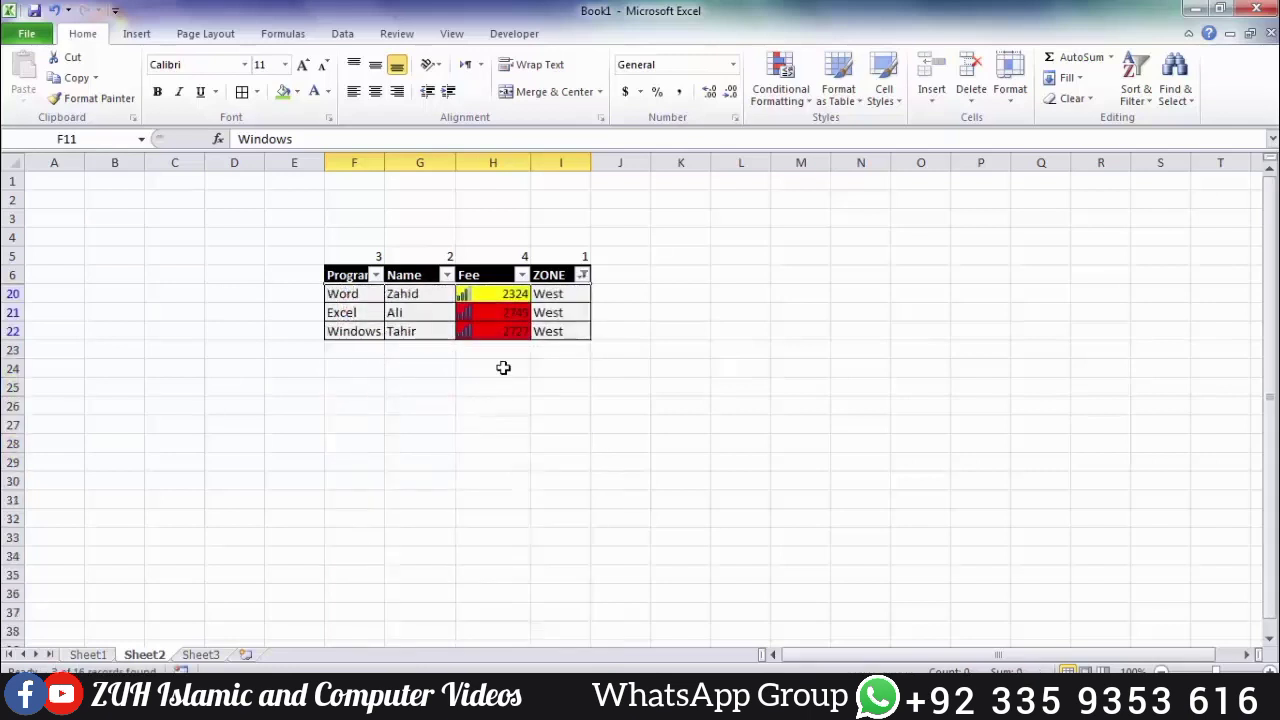
left_click(583, 275)
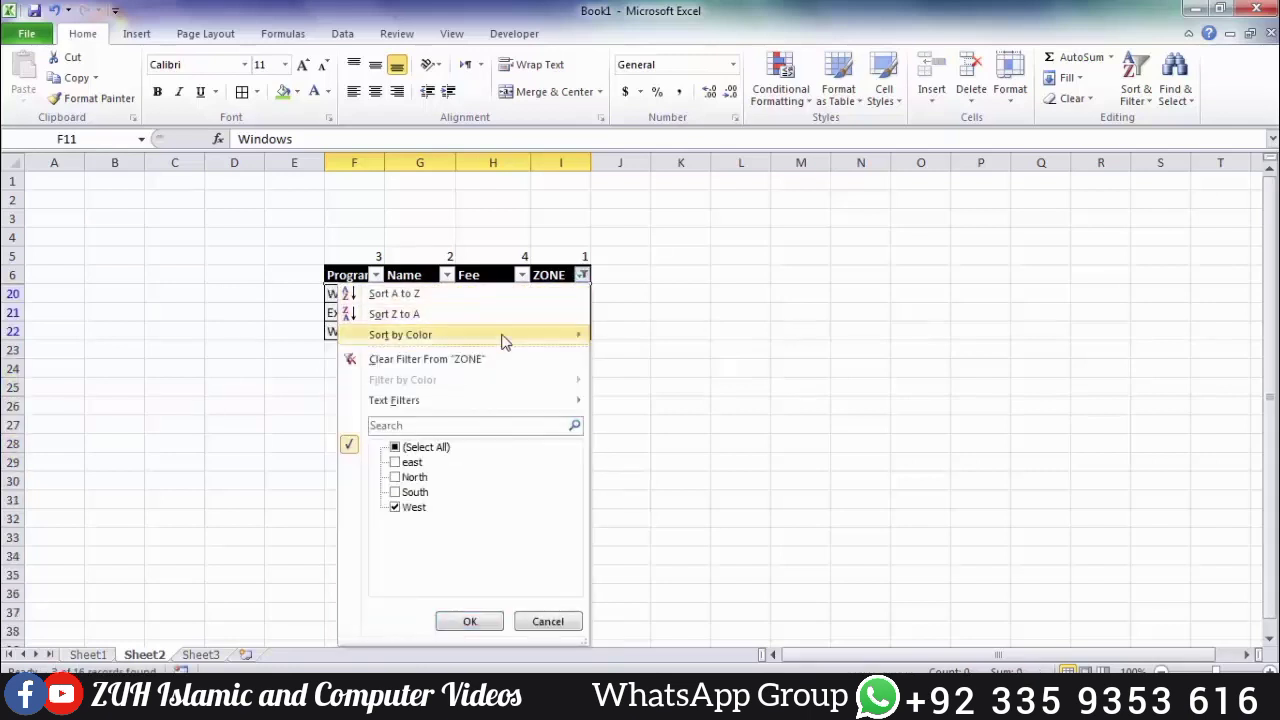
left_click(477, 366)
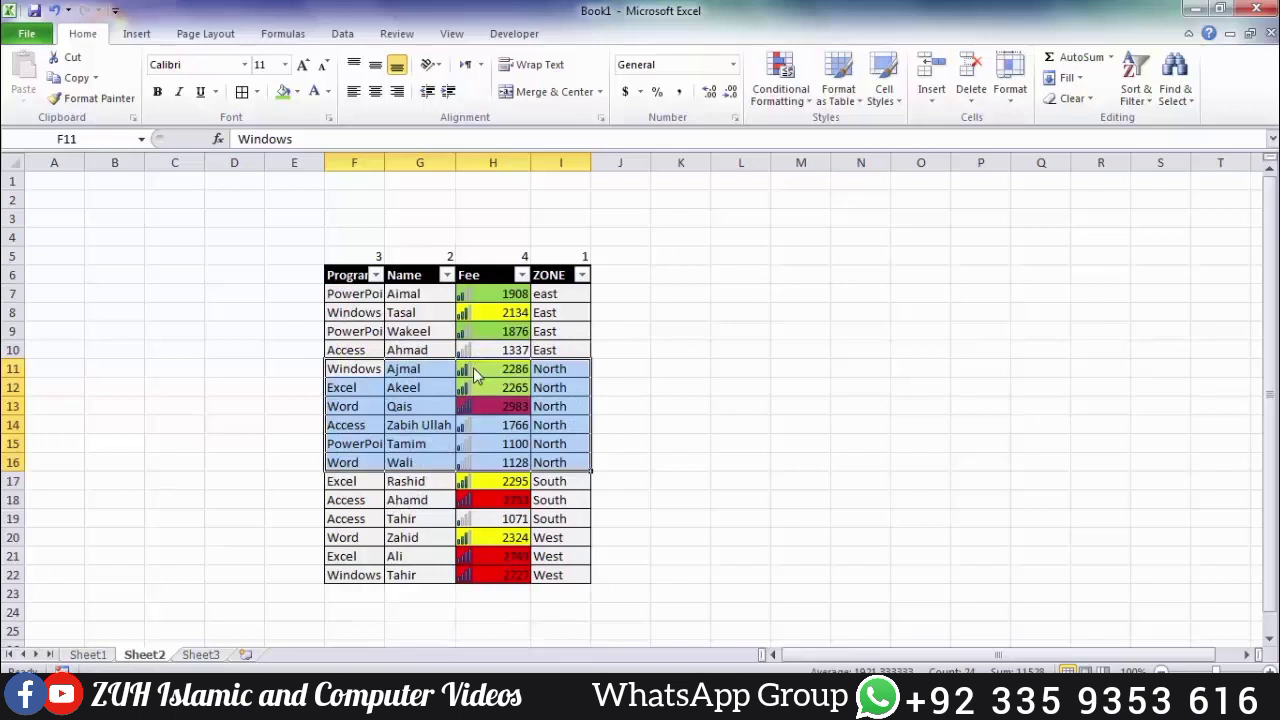
left_click(349, 42)
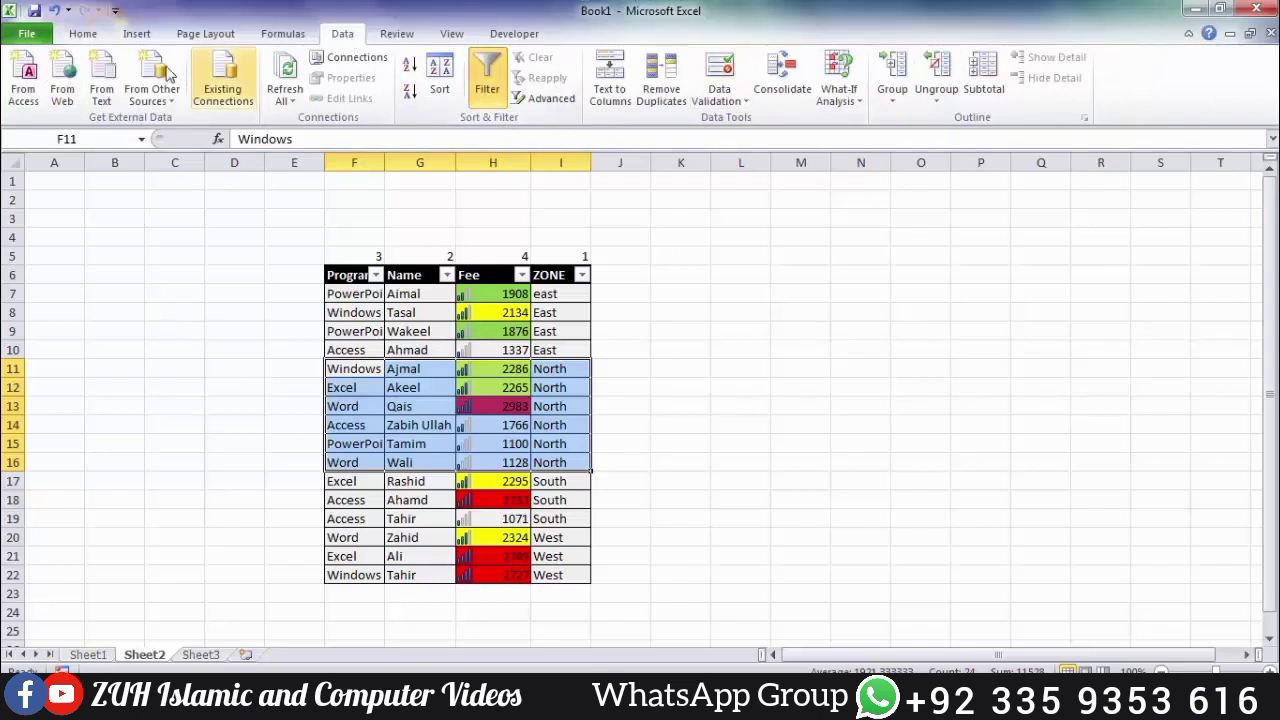
left_click(85, 34)
left_click(1136, 90)
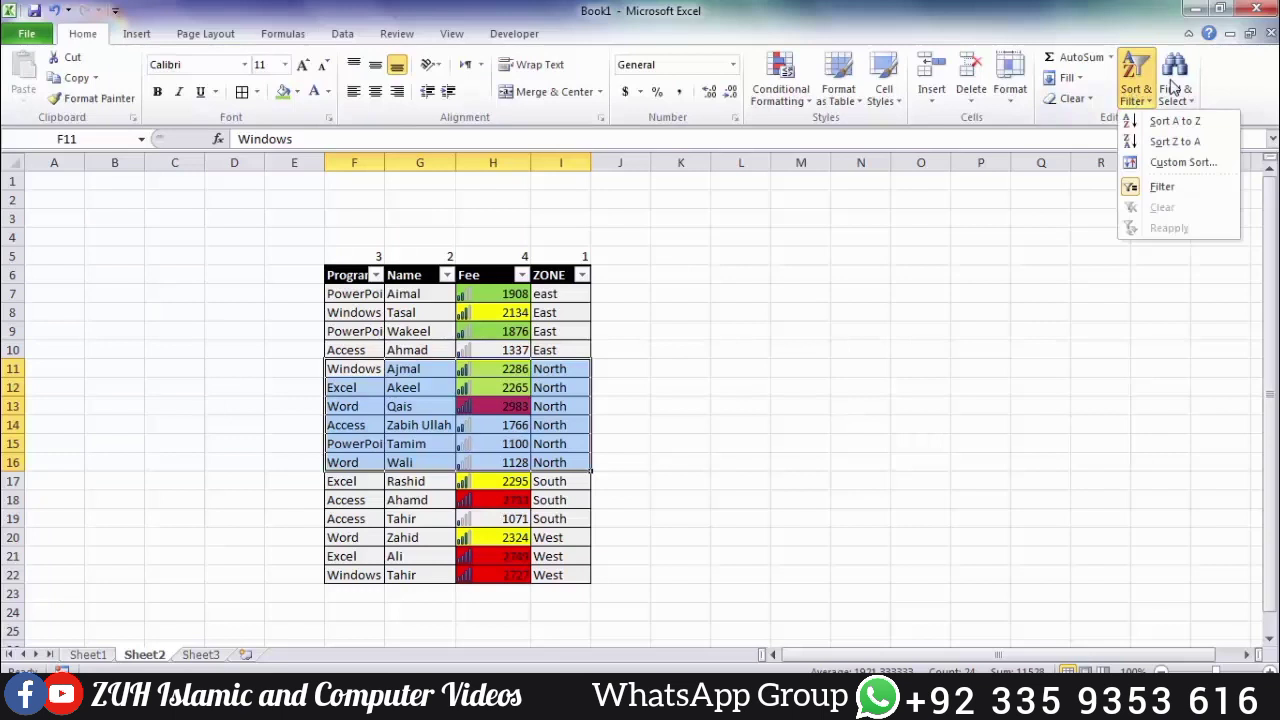
left_click(492, 312)
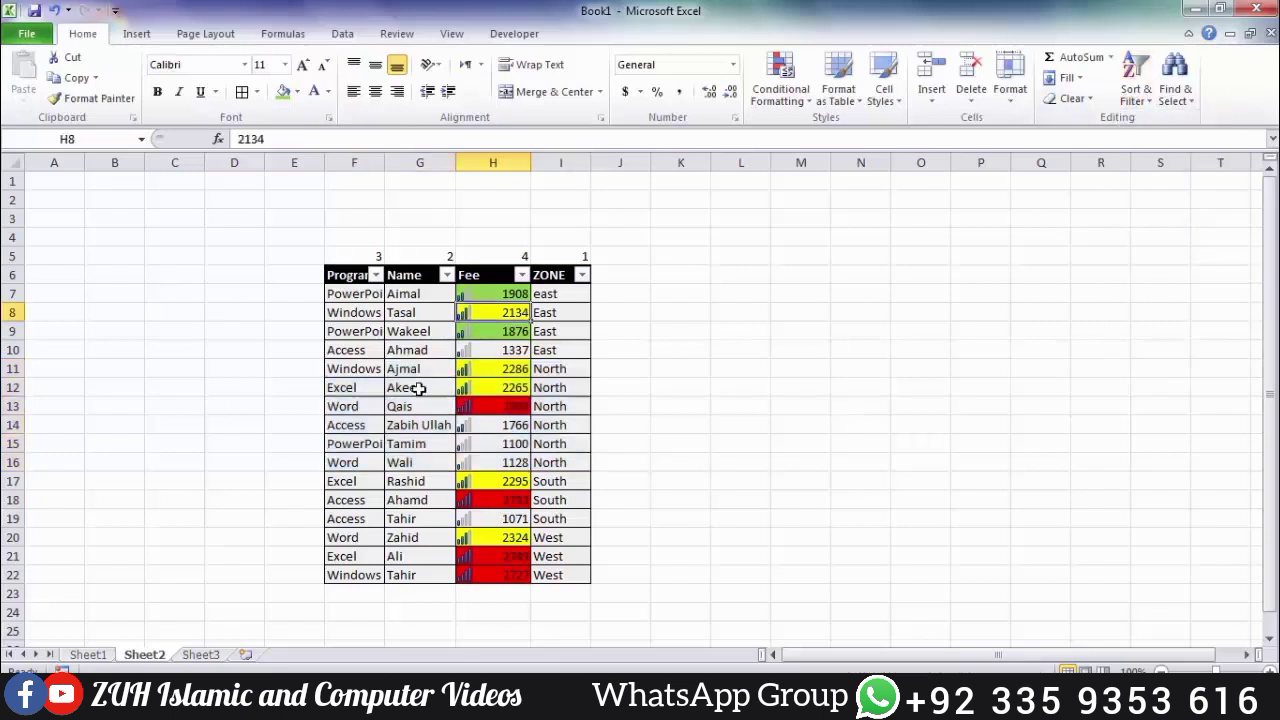
Filter the ZONE column to show only the east rows.
left_click(581, 274)
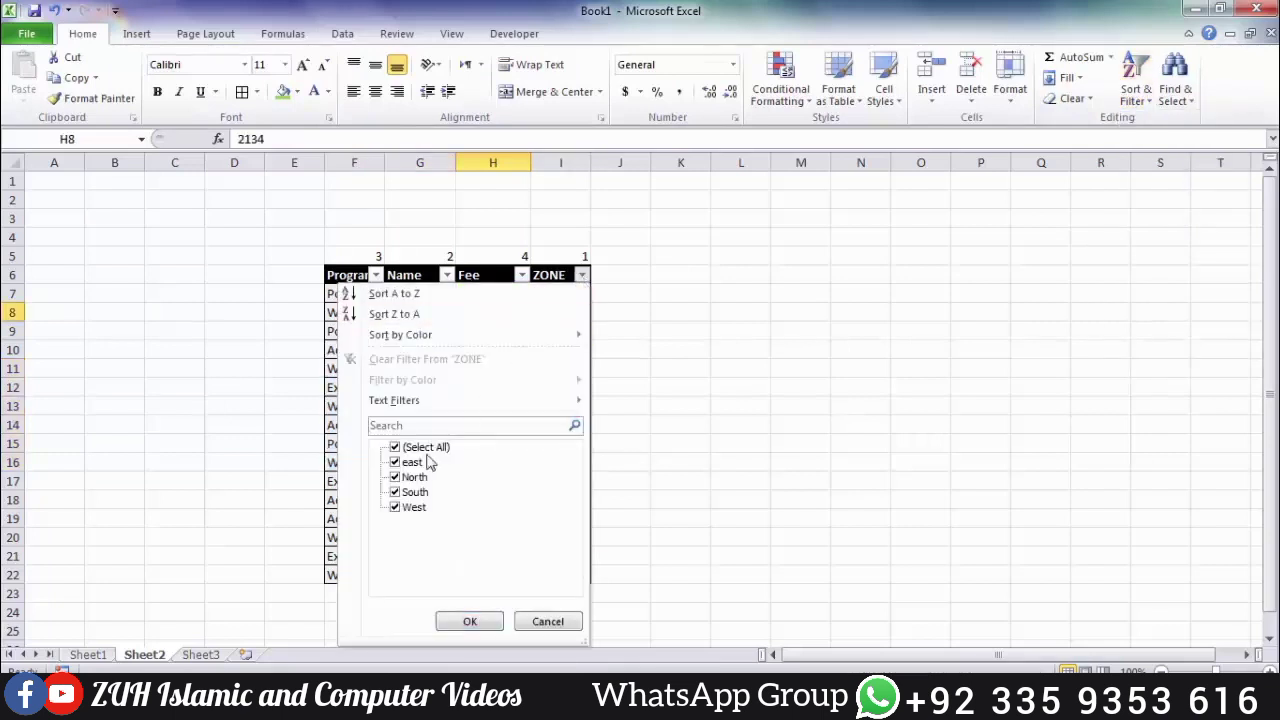
left_click(394, 448)
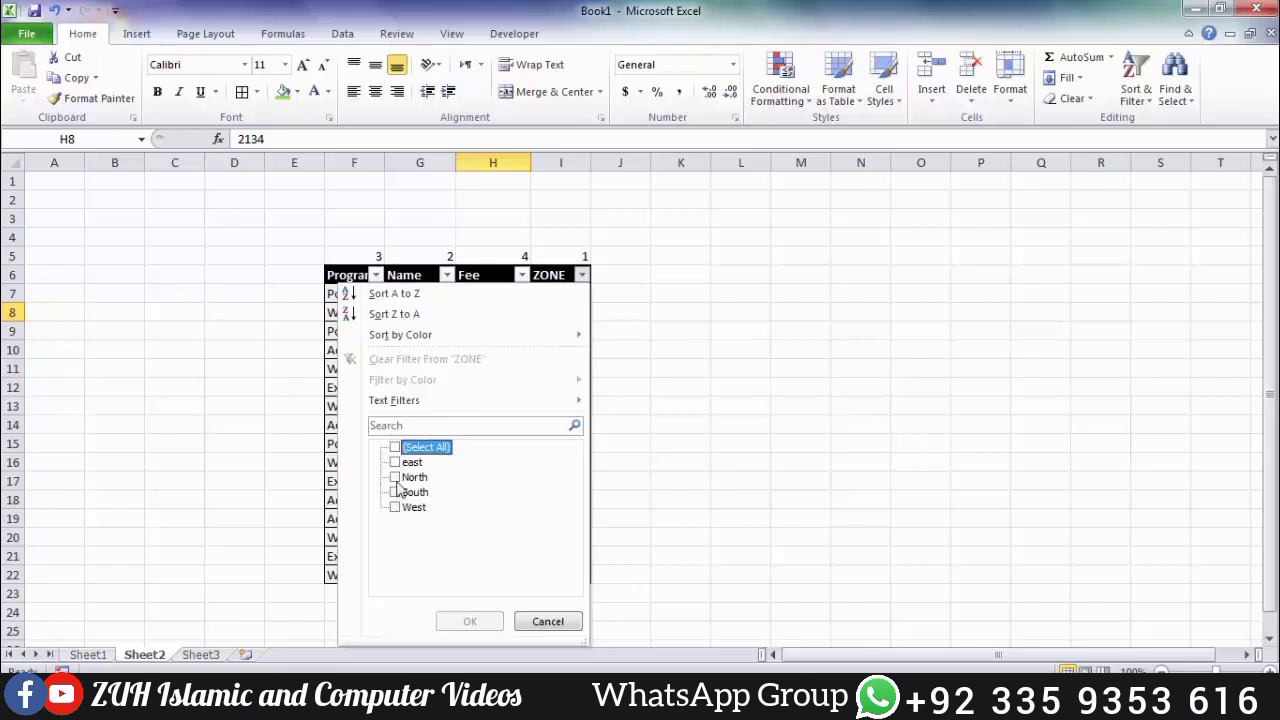
left_click(395, 463)
left_click(467, 620)
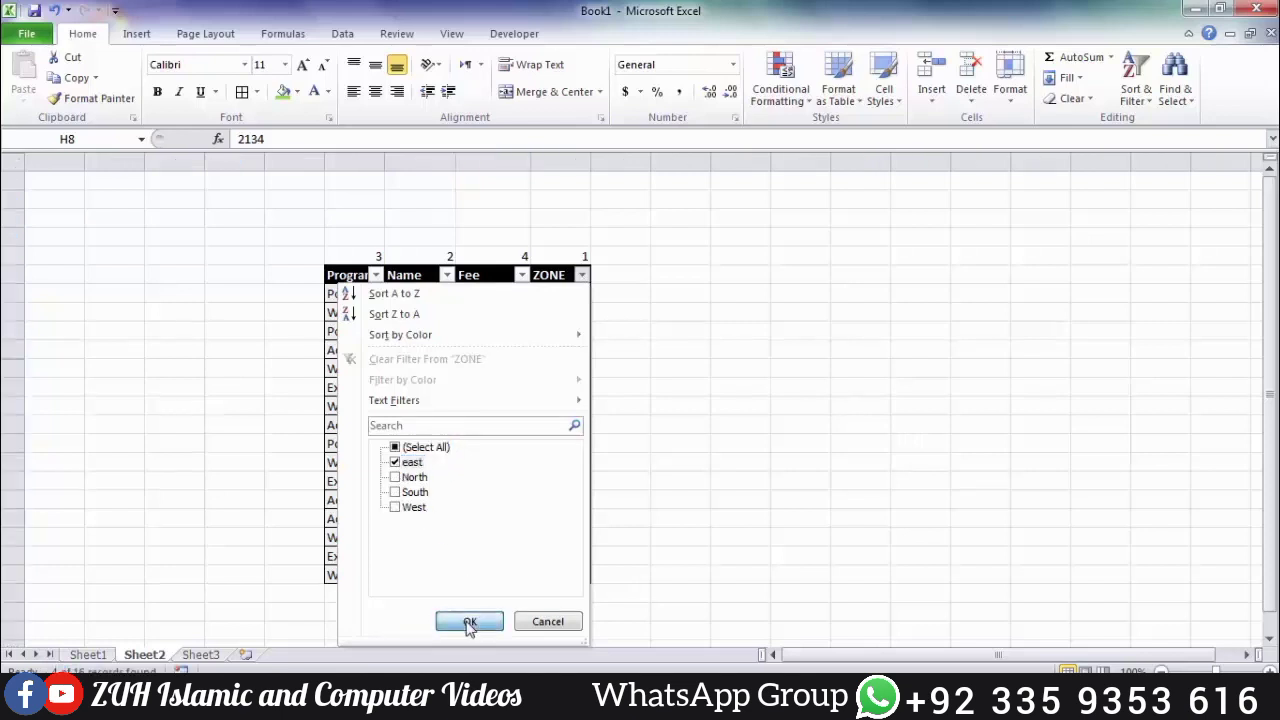
left_click(549, 293)
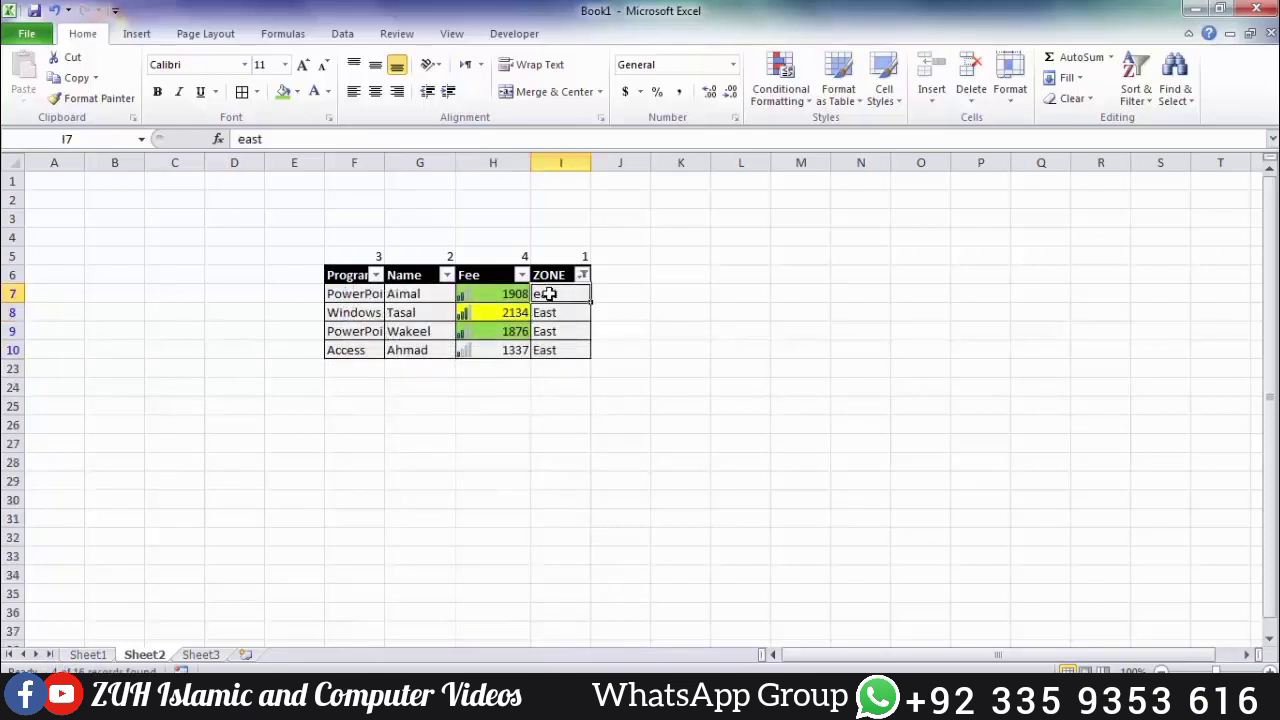
Change the ZONE value in cell I9 of the filtered table to West.
left_click_drag(372, 331, 522, 331)
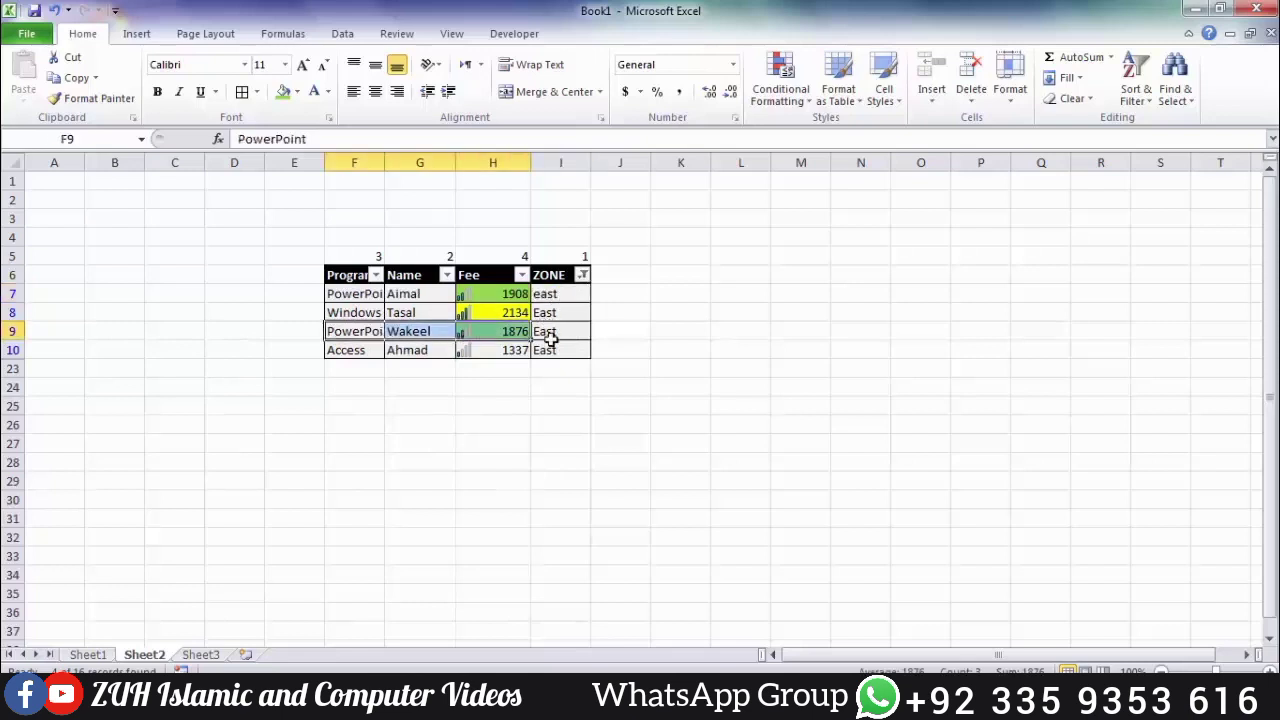
left_click(550, 338)
type("E")
key("BackSpace")
key("BackSpace")
type("West")
key("Return")
left_click(565, 335)
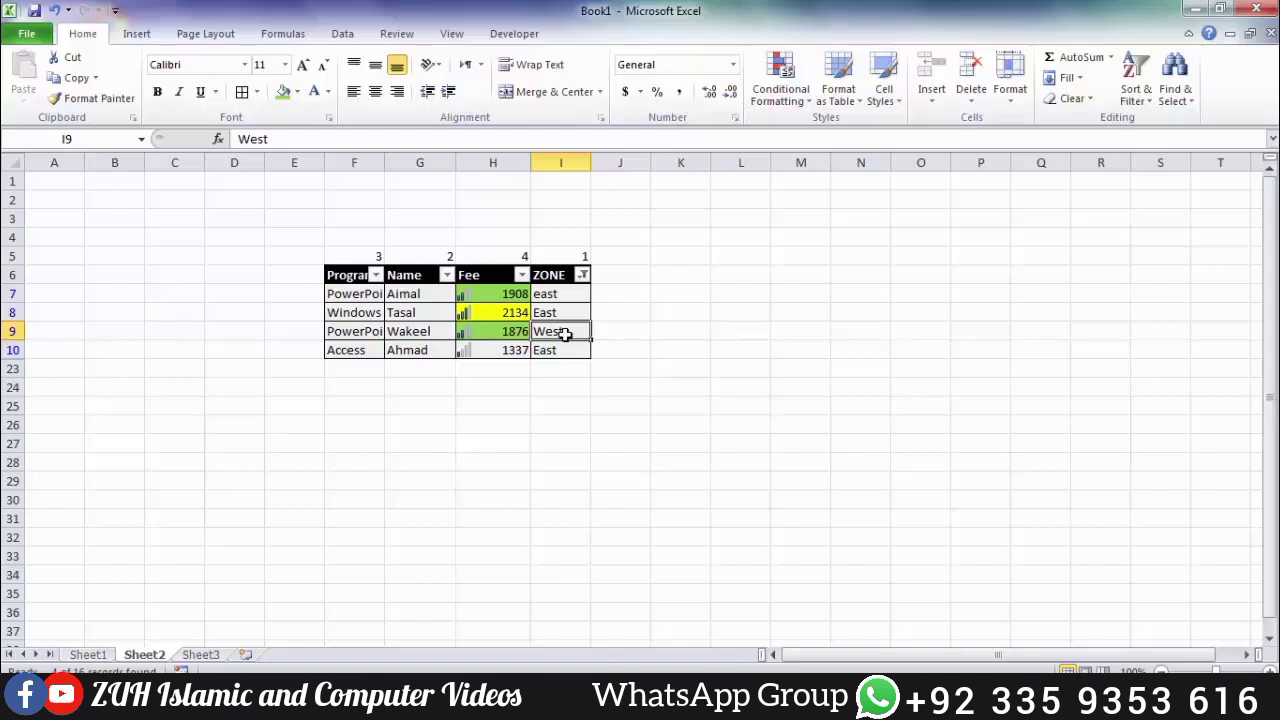
Reapply the ZONE filter so it takes account of the edited zone.
left_click(1134, 92)
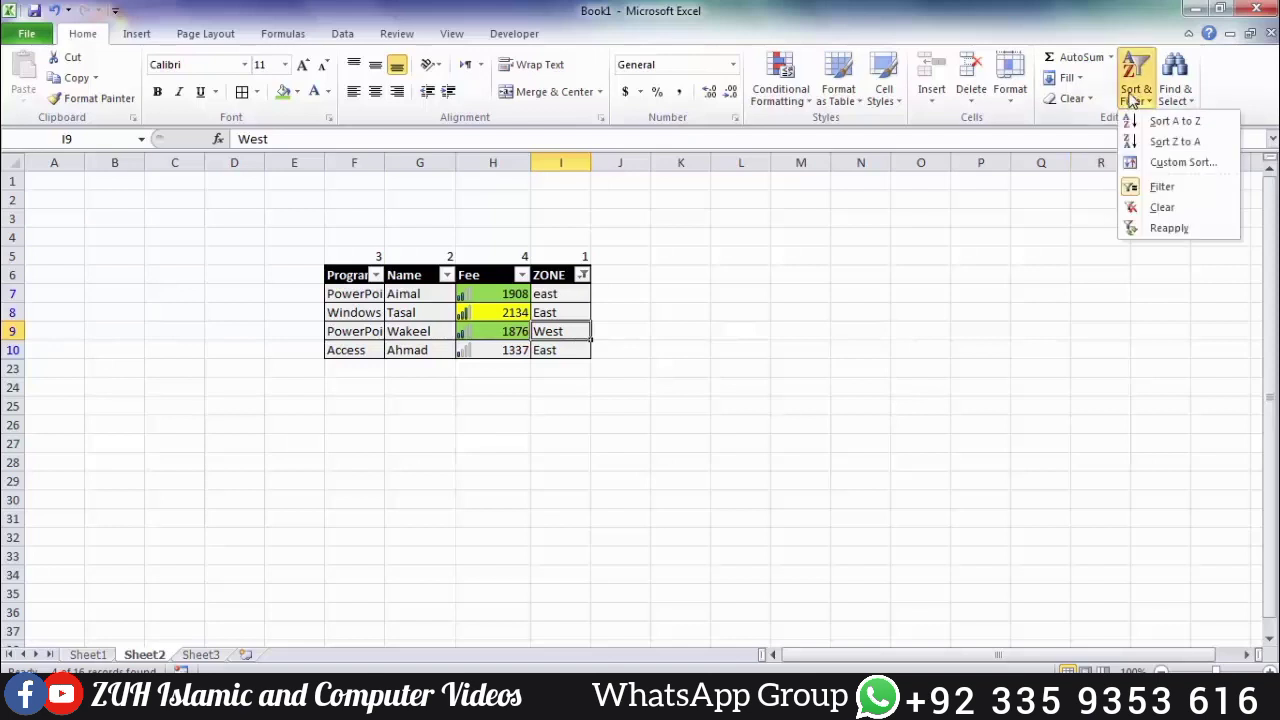
left_click(1168, 228)
left_click_drag(363, 294, 560, 331)
left_click(560, 312)
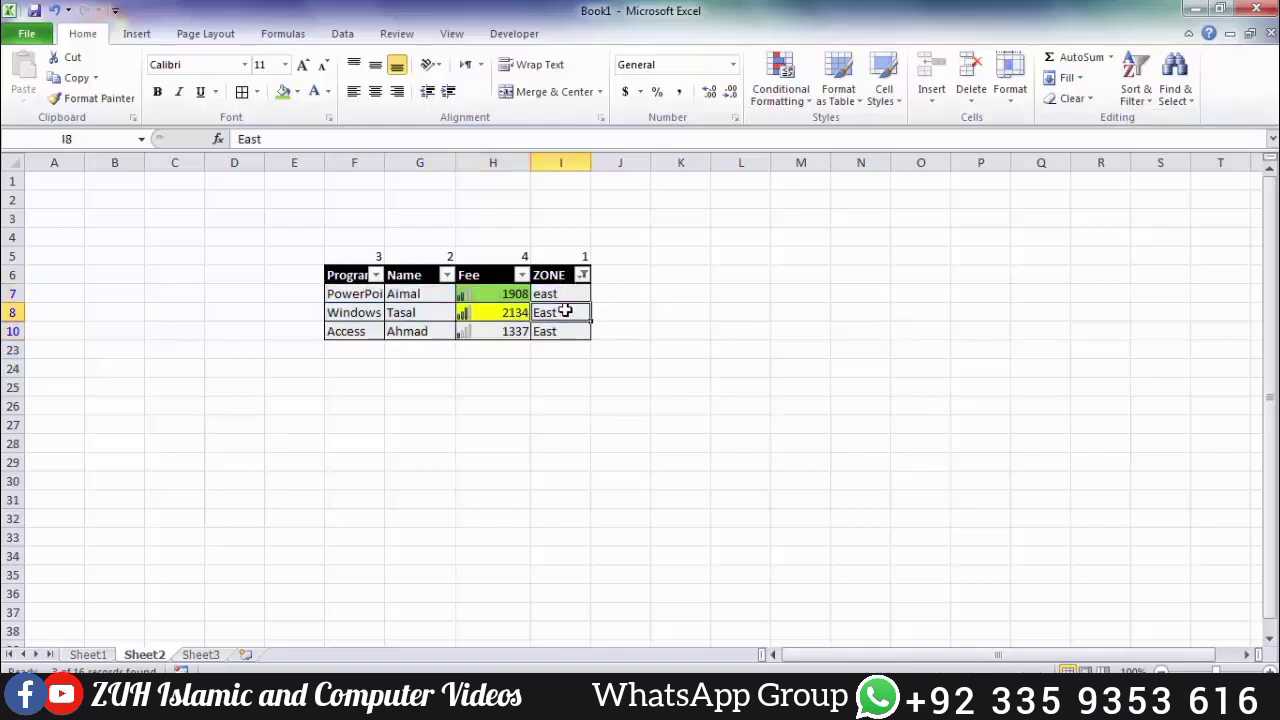